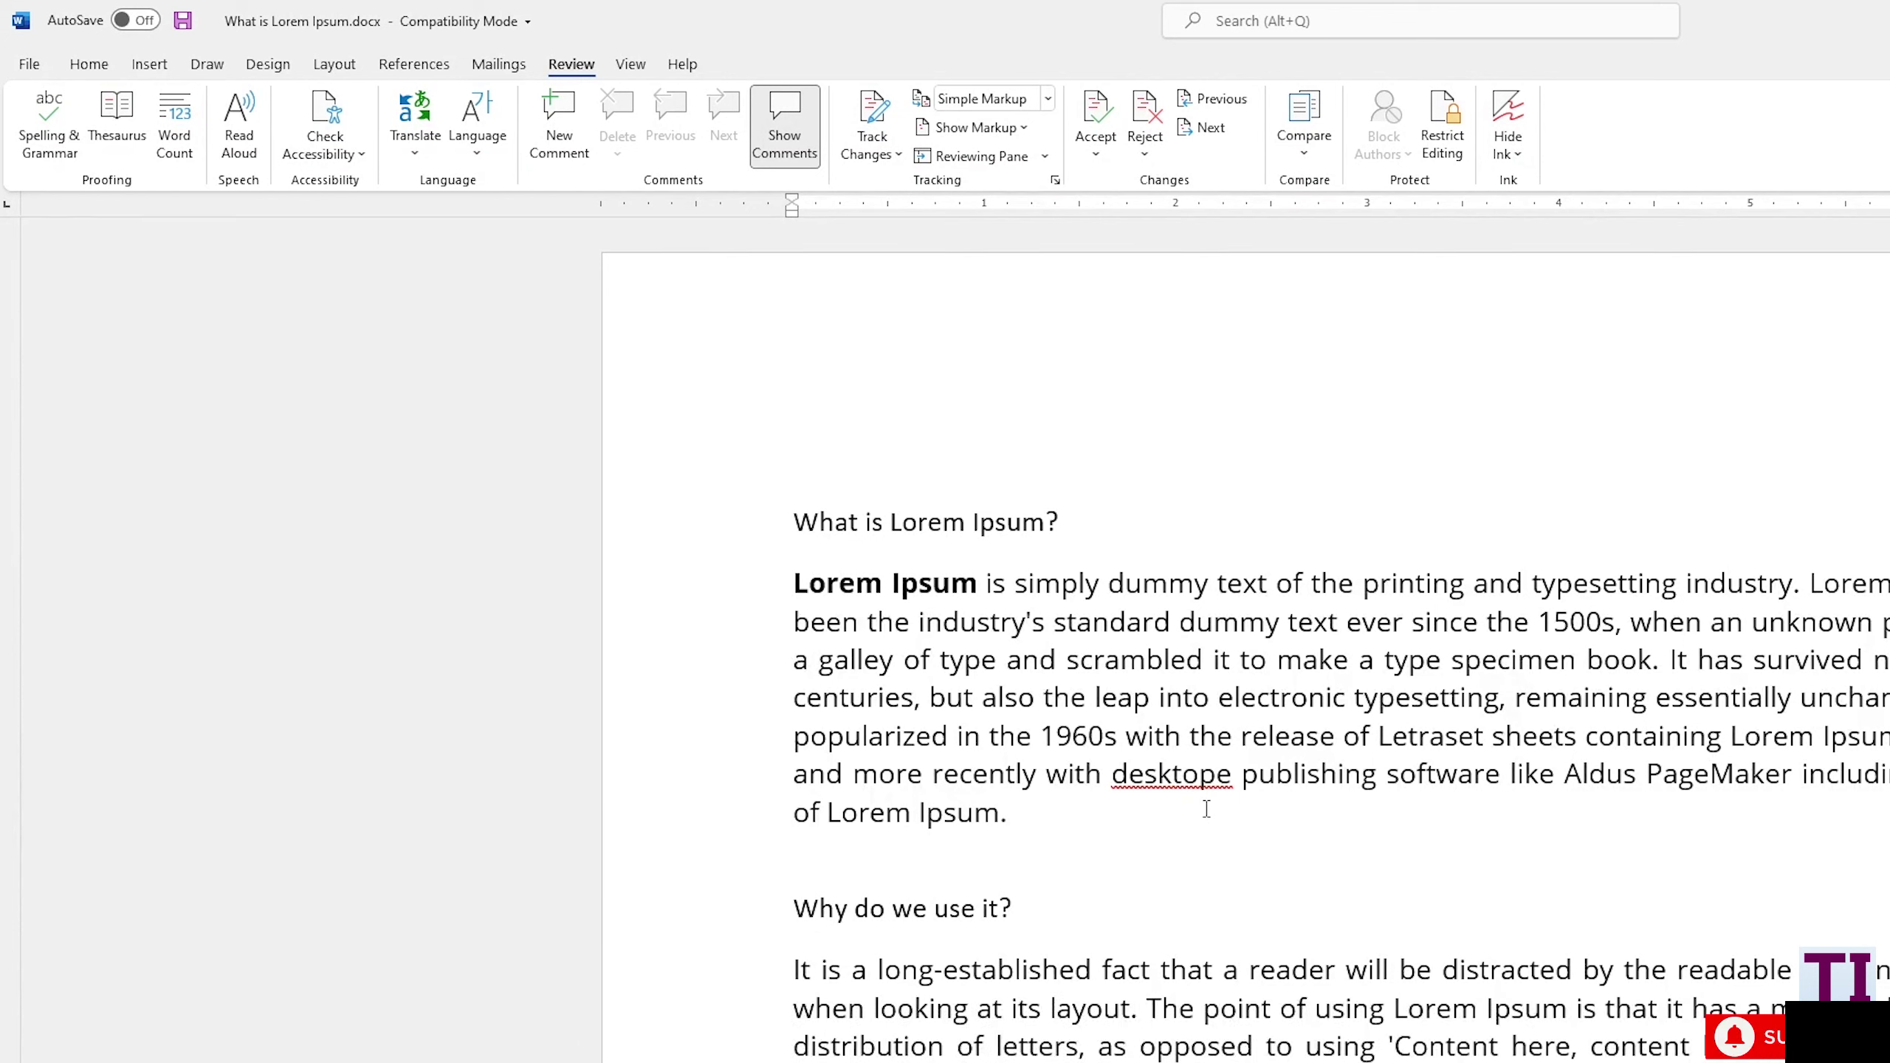
Check the right-click spelling suggestions for 'desktope' twice, leaving the word unchanged
right_click(1174, 774)
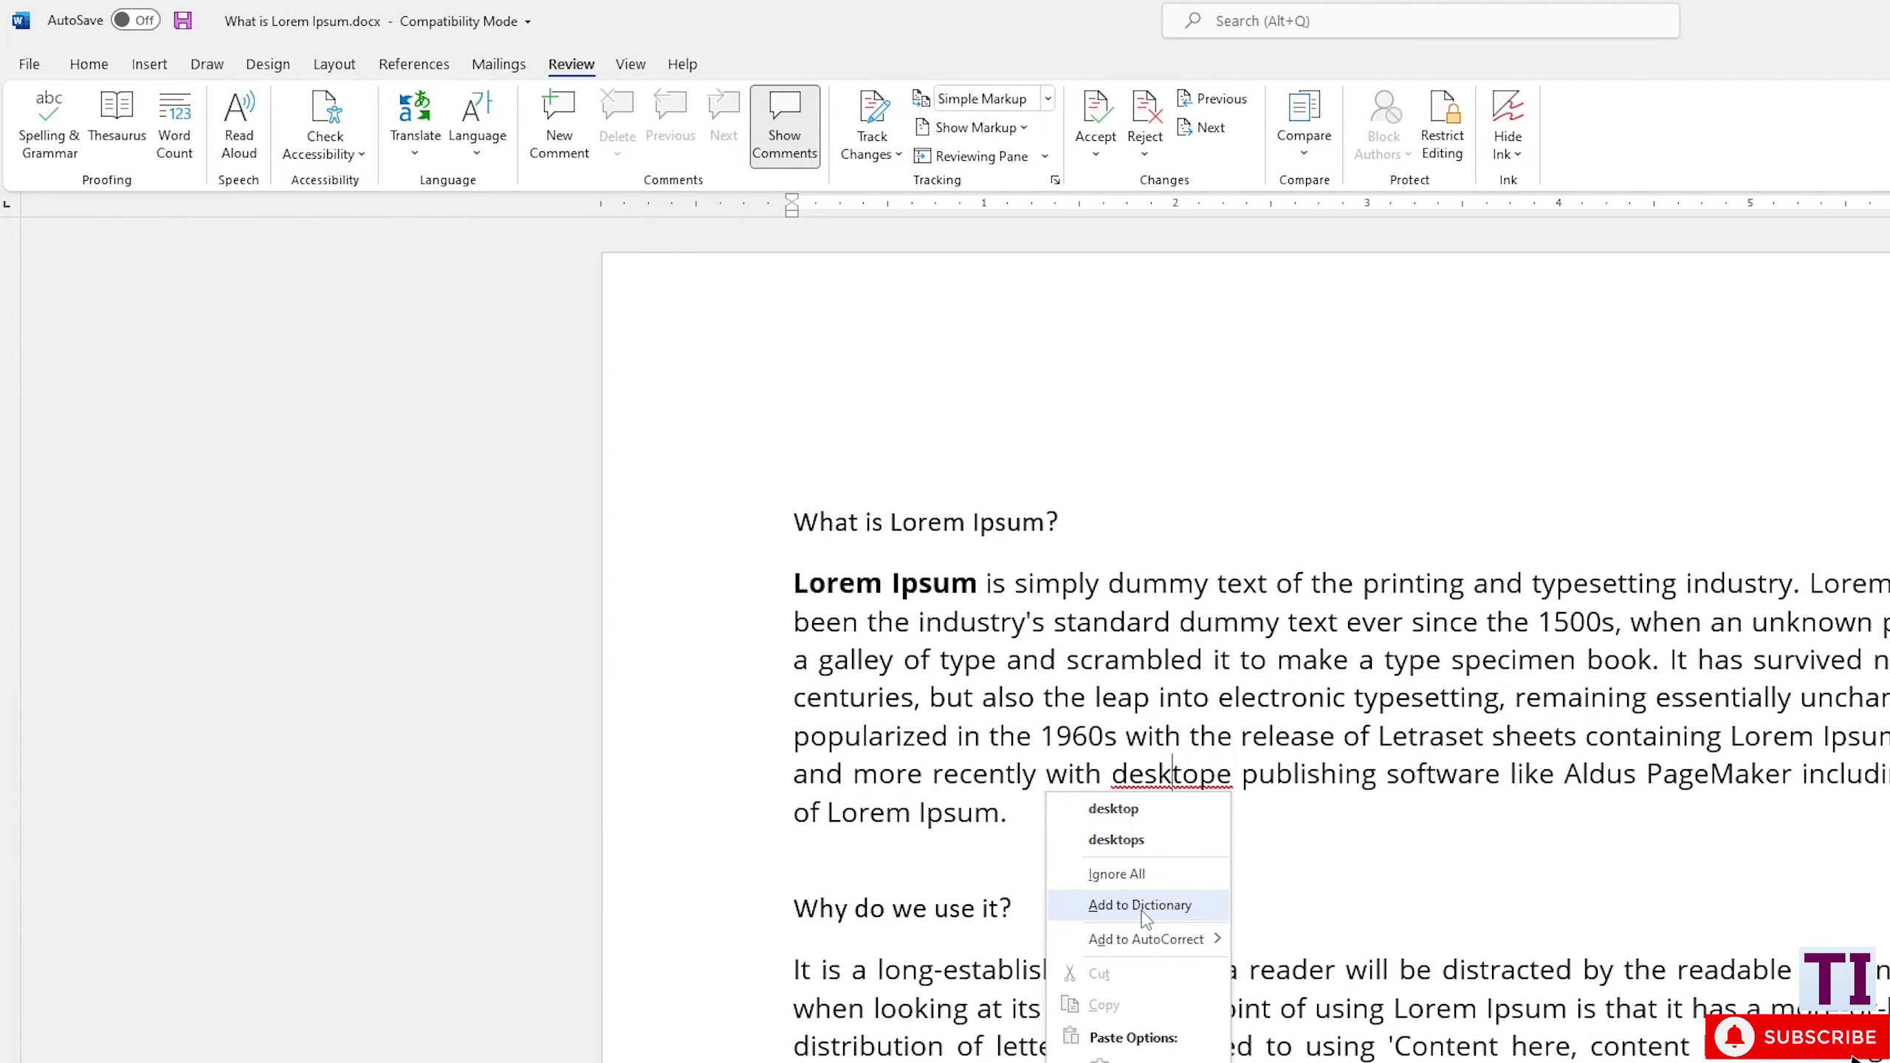
mouse_move(768, 630)
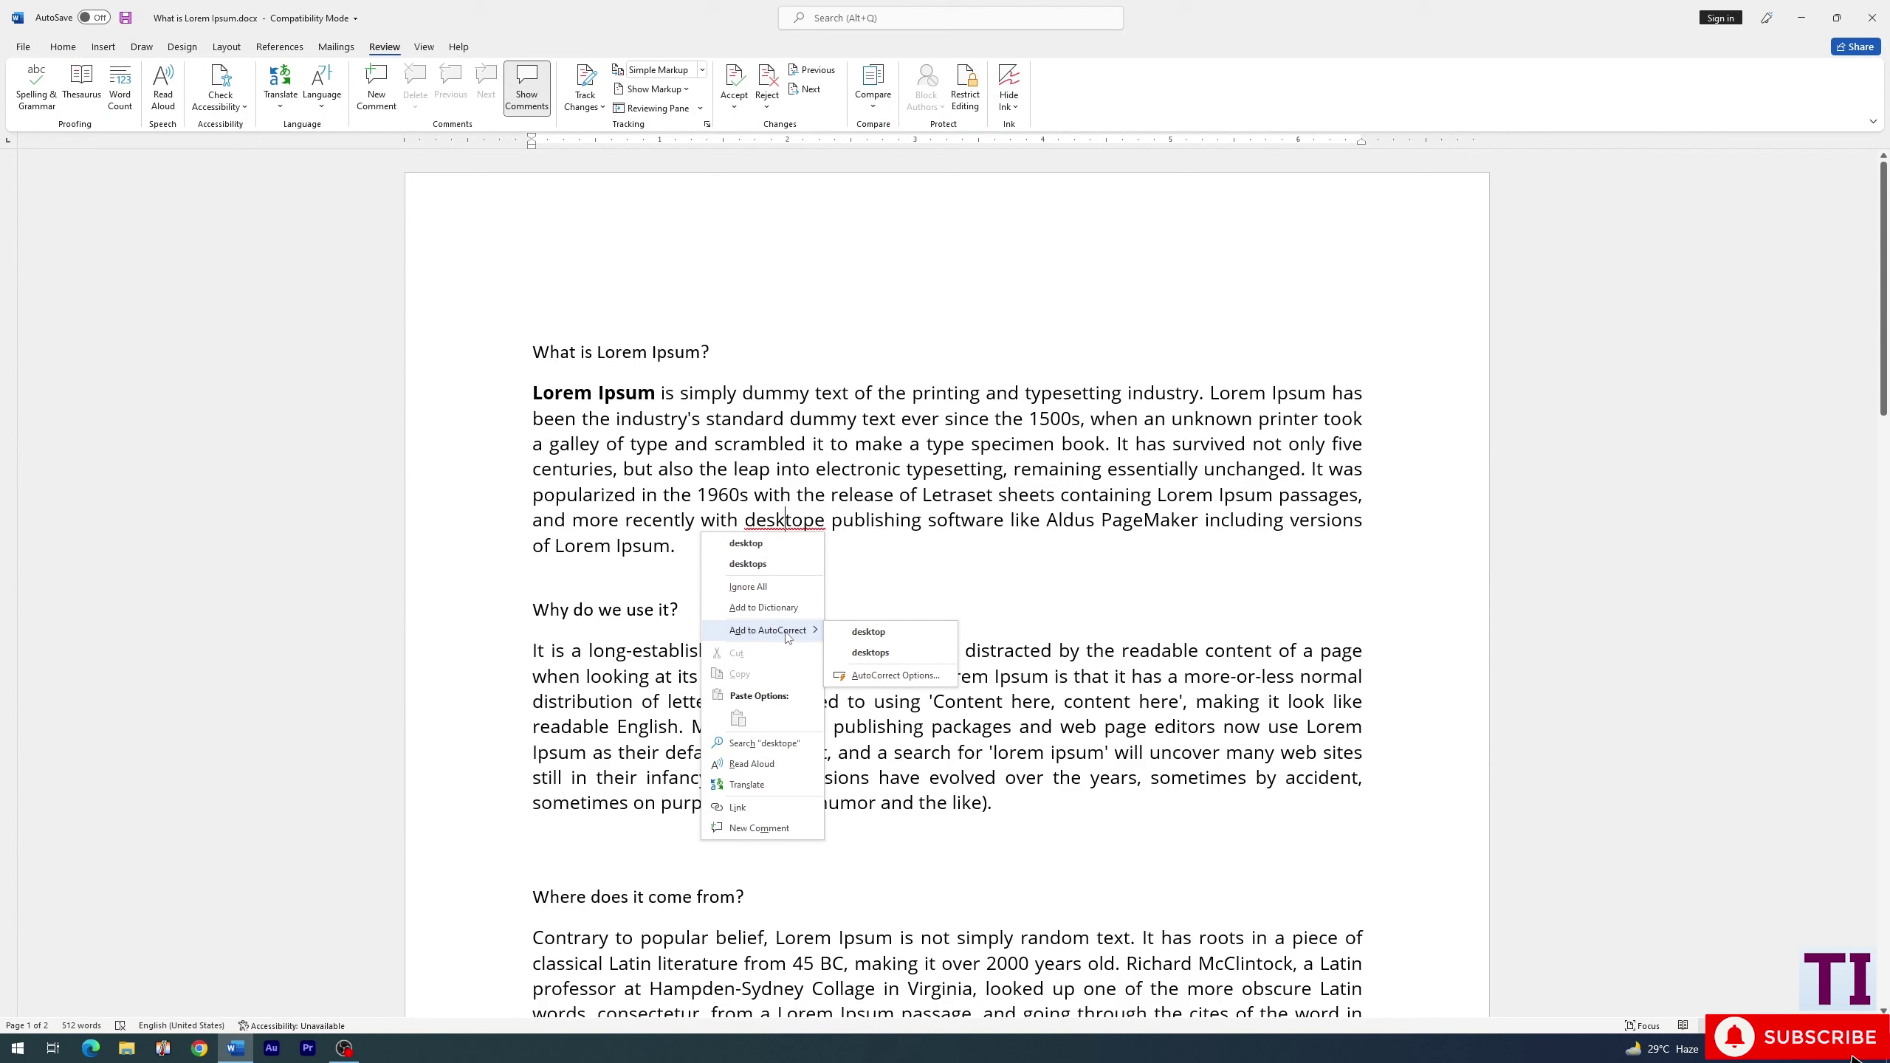
click(785, 529)
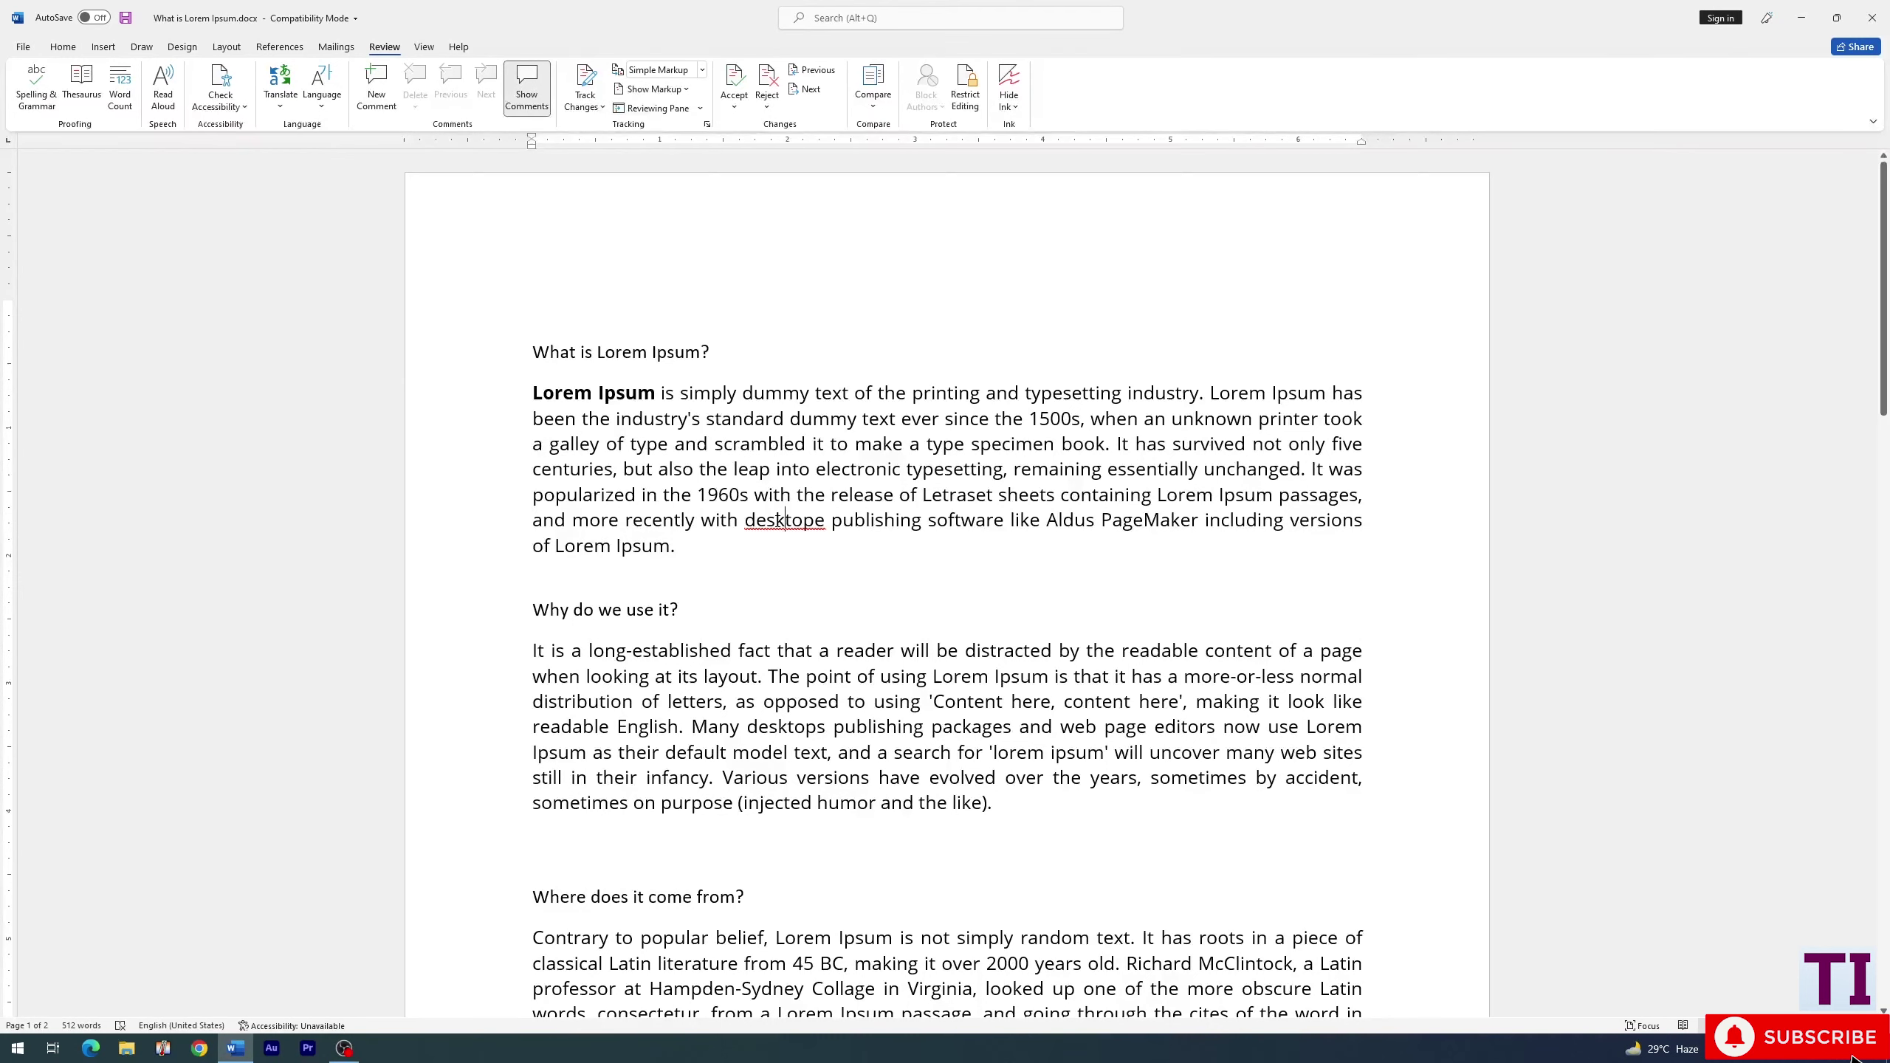
right_click(779, 521)
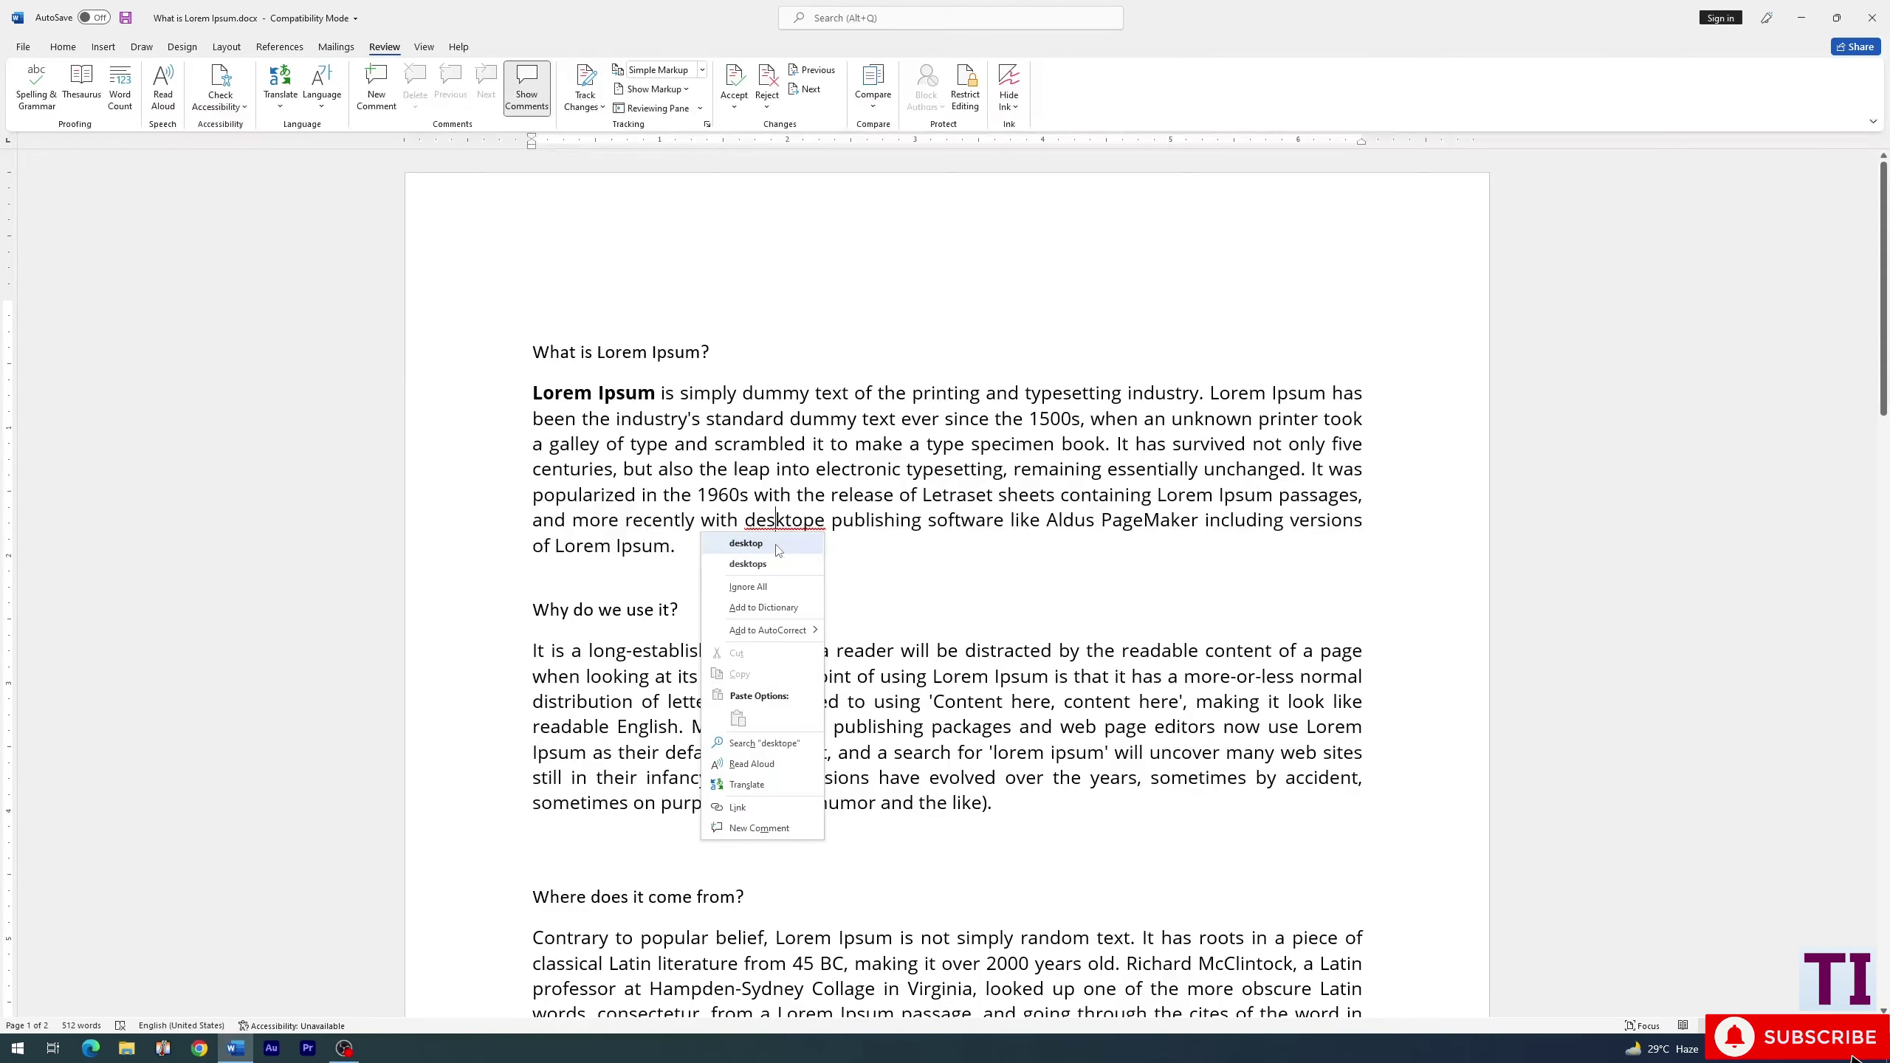
click(788, 519)
scroll(862, 601, down, 5)
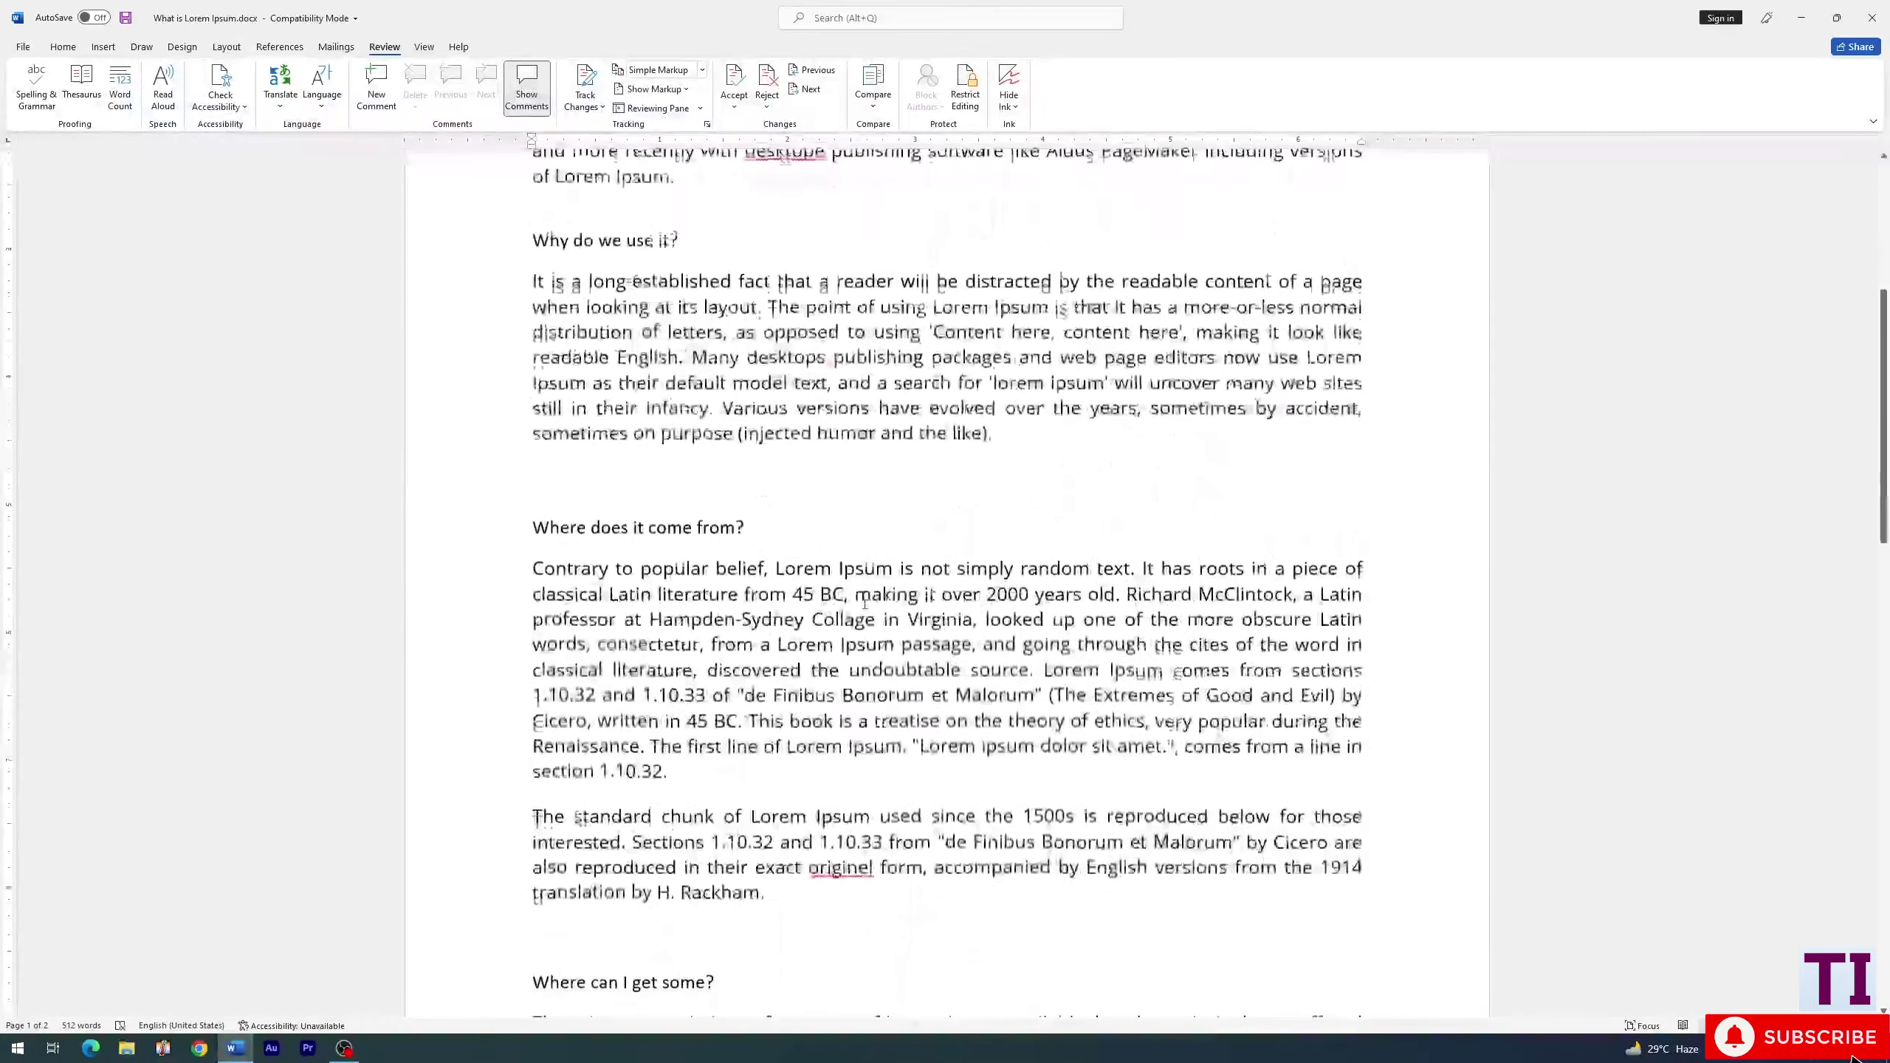
scroll(863, 600, up, 5)
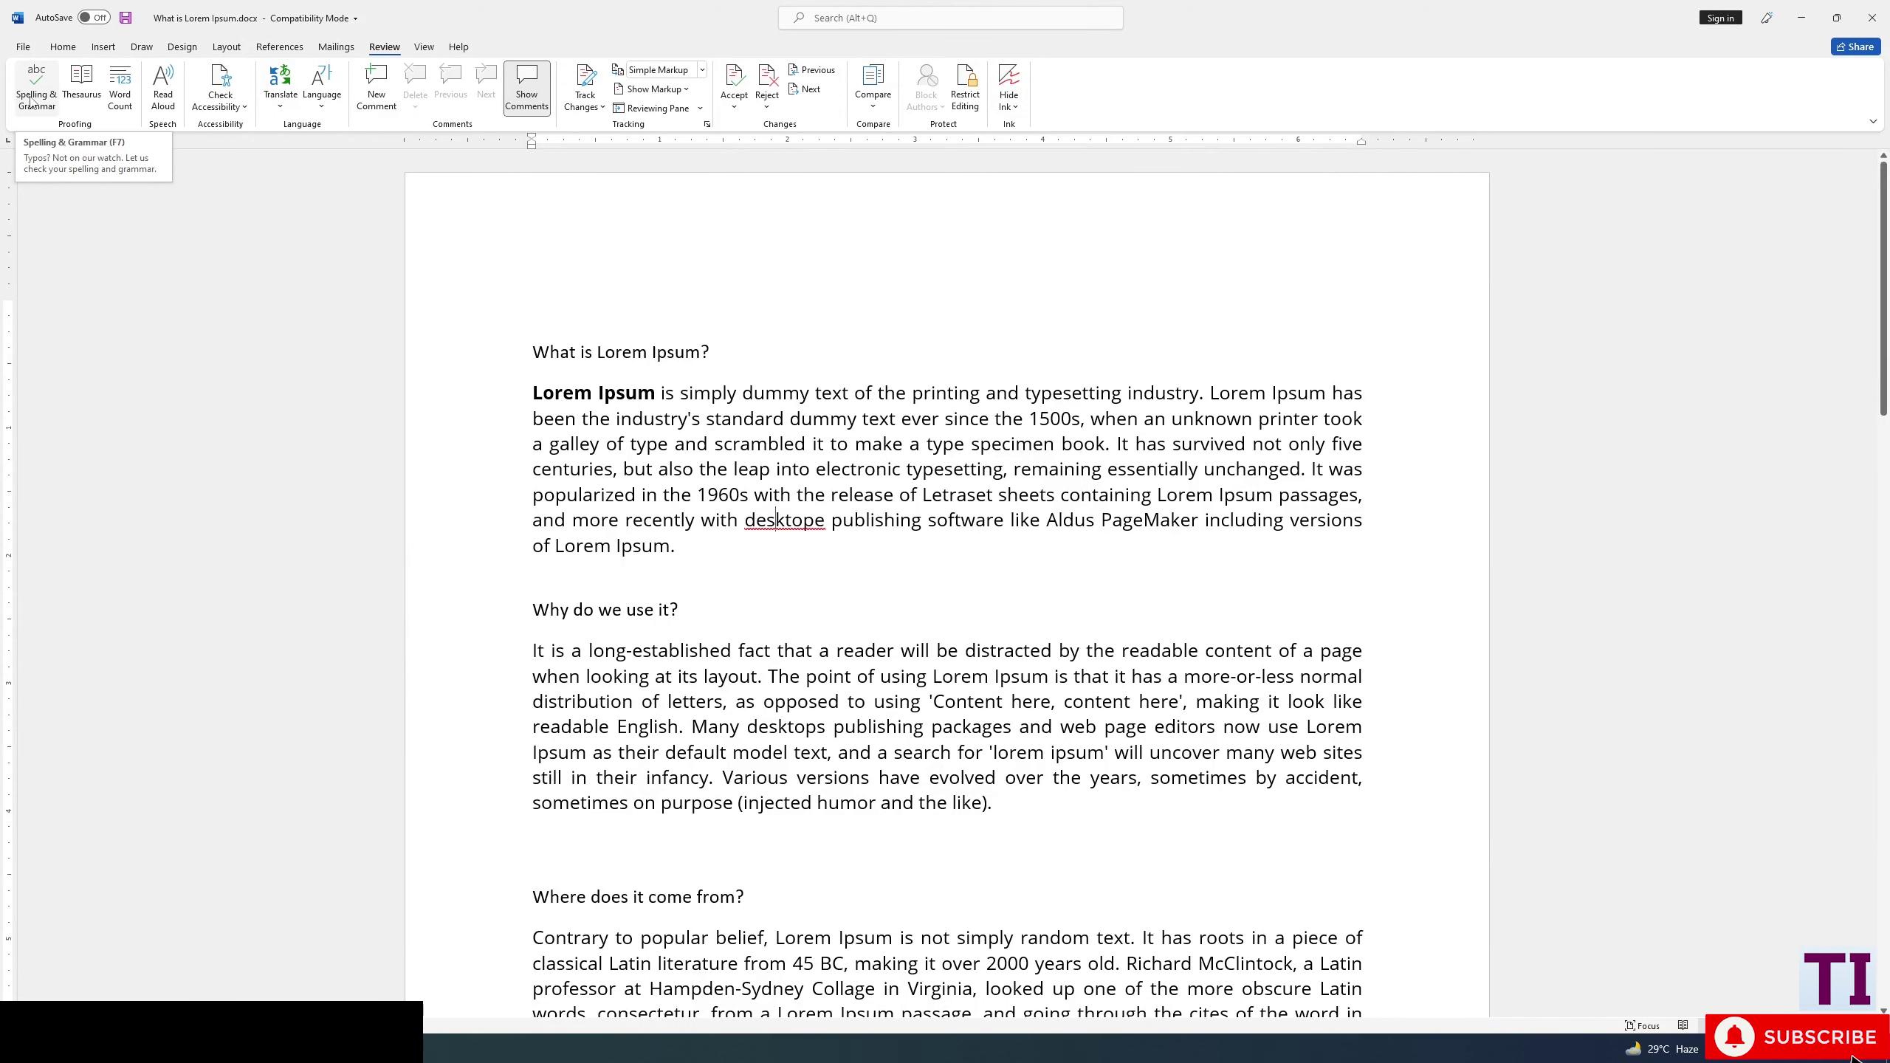
Run Spelling & Grammar and view the options menu for the 'desktop' suggestion
click(31, 101)
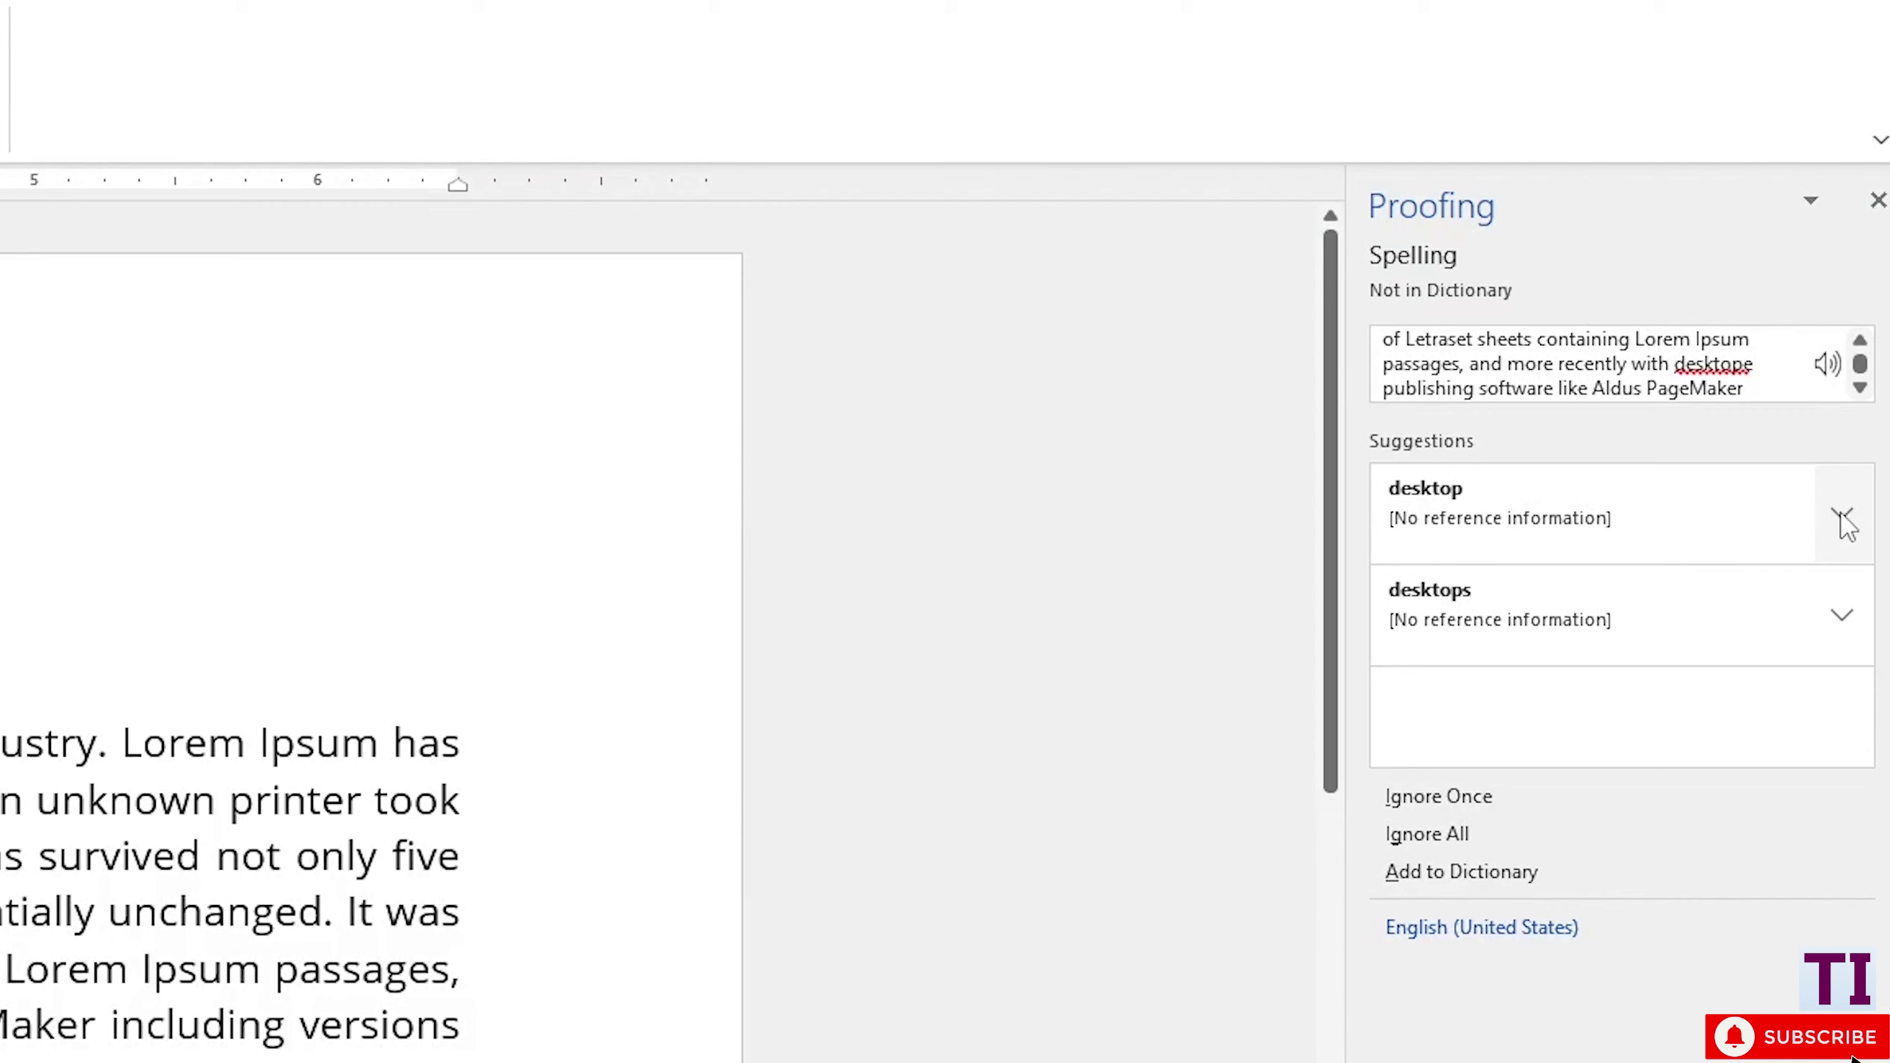
click(1842, 516)
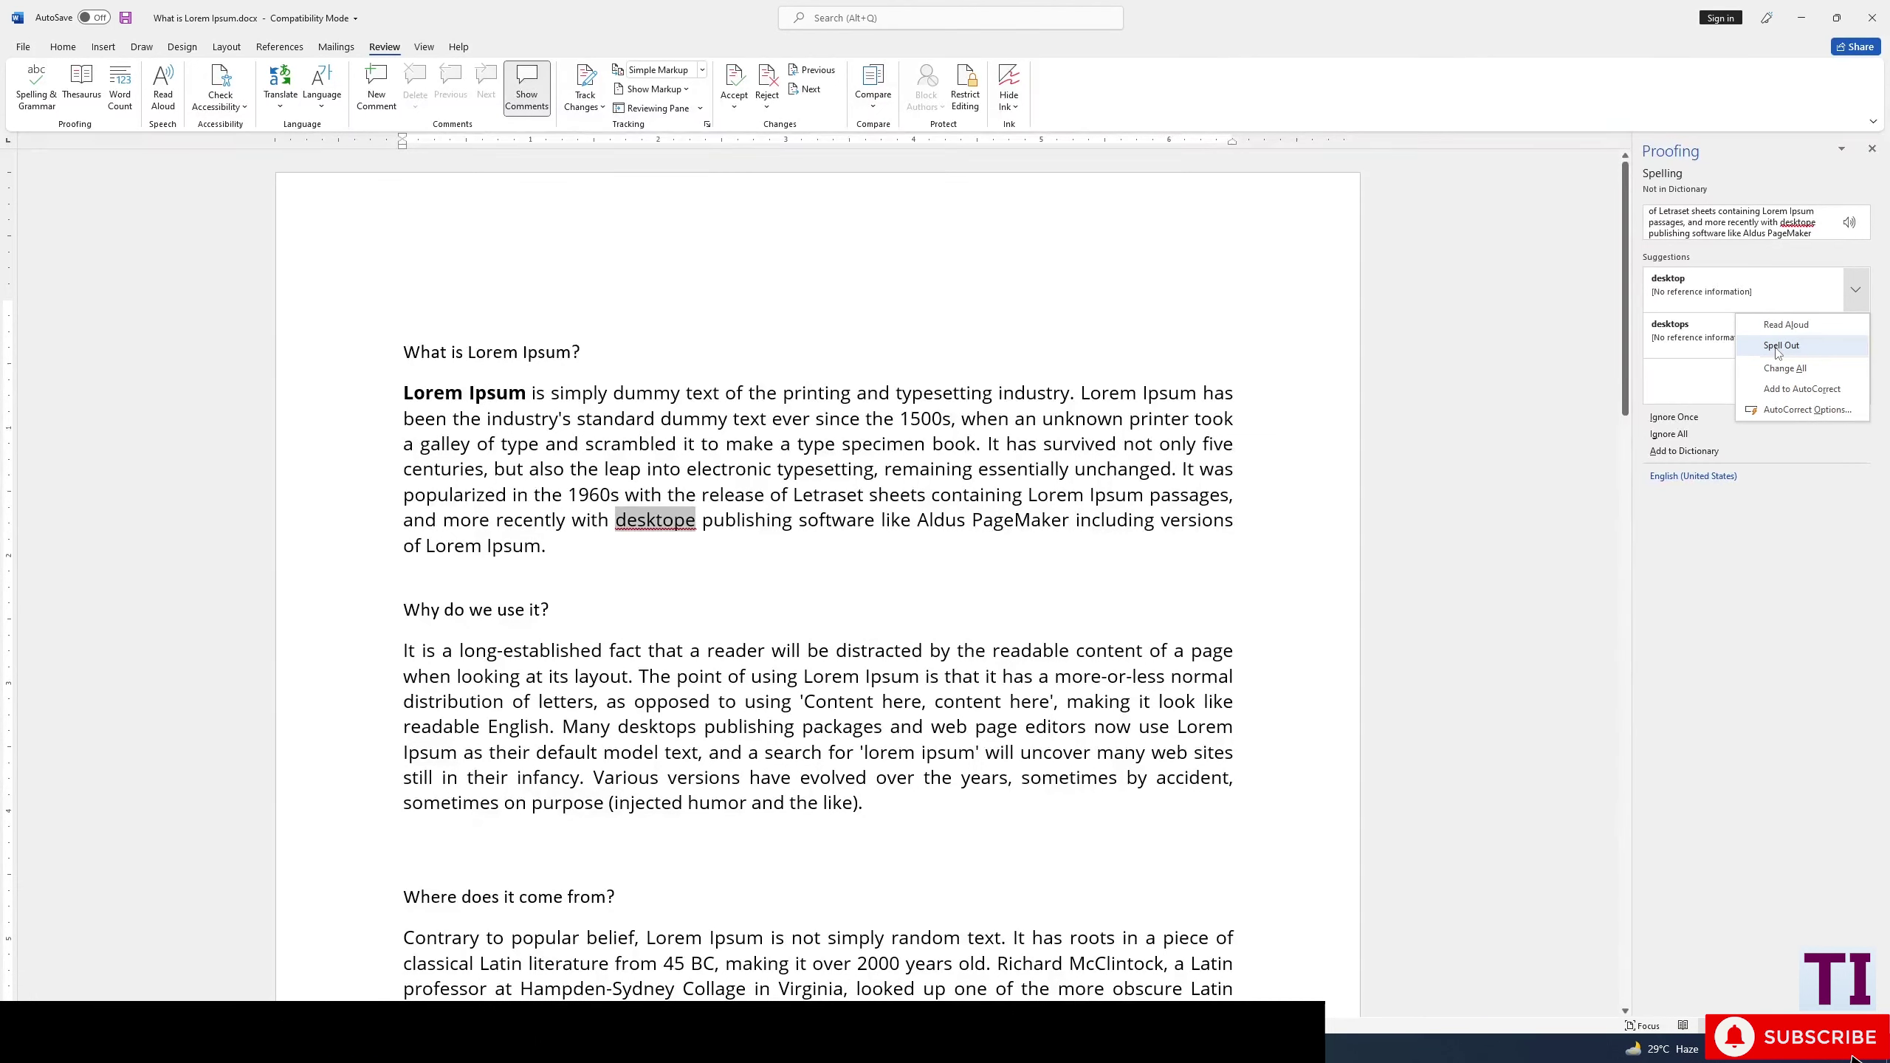
click(1547, 410)
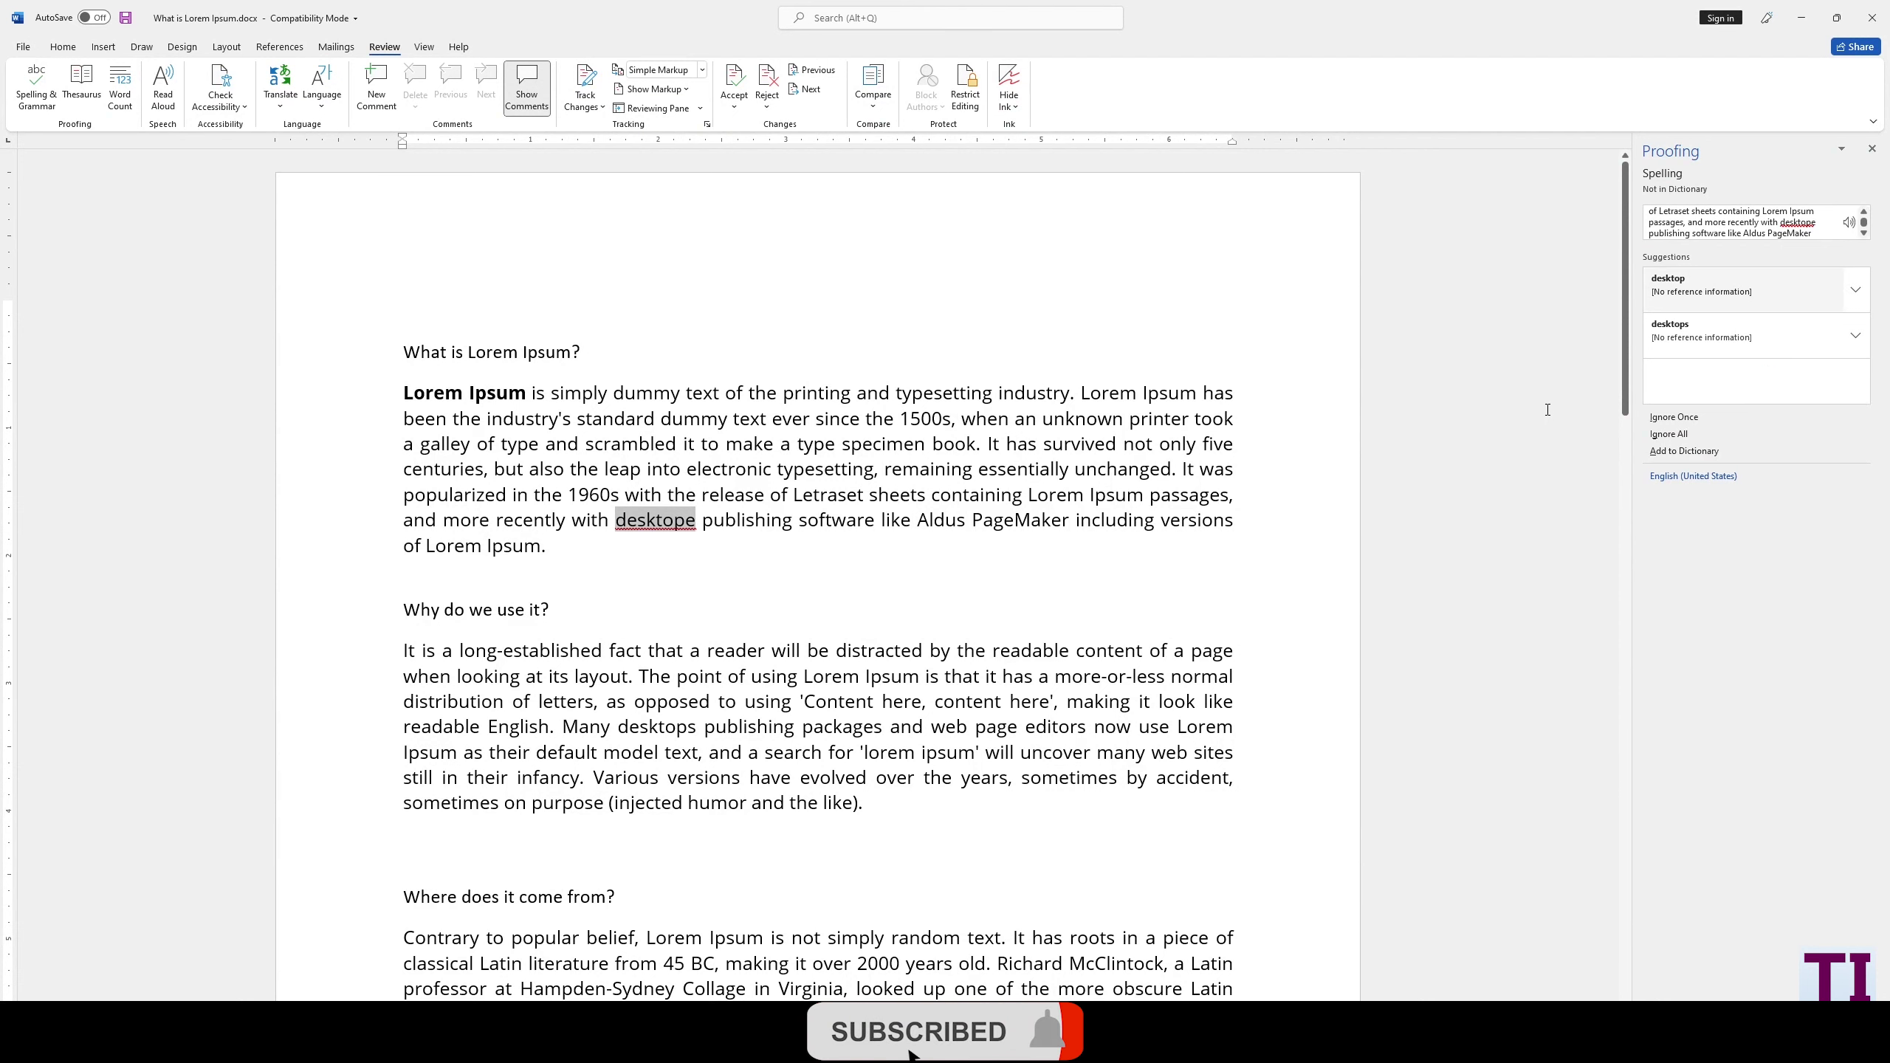
click(1855, 289)
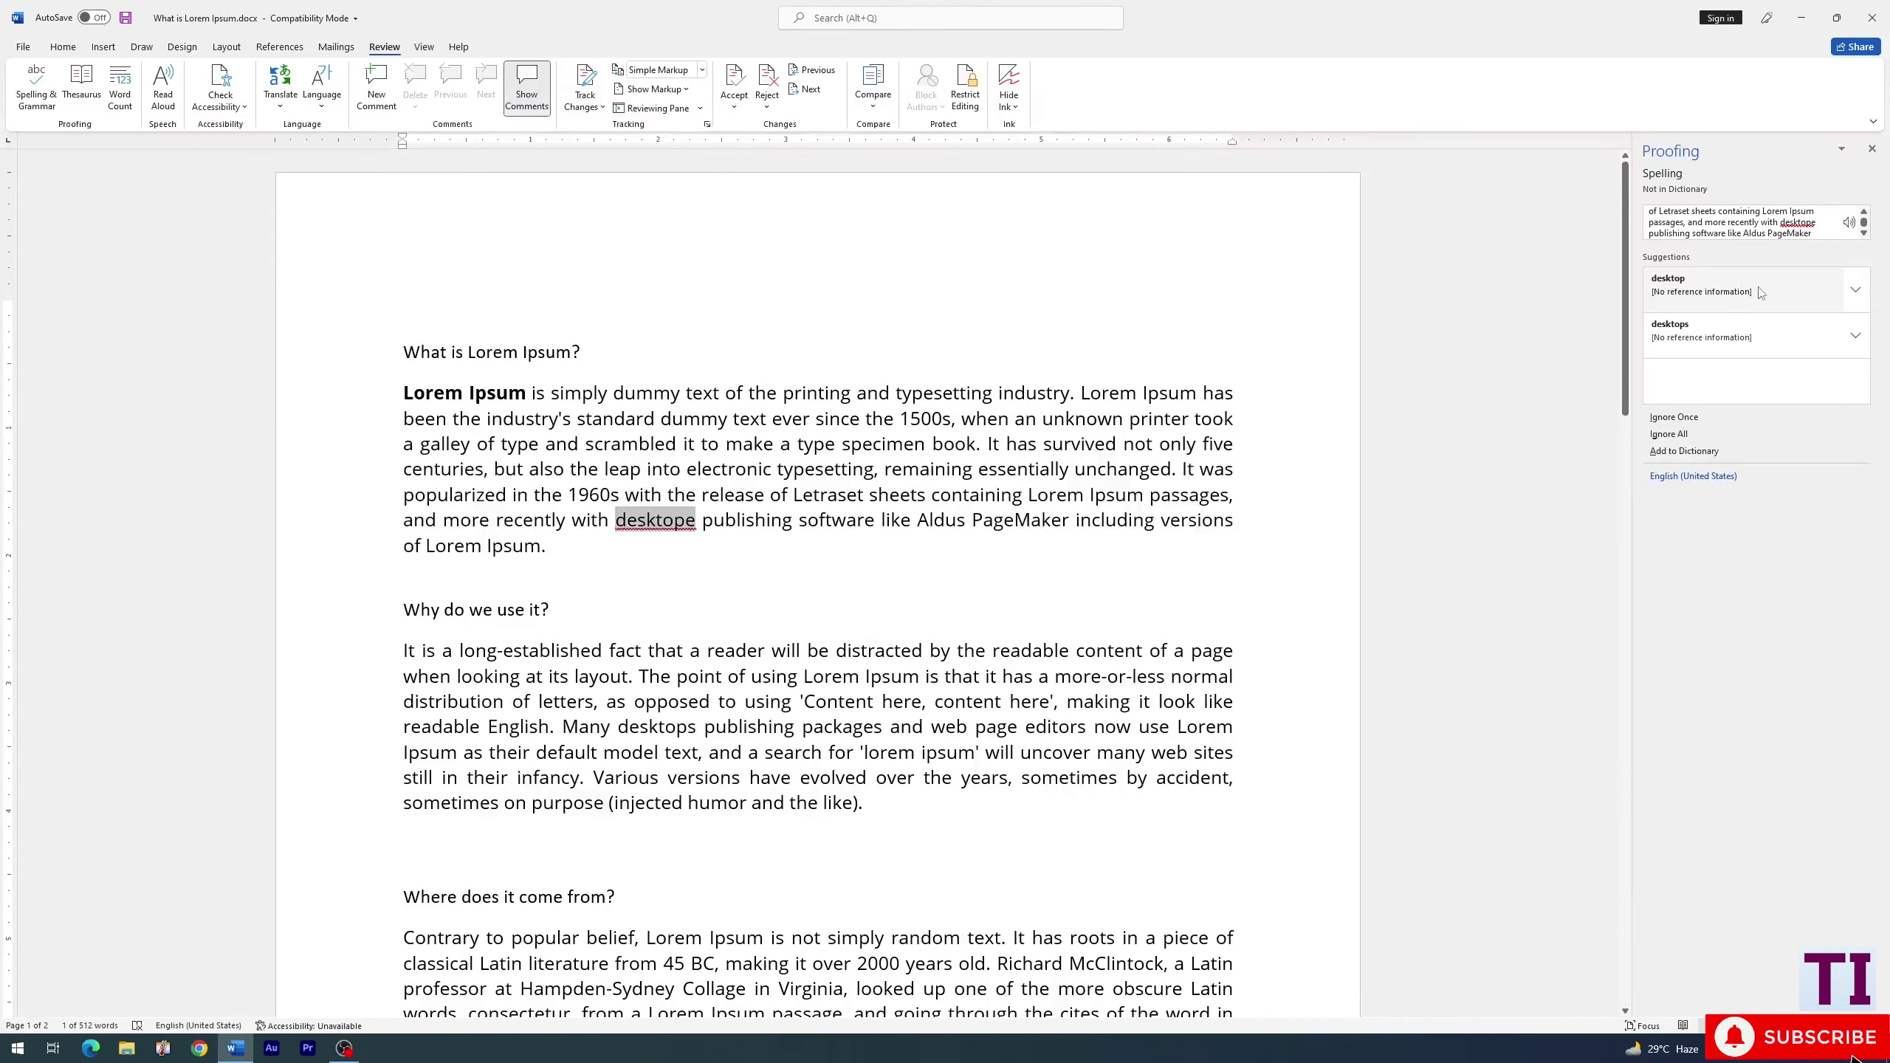
Replace 'desktope' with 'desktop' and 'originel' with 'original' from the Proofing pane
click(1761, 292)
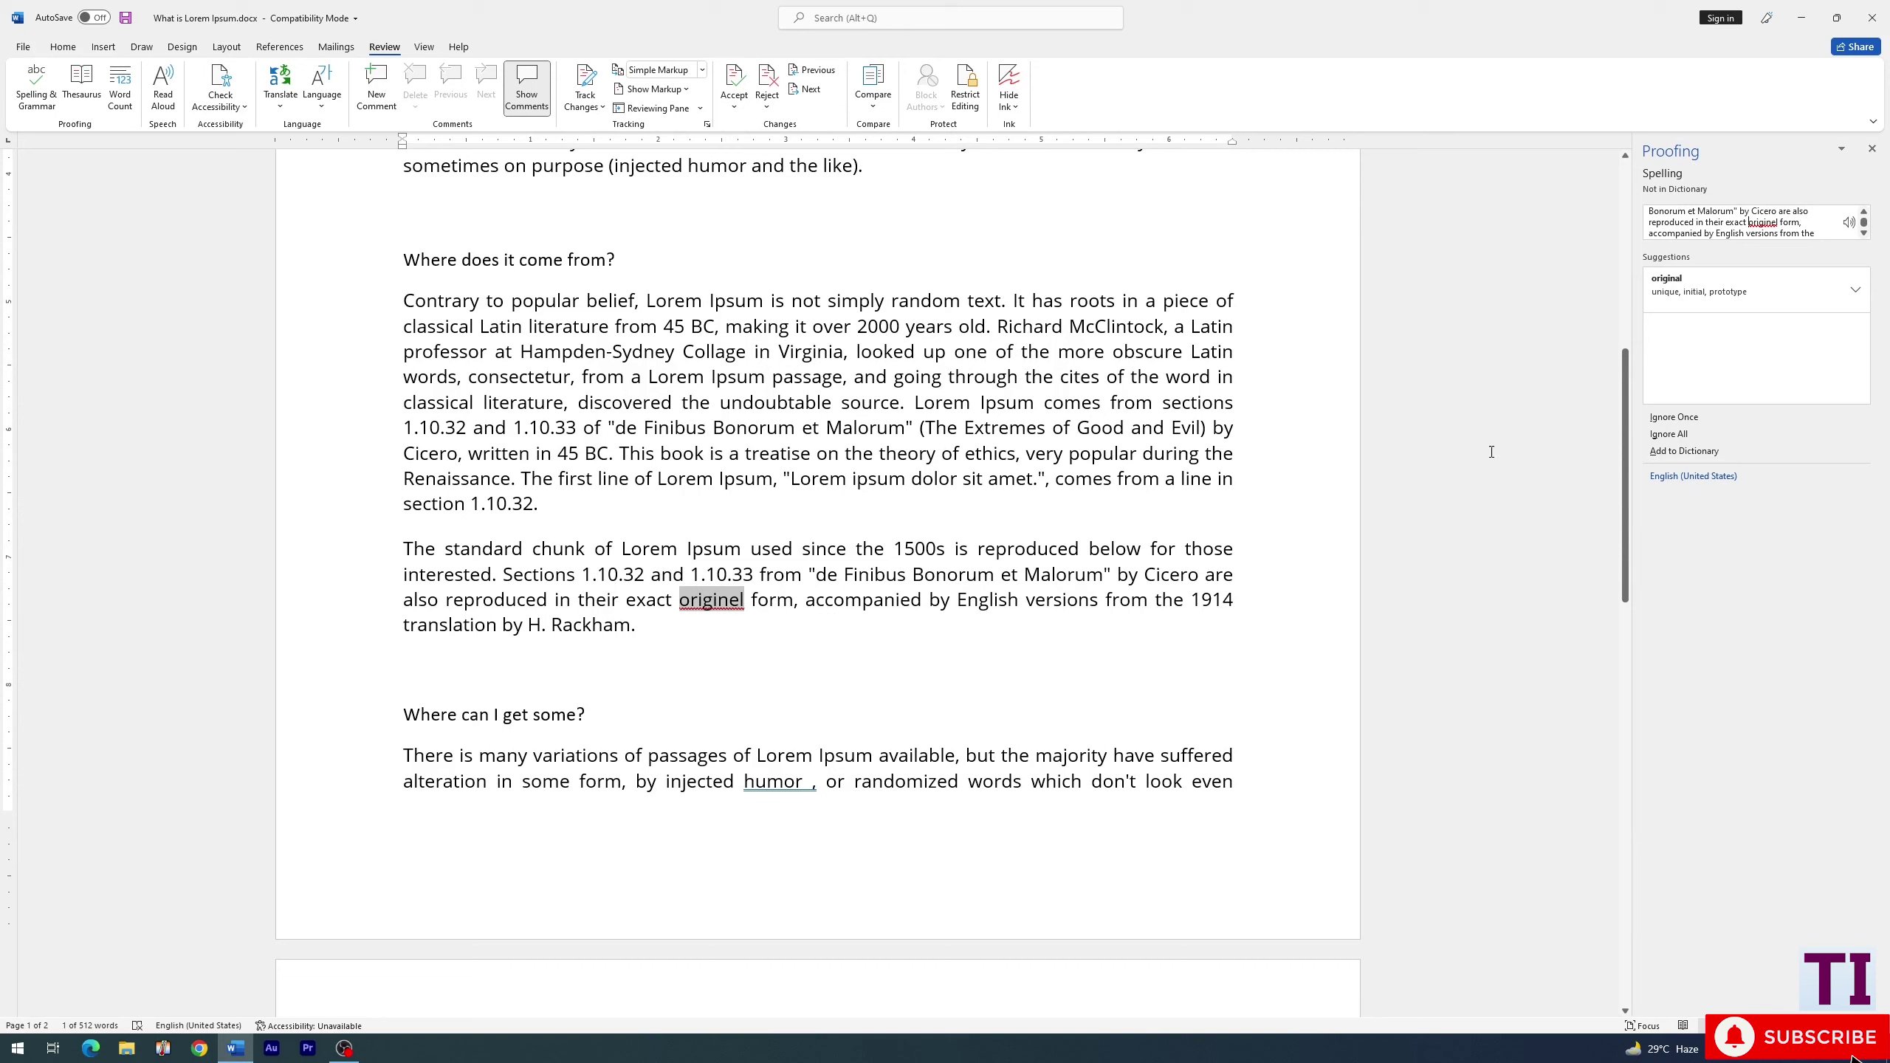
click(1856, 292)
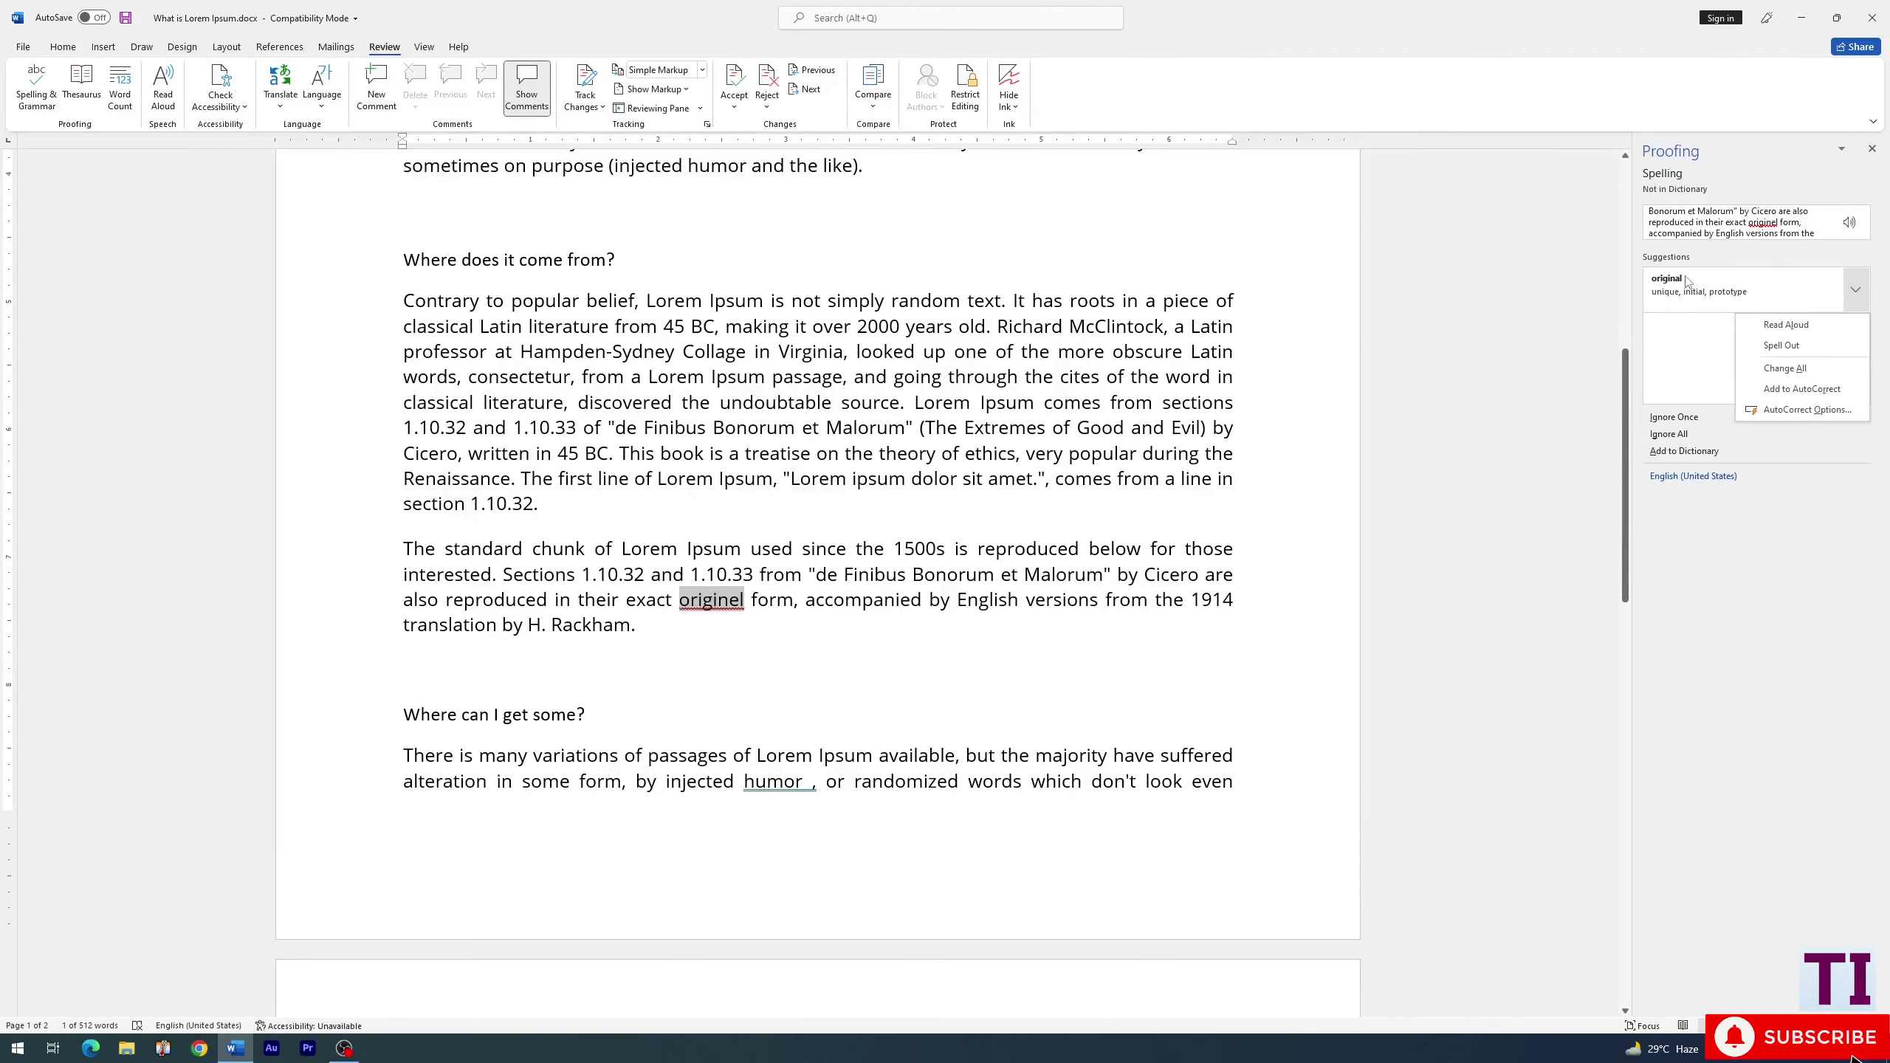
click(1855, 290)
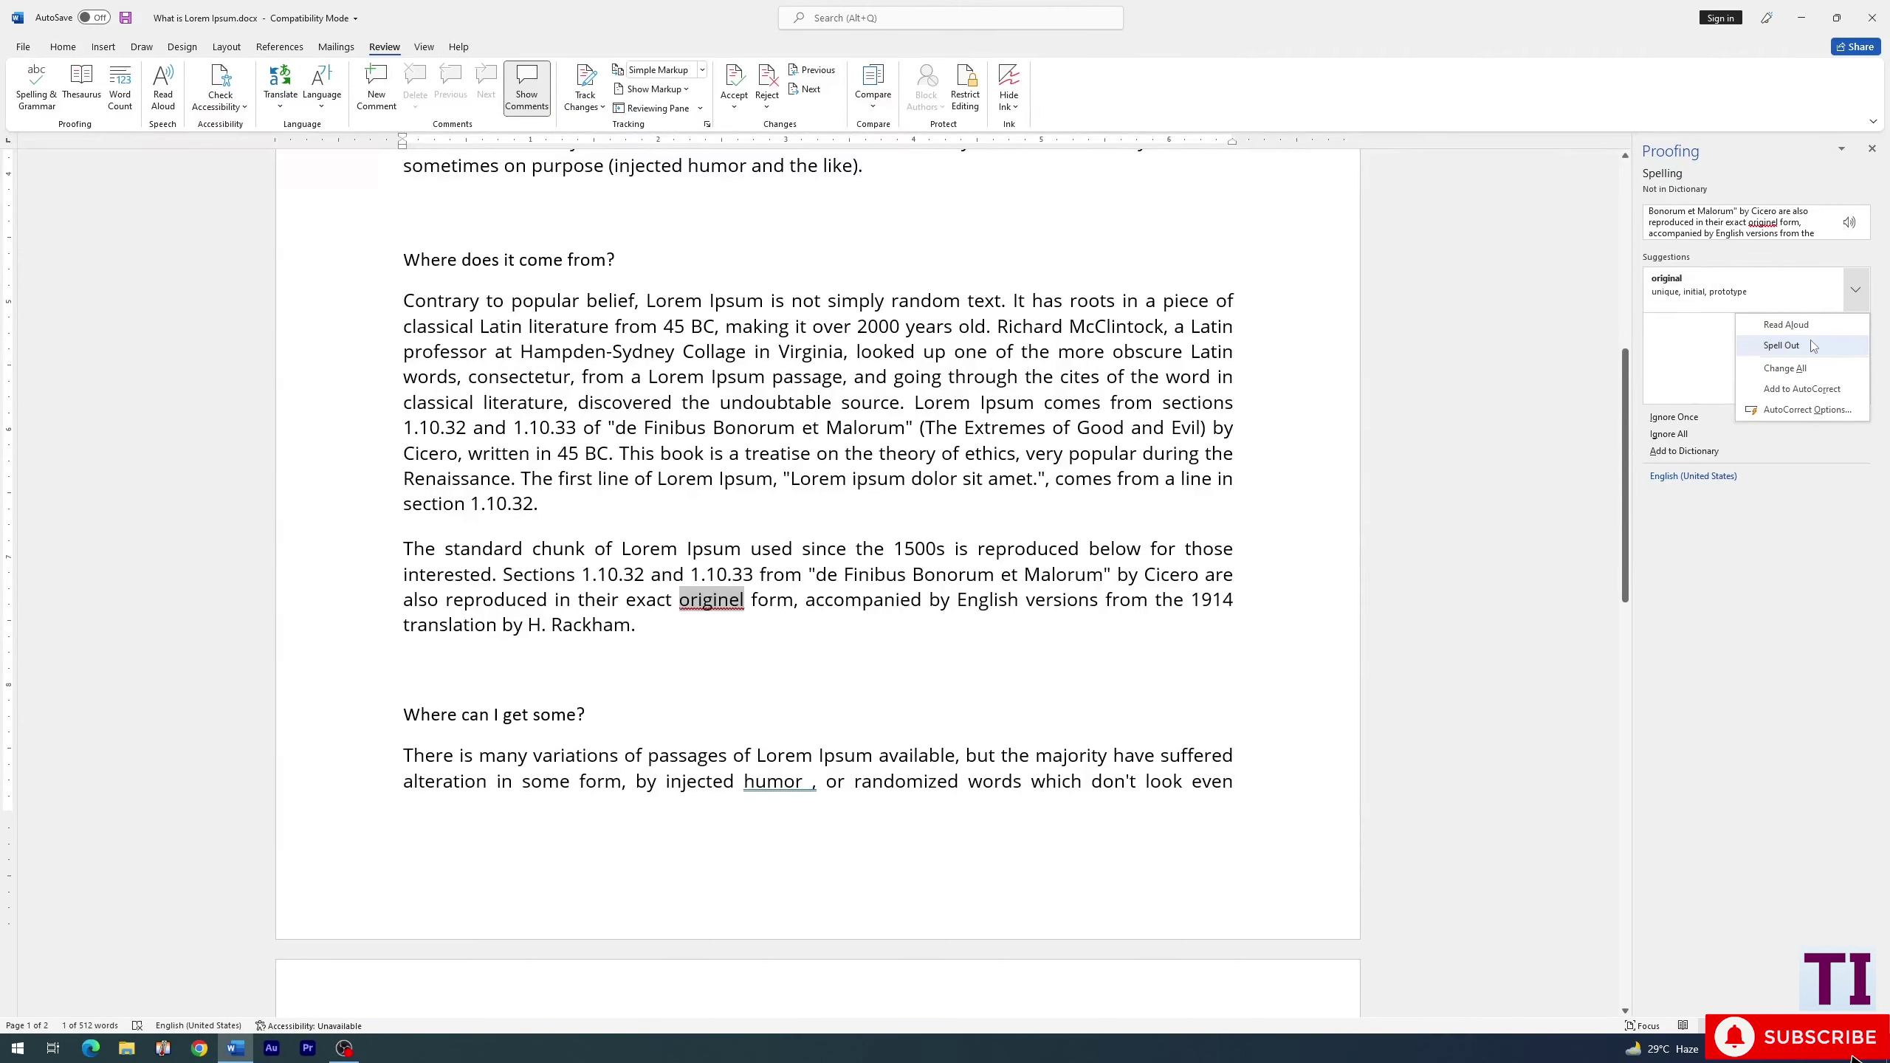
click(1797, 298)
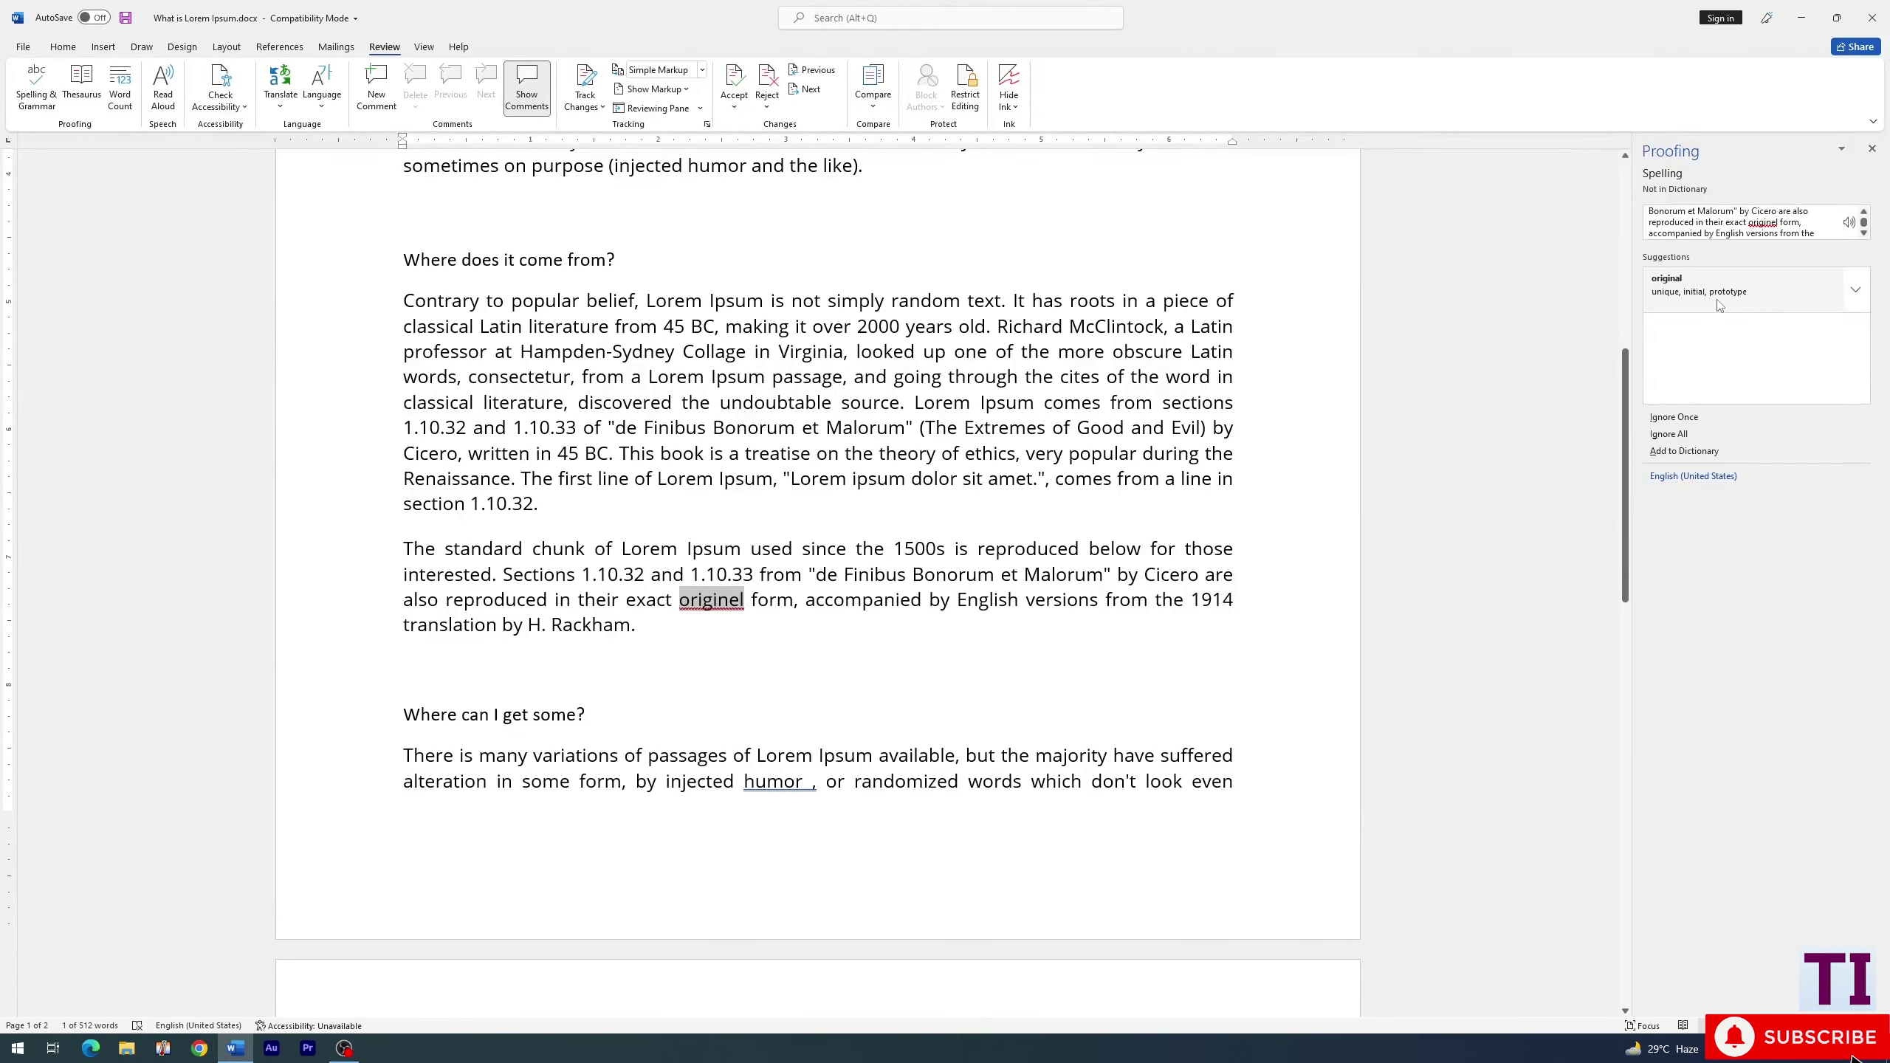
click(1762, 290)
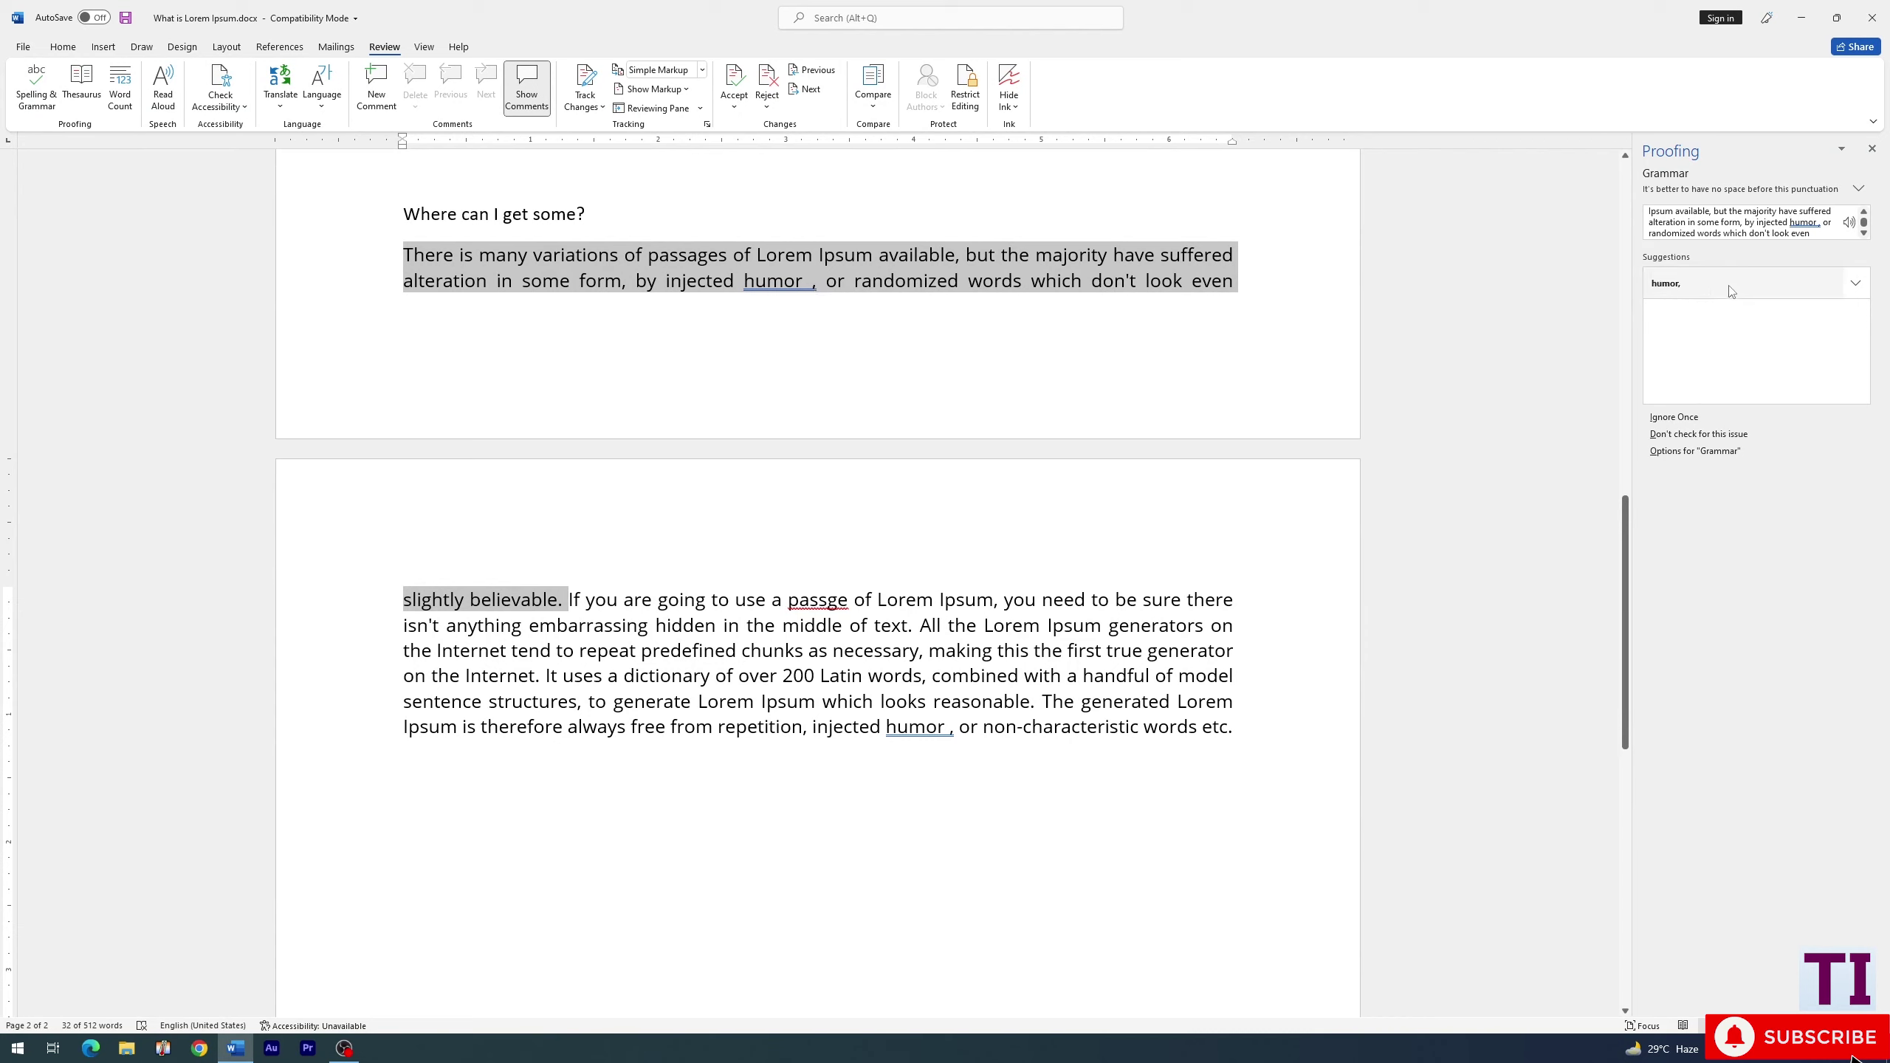
Accept the 'humor,', 'are', 'passage' and second 'humor,' suggestions in the Proofing pane
click(1866, 287)
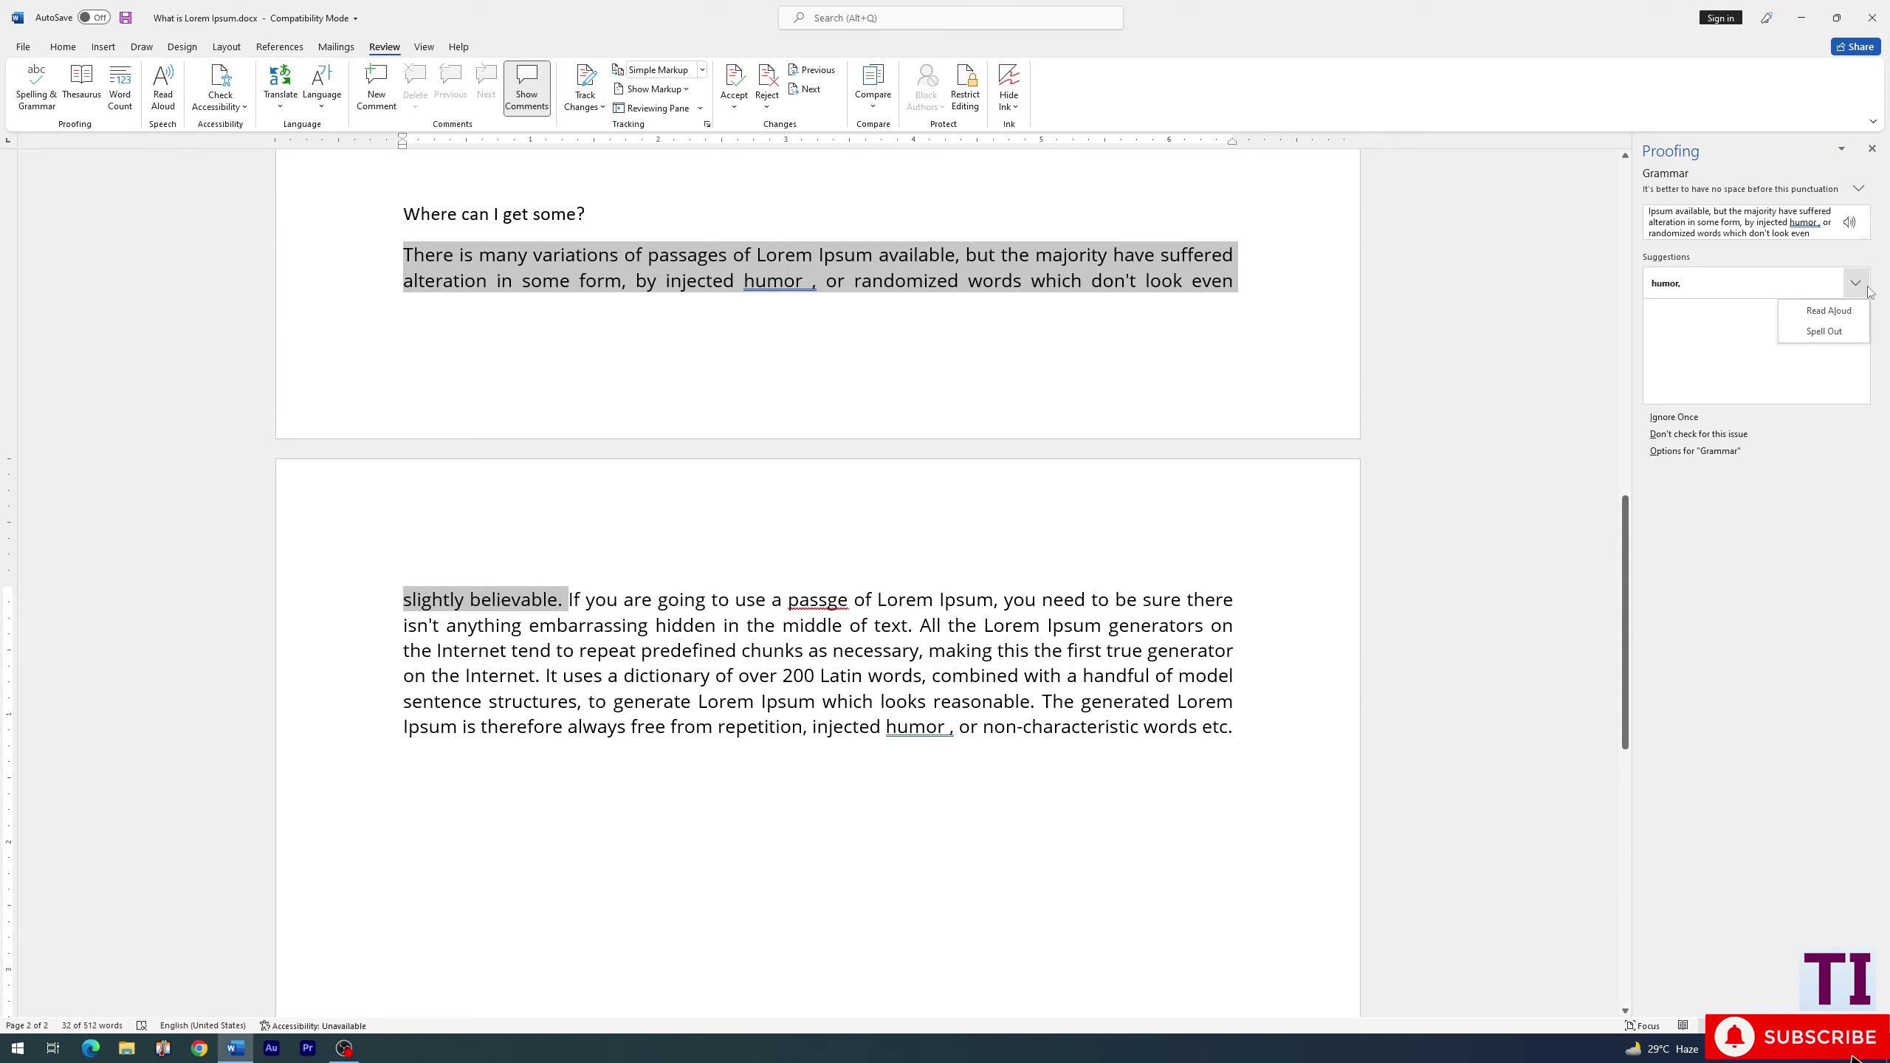
click(1824, 332)
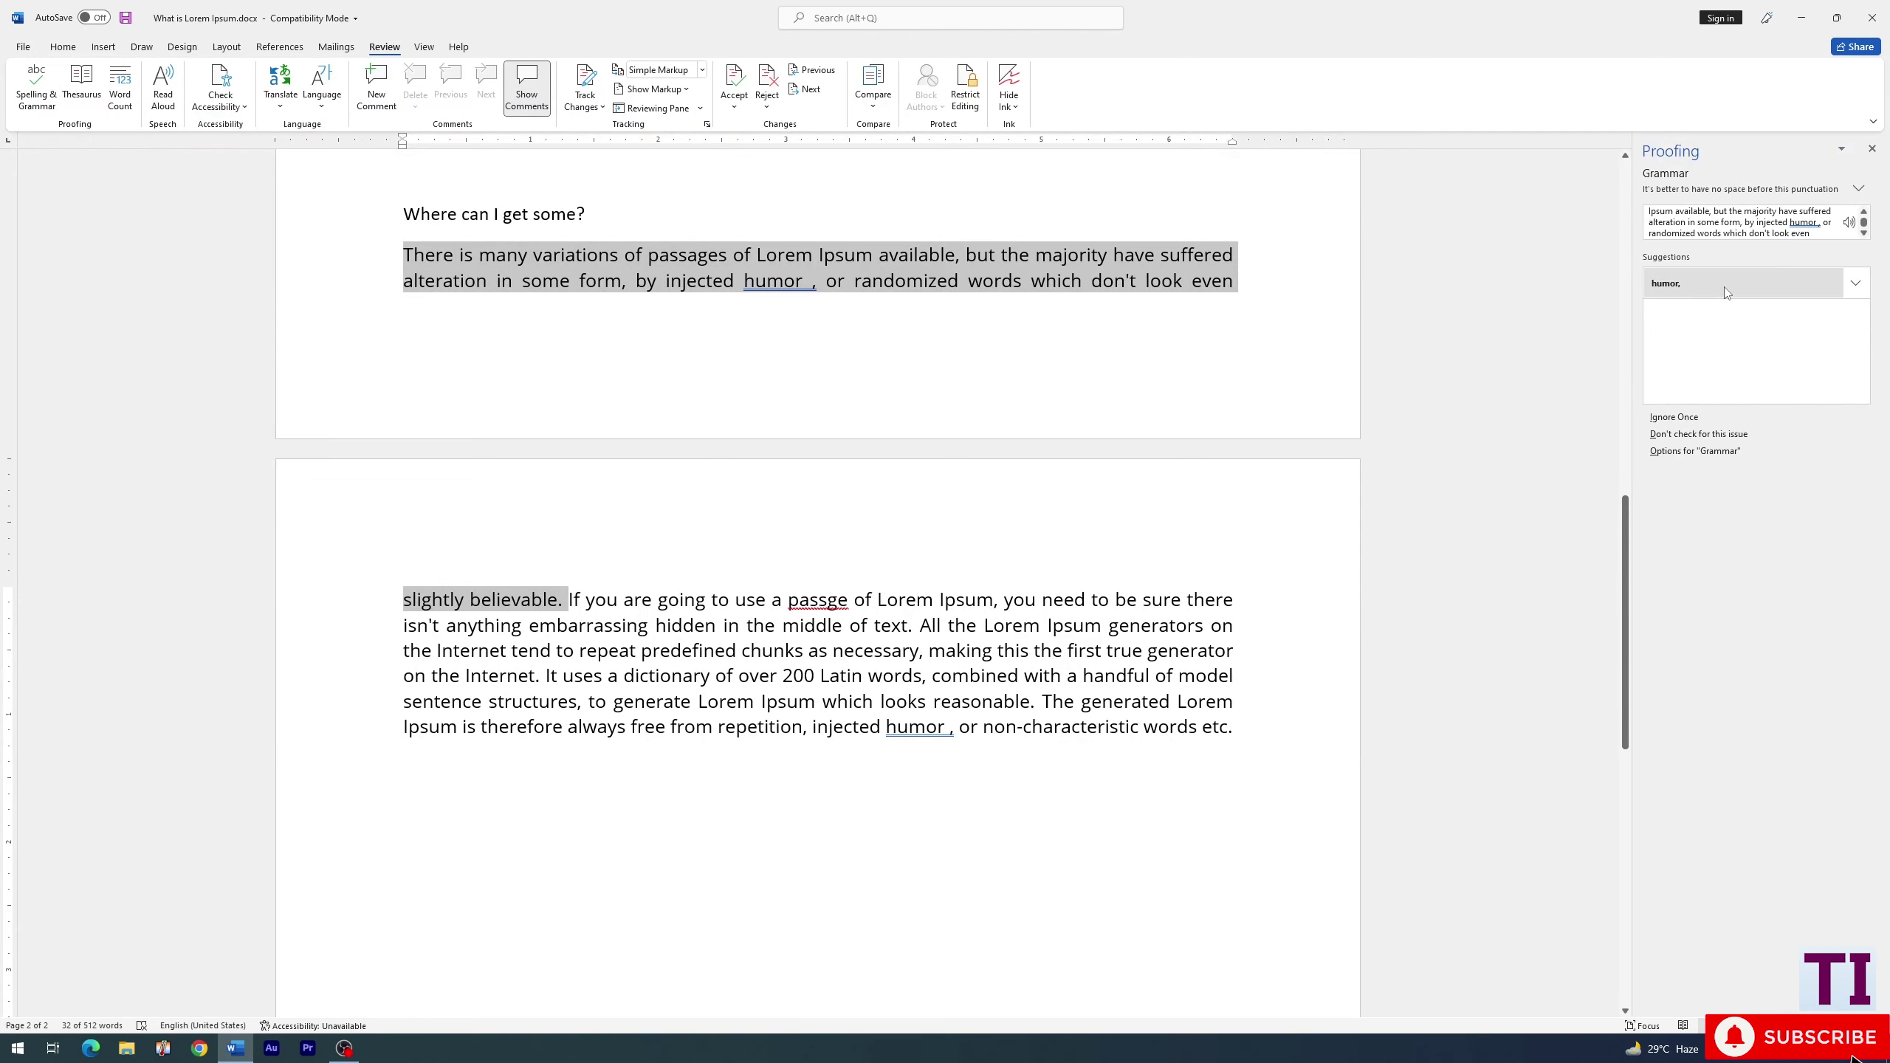
click(1726, 290)
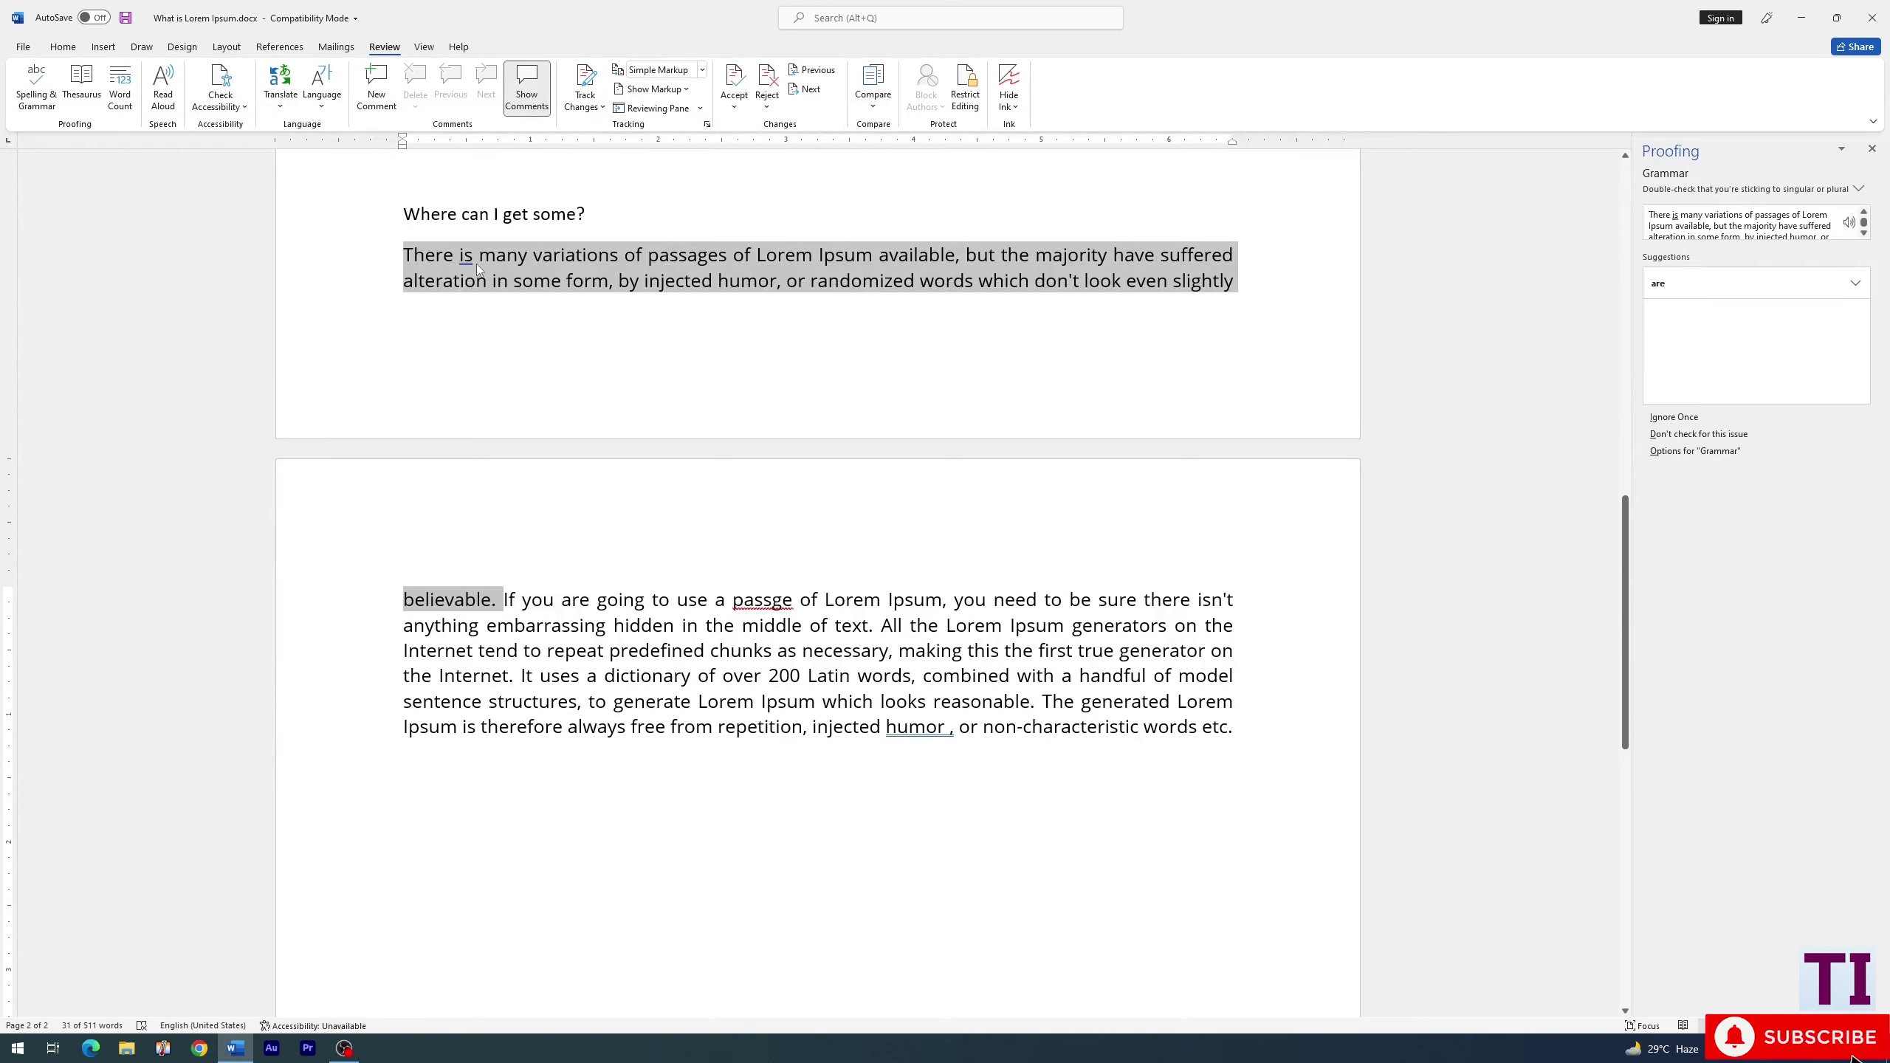
click(1746, 290)
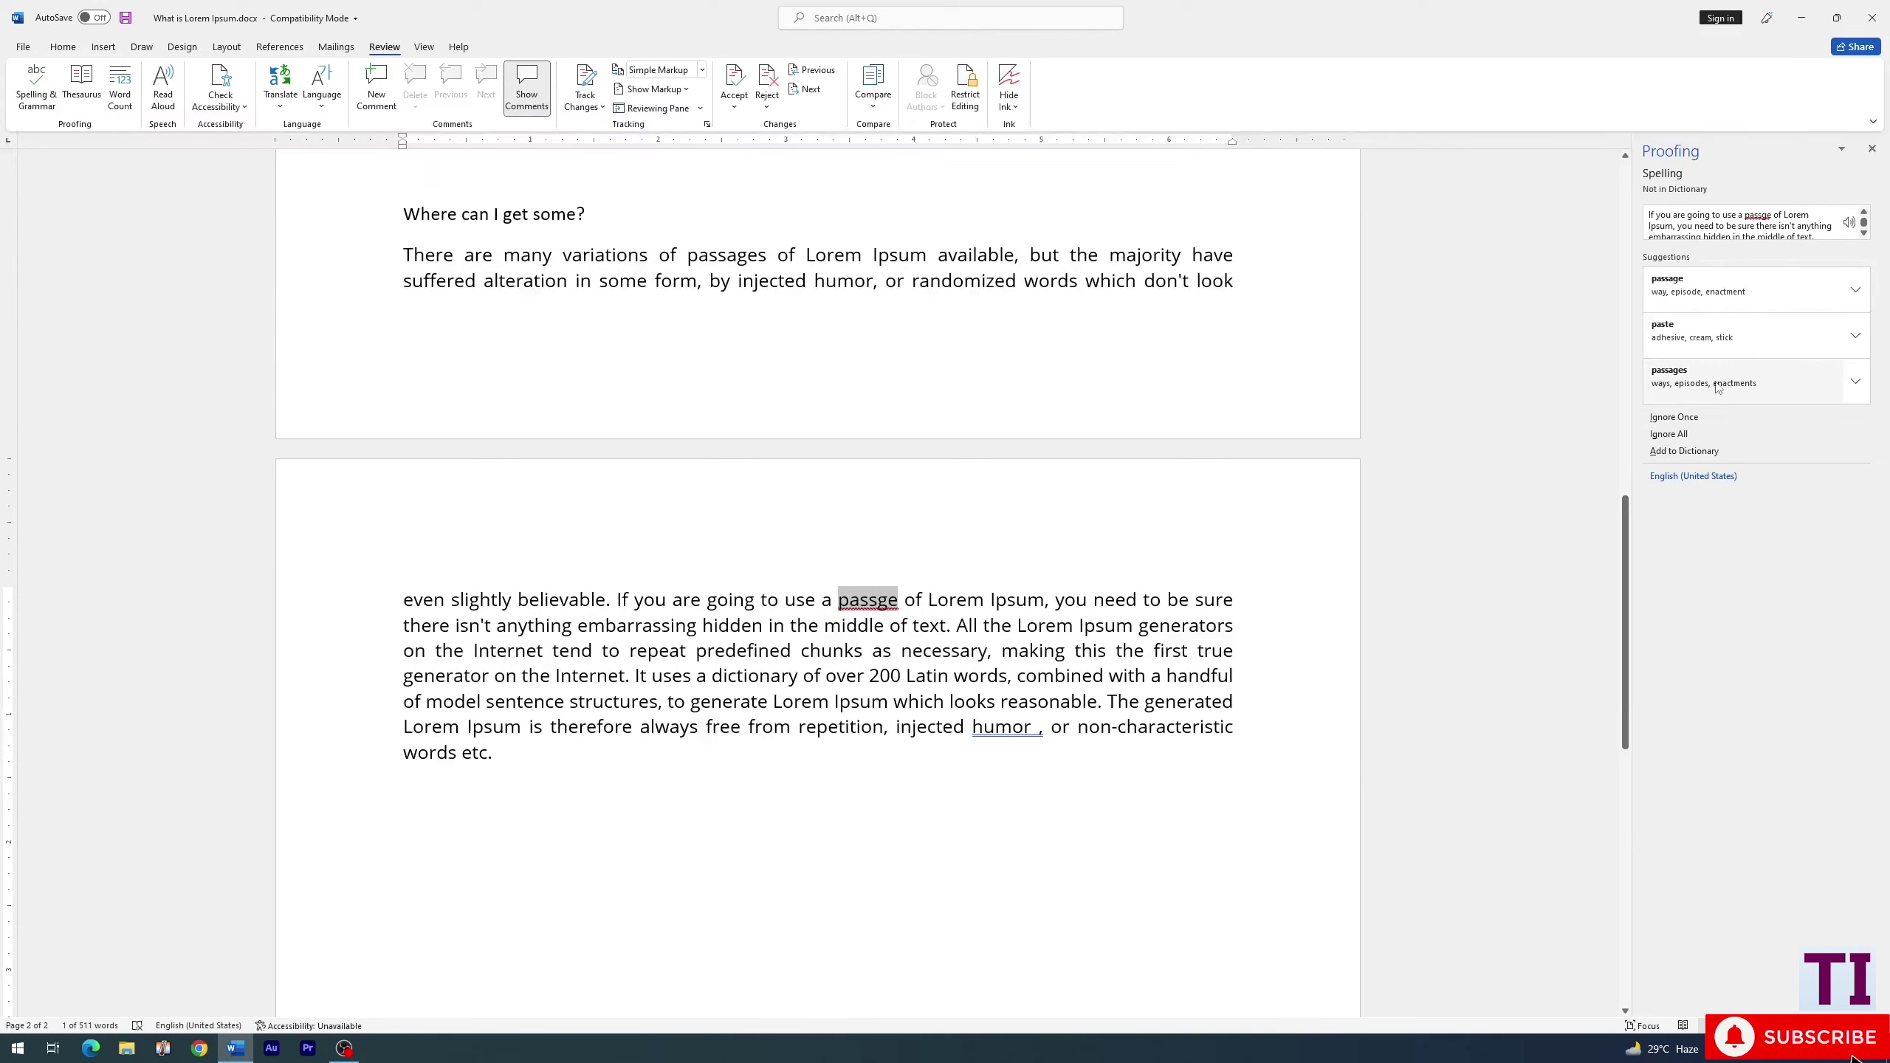
click(1769, 295)
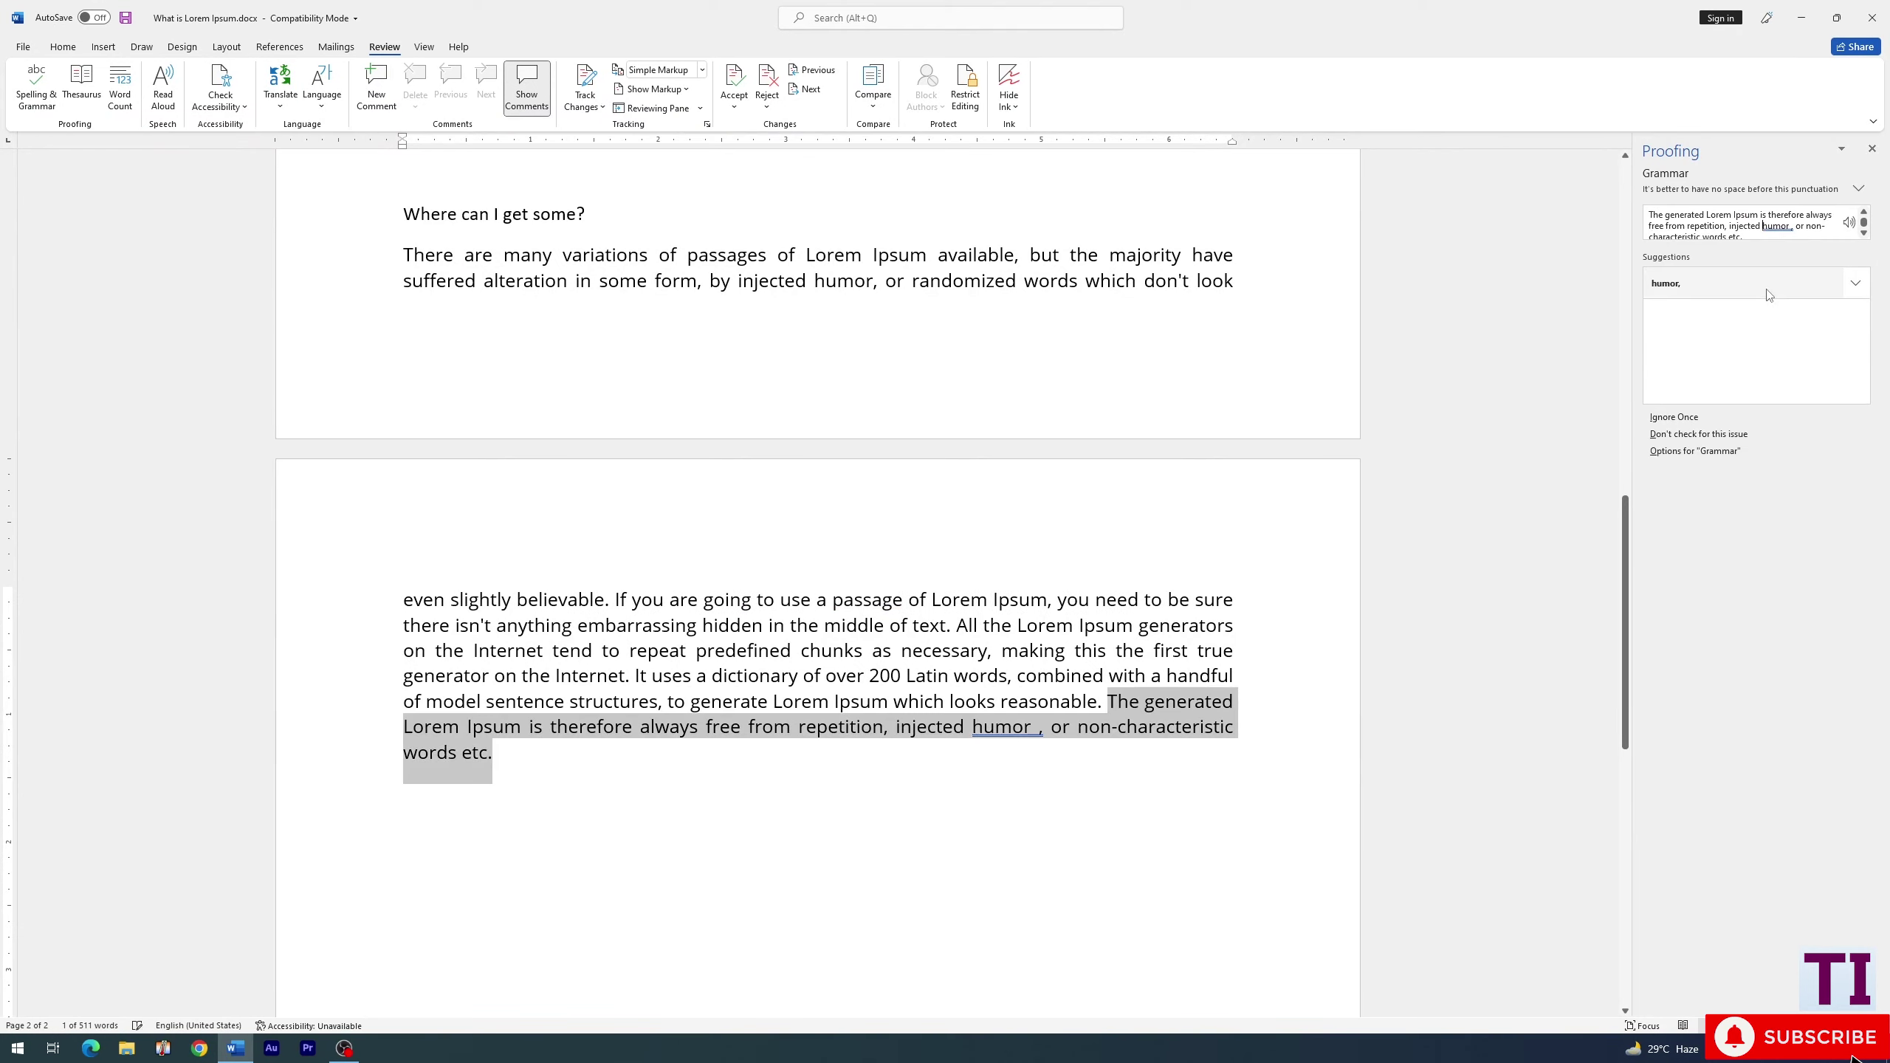
click(1769, 295)
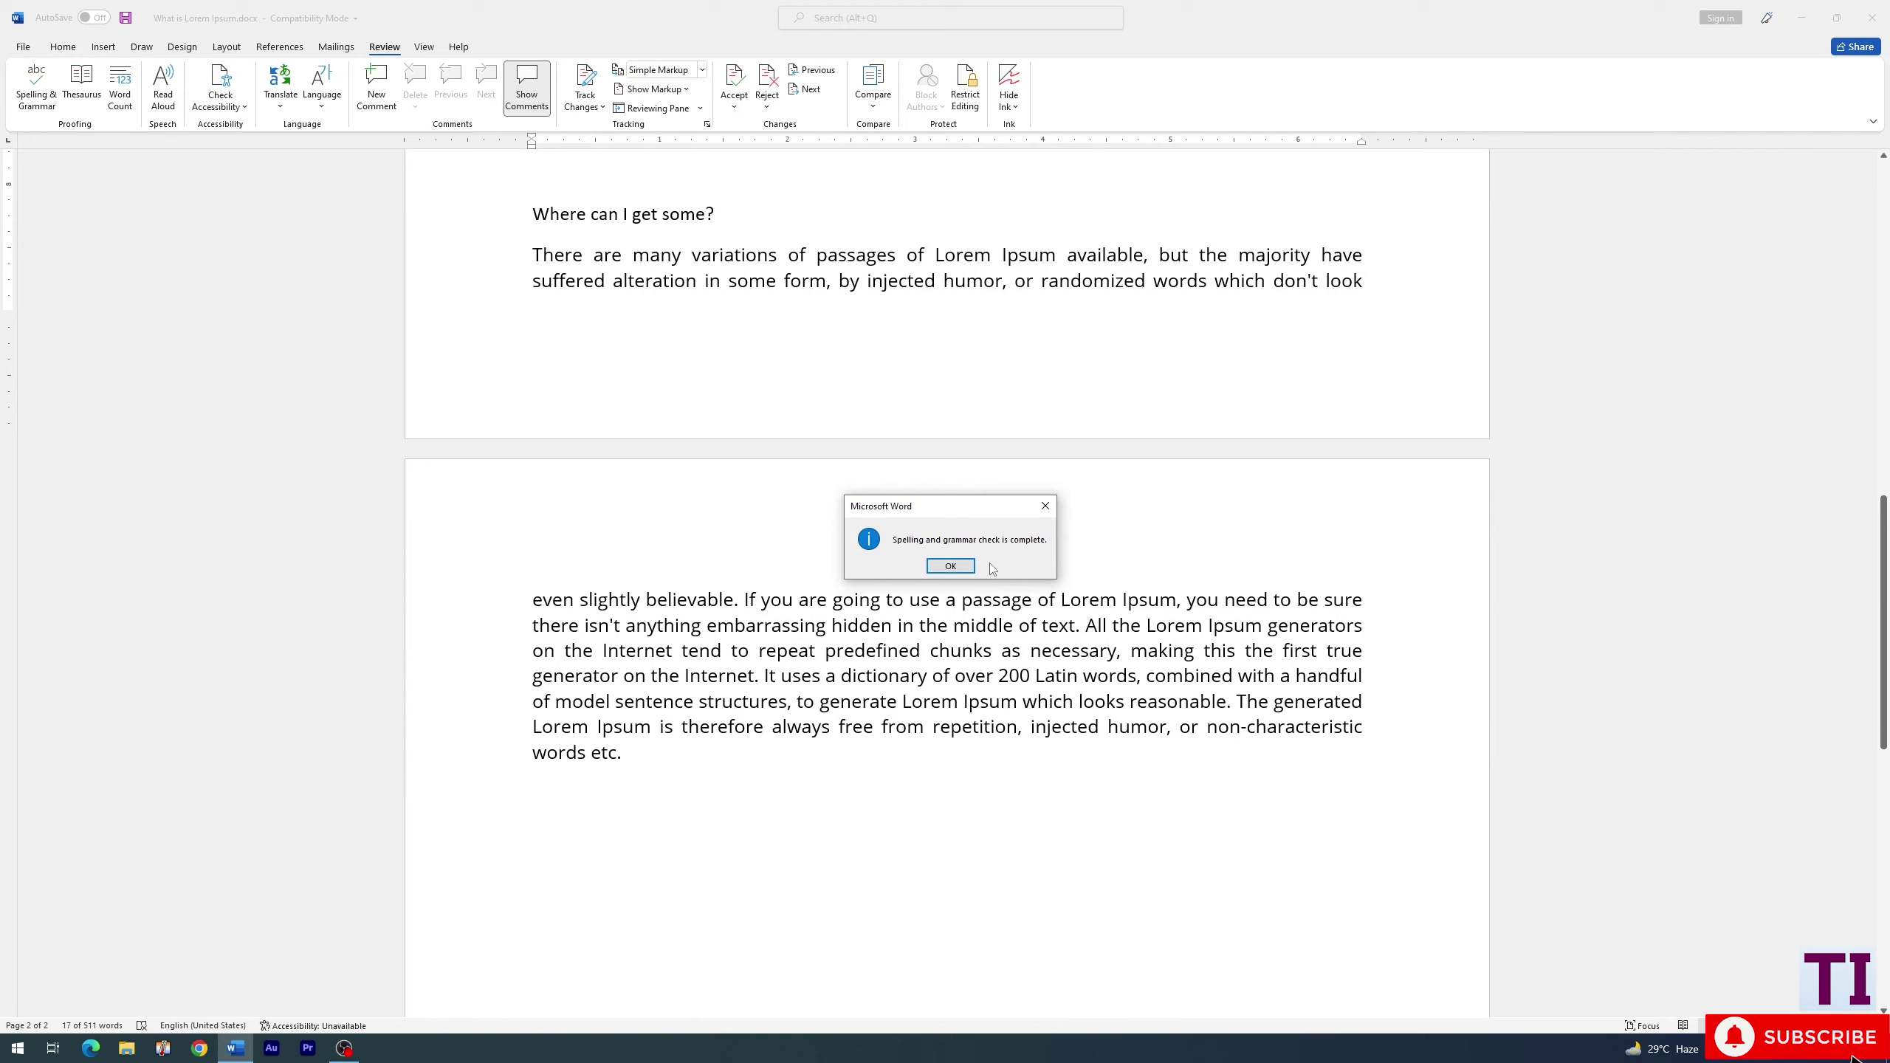
Dismiss the check-complete message and scroll back to the top of the document
click(952, 569)
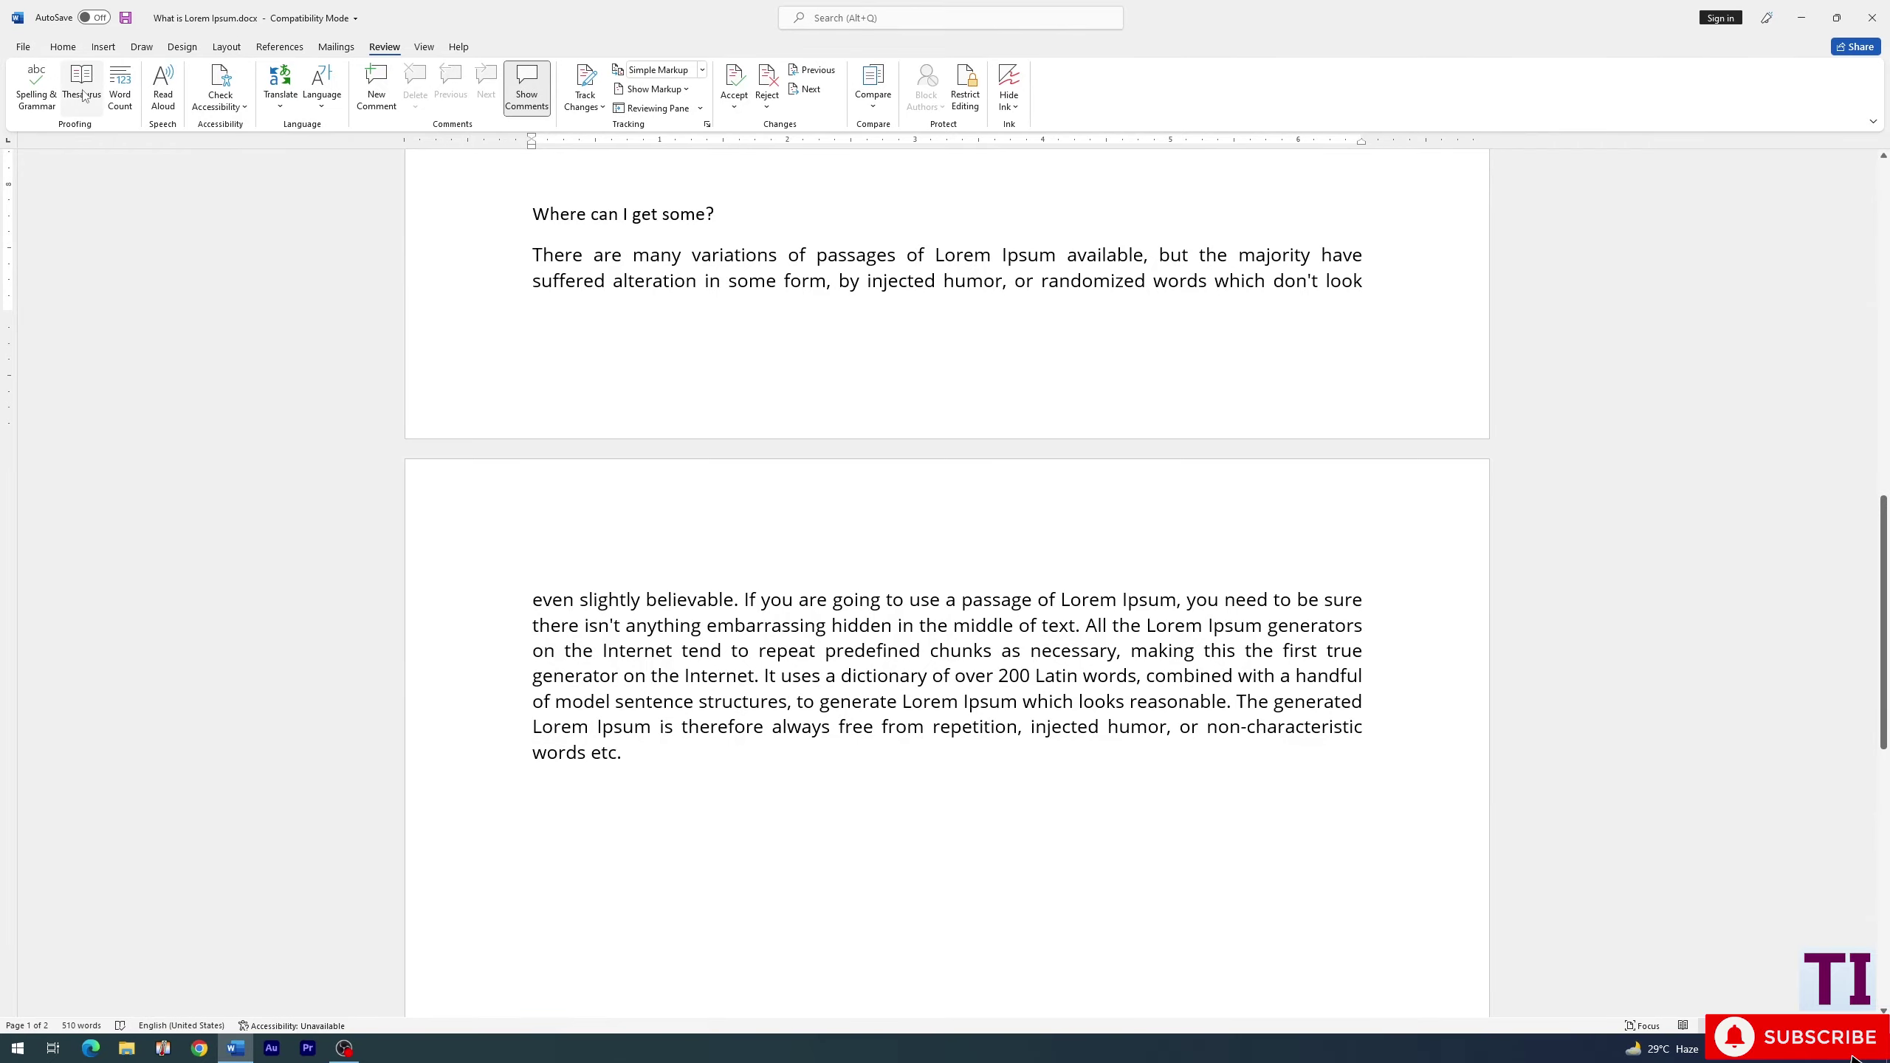
scroll(594, 352, up, 1)
scroll(594, 352, up, 5)
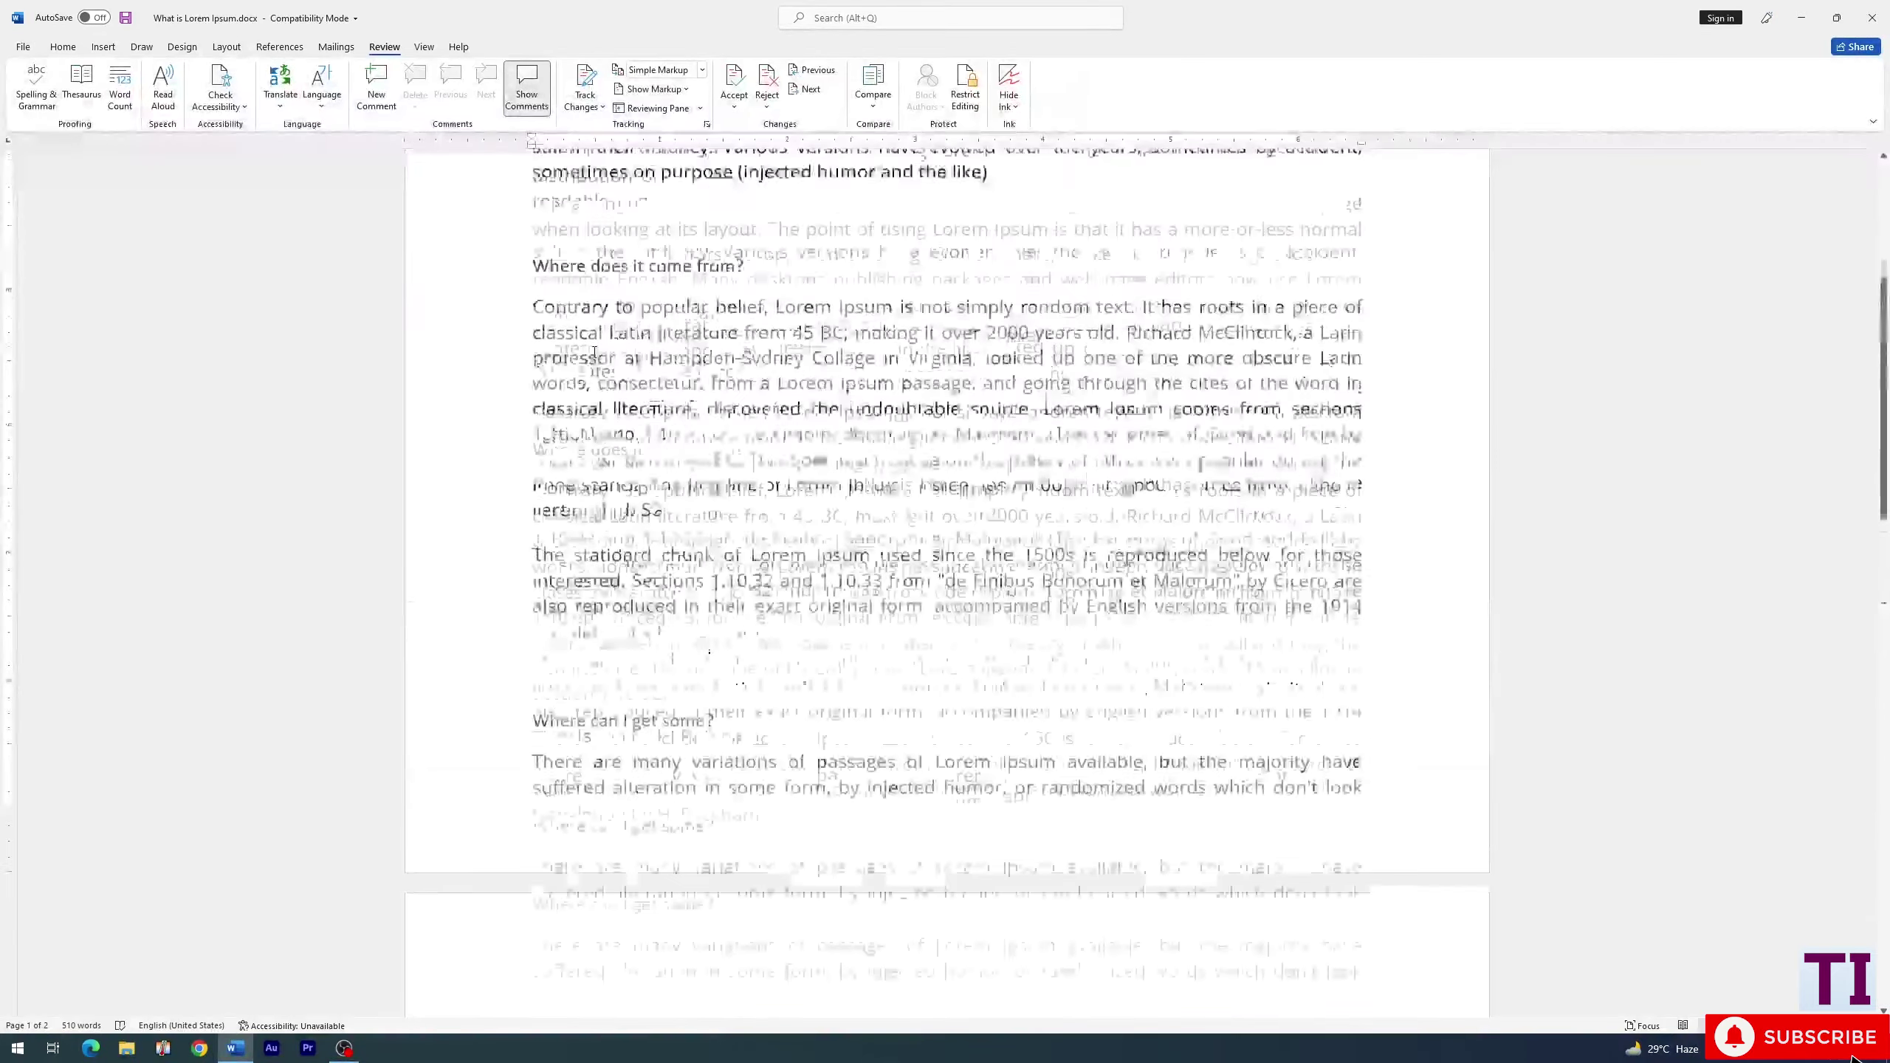
scroll(595, 352, up, 9)
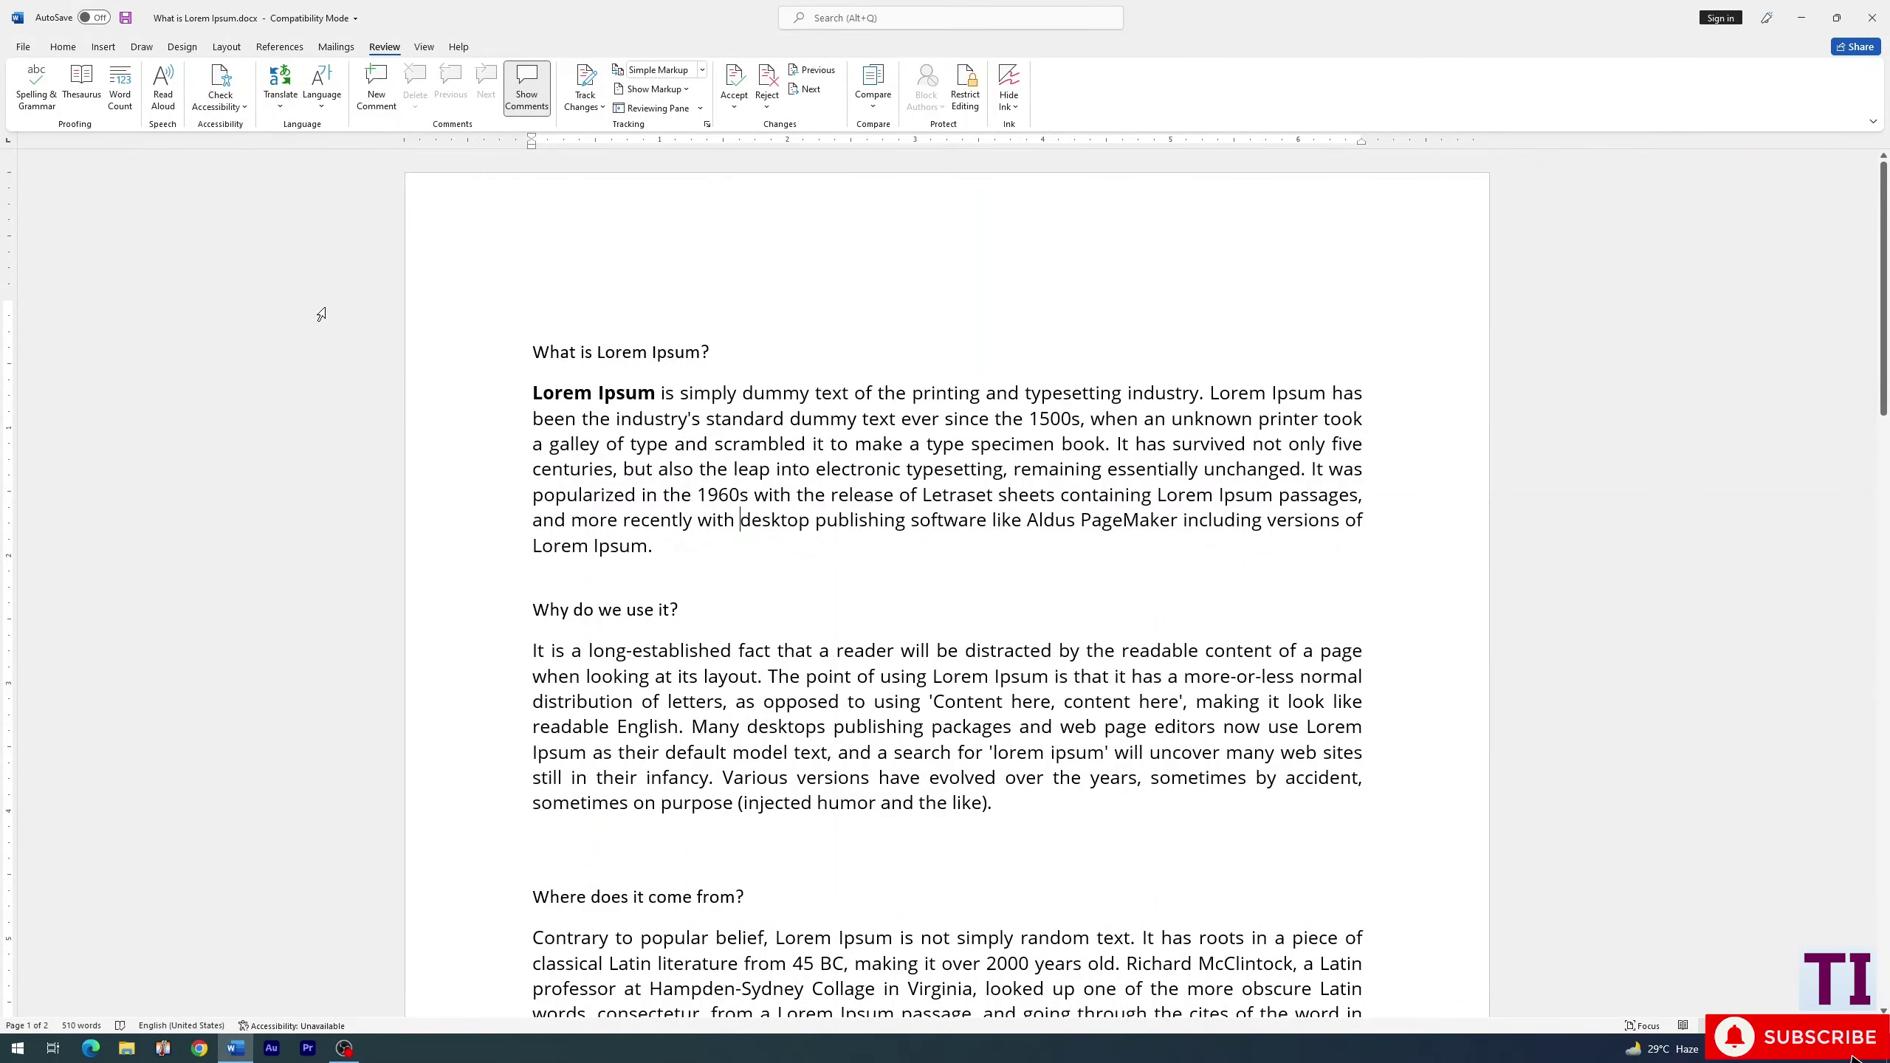
Look up Thesaurus synonyms for 'industry', then close the Thesaurus pane
double_click(1144, 392)
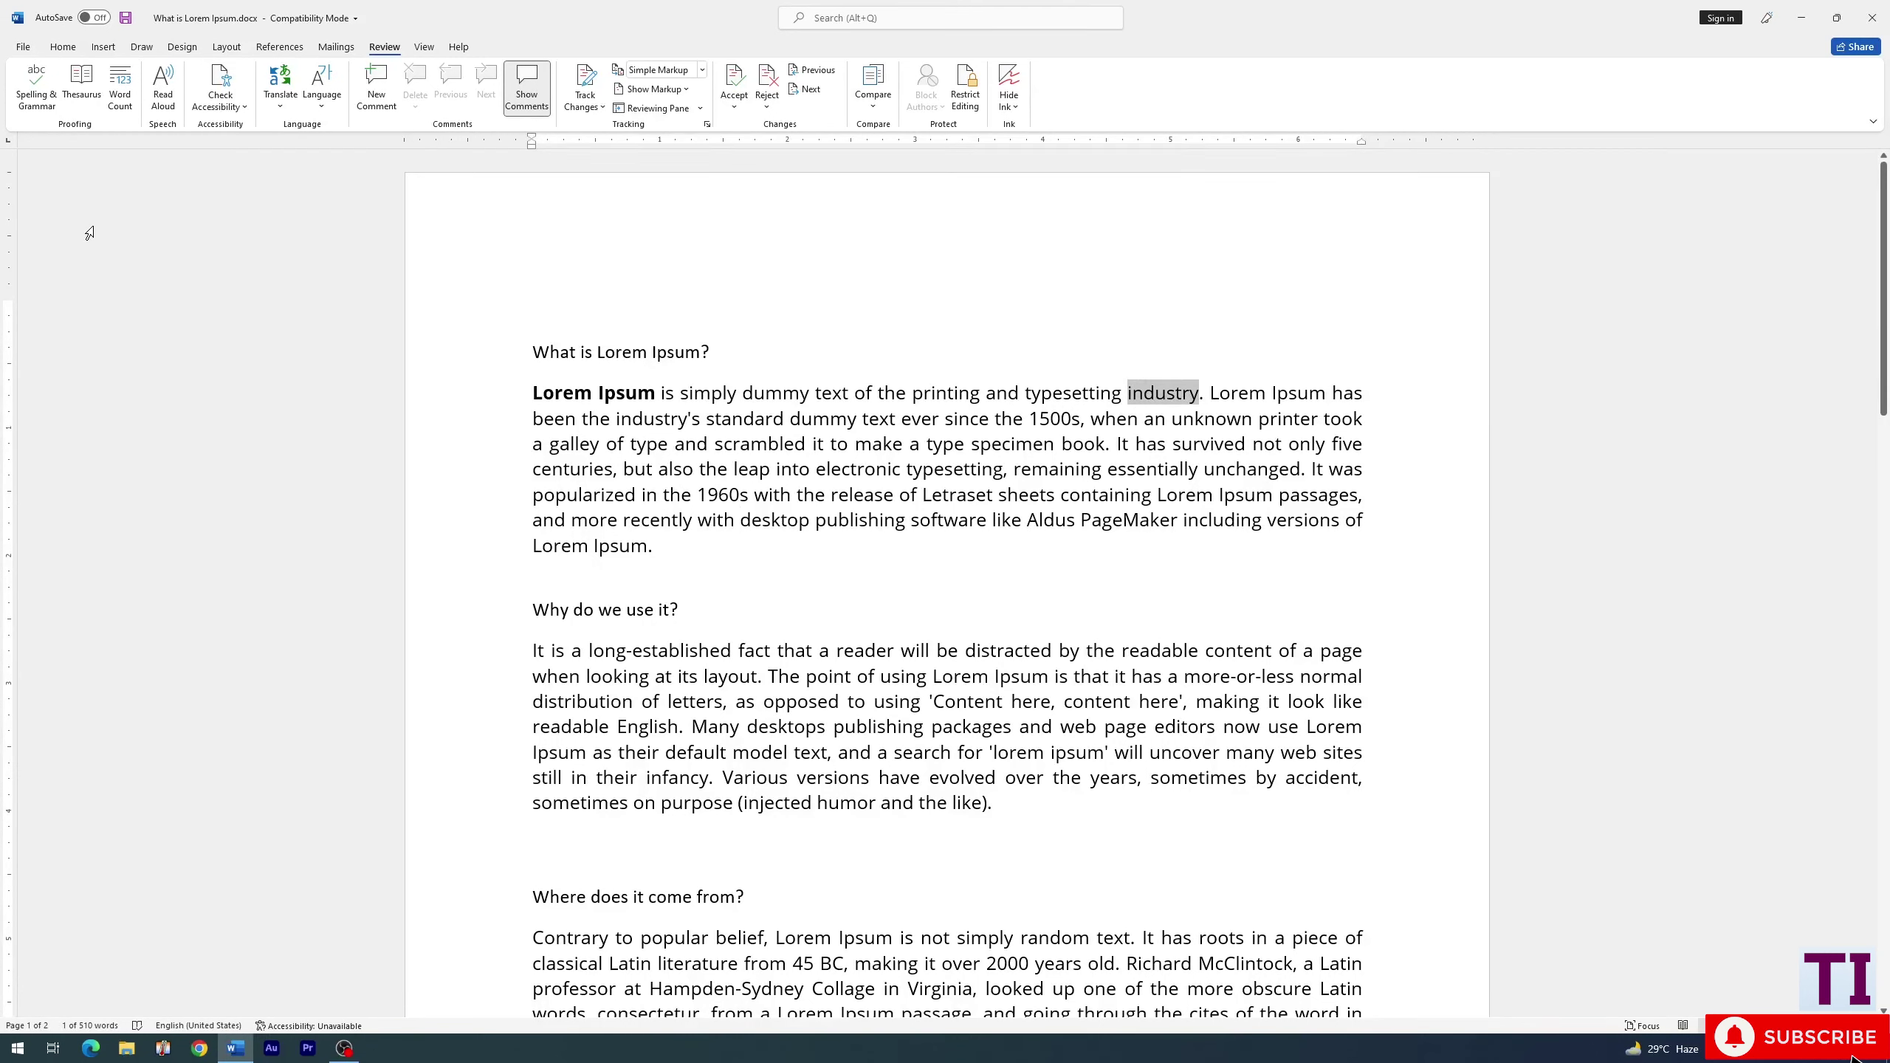
click(79, 91)
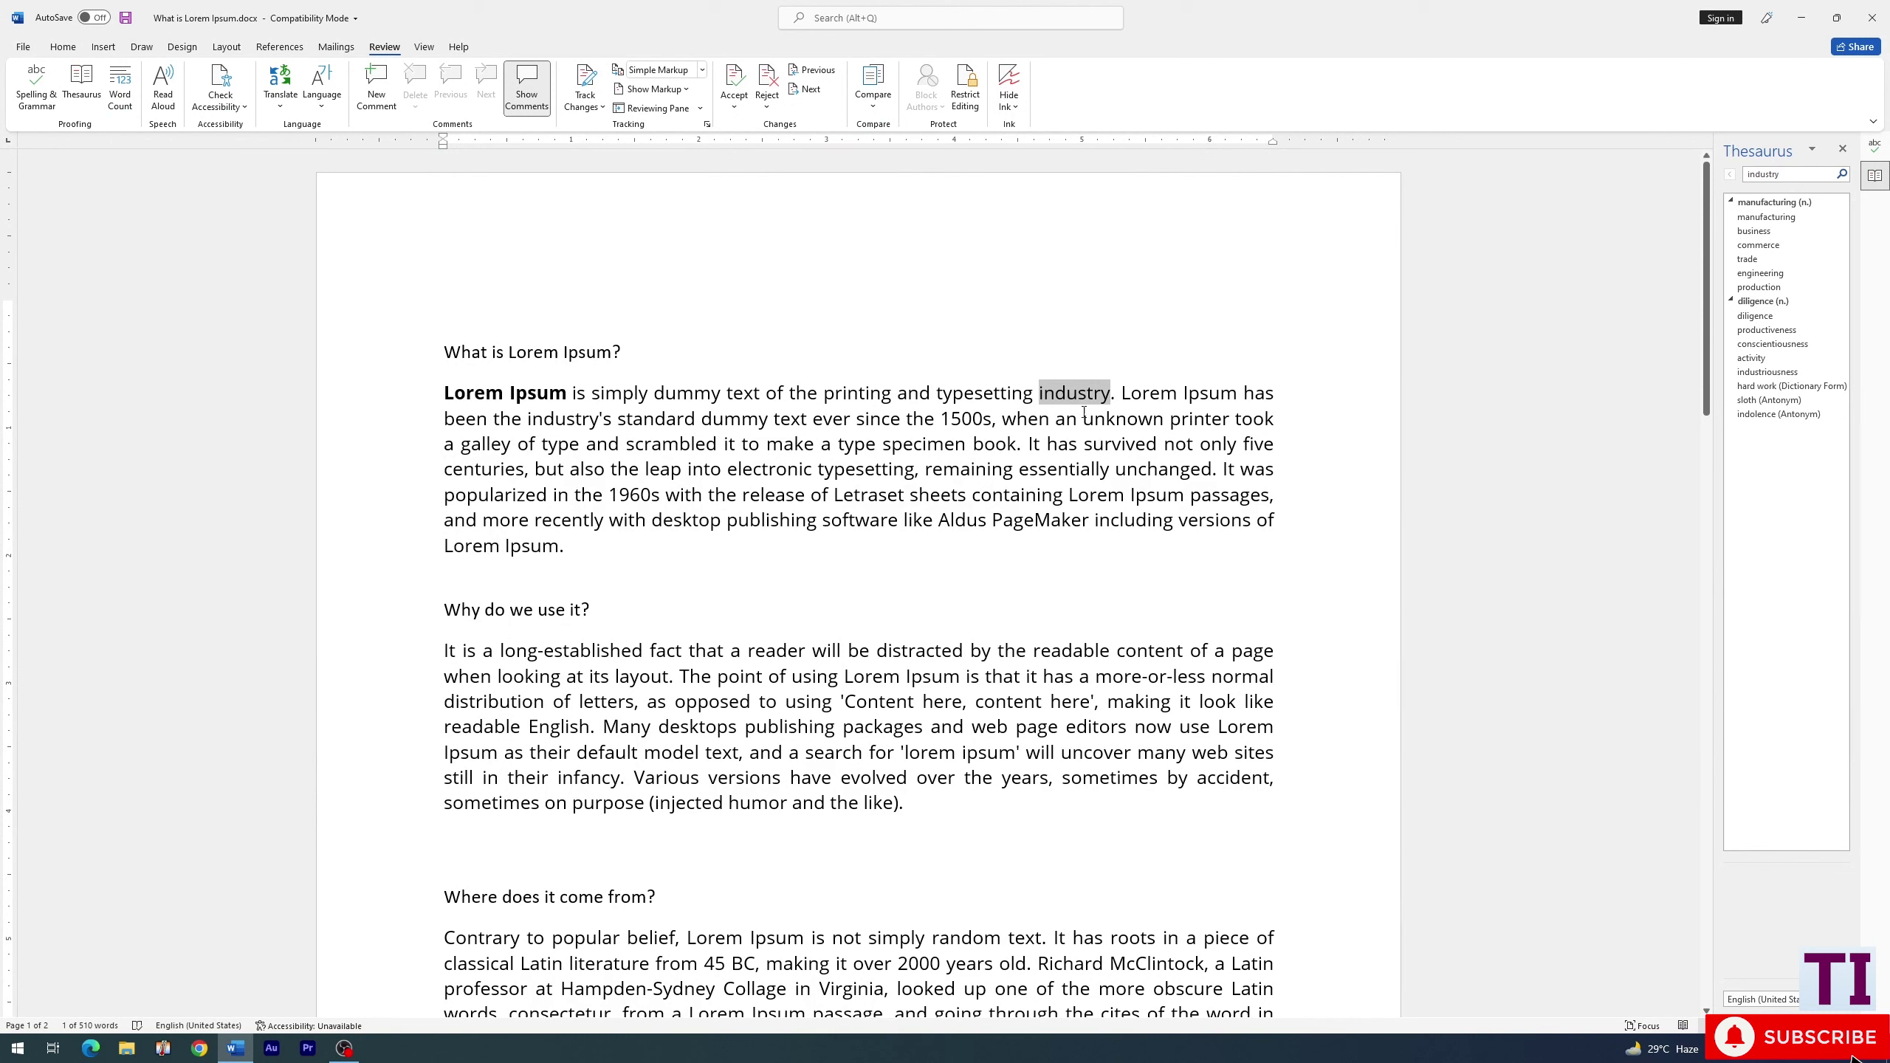
click(716, 444)
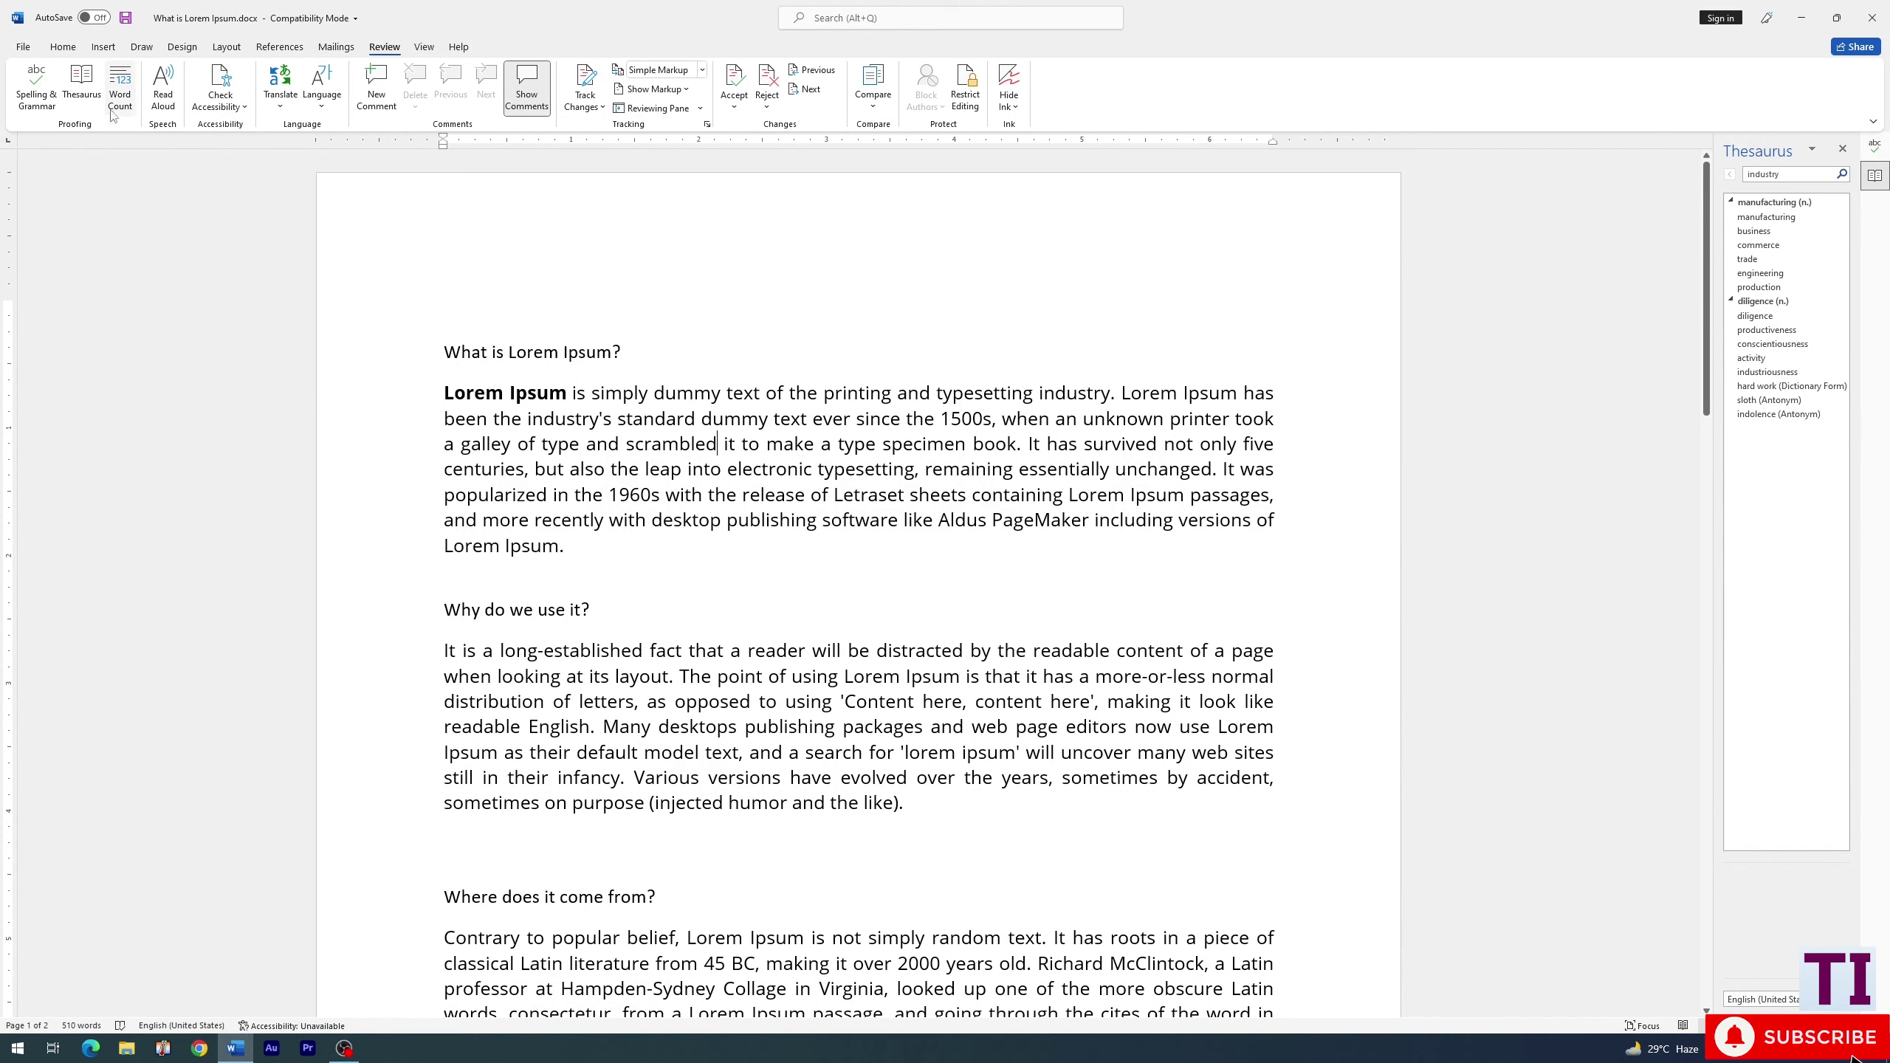
click(1844, 149)
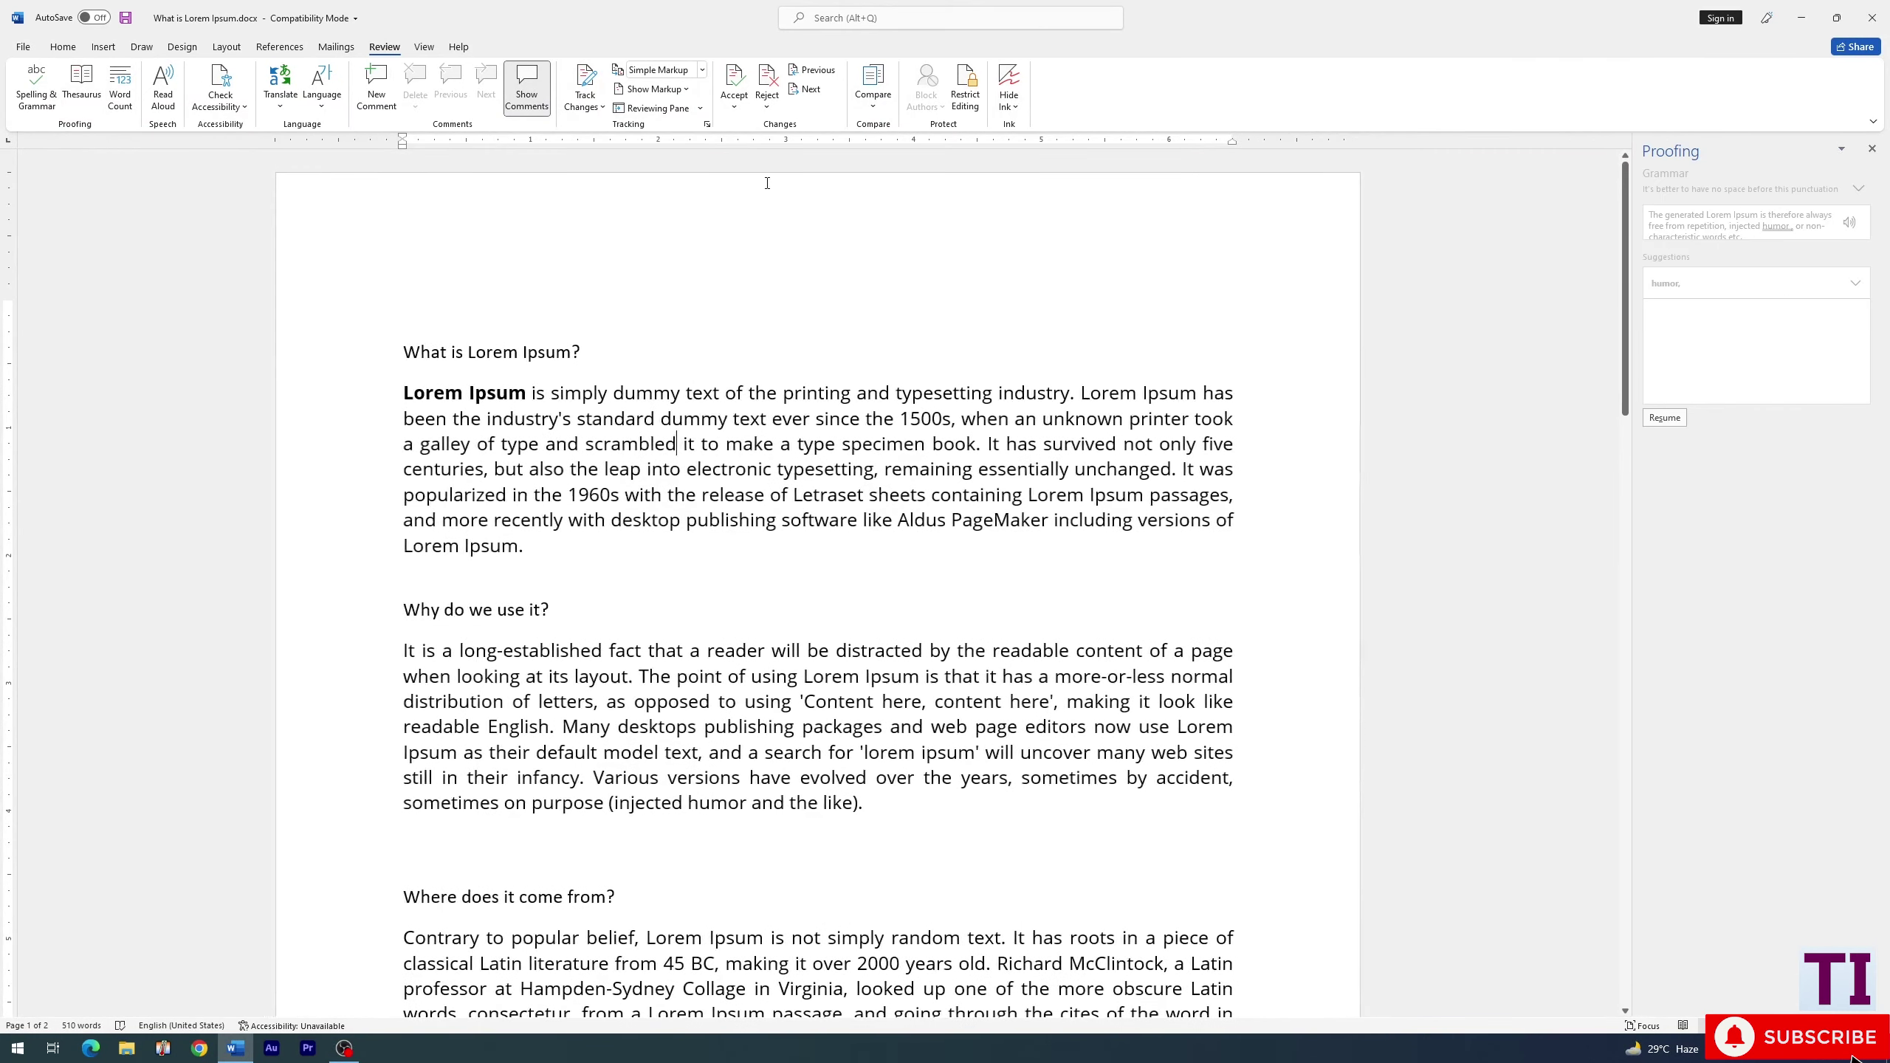
Close the Proofing pane and check Word Count: 2 pages, 510 words, 9 paragraphs, 47 lines
click(1878, 151)
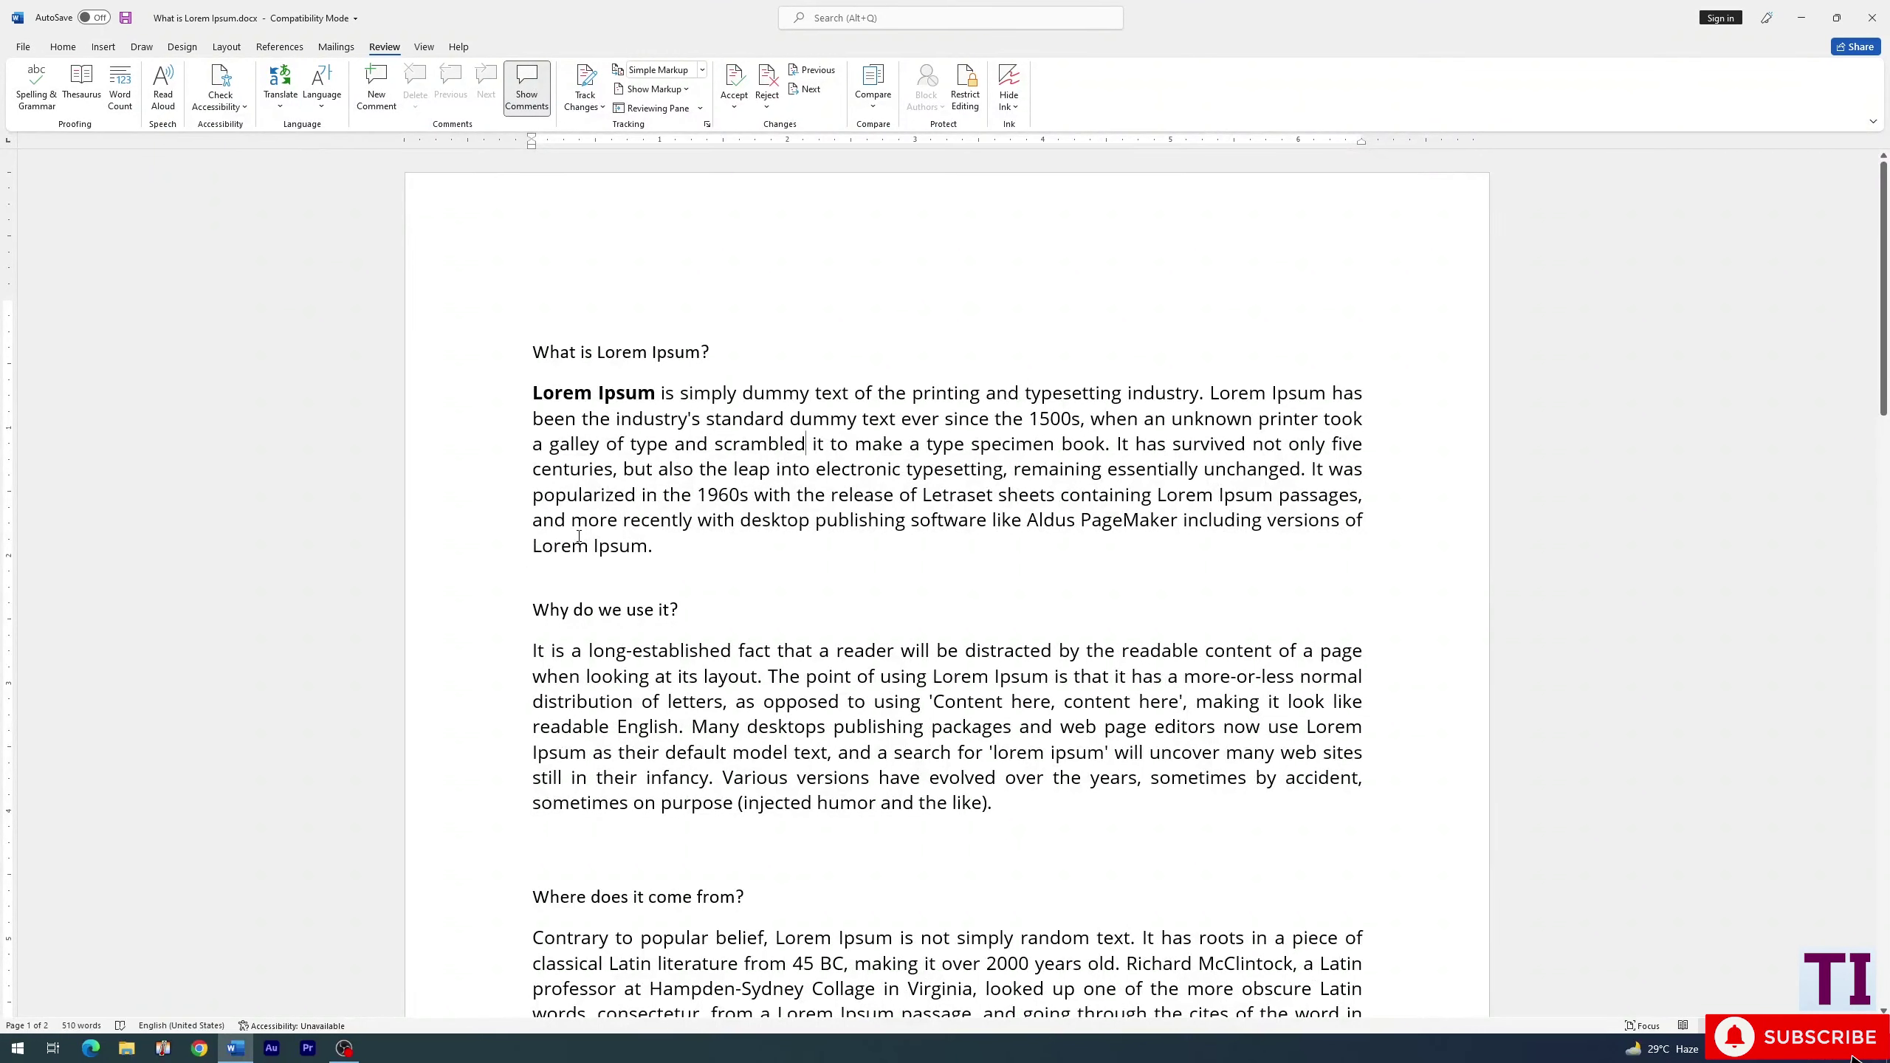
click(120, 87)
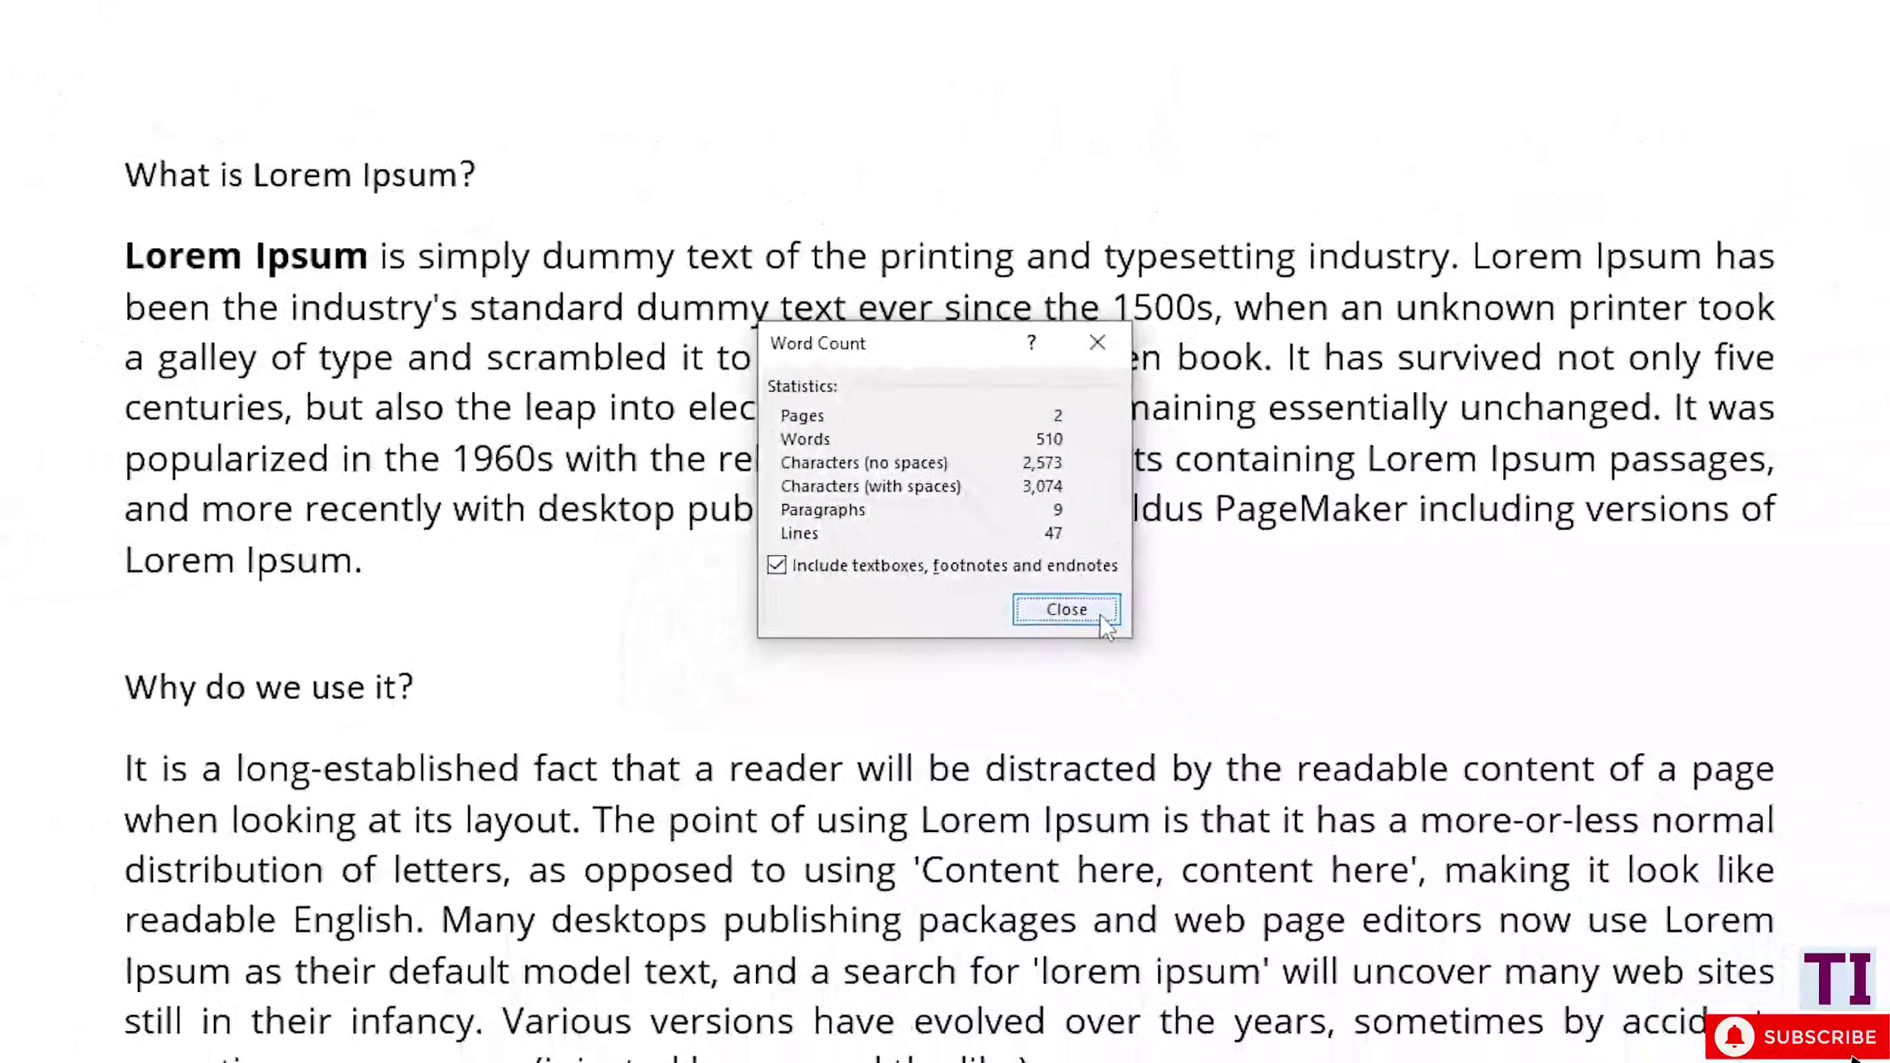
click(1197, 692)
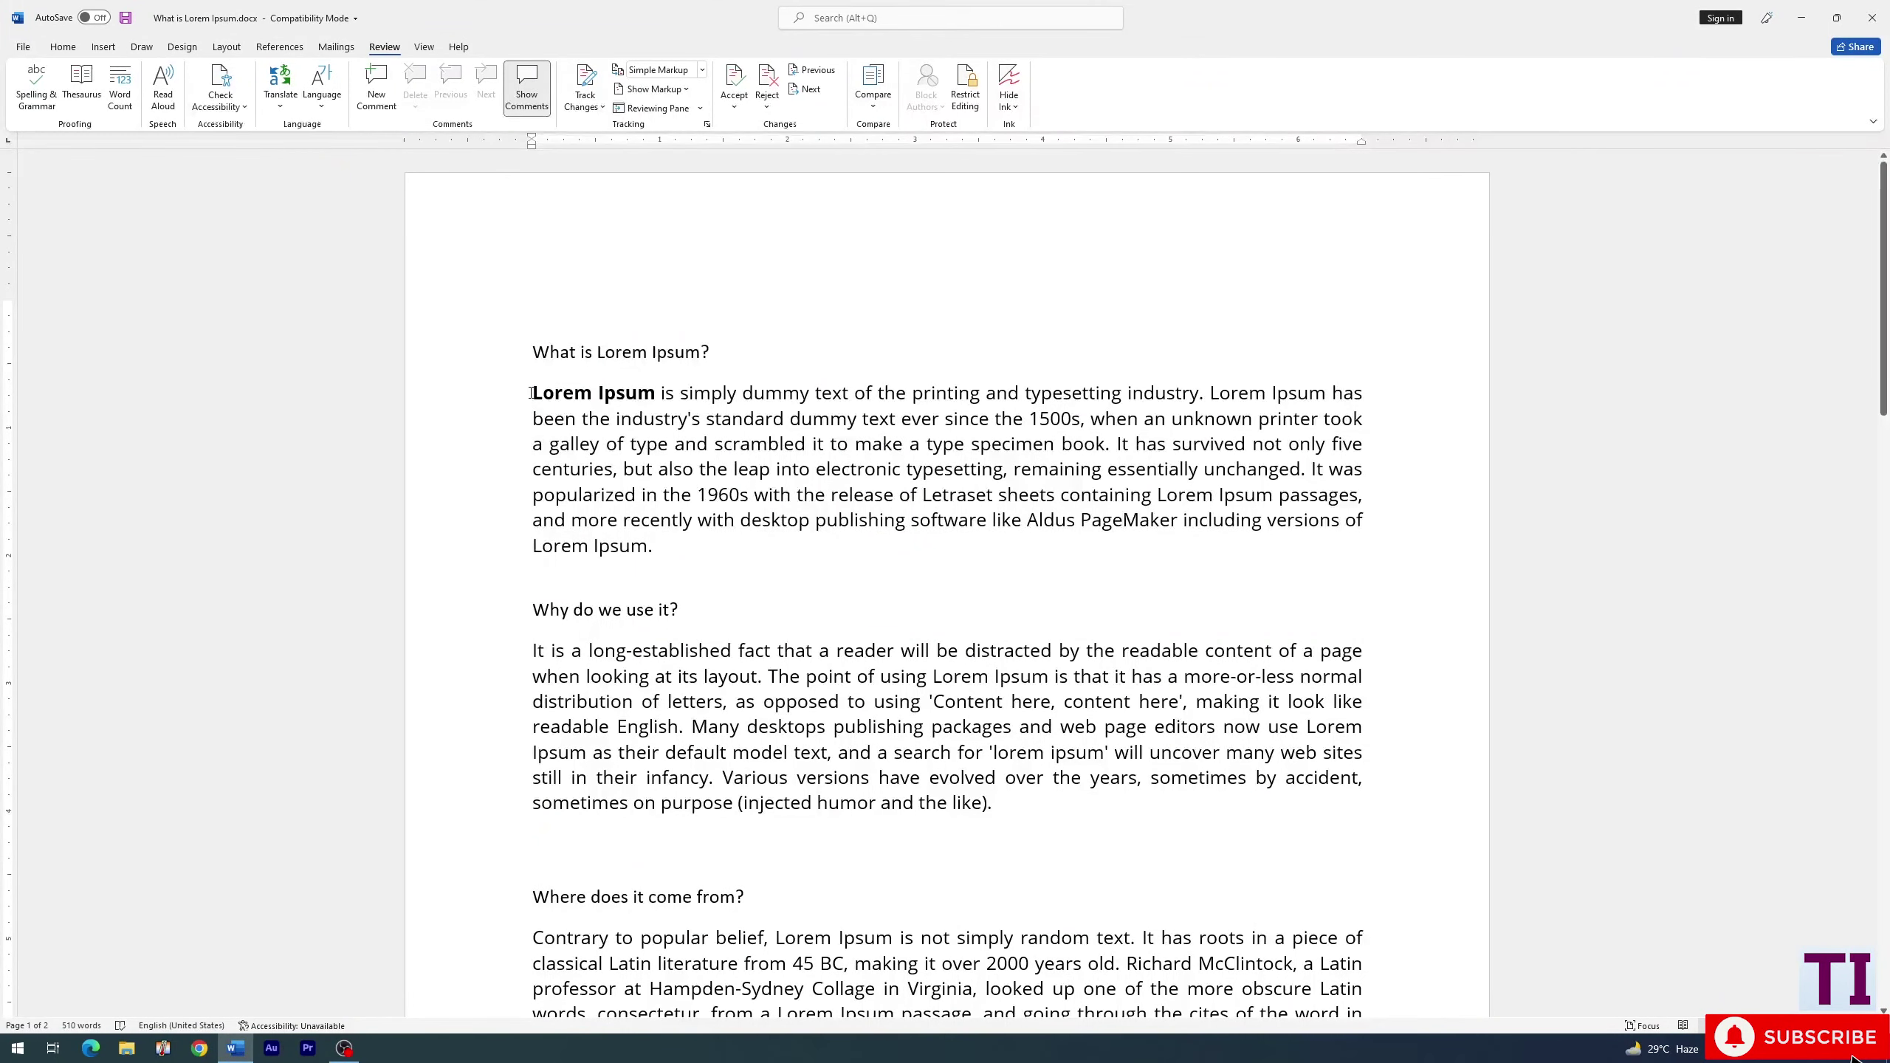
Select the first paragraph and confirm Word Count shows 91 words and 574 characters
drag(533, 392, 661, 546)
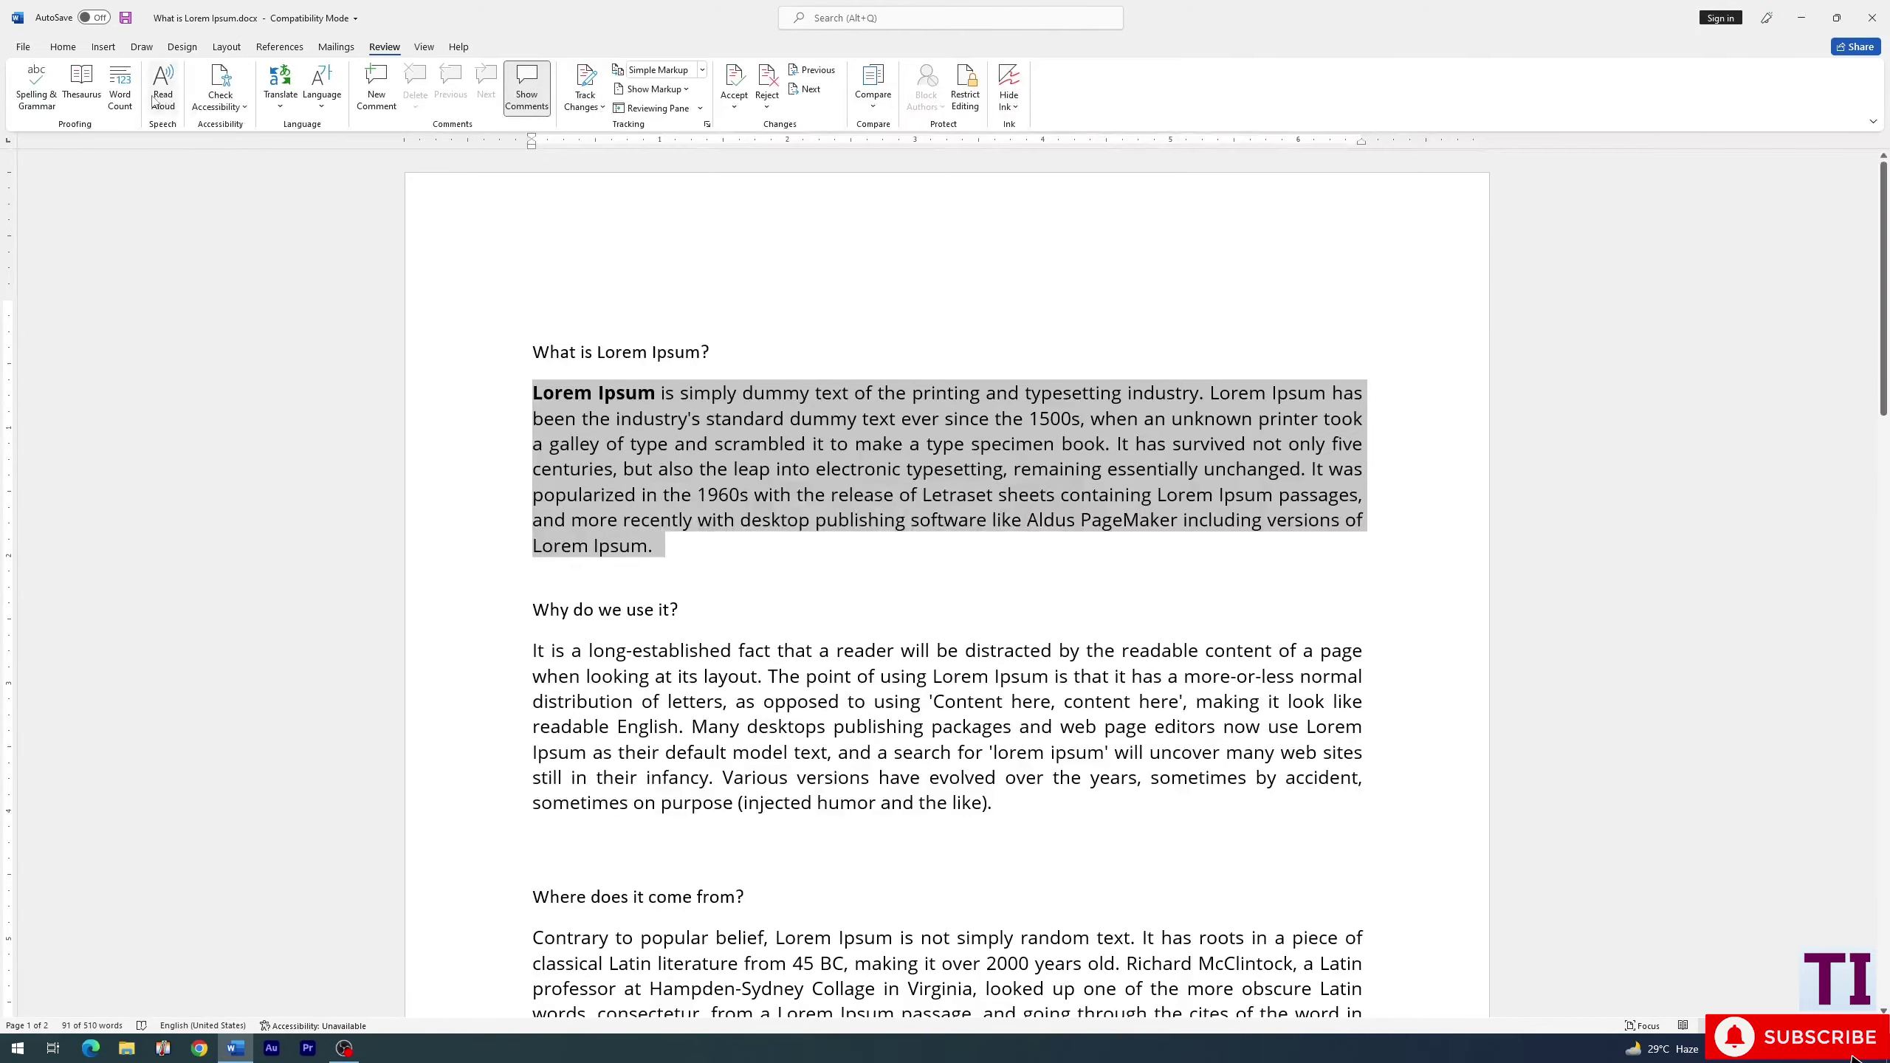
click(120, 93)
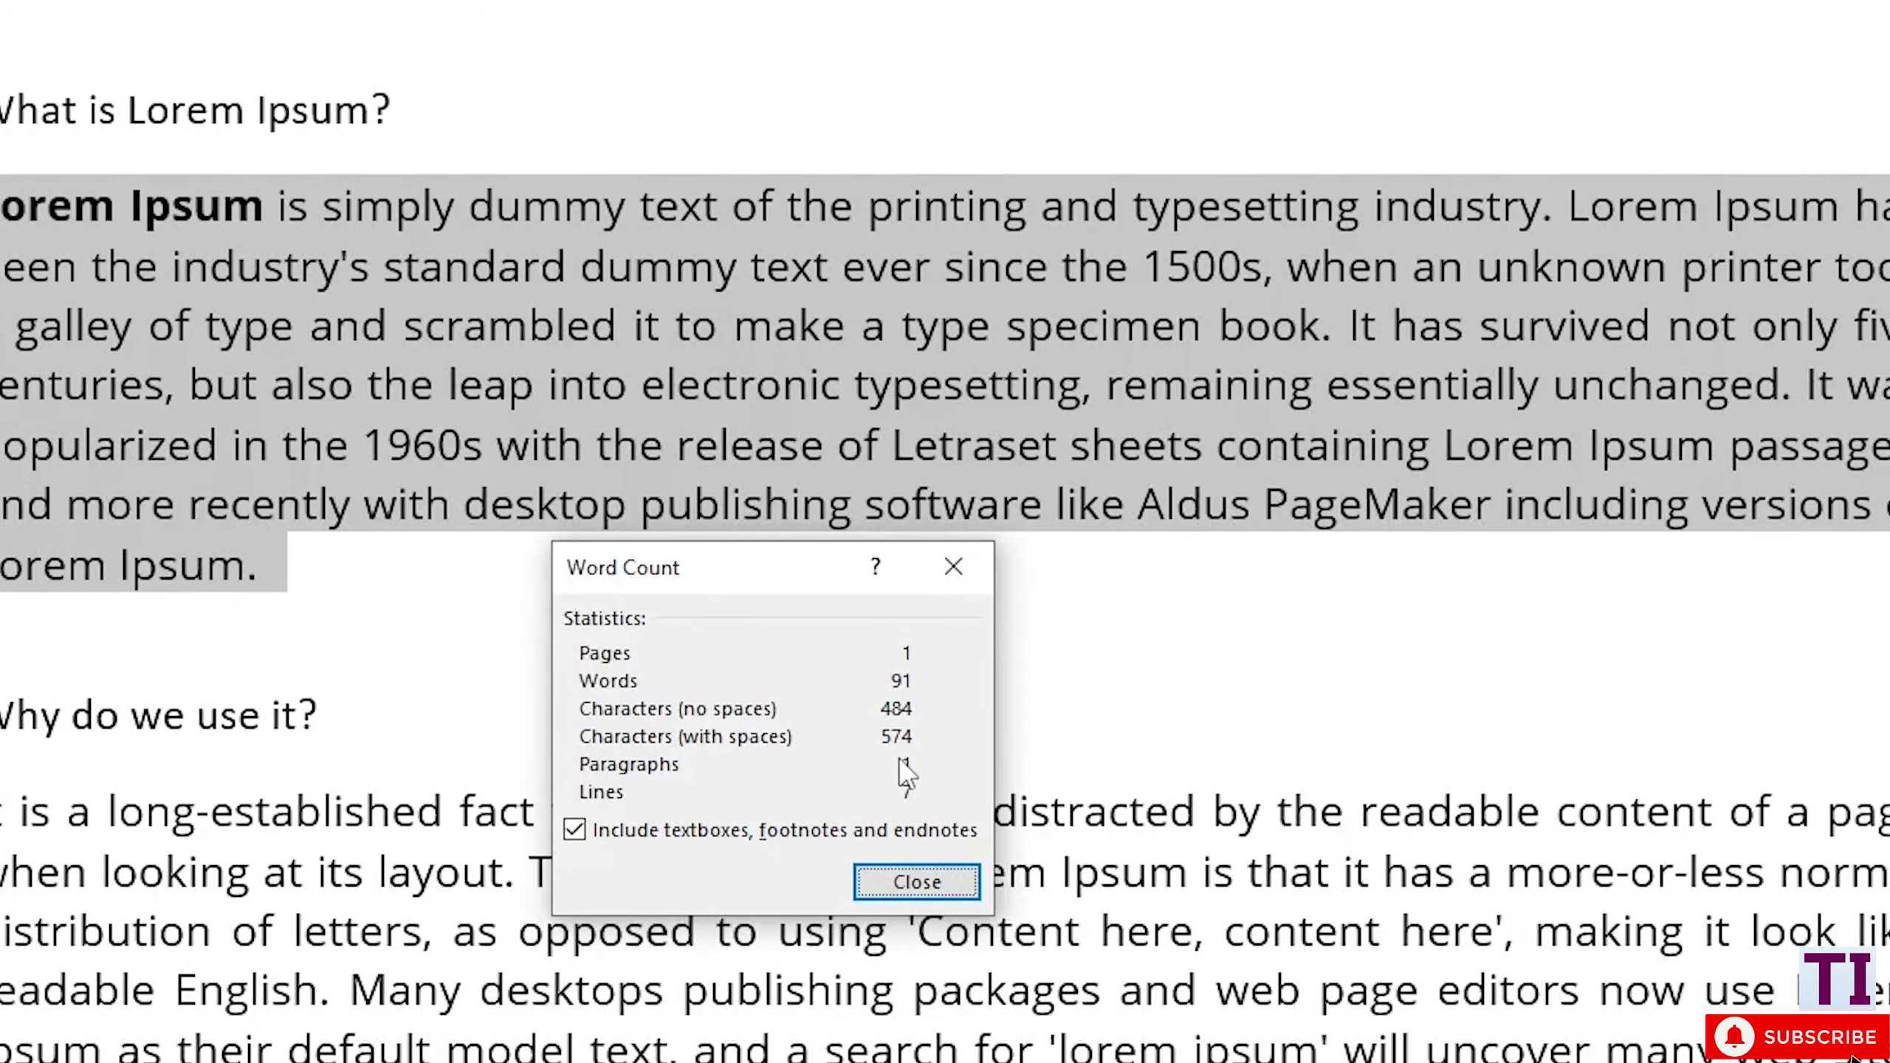
click(930, 890)
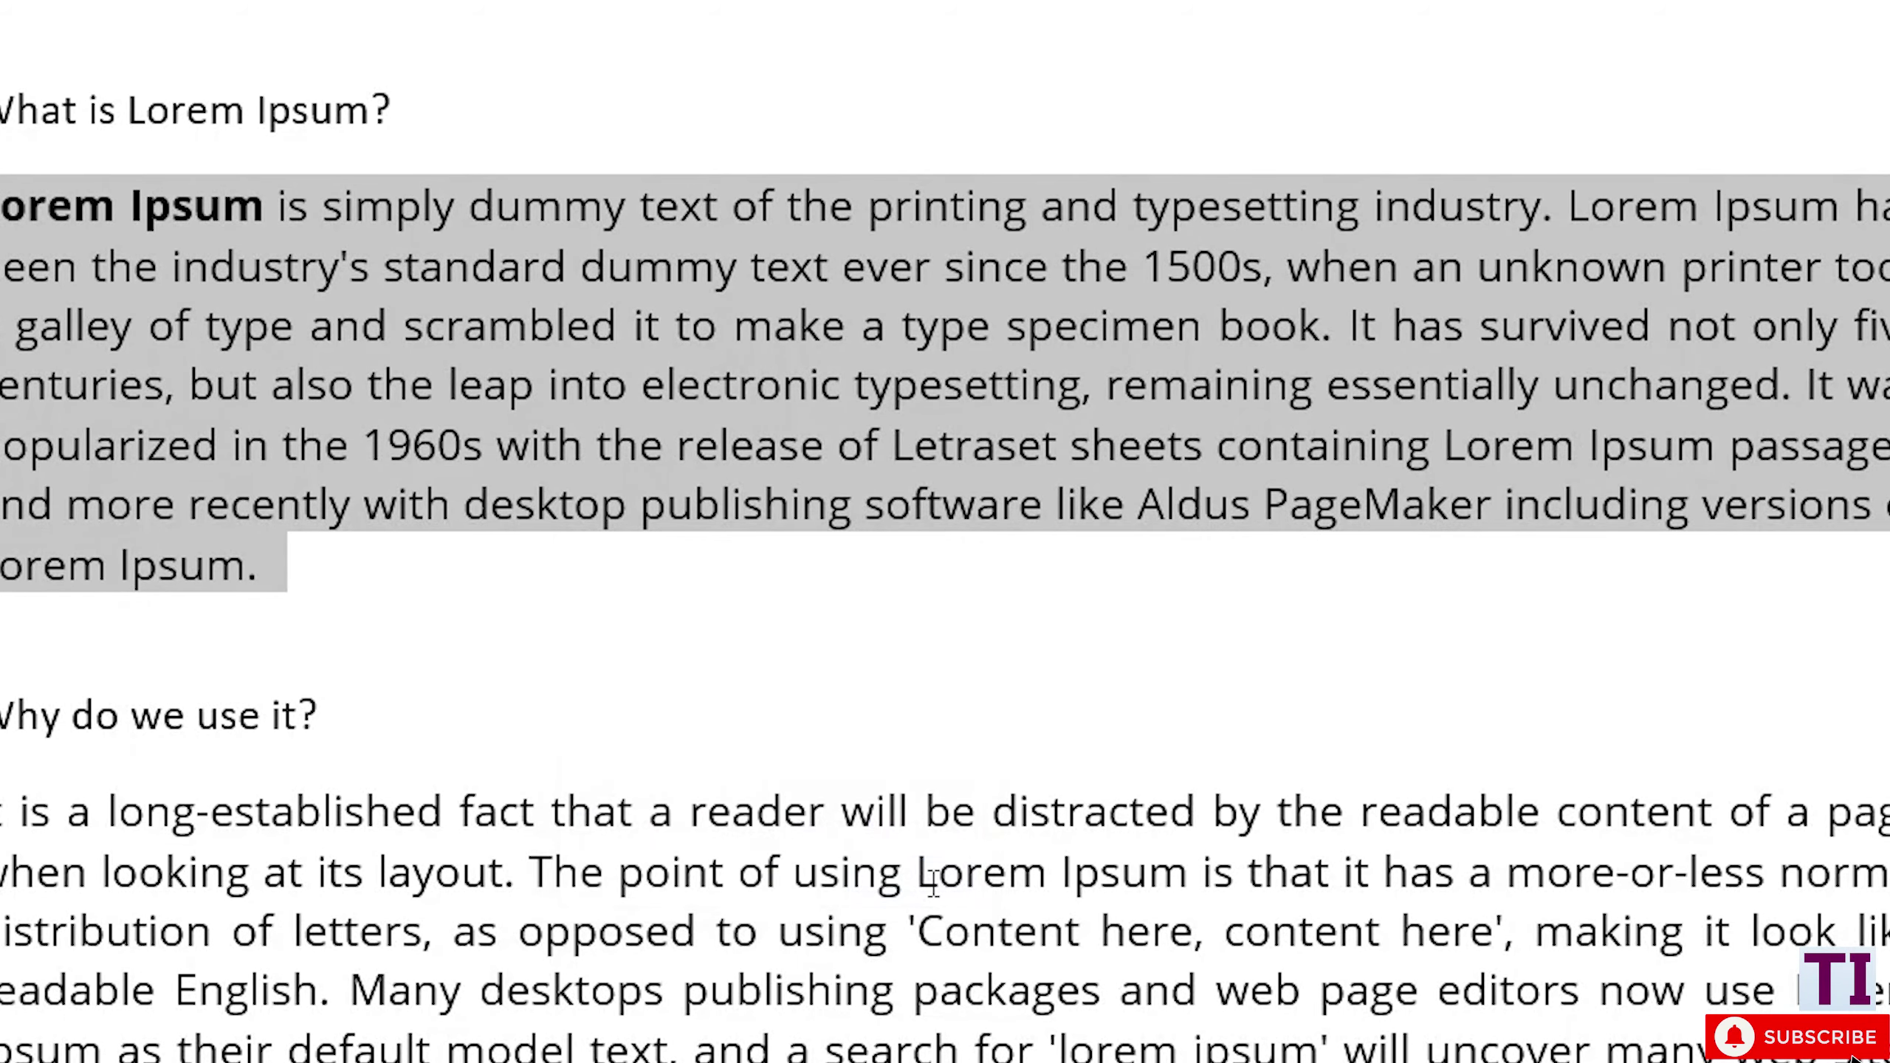
click(201, 312)
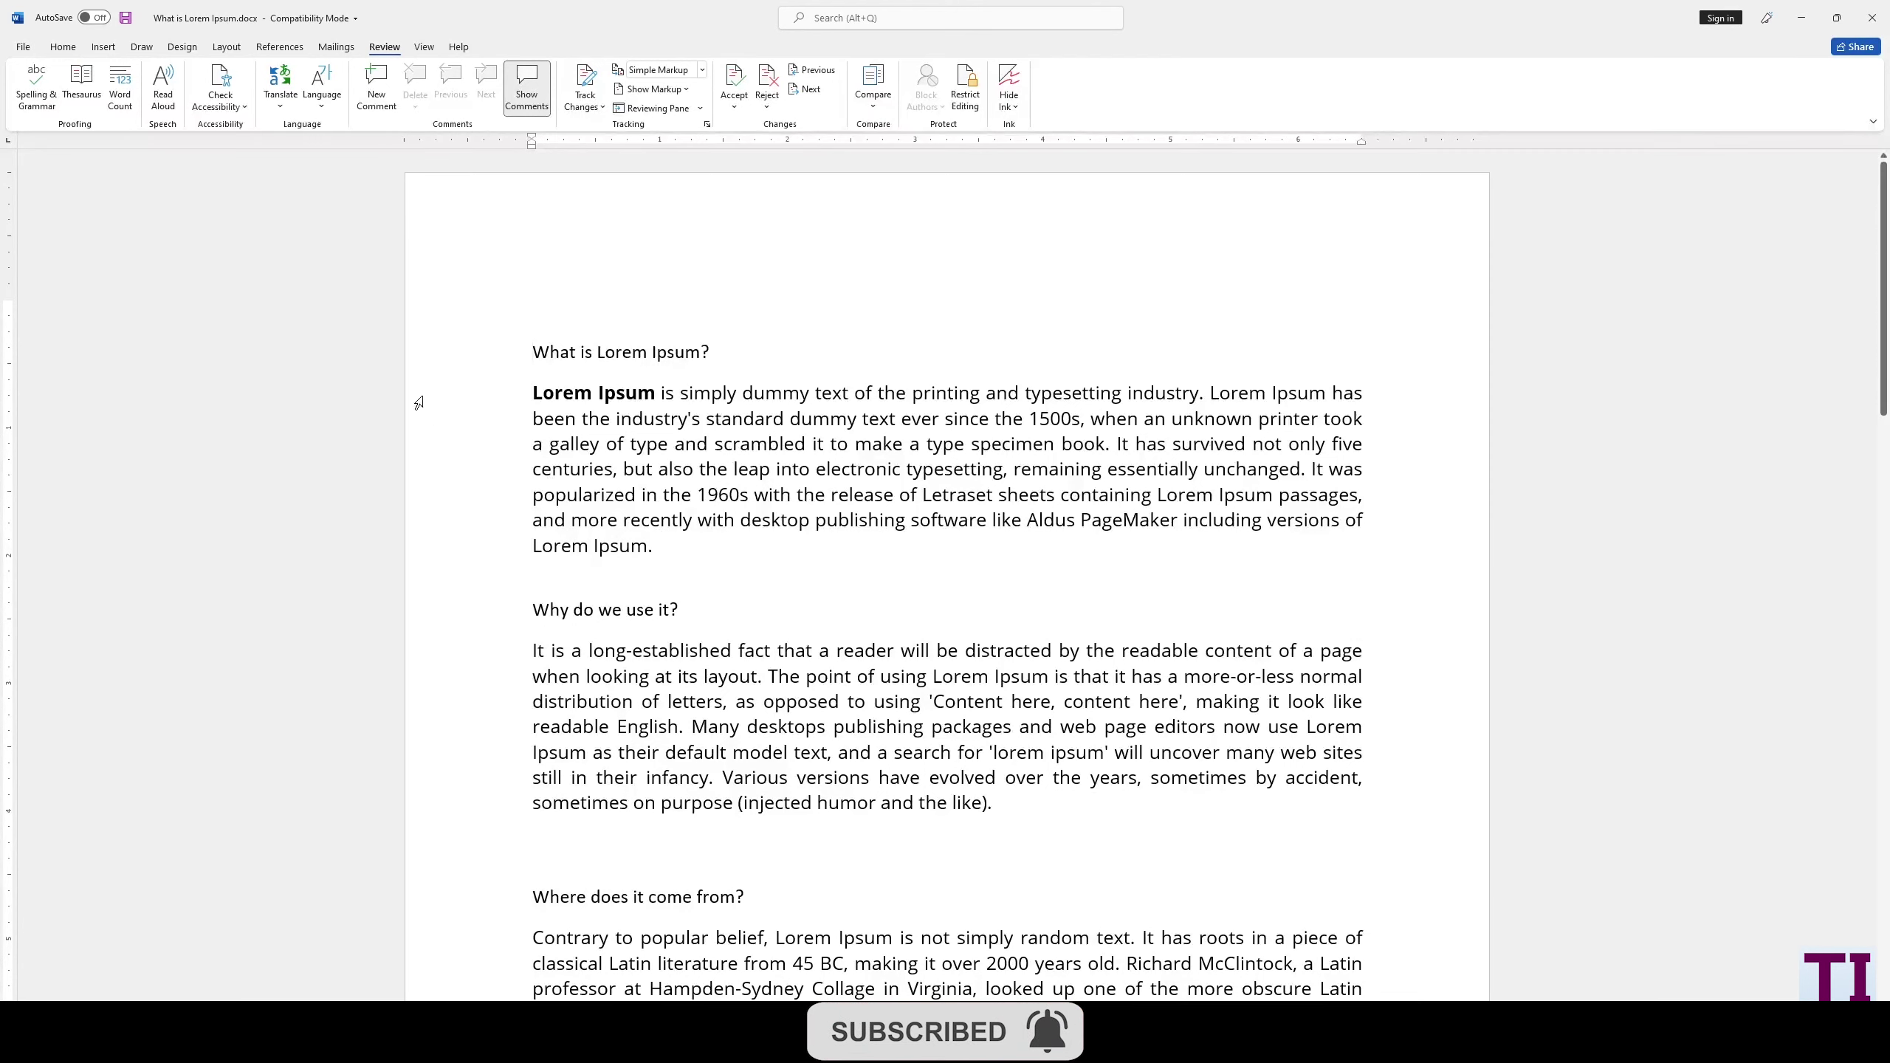
Start Read Aloud from the top and pause it within the first paragraph
click(161, 108)
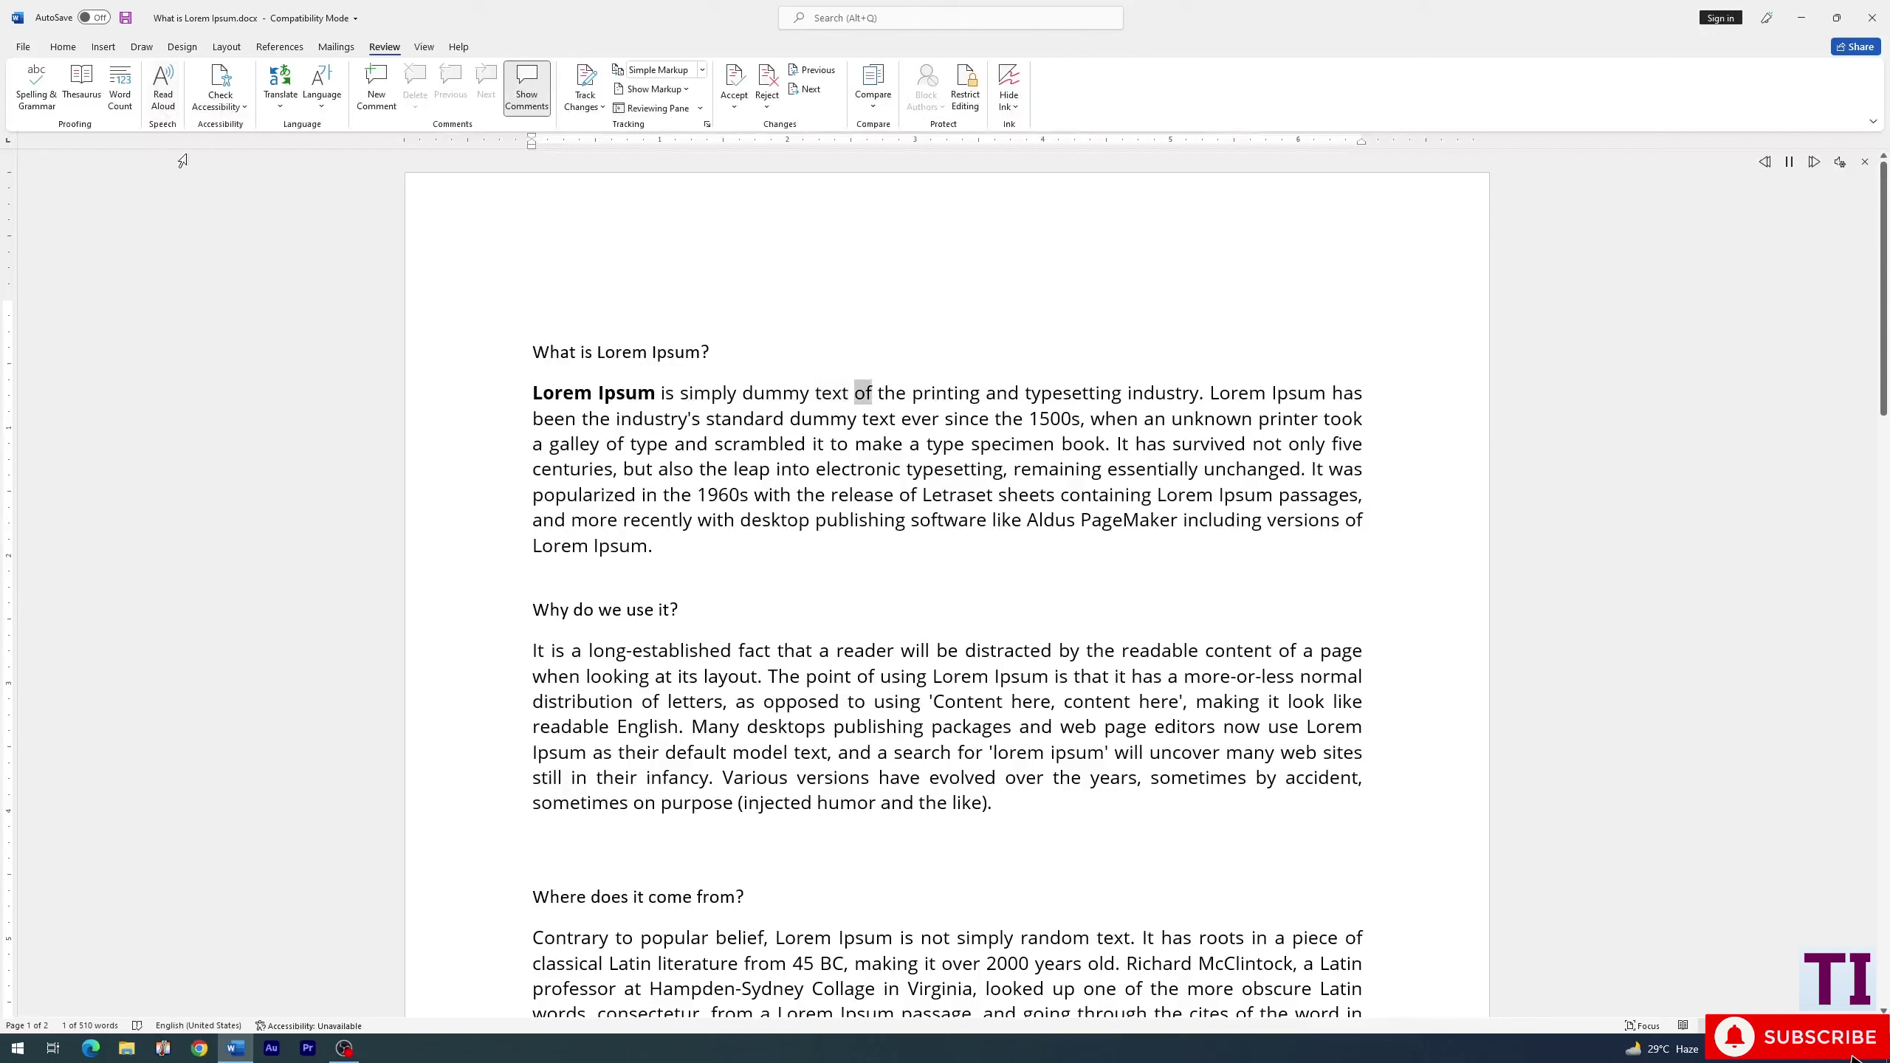
click(1790, 164)
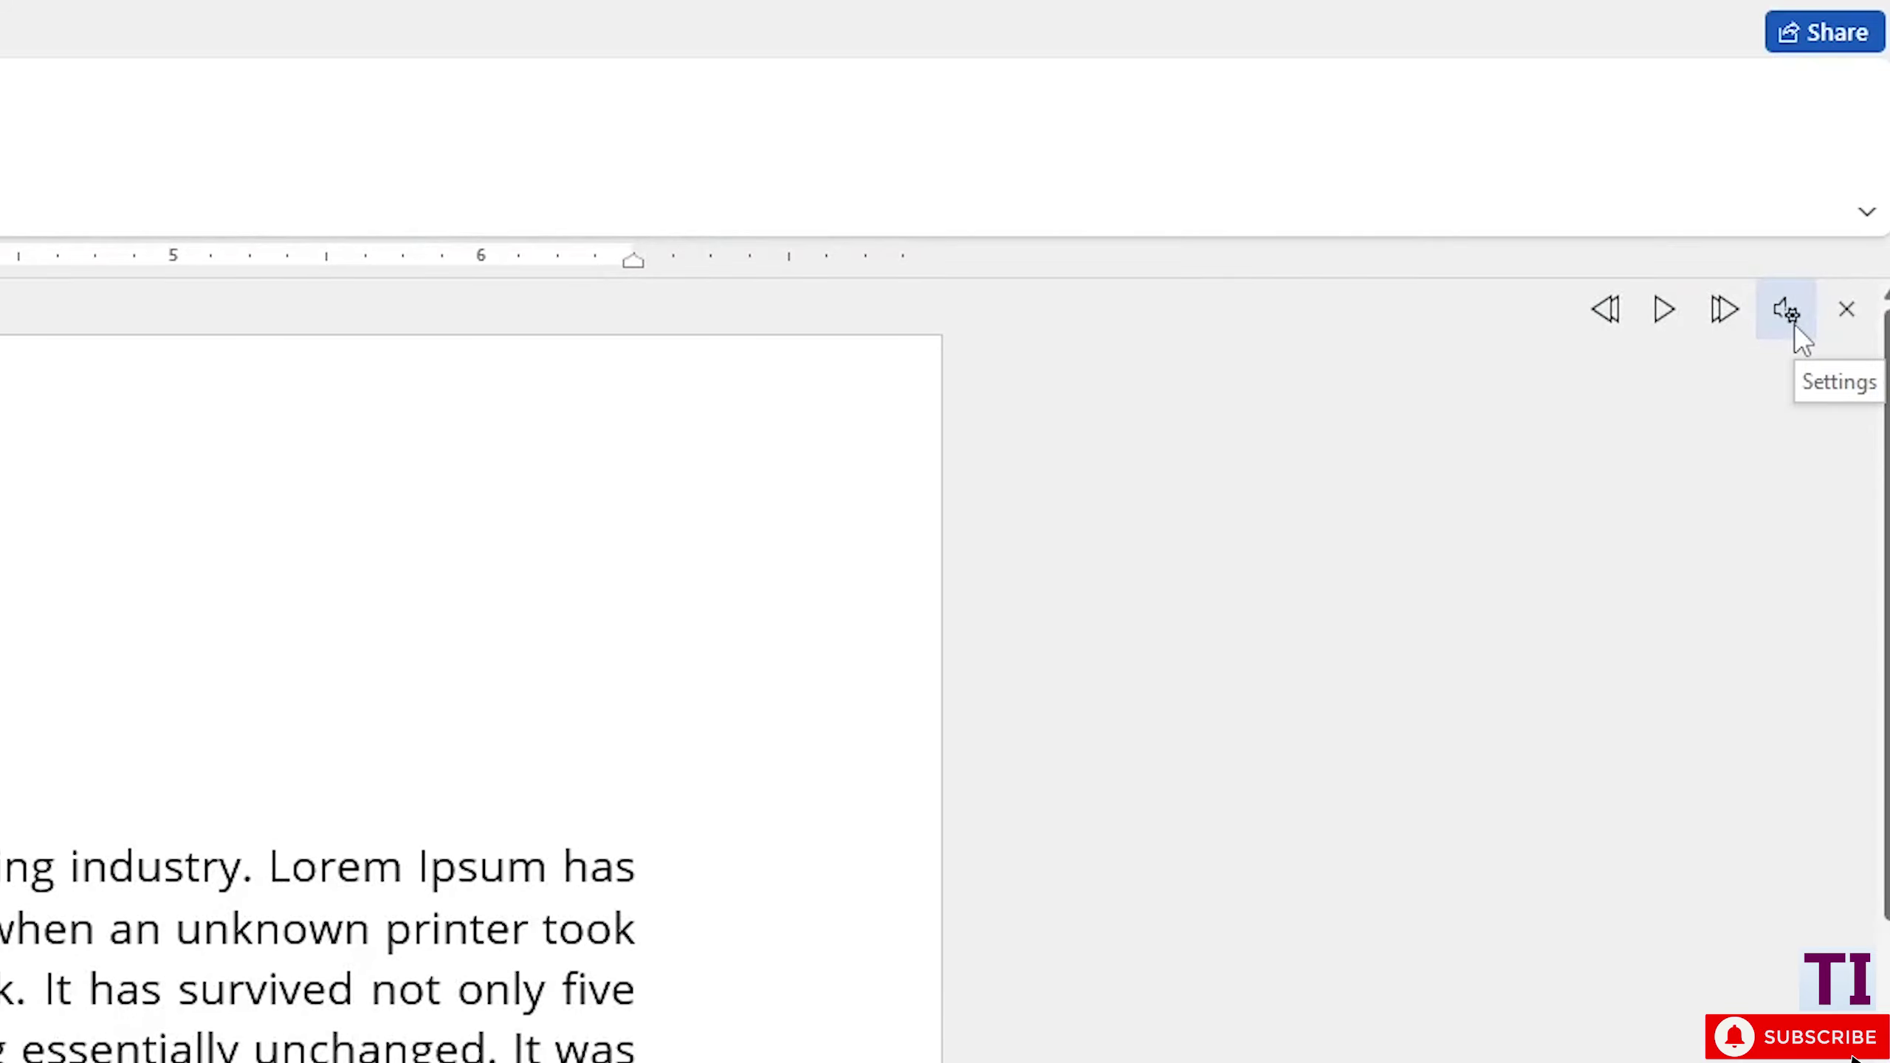
Lower the Read Aloud speed slider, then replay the opening and pause
click(1789, 312)
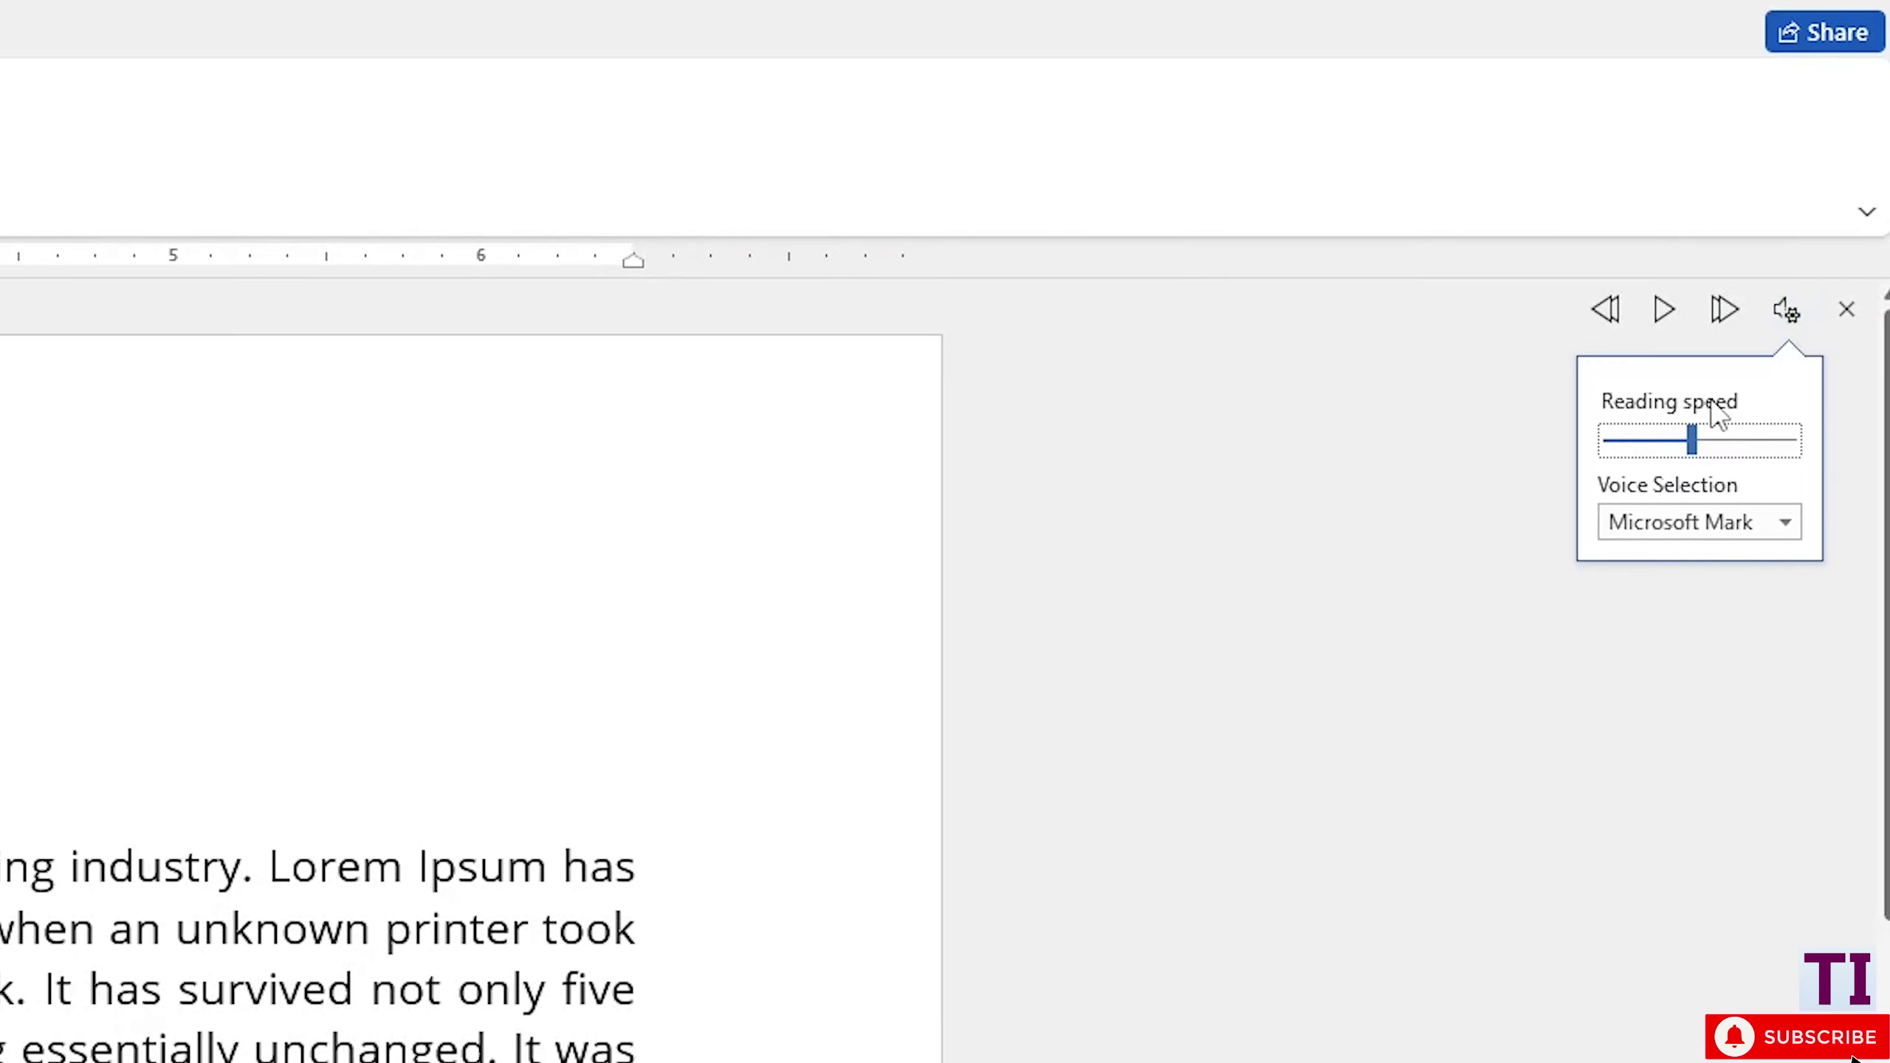
drag(1692, 452, 1622, 457)
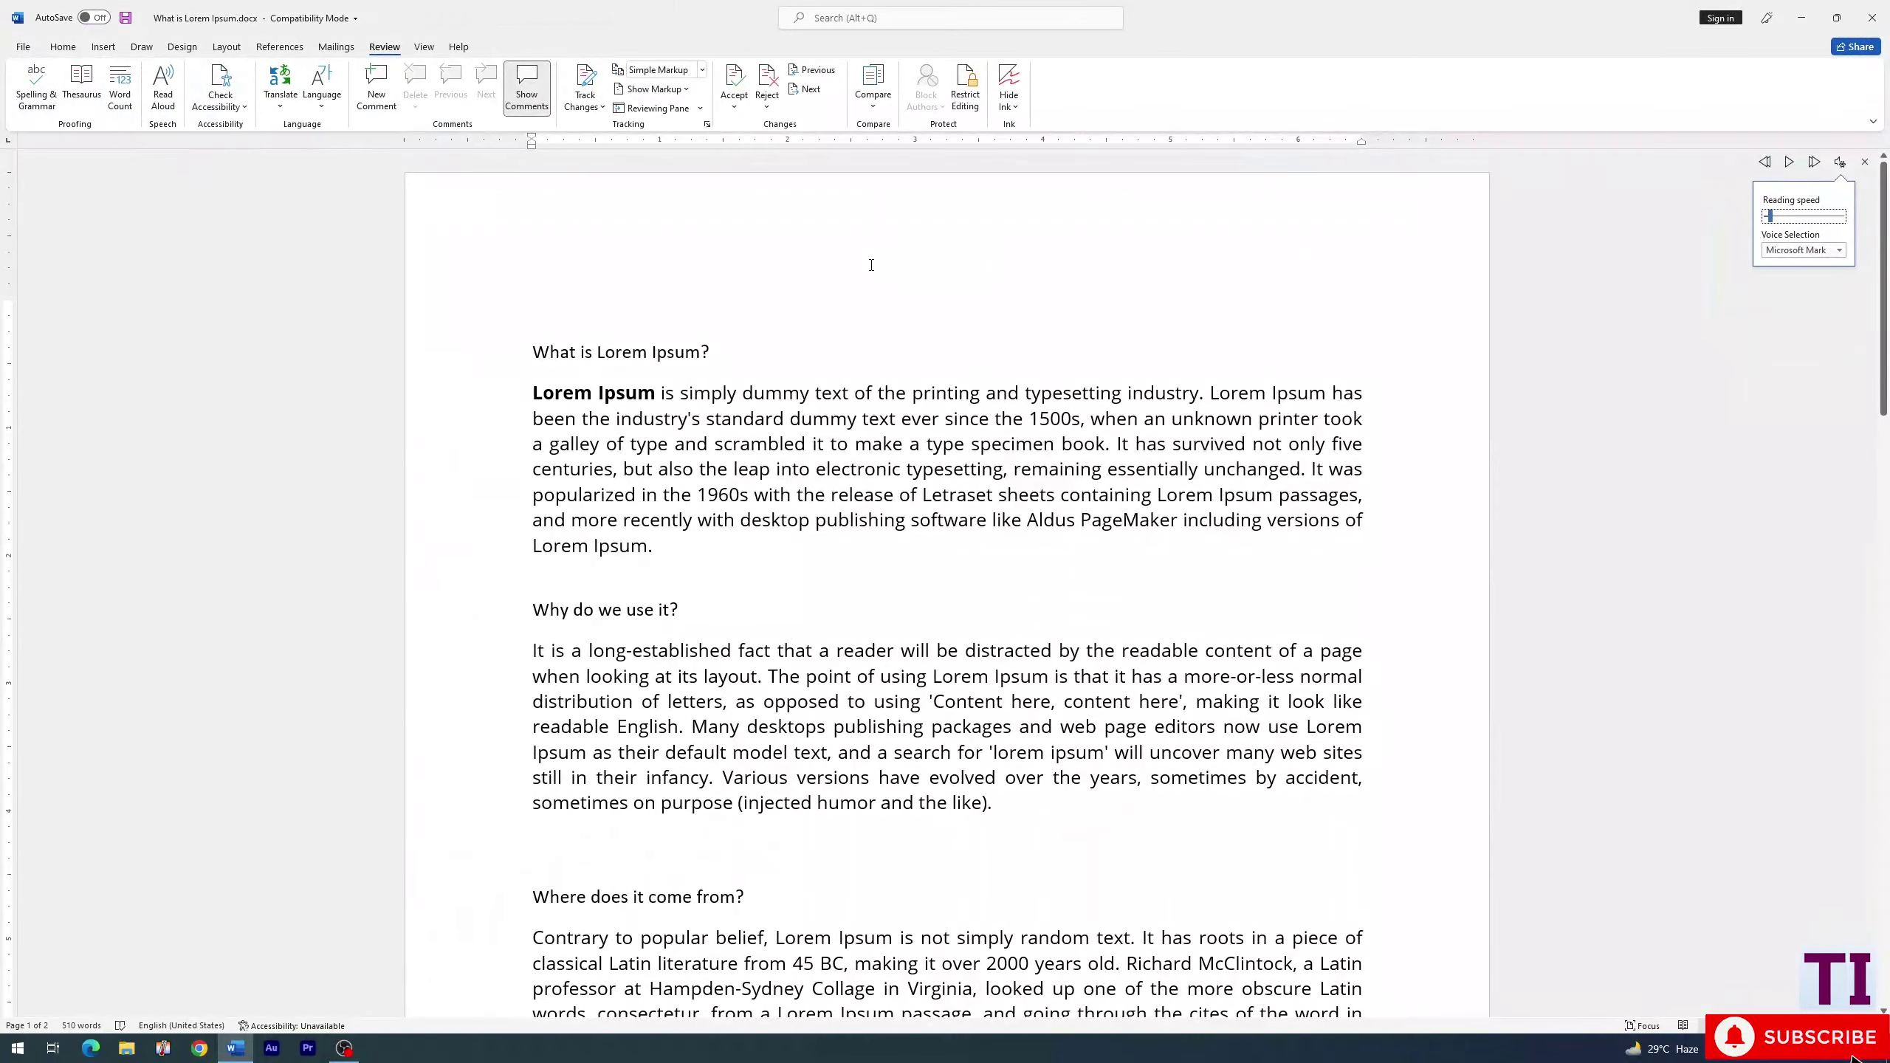
click(540, 390)
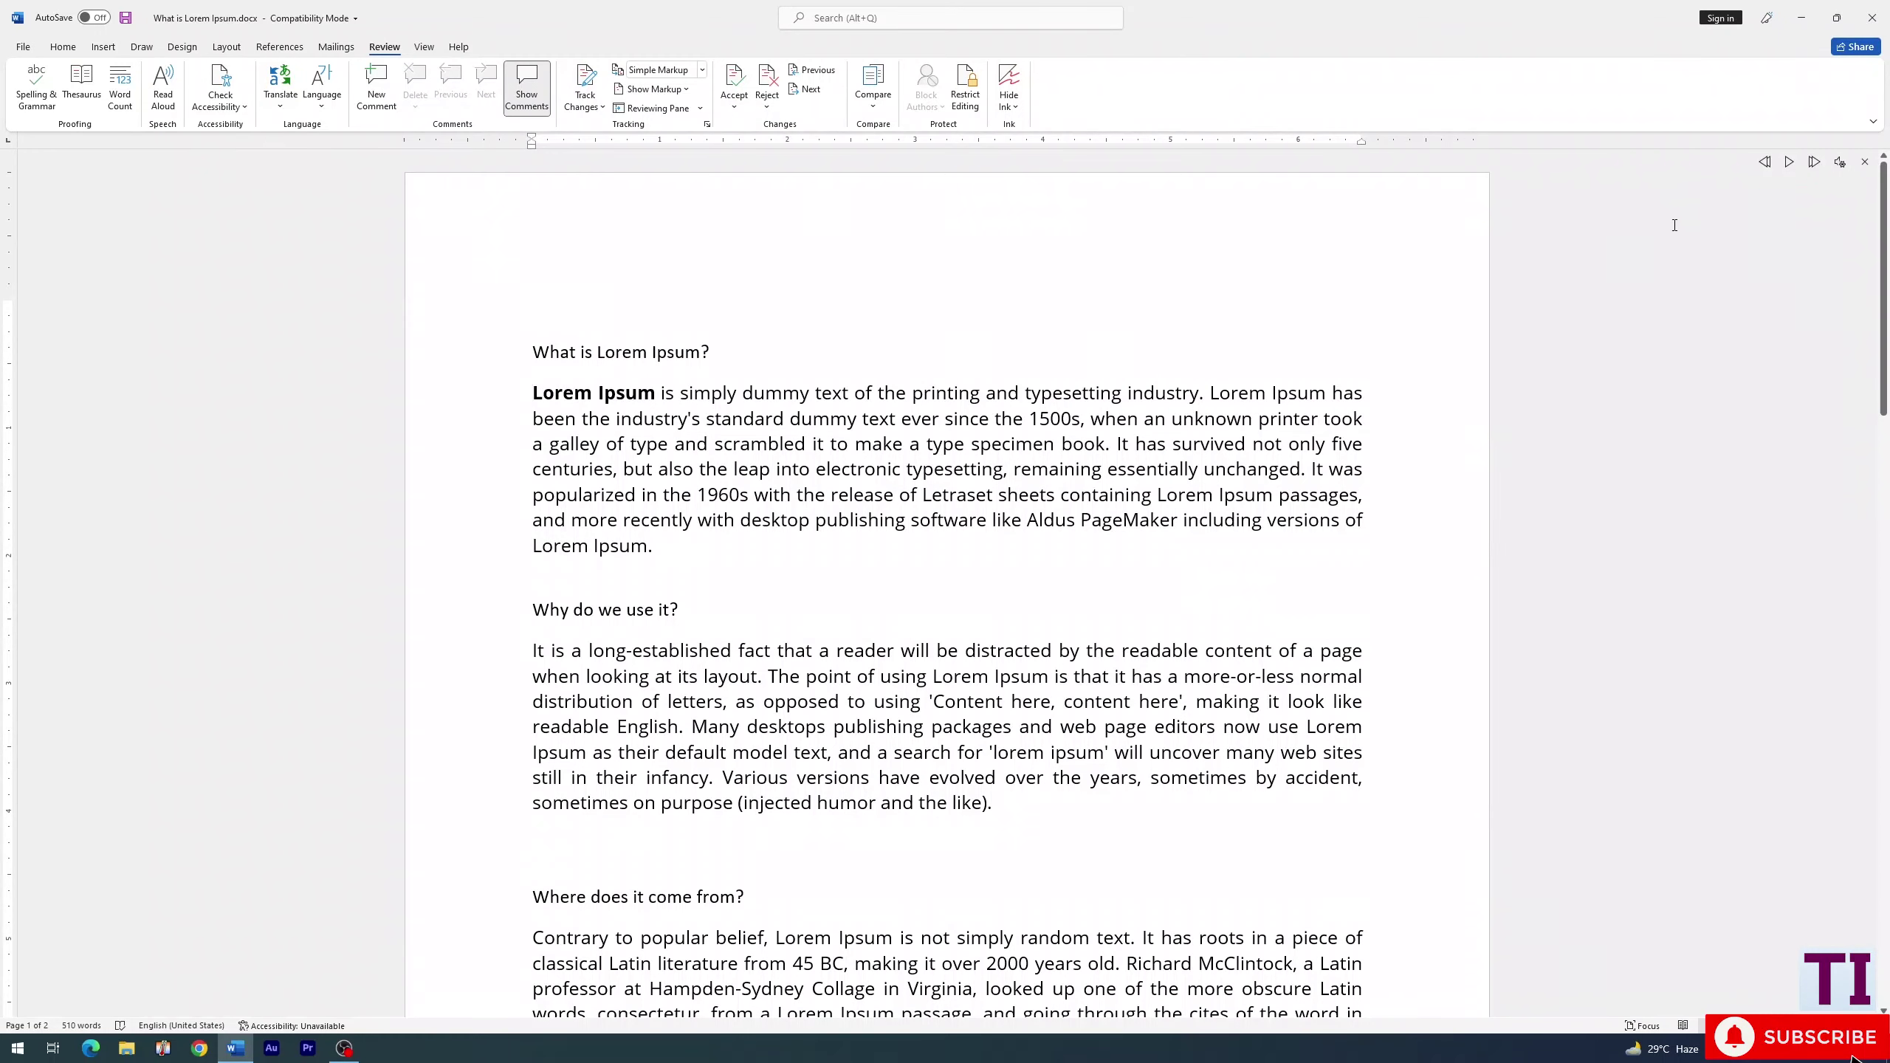
click(1788, 161)
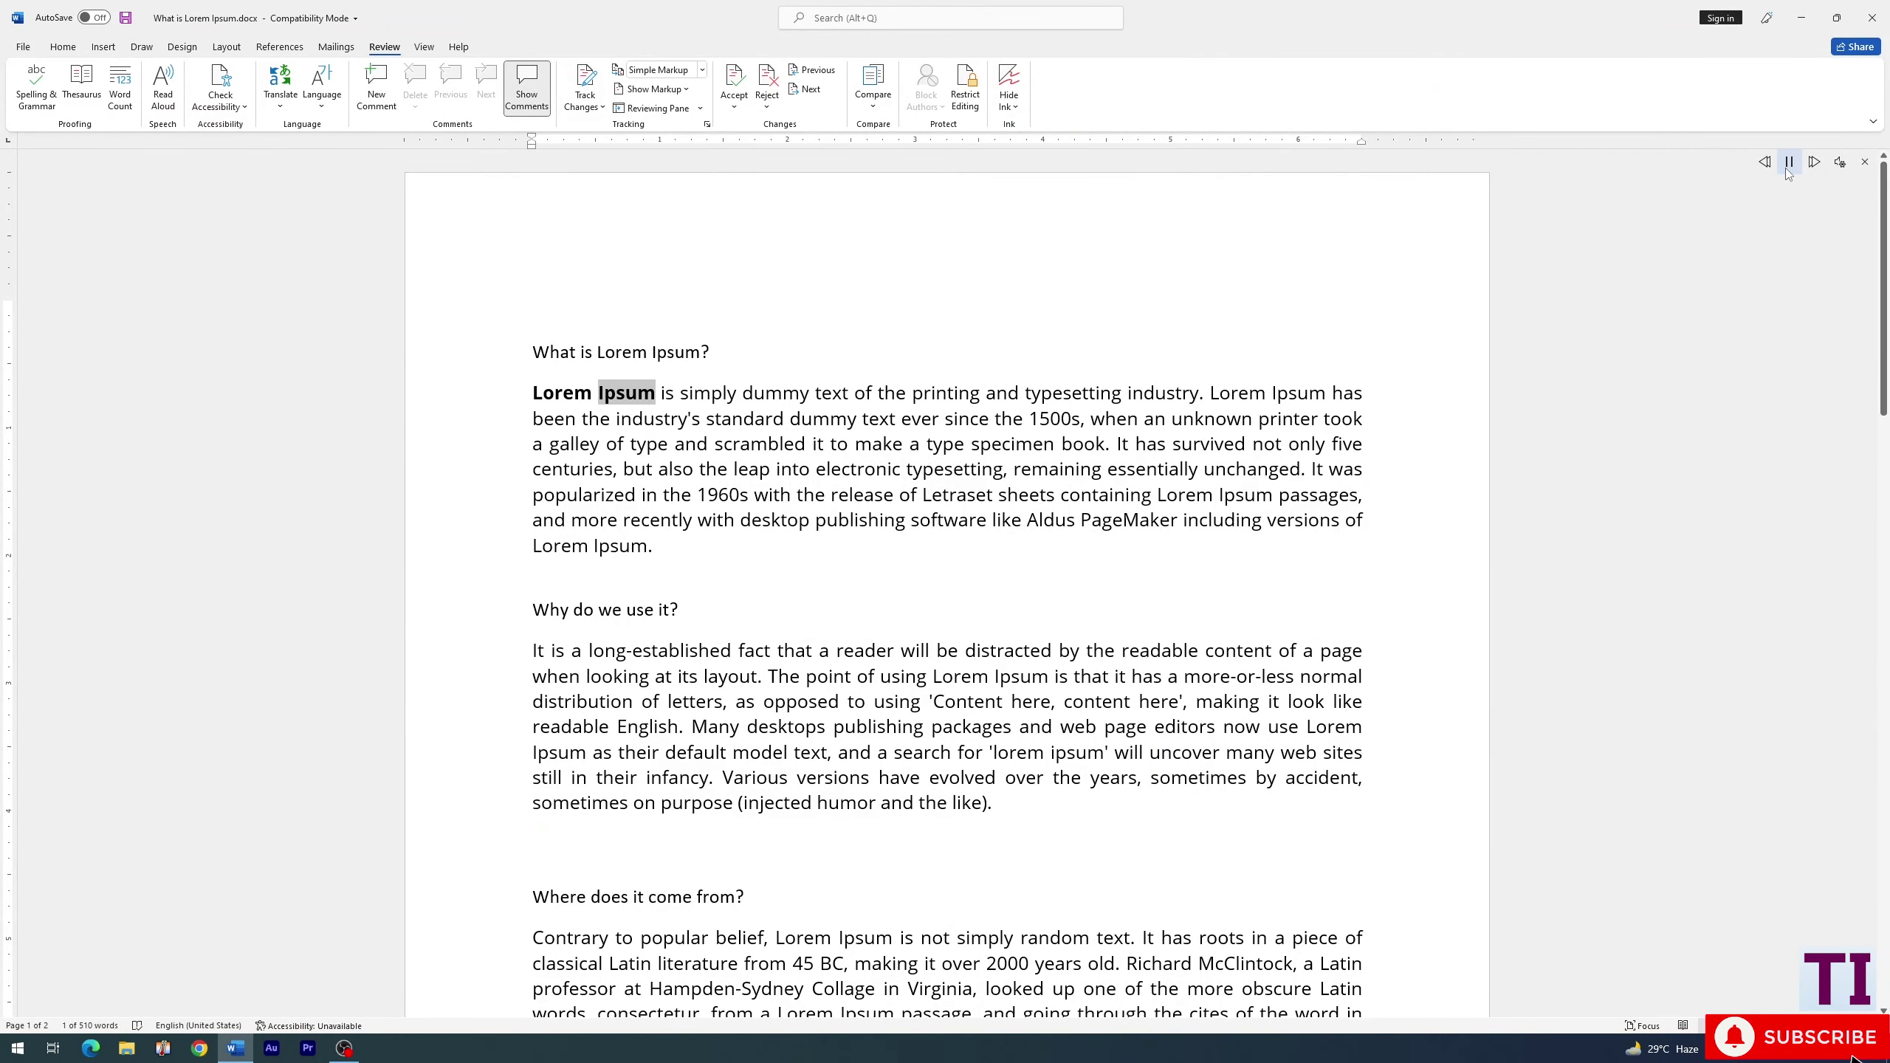
click(1788, 168)
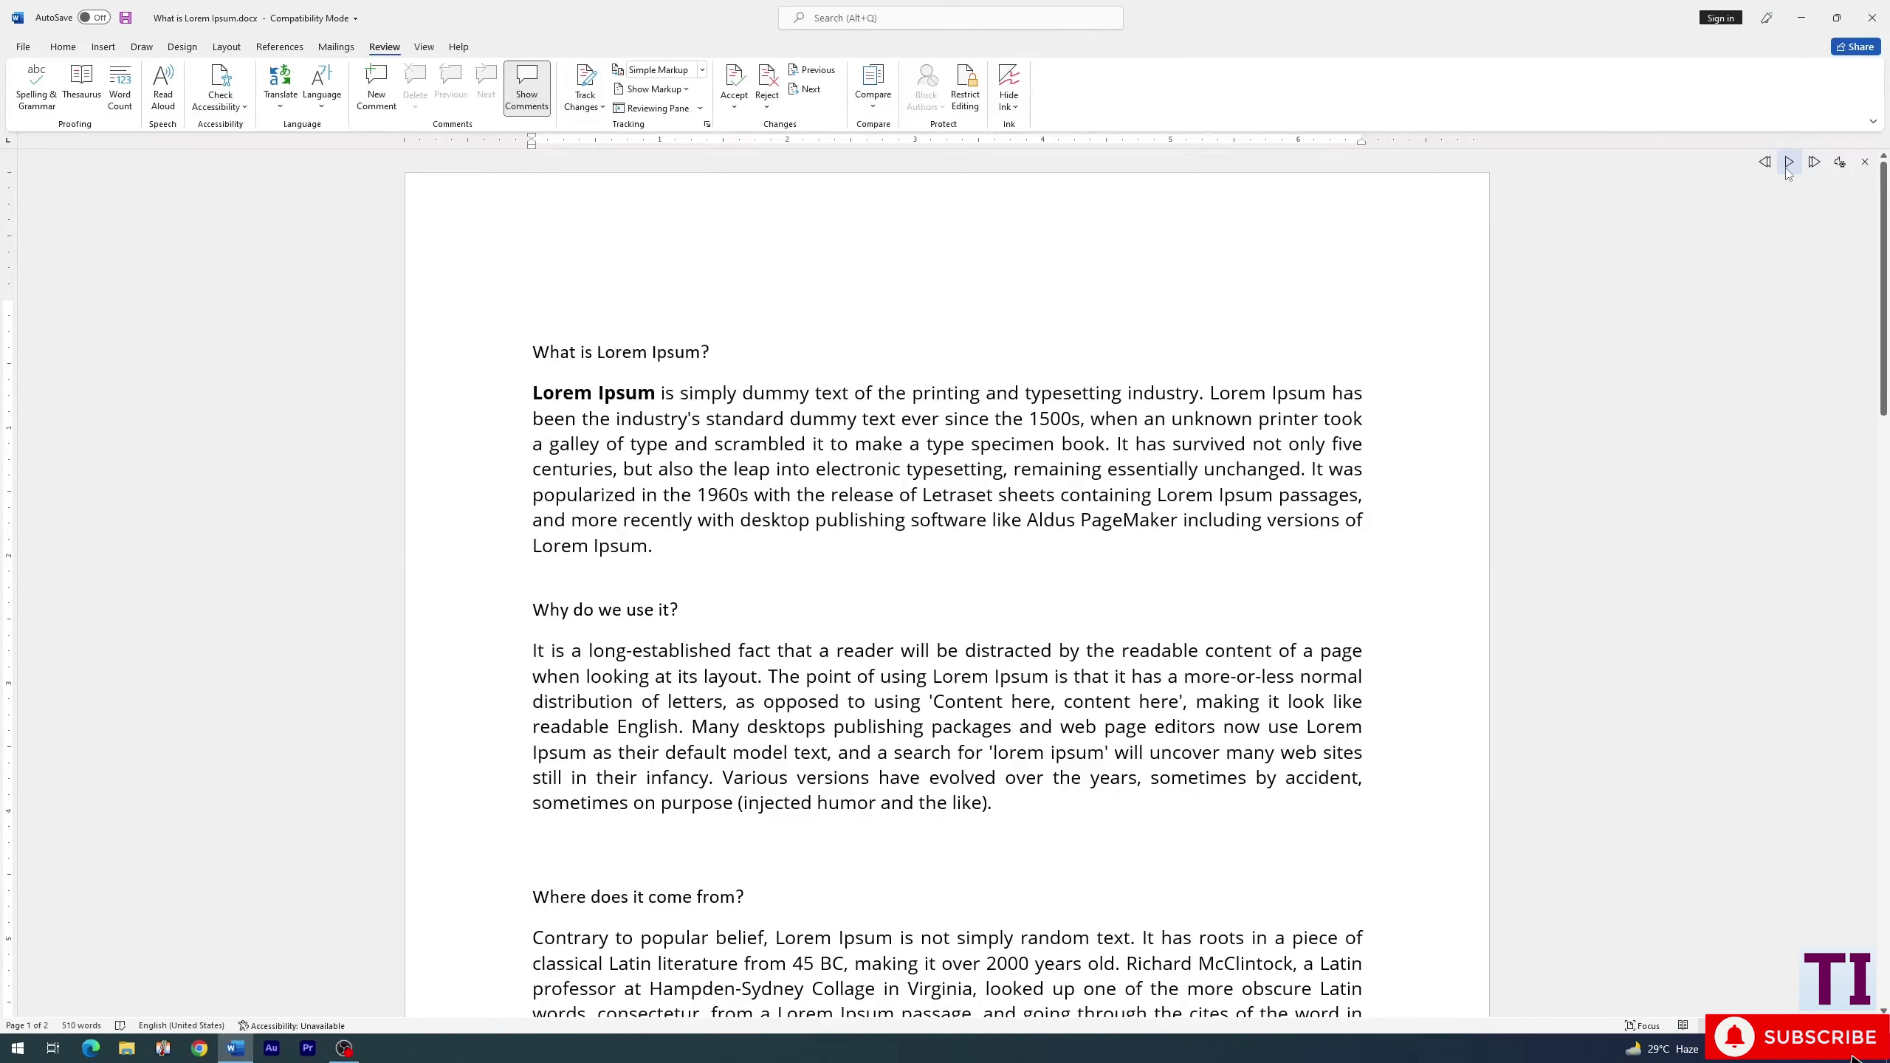
Raise the reading speed slightly, play briefly at the new speed, then pause
click(1838, 163)
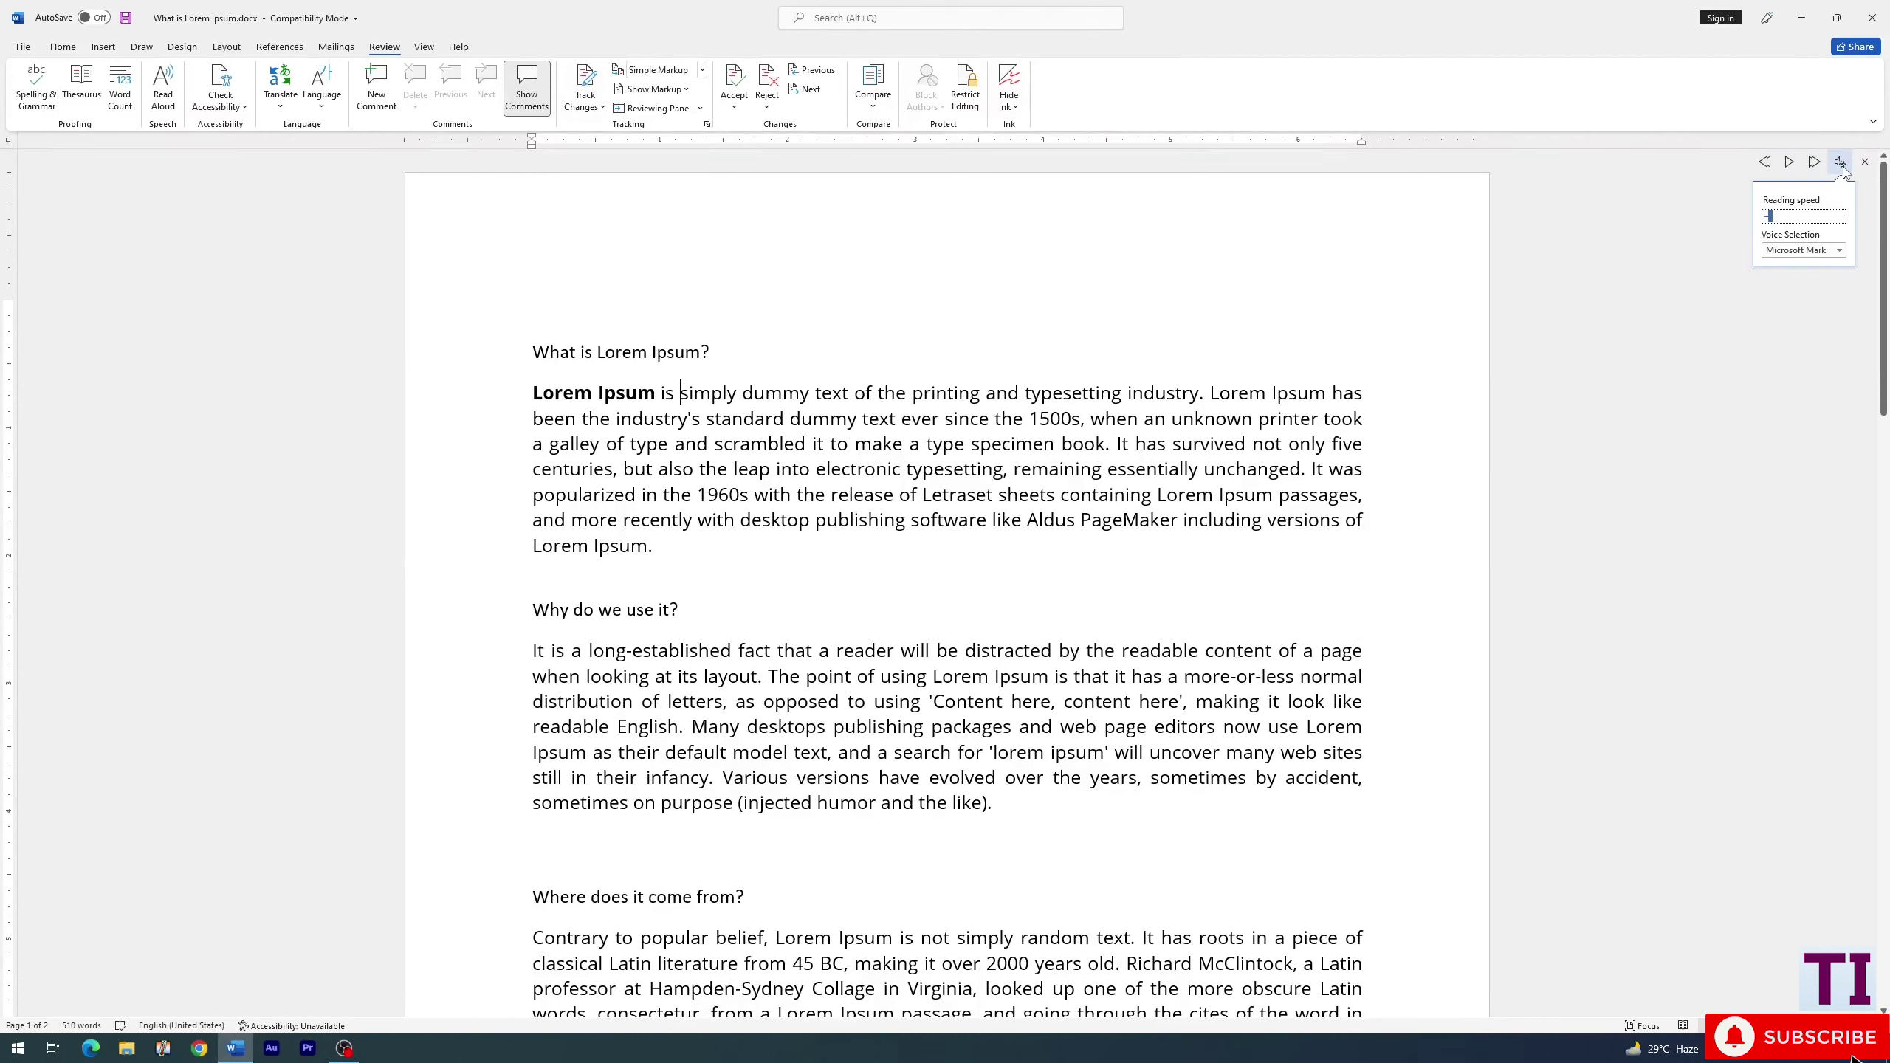
click(1790, 217)
click(1789, 163)
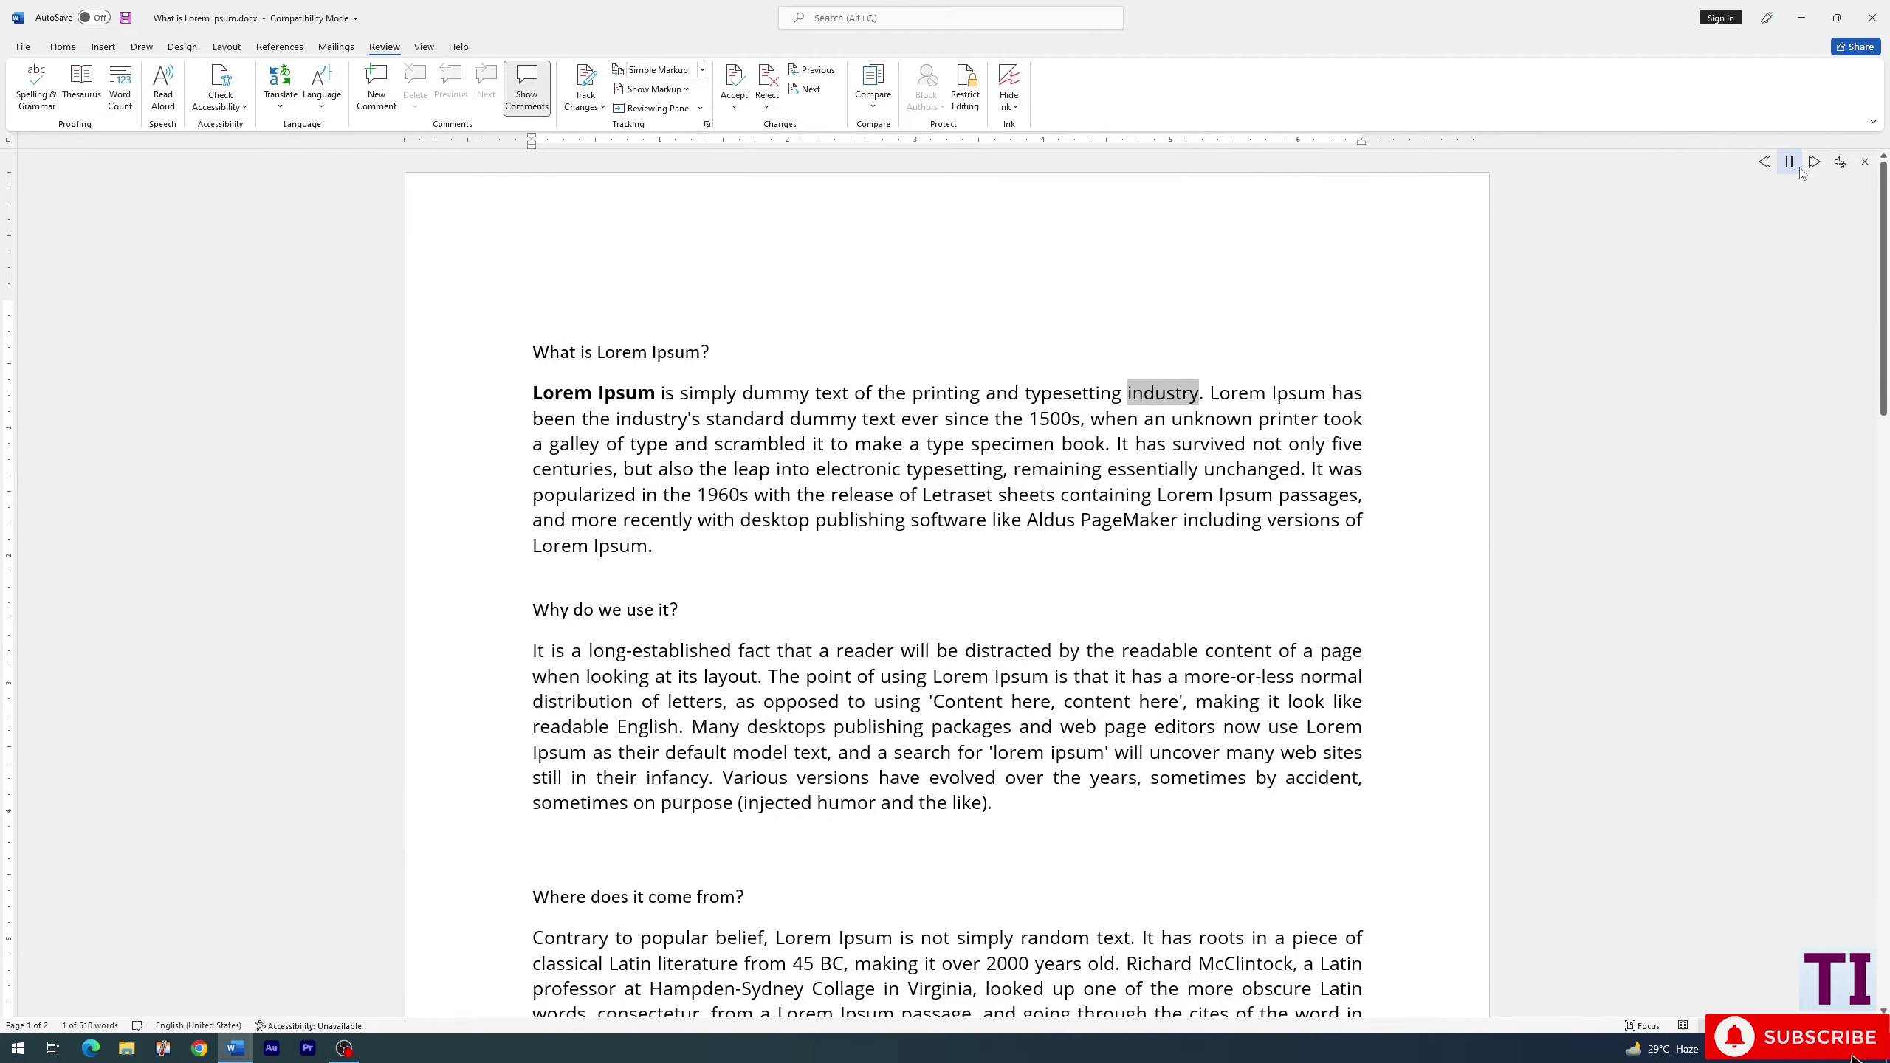
click(1798, 166)
click(1841, 165)
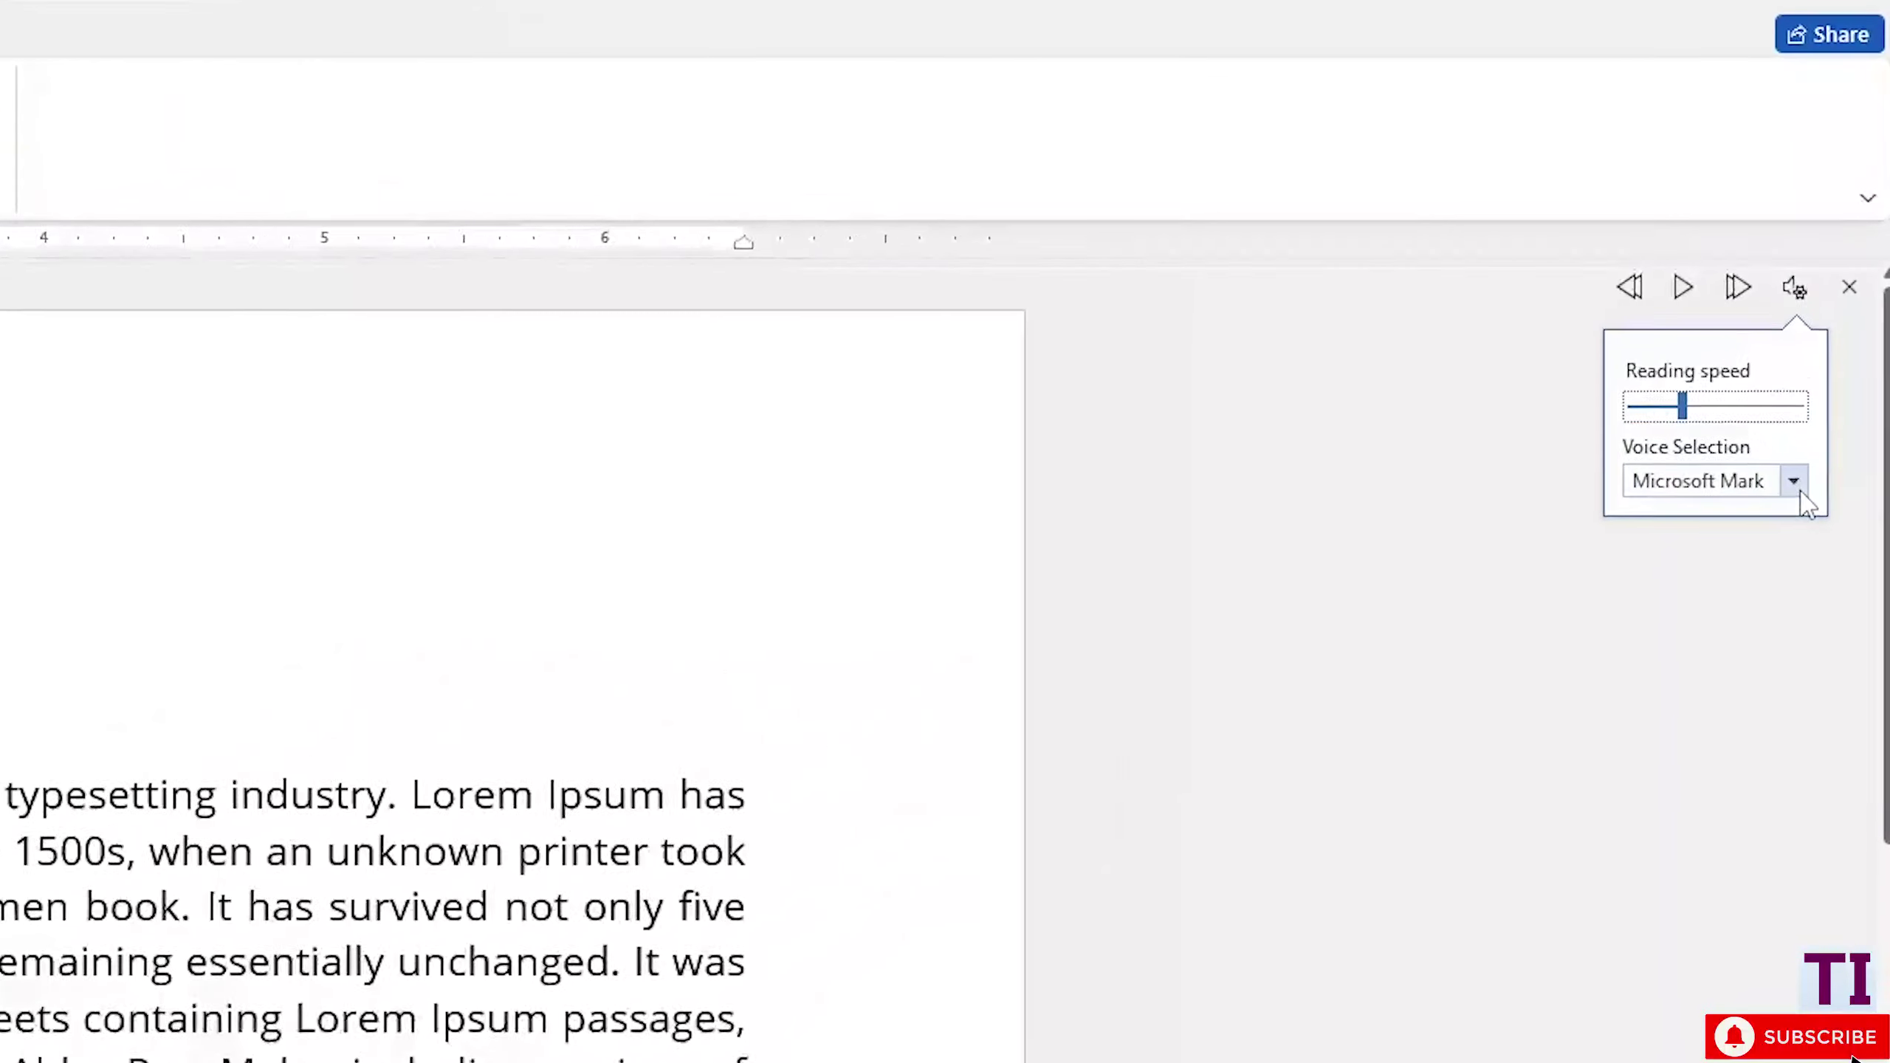
Switch the Read Aloud voice to Microsoft David and resume reading
click(1799, 488)
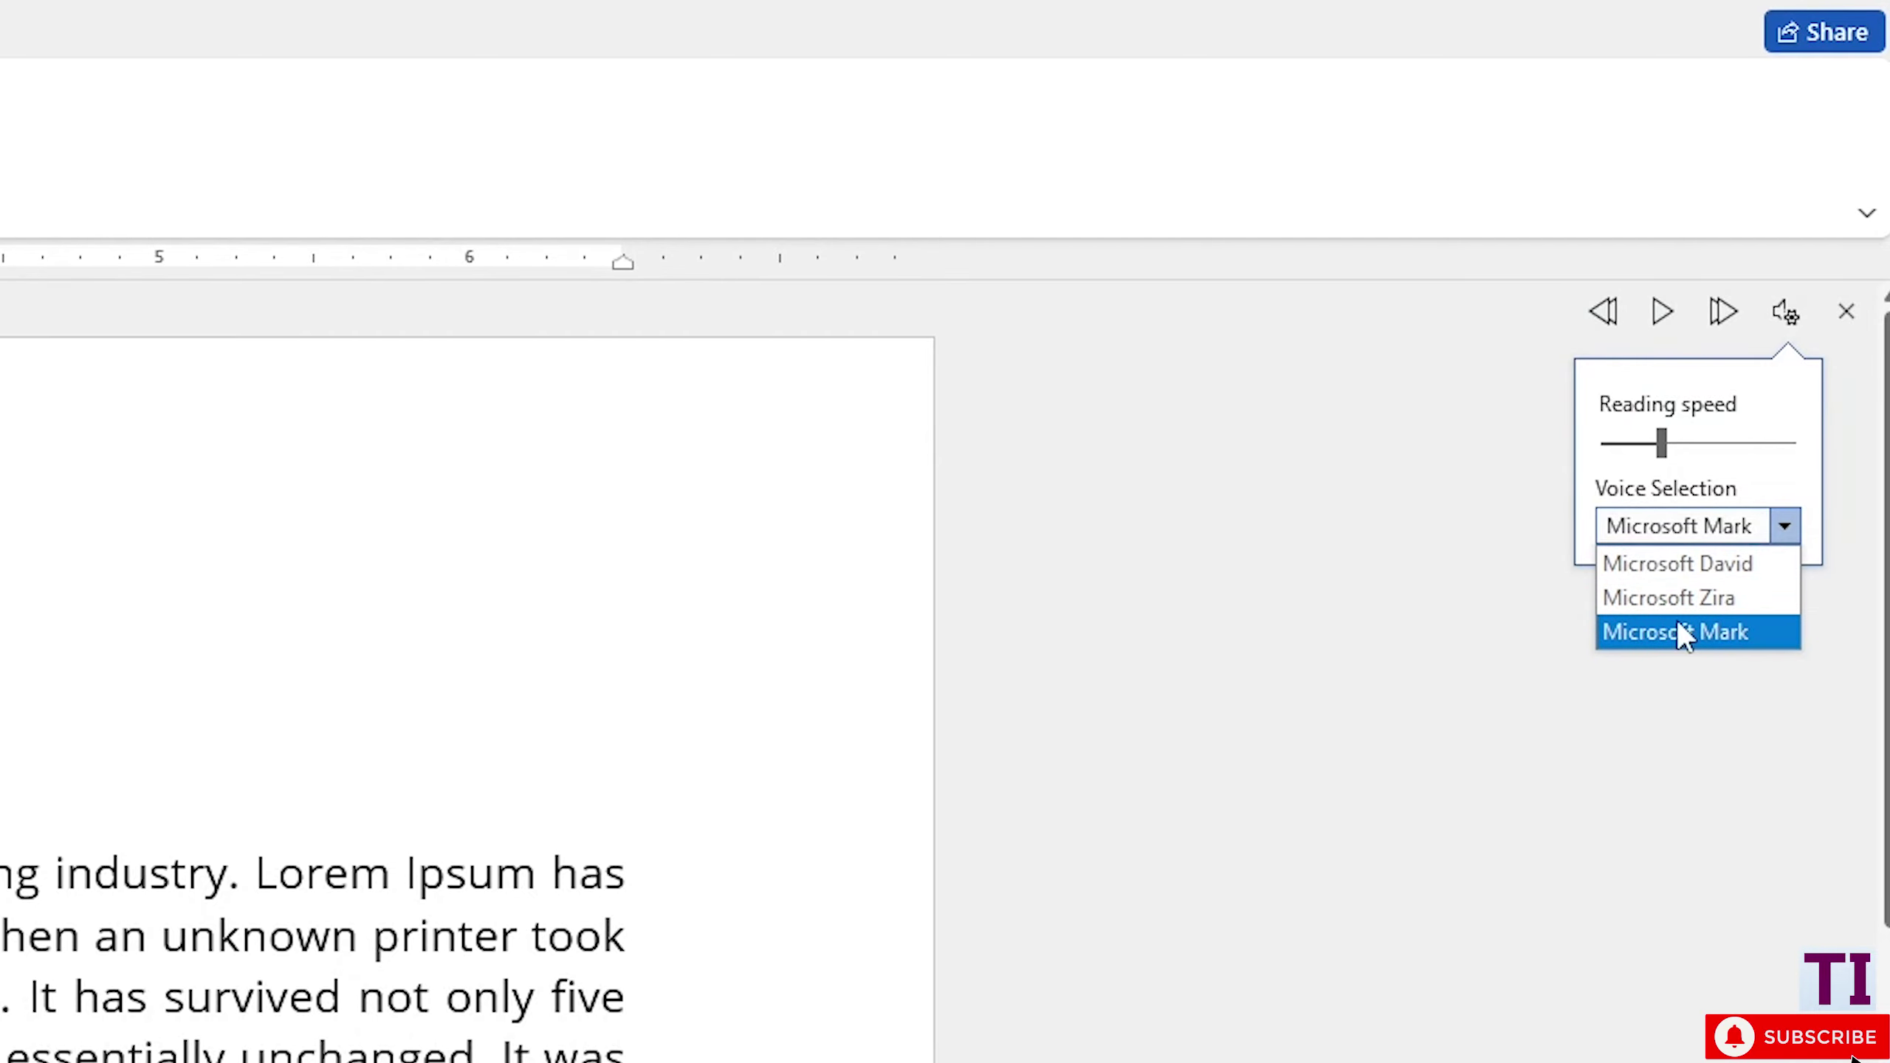
click(1750, 567)
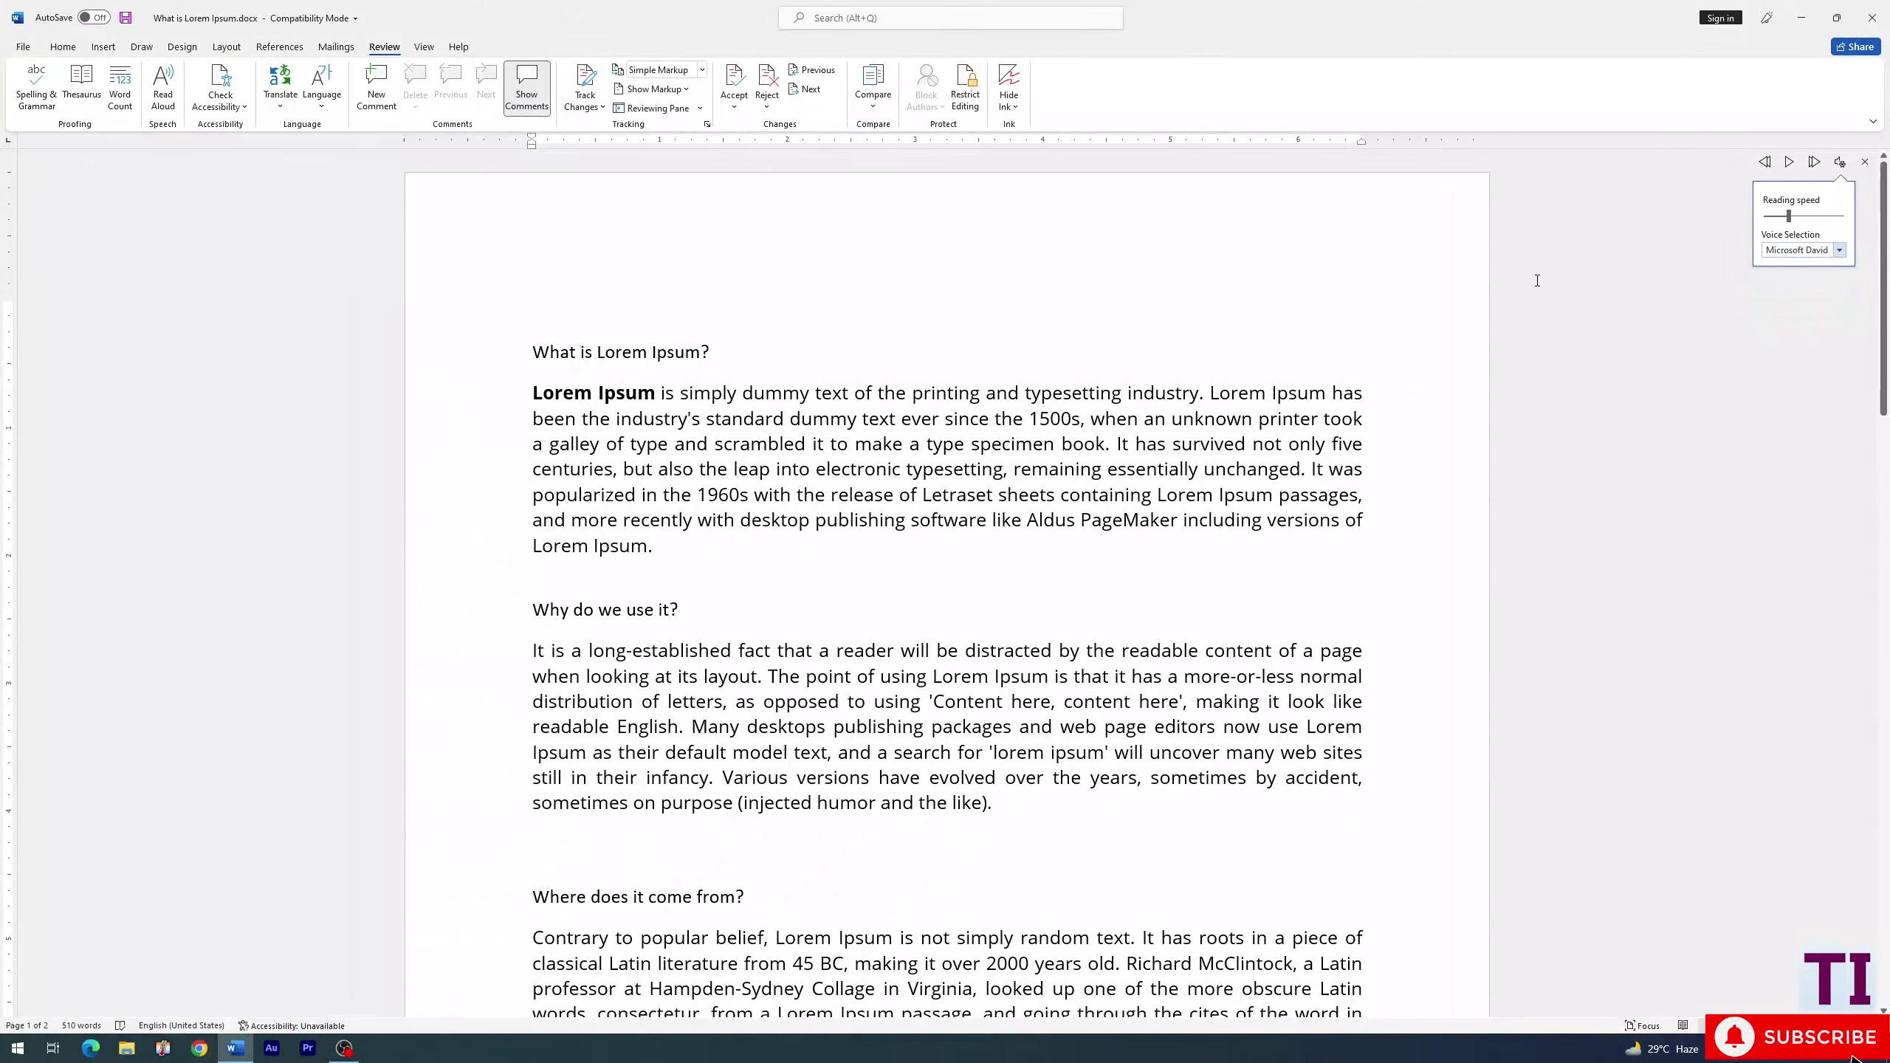
click(1789, 162)
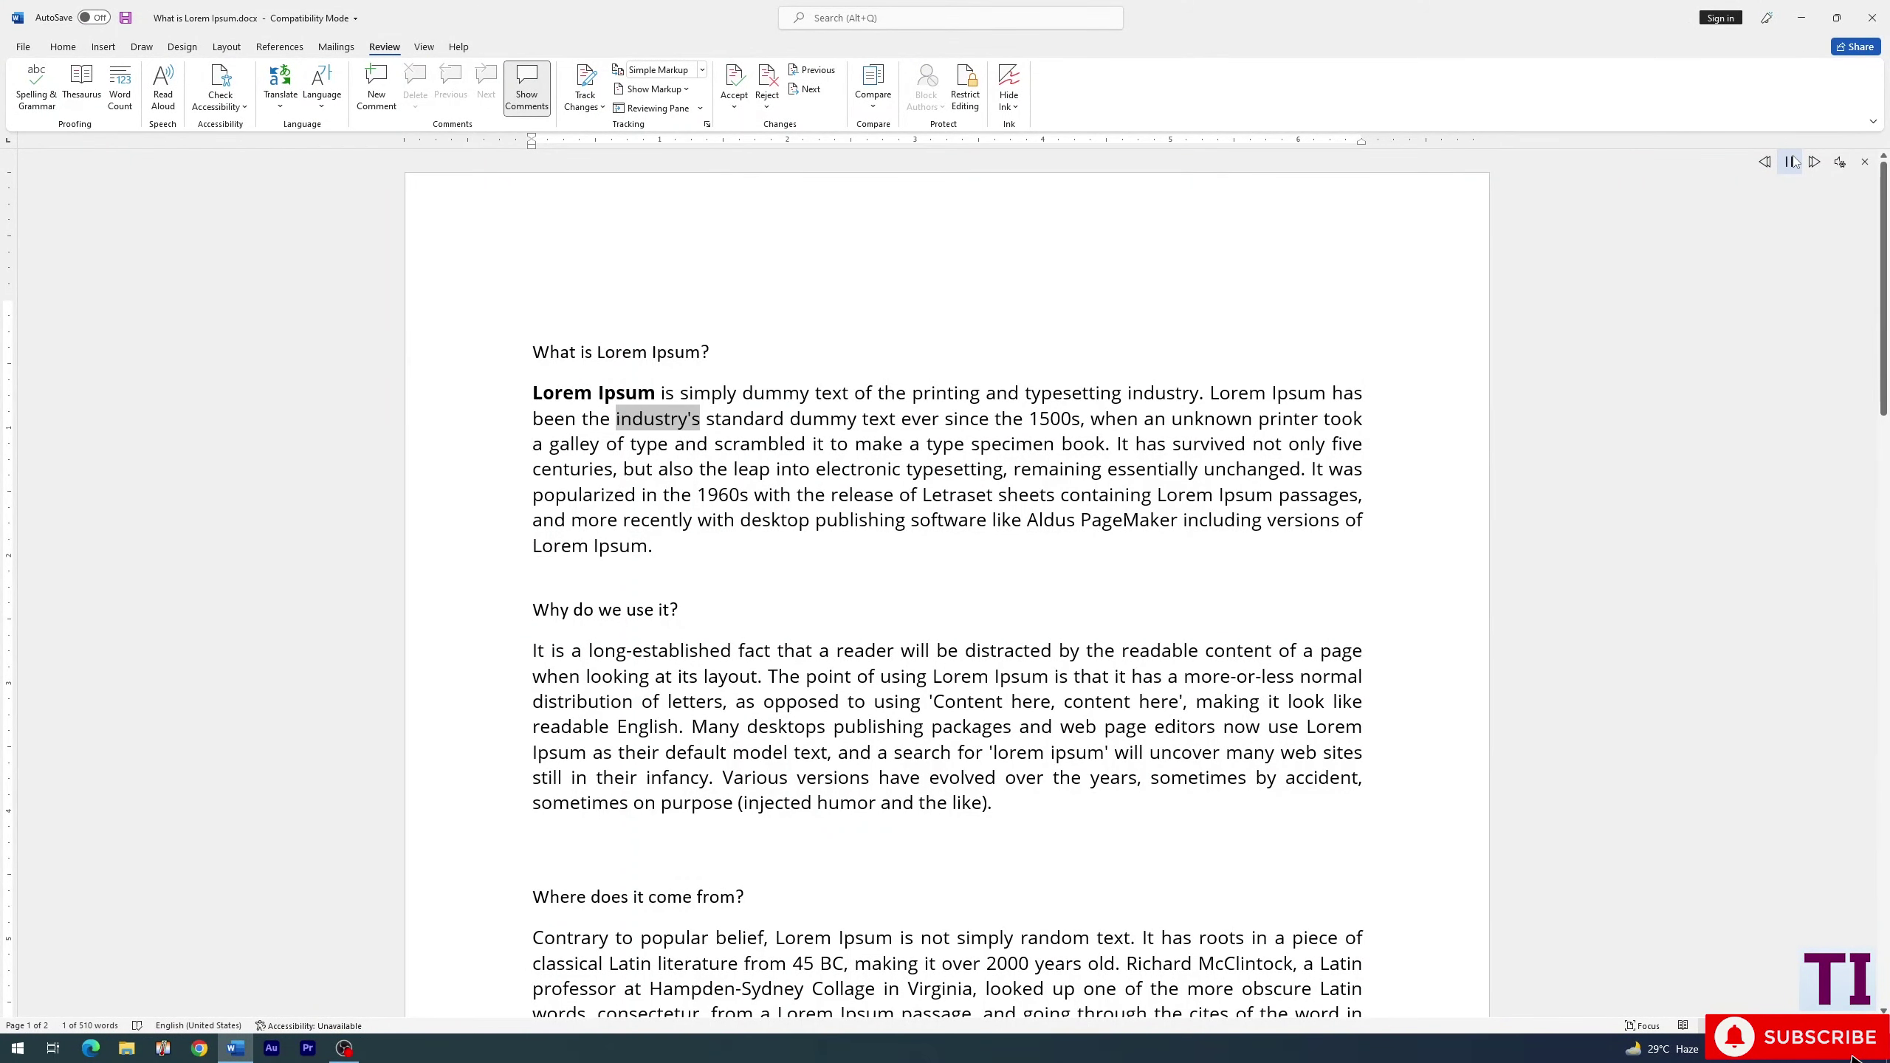
Pause, then switch the voice to Microsoft Zira and resume playback
click(1791, 162)
click(1839, 162)
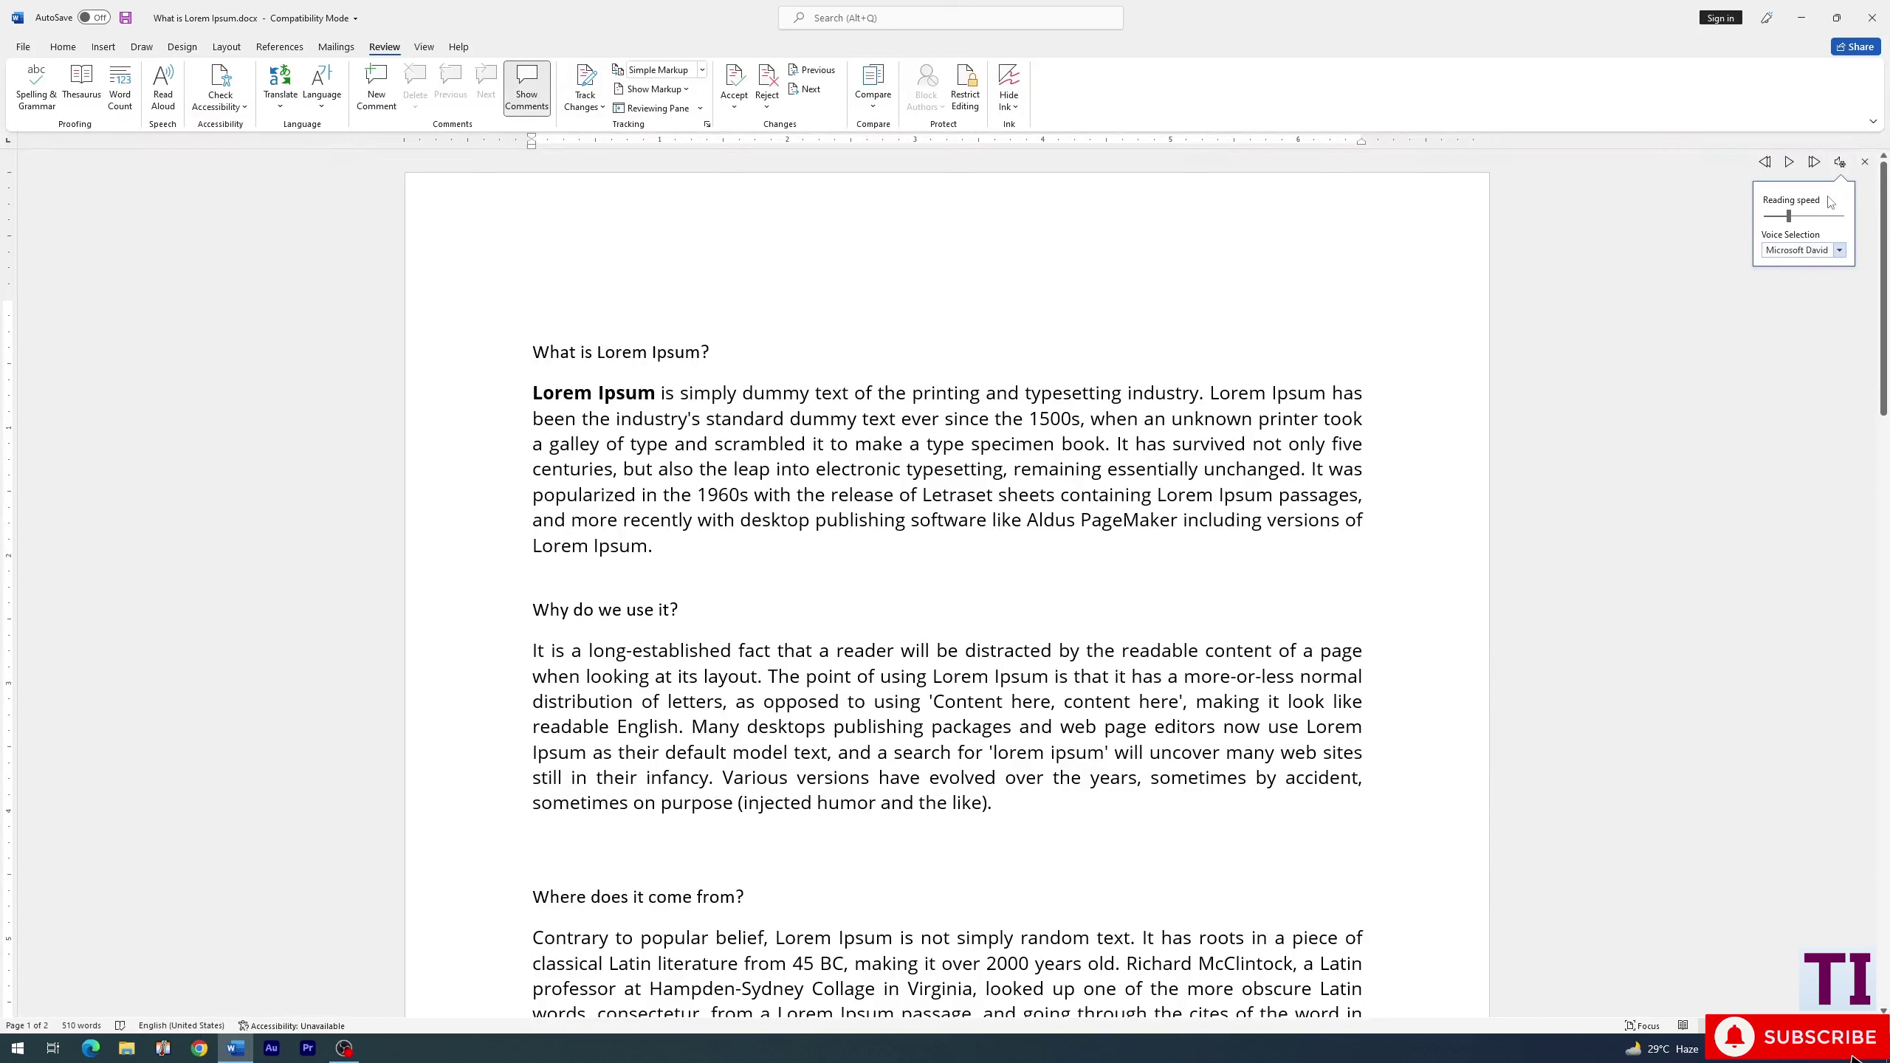
click(1802, 216)
click(1839, 252)
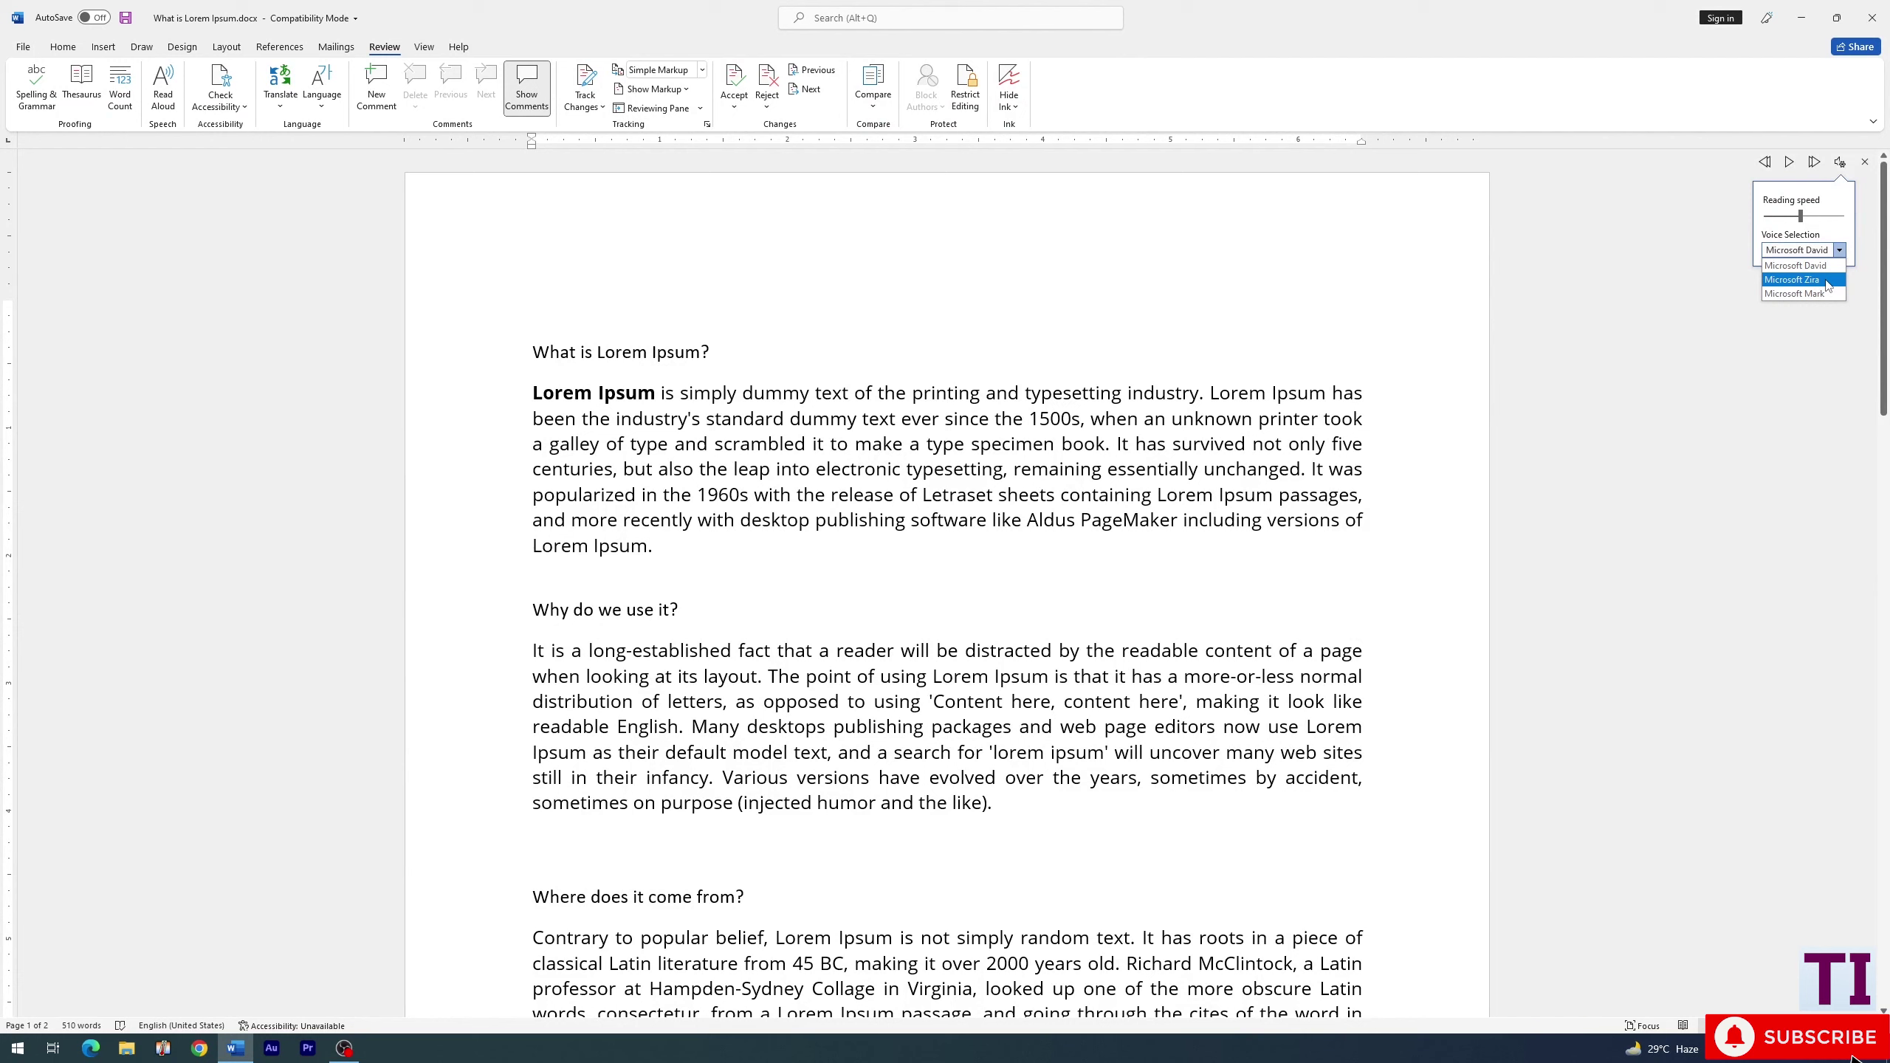
click(1827, 281)
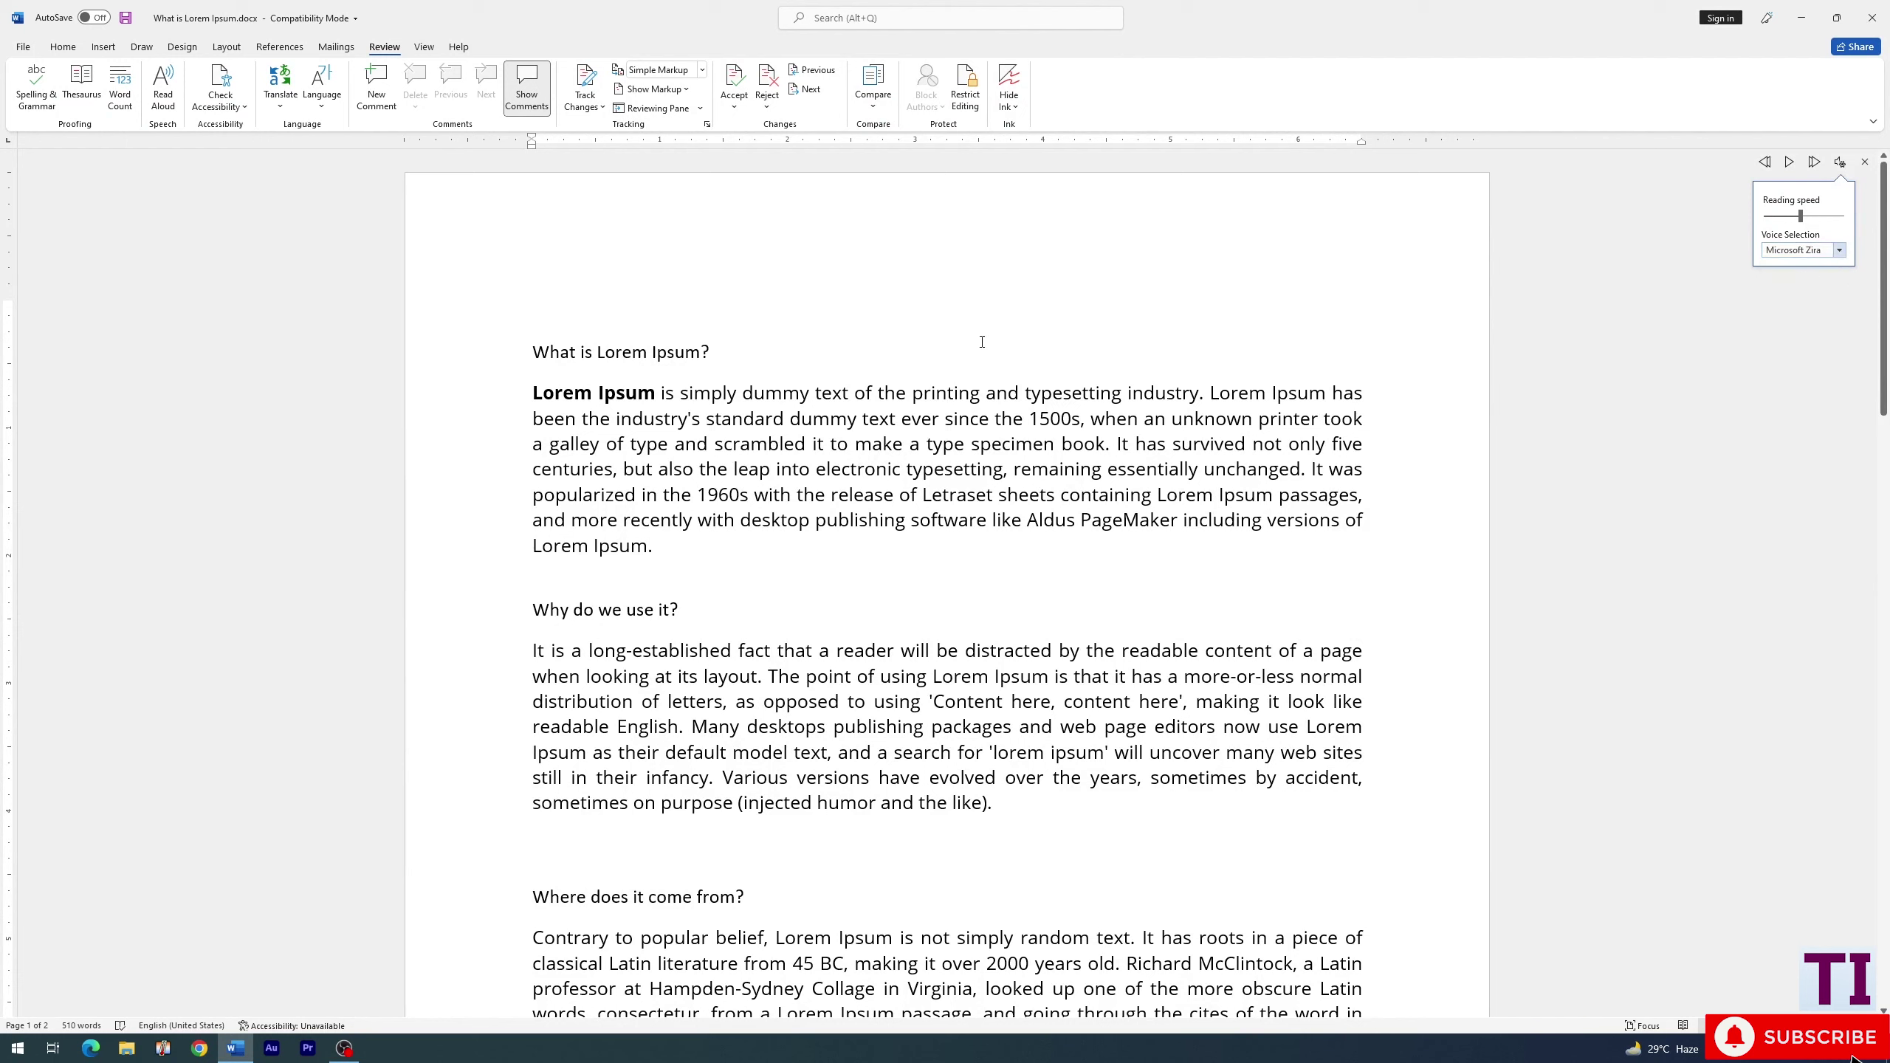
click(1789, 163)
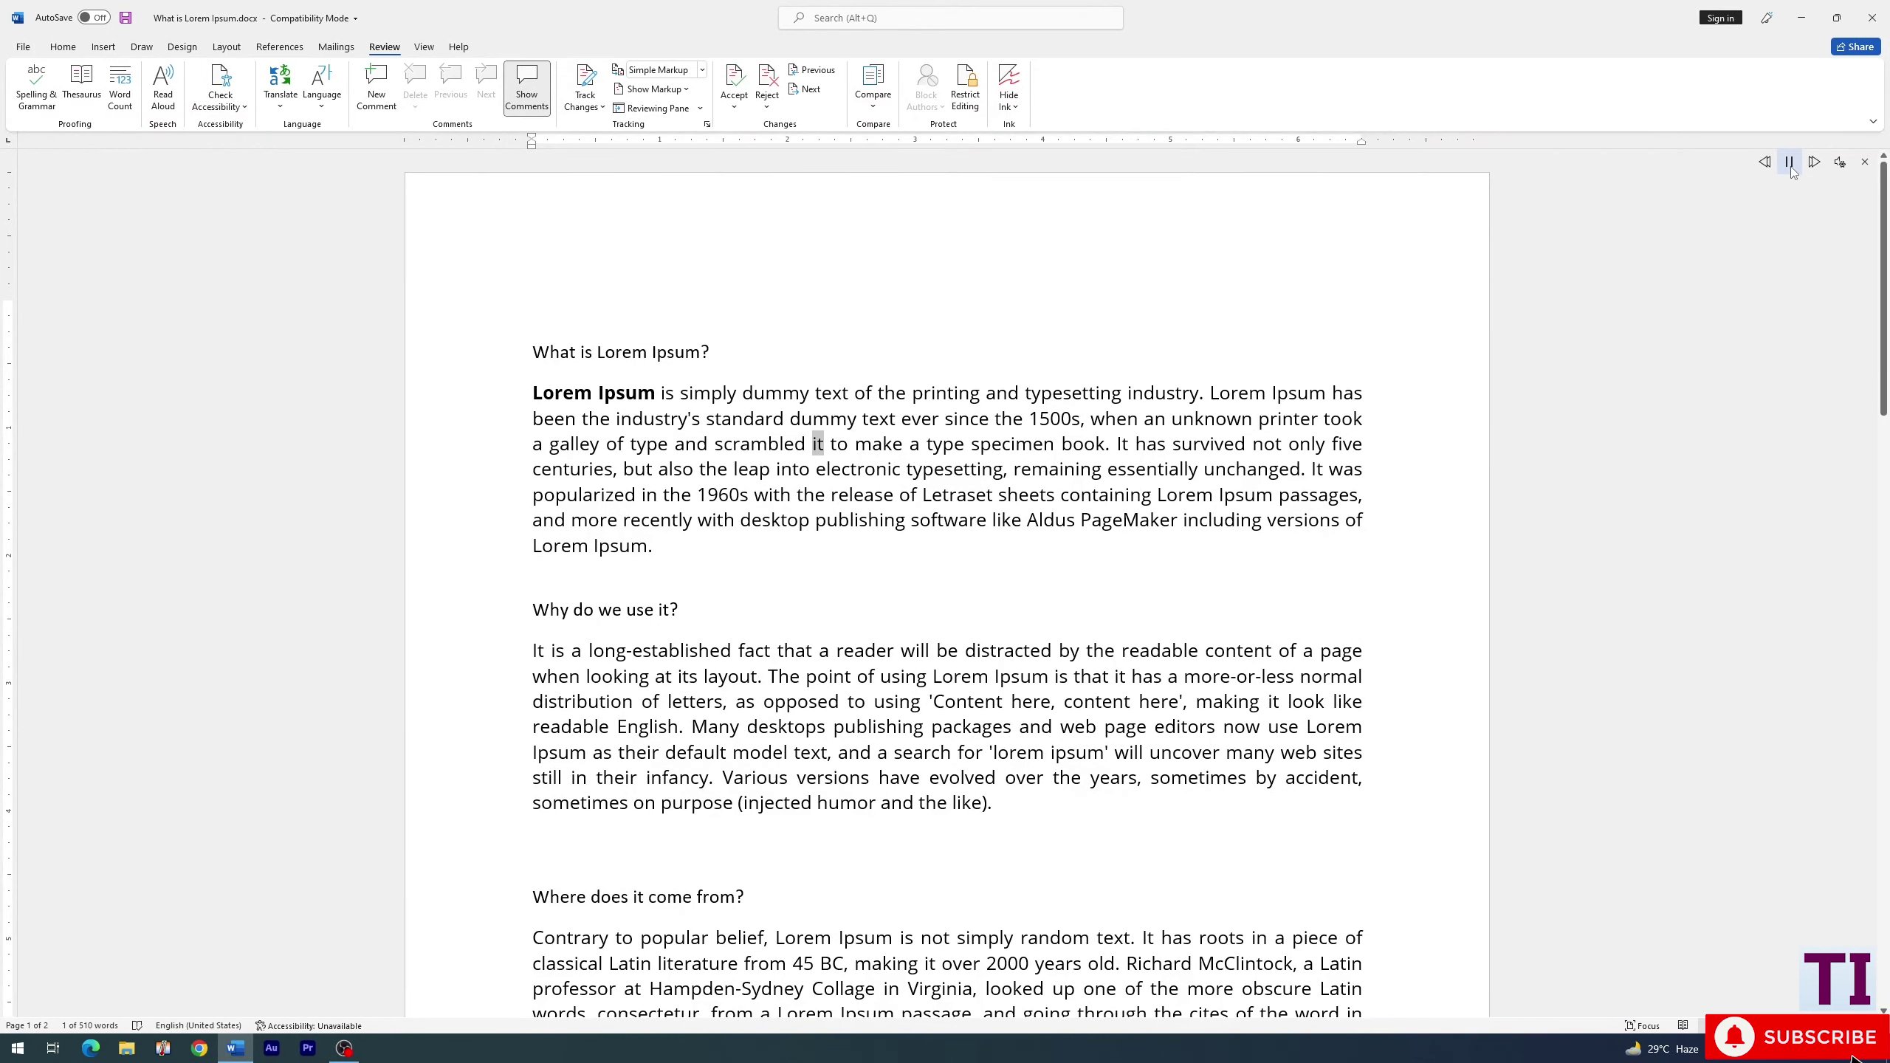
Pause and stop Read Aloud, then show the Check Accessibility tools list
click(1789, 162)
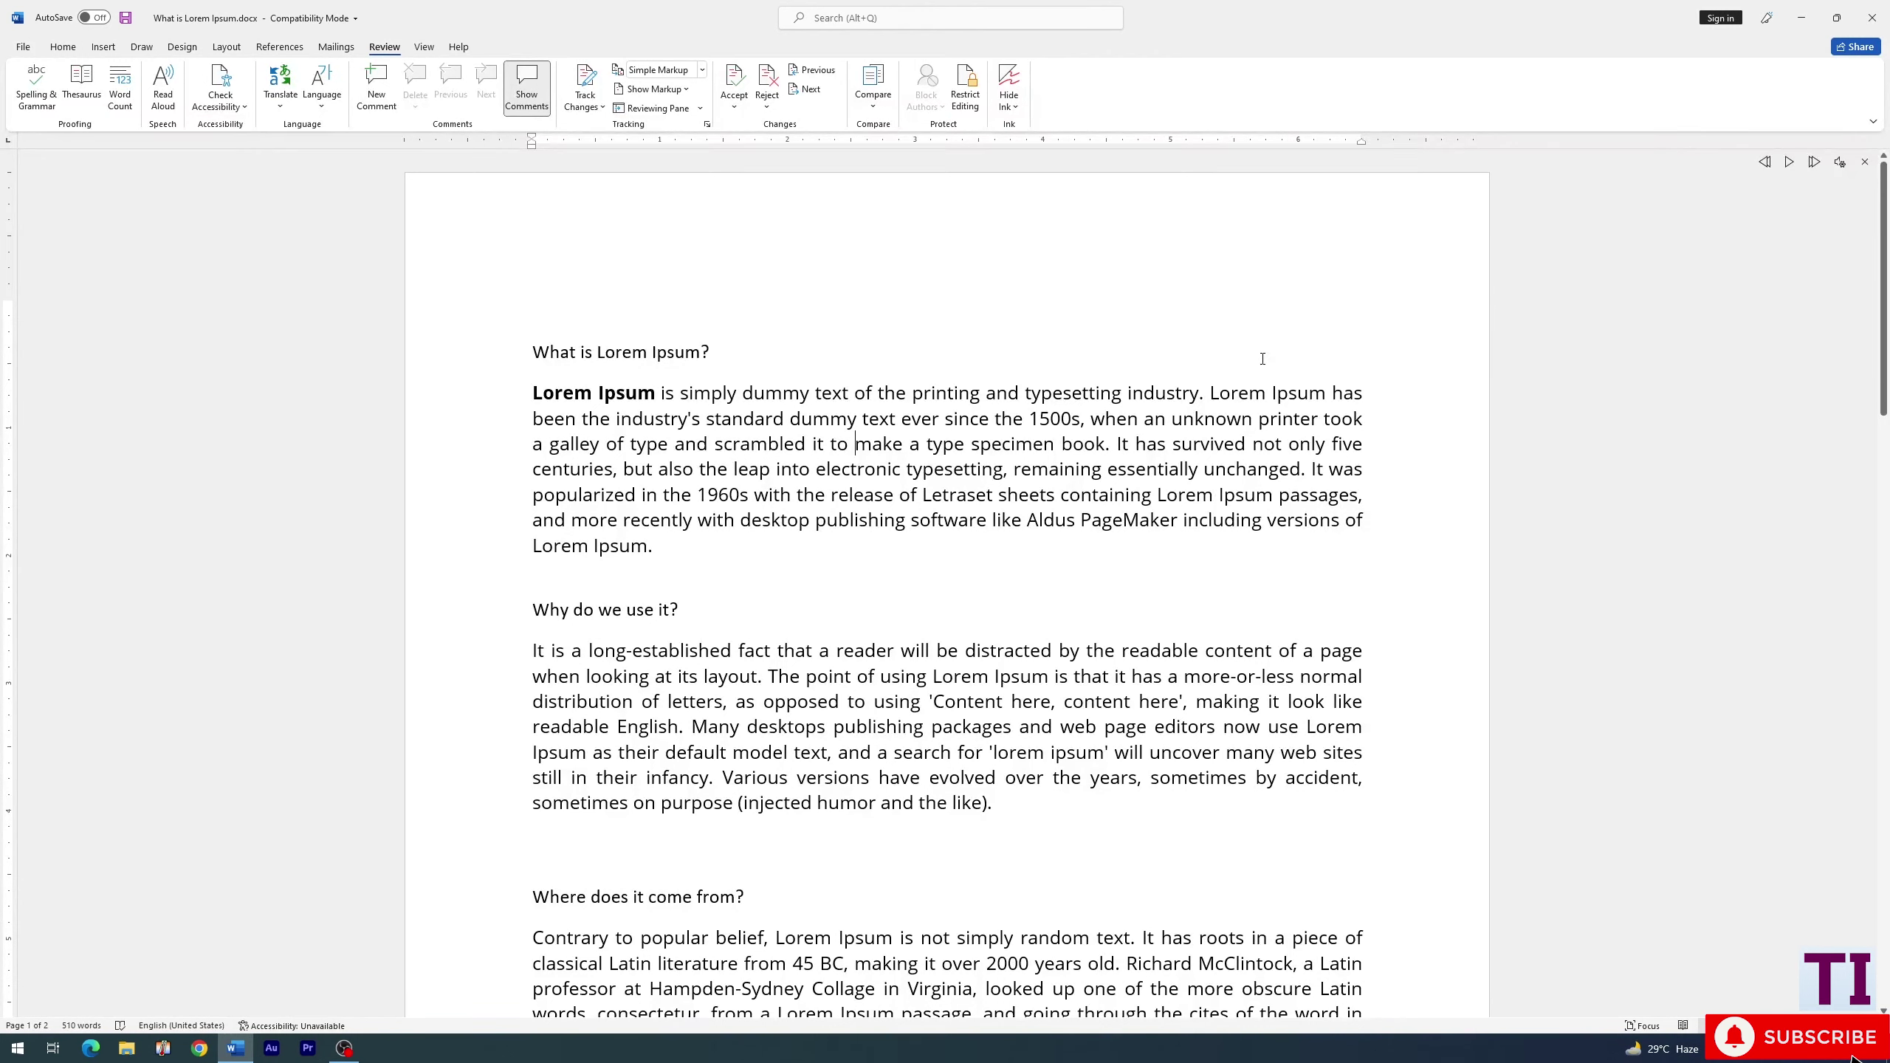
click(1870, 165)
click(243, 108)
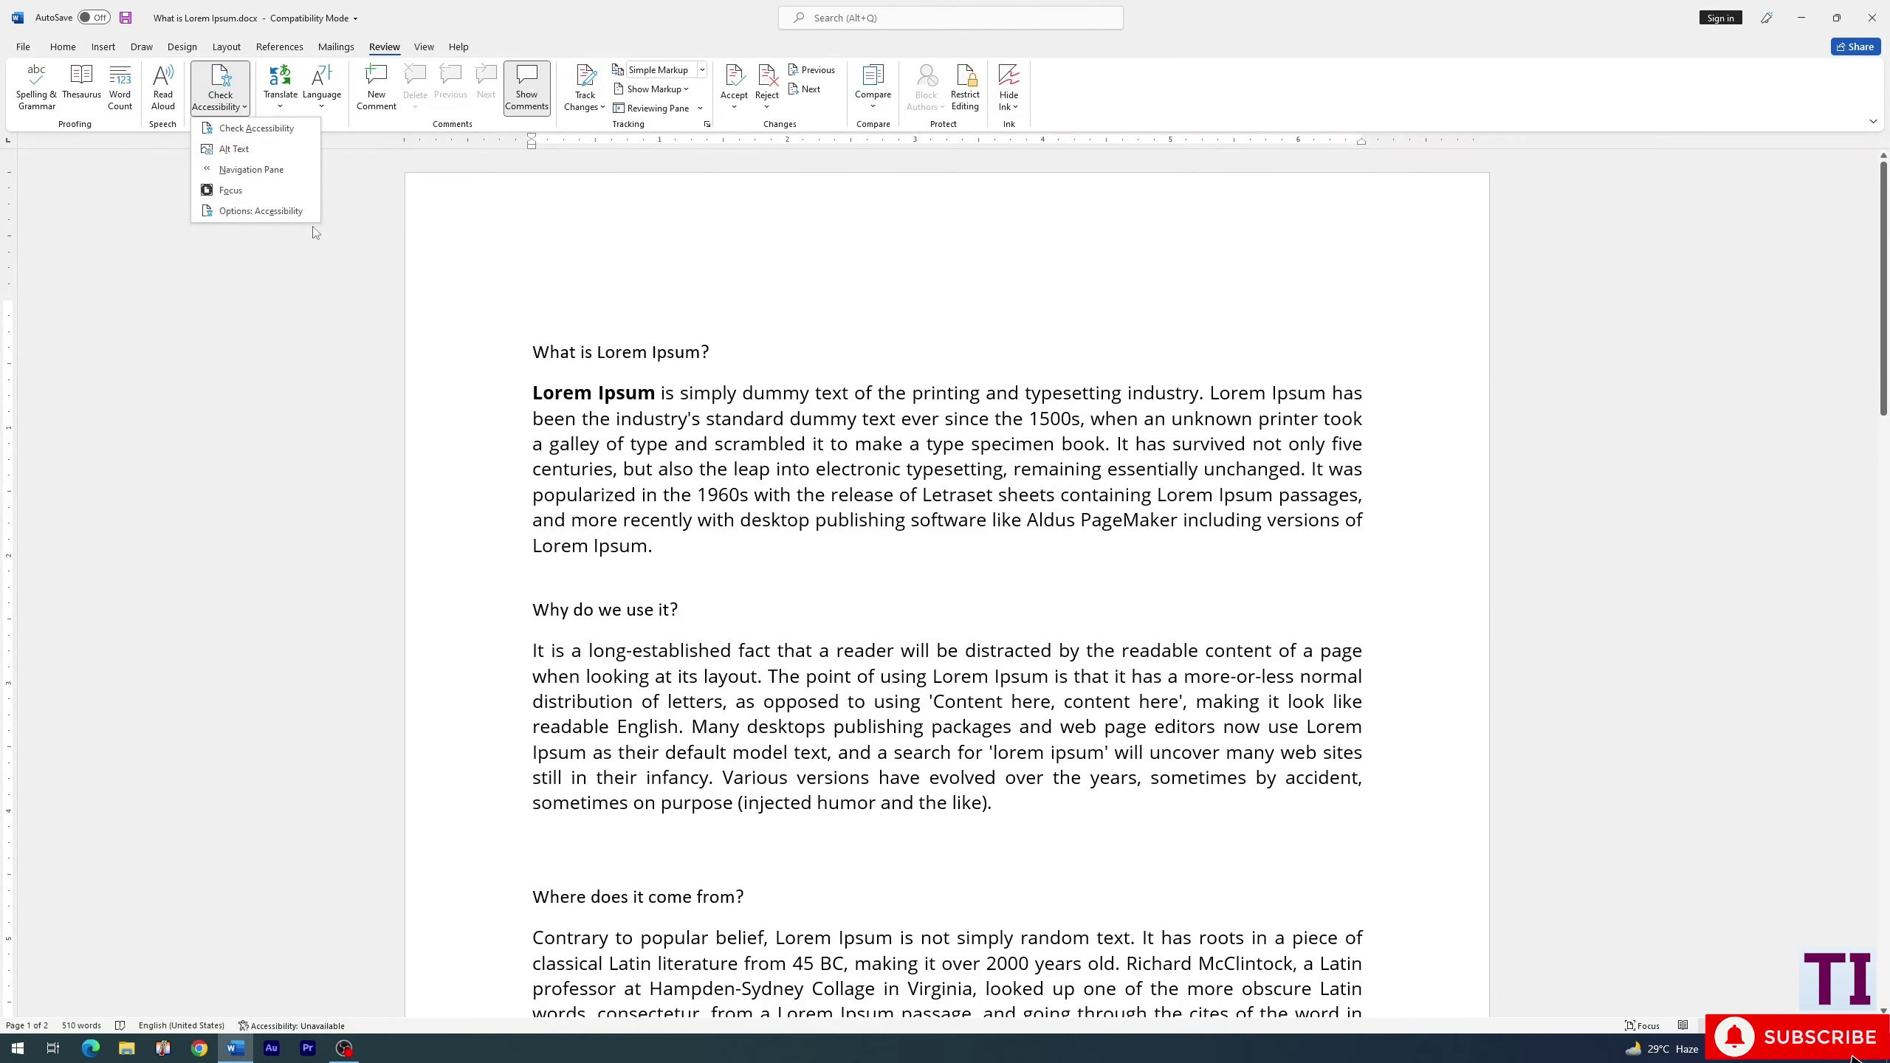
Glance at the Alt Text pane, close it, and open the Navigation Pane from Check Accessibility
click(233, 149)
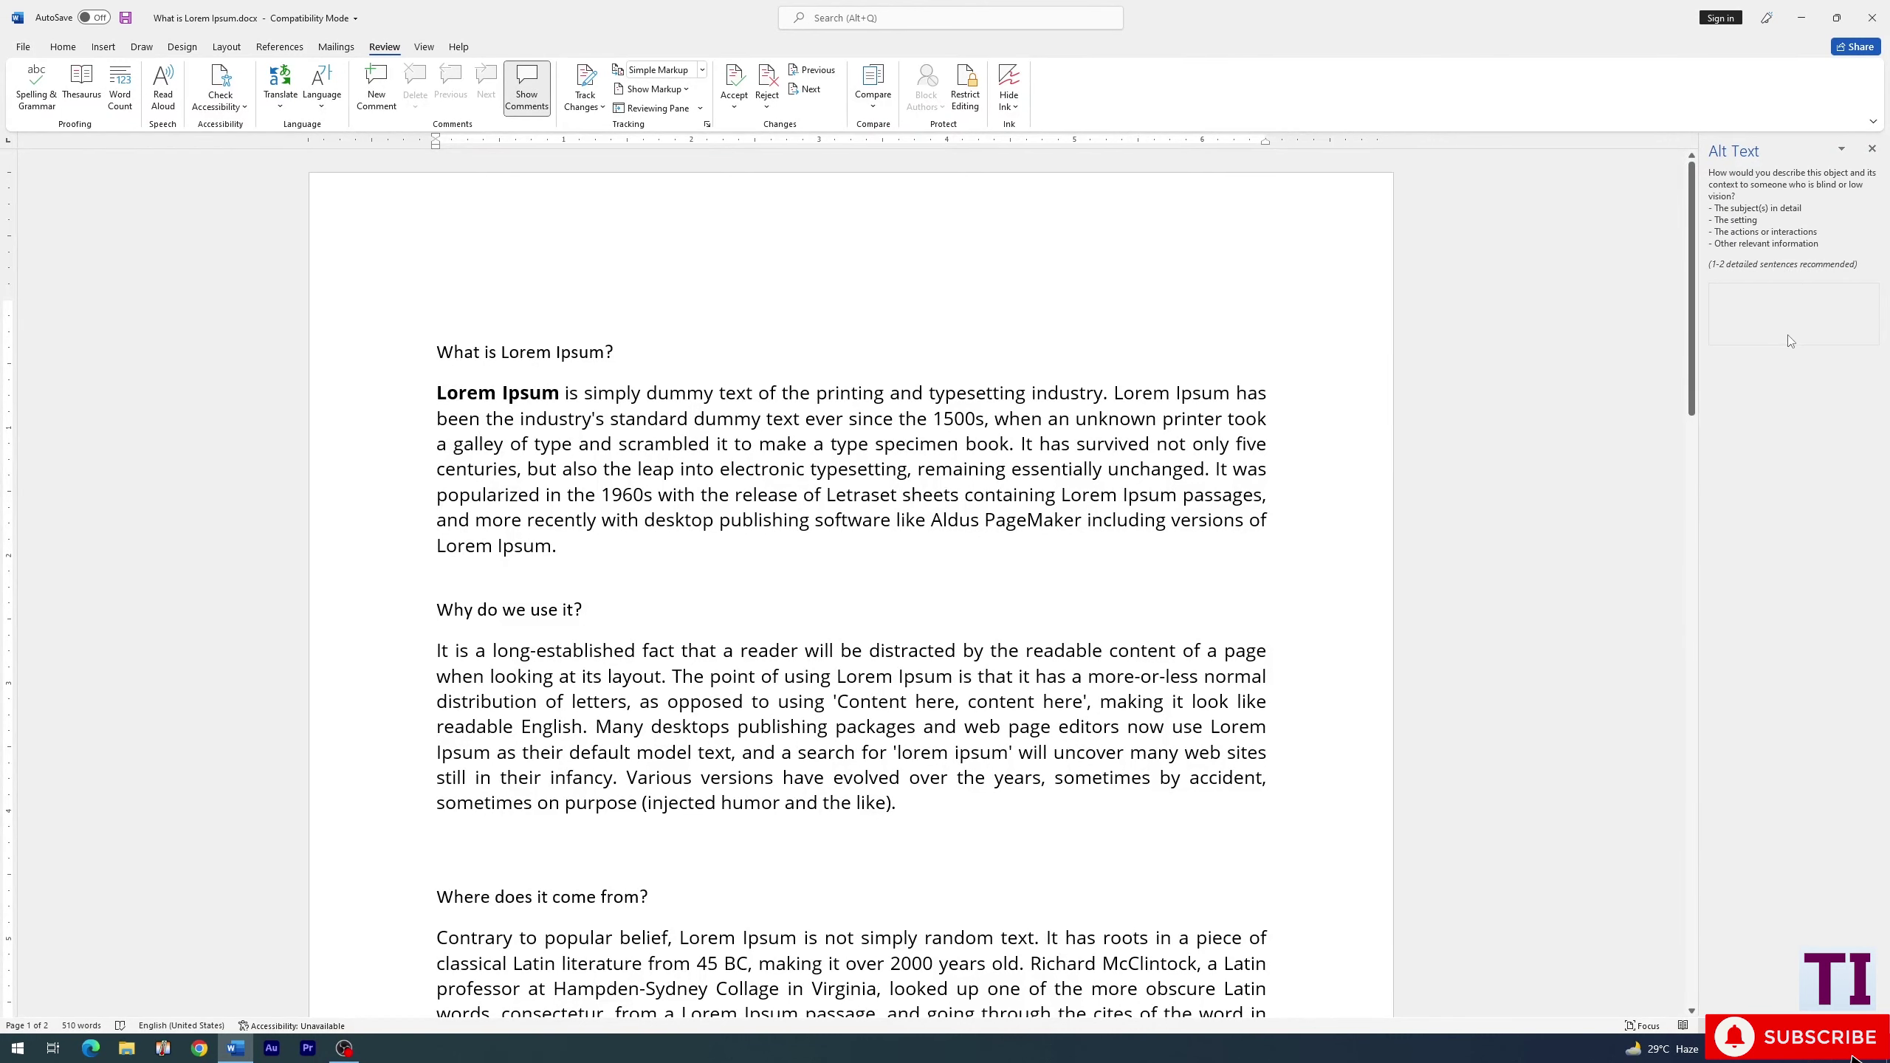
click(1871, 150)
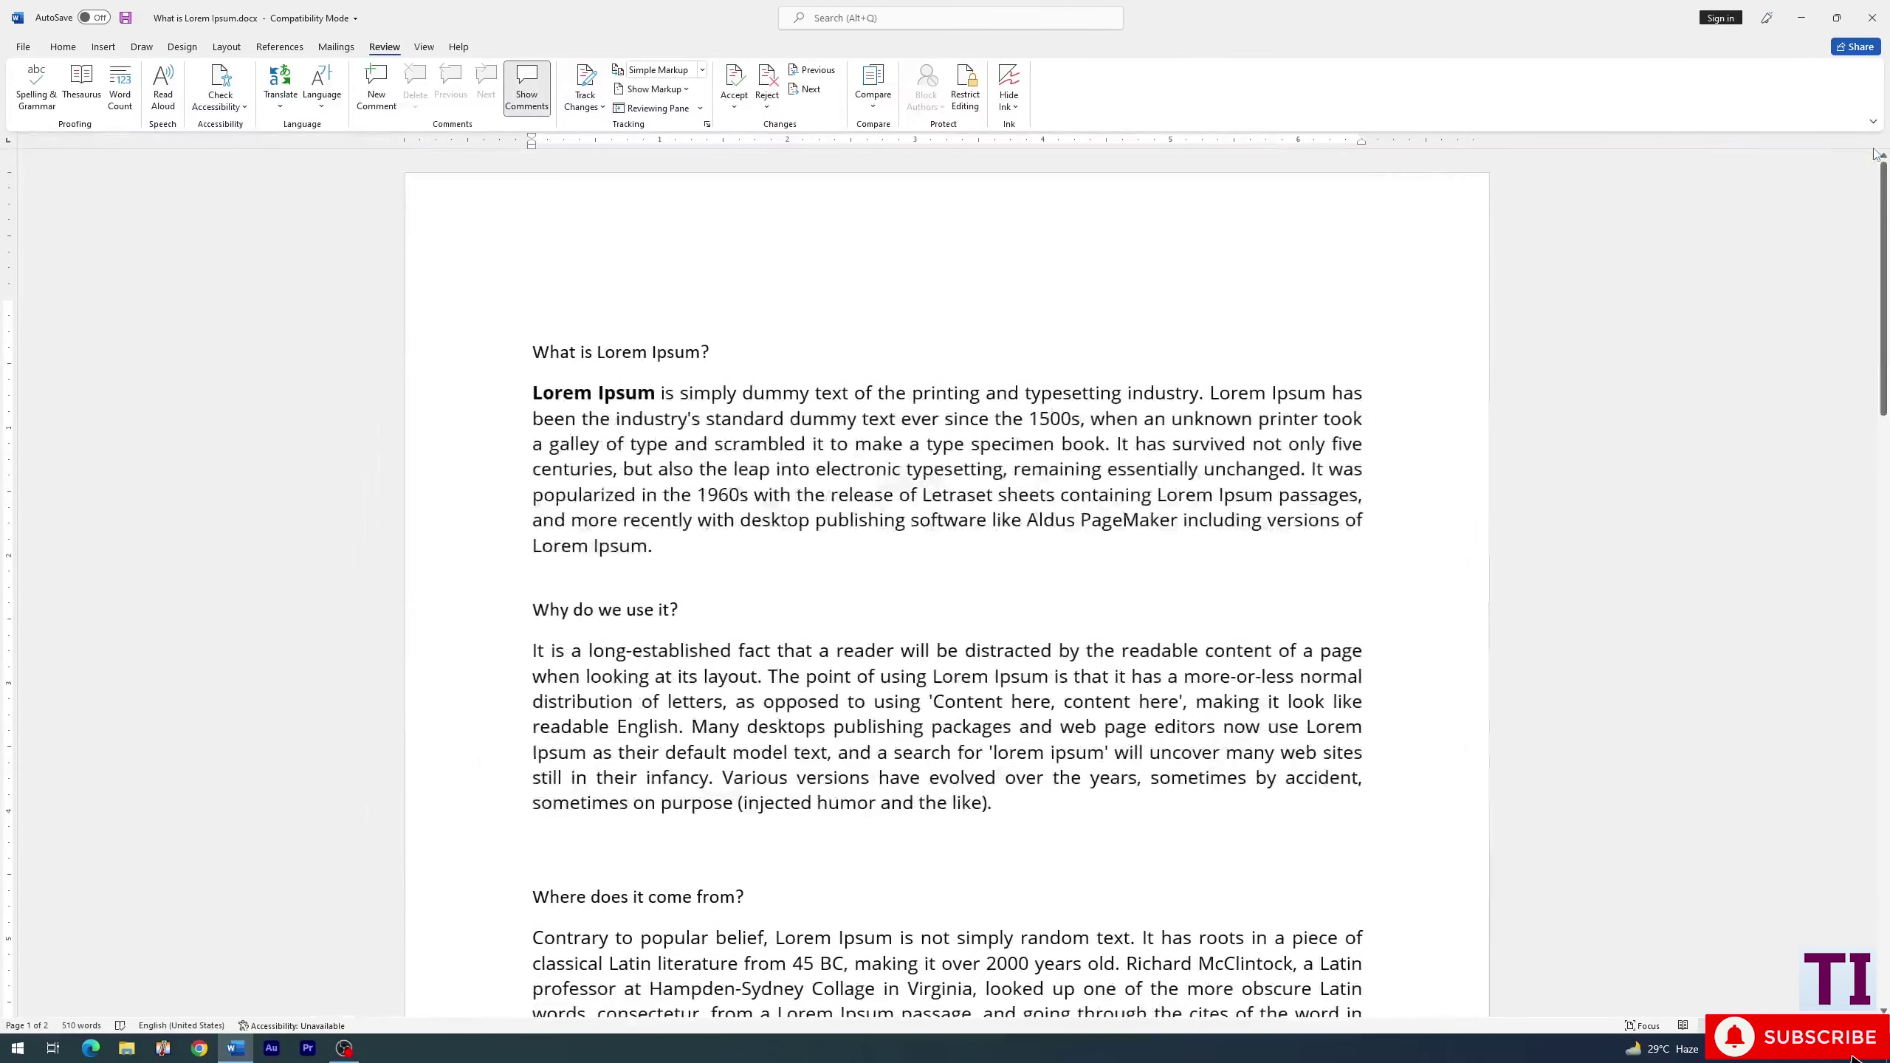
click(244, 107)
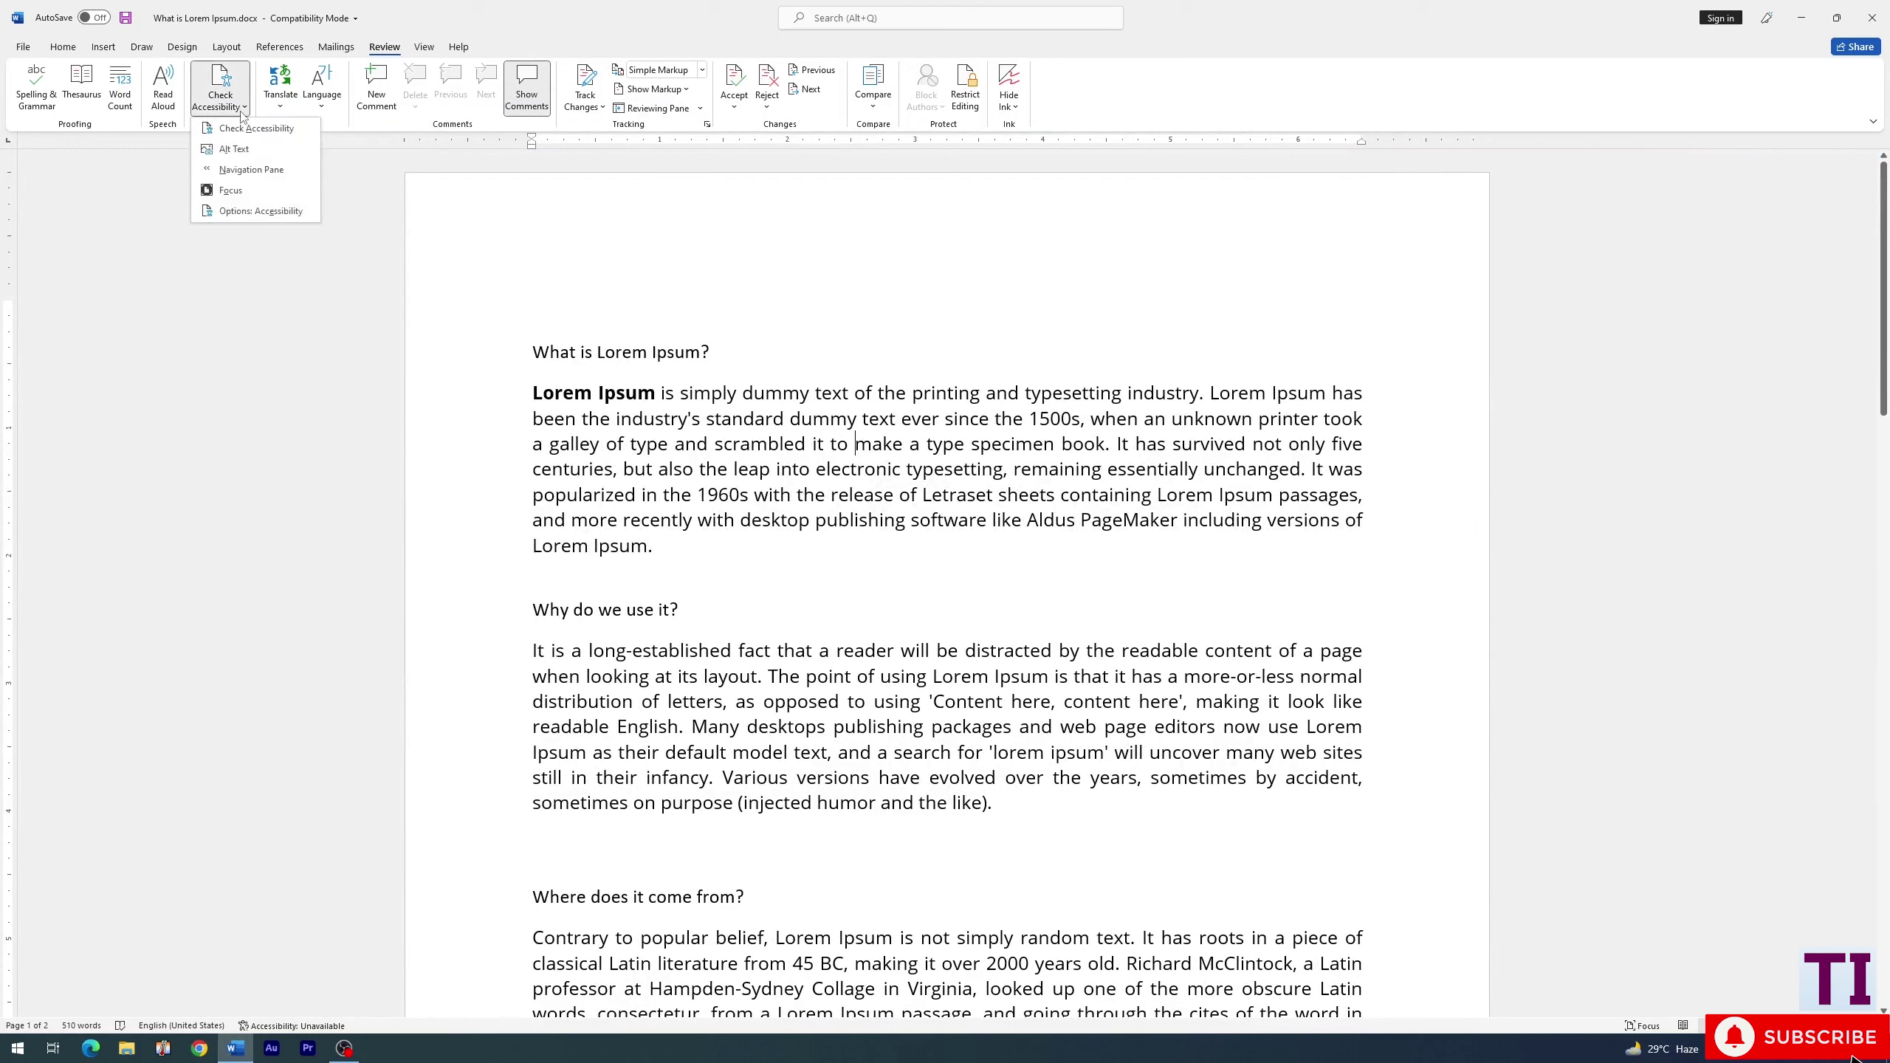
click(245, 176)
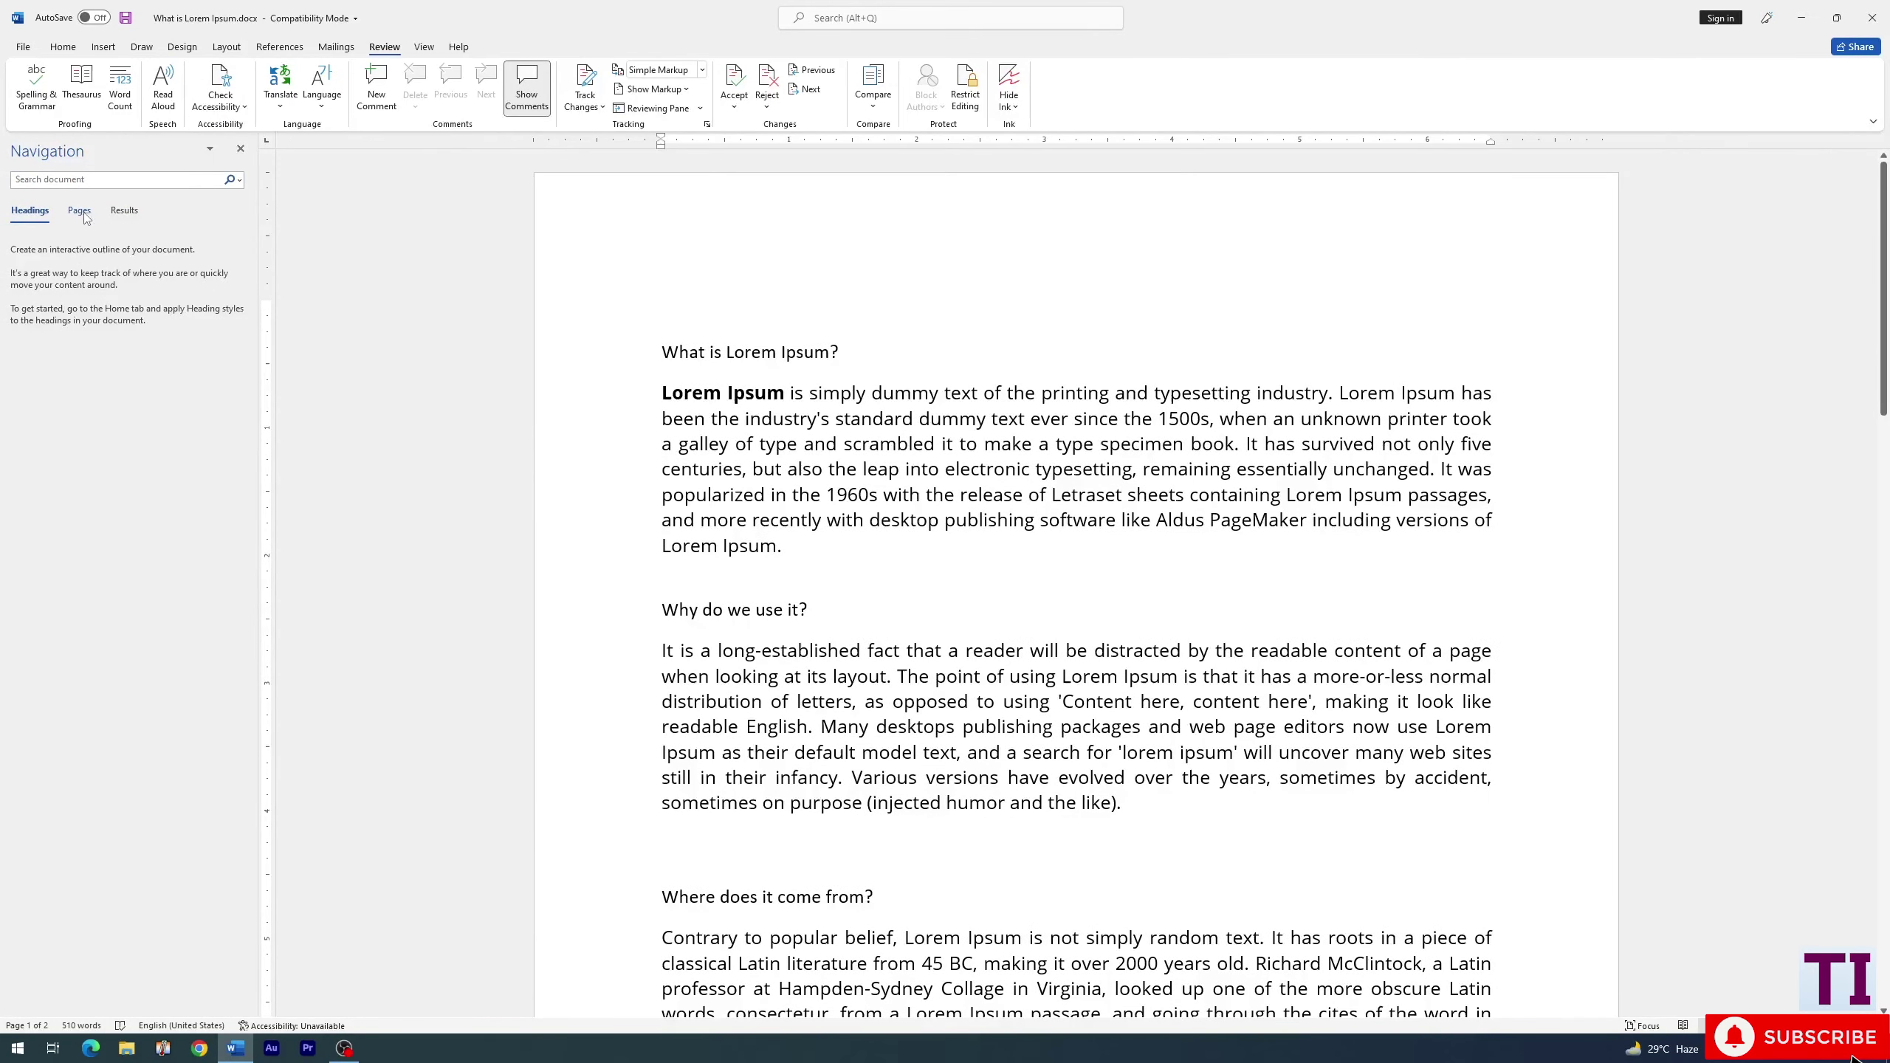
View the two page thumbnails in the Navigation pane's Pages tab, then close the pane
click(84, 211)
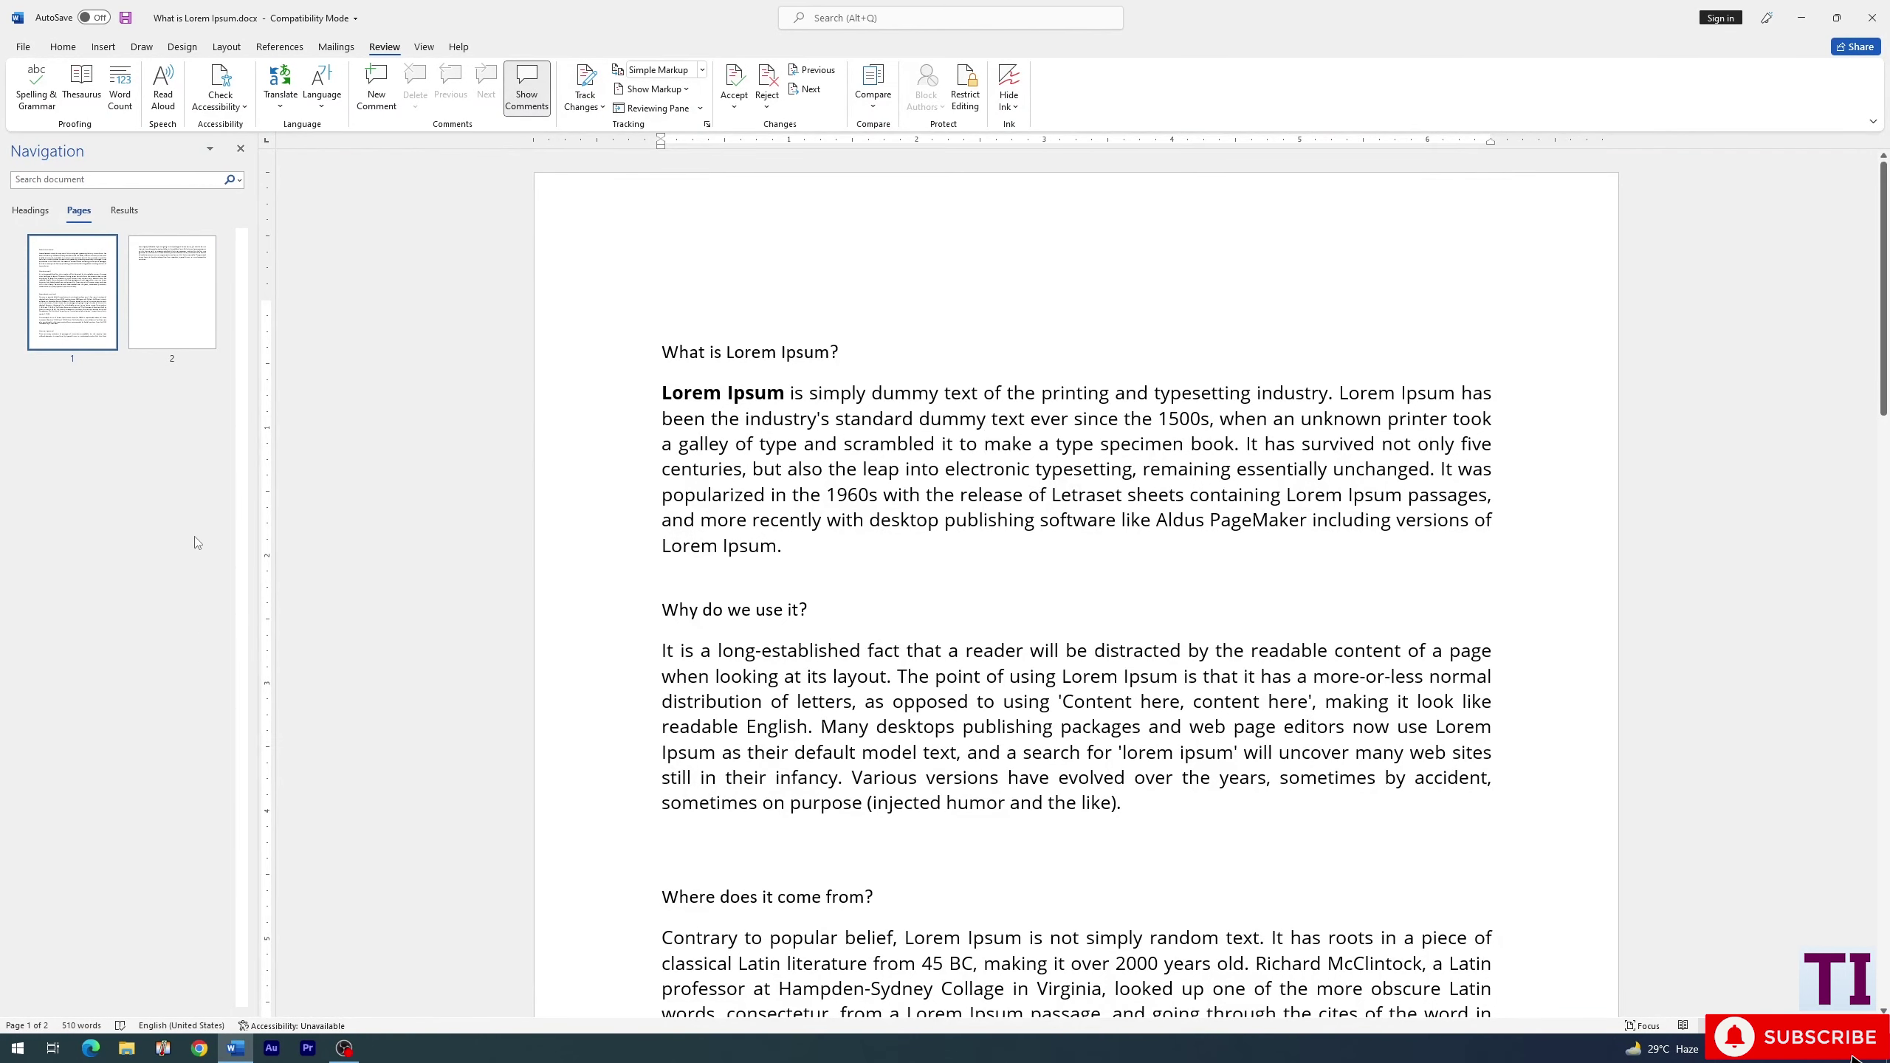
click(246, 154)
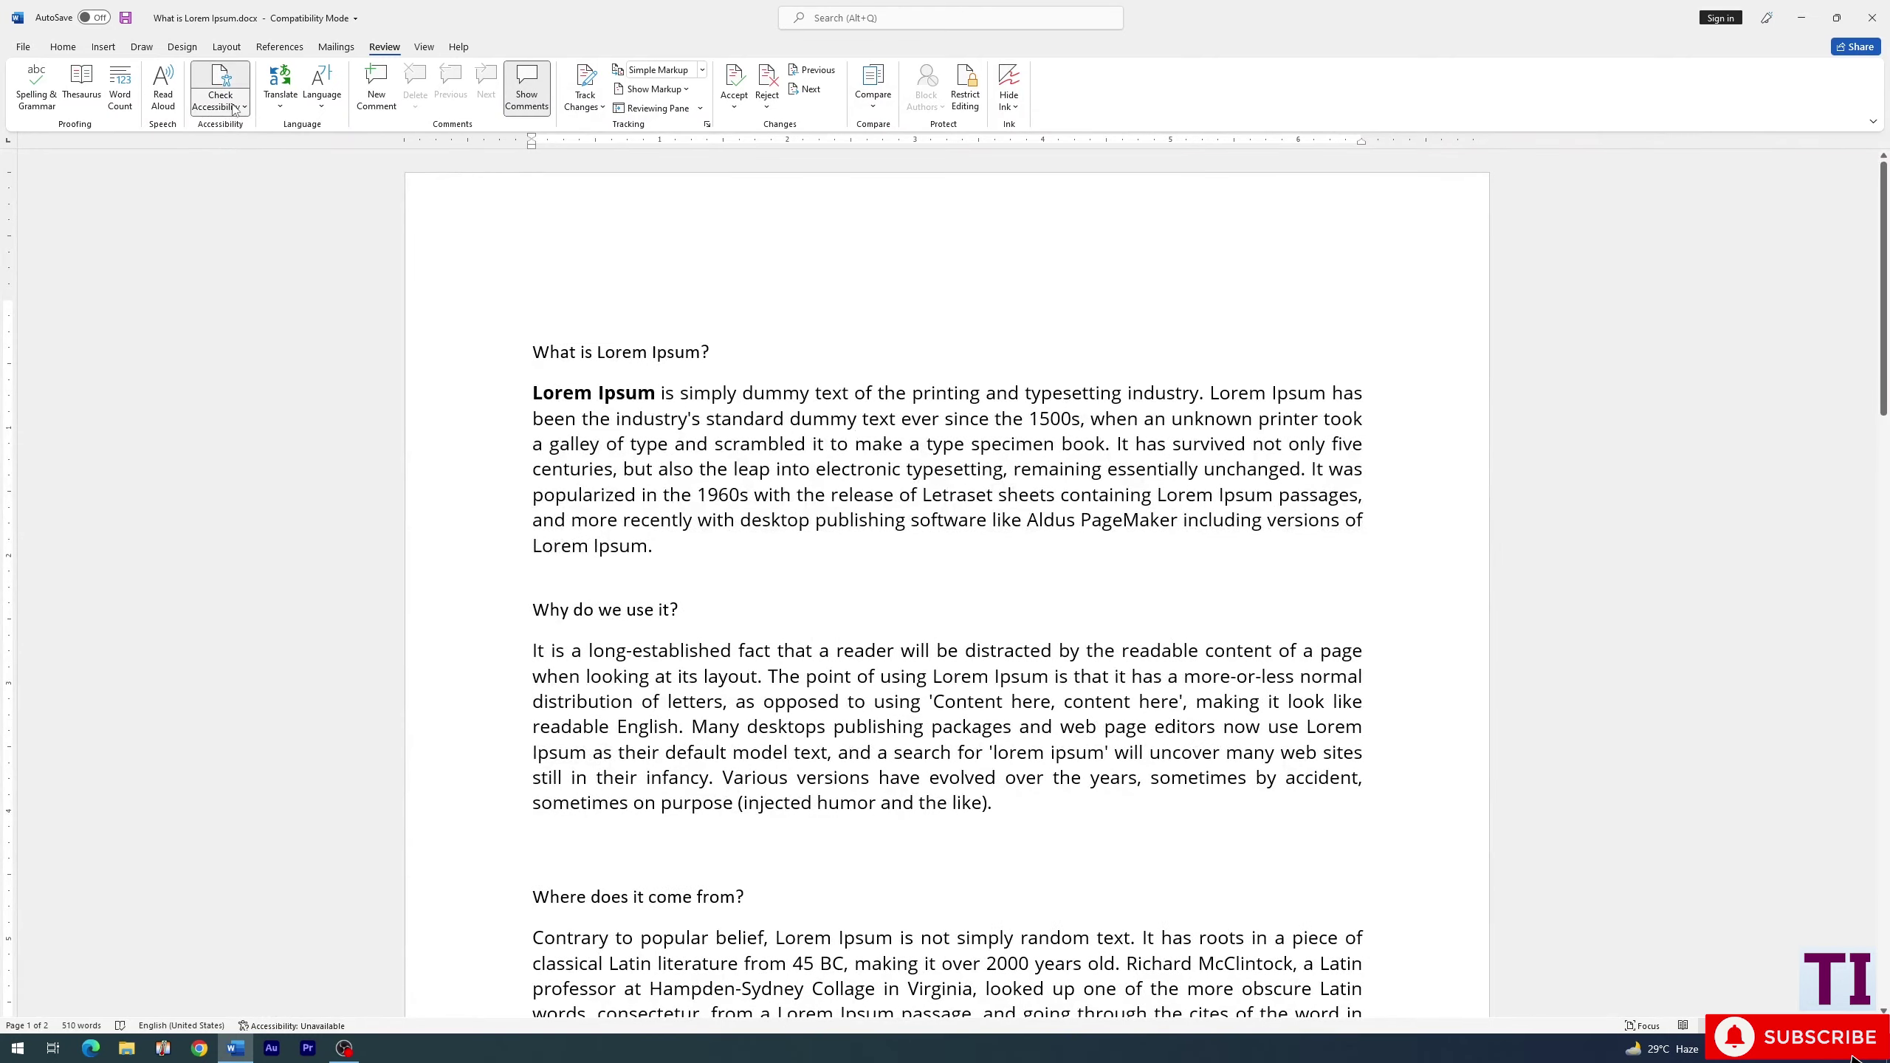
click(220, 96)
click(238, 193)
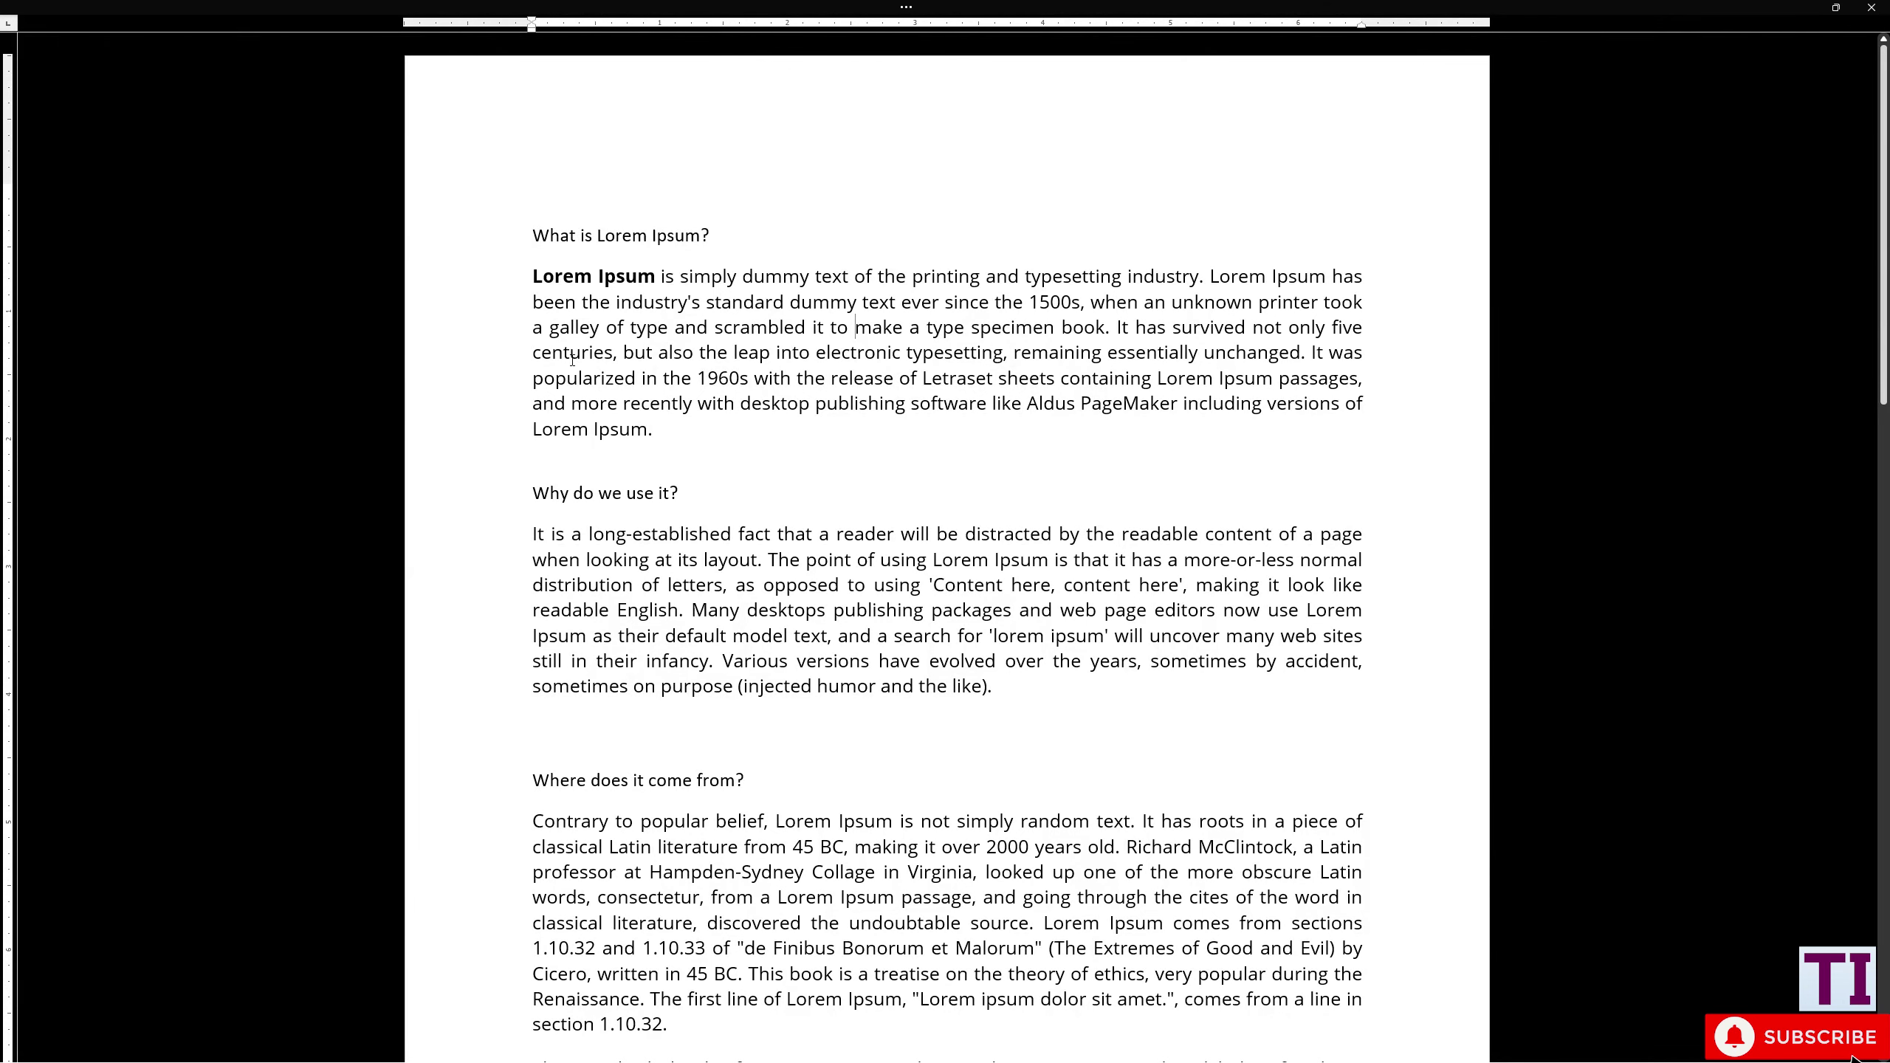
scroll(769, 352, down, 5)
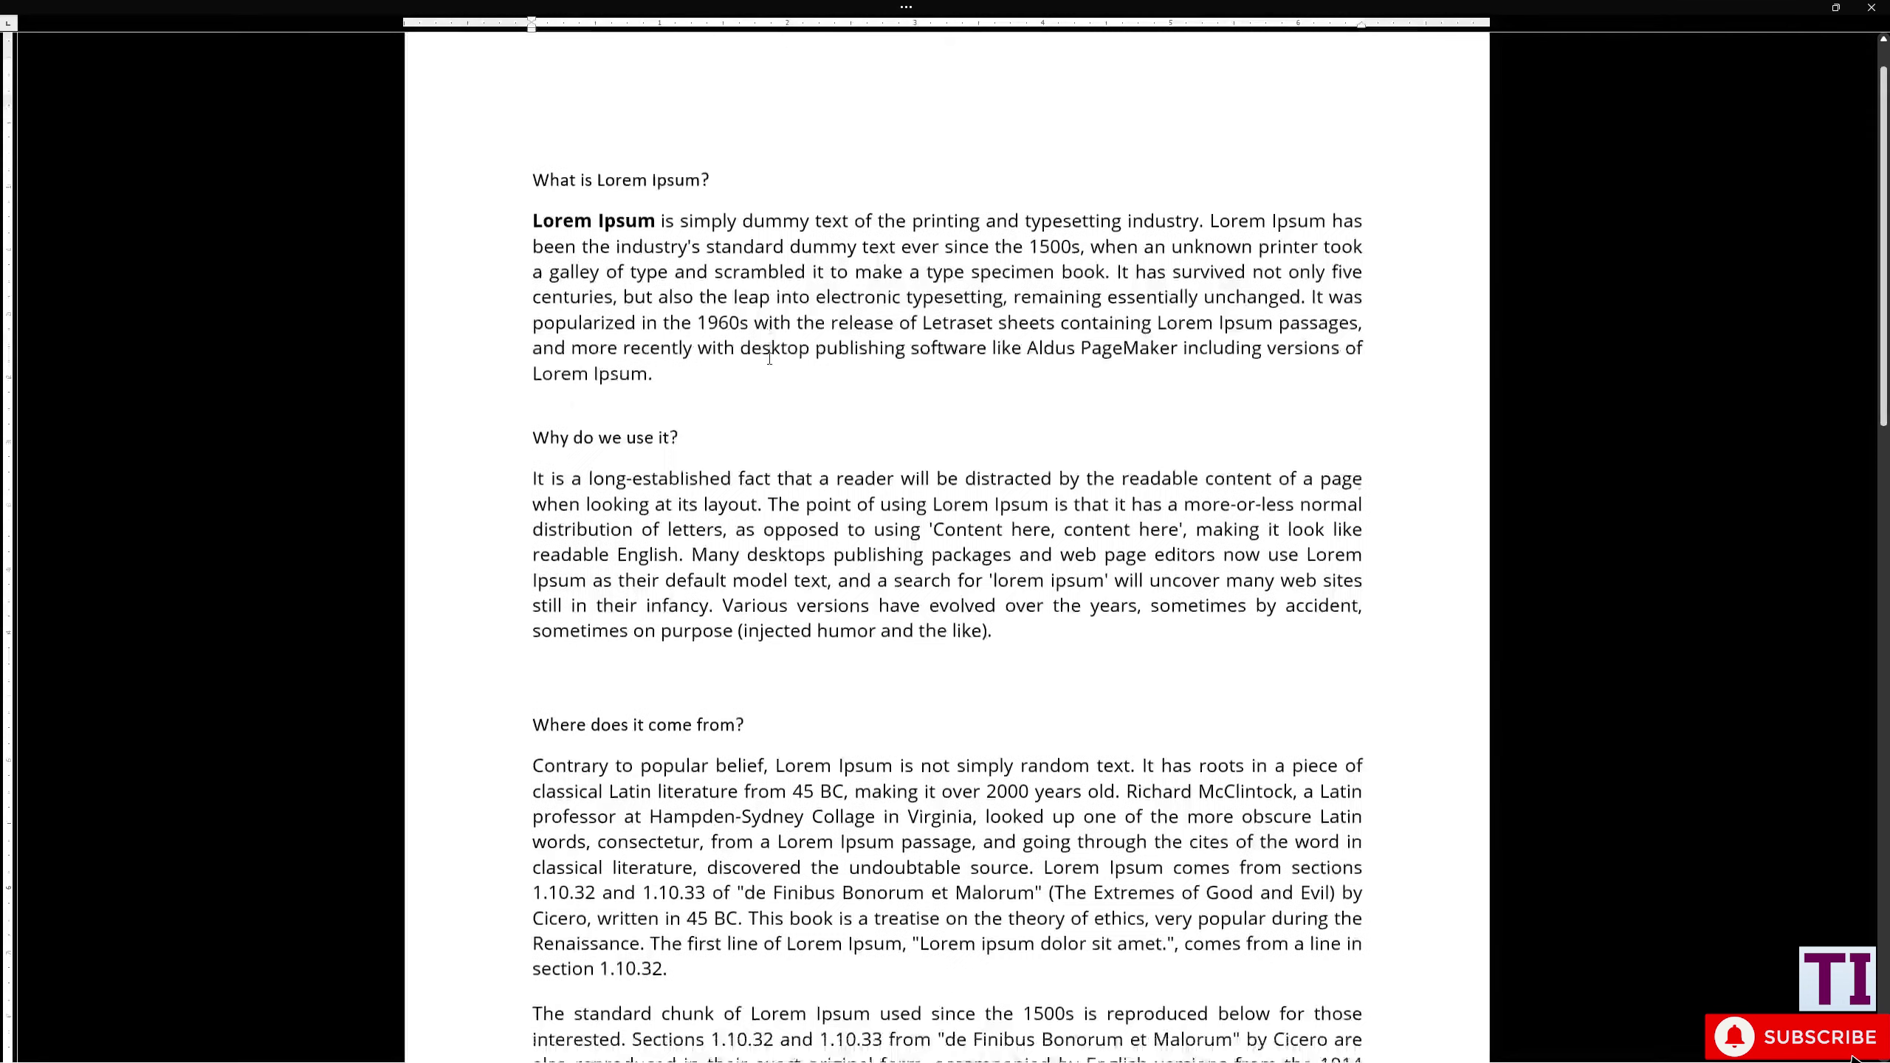
scroll(769, 358, up, 5)
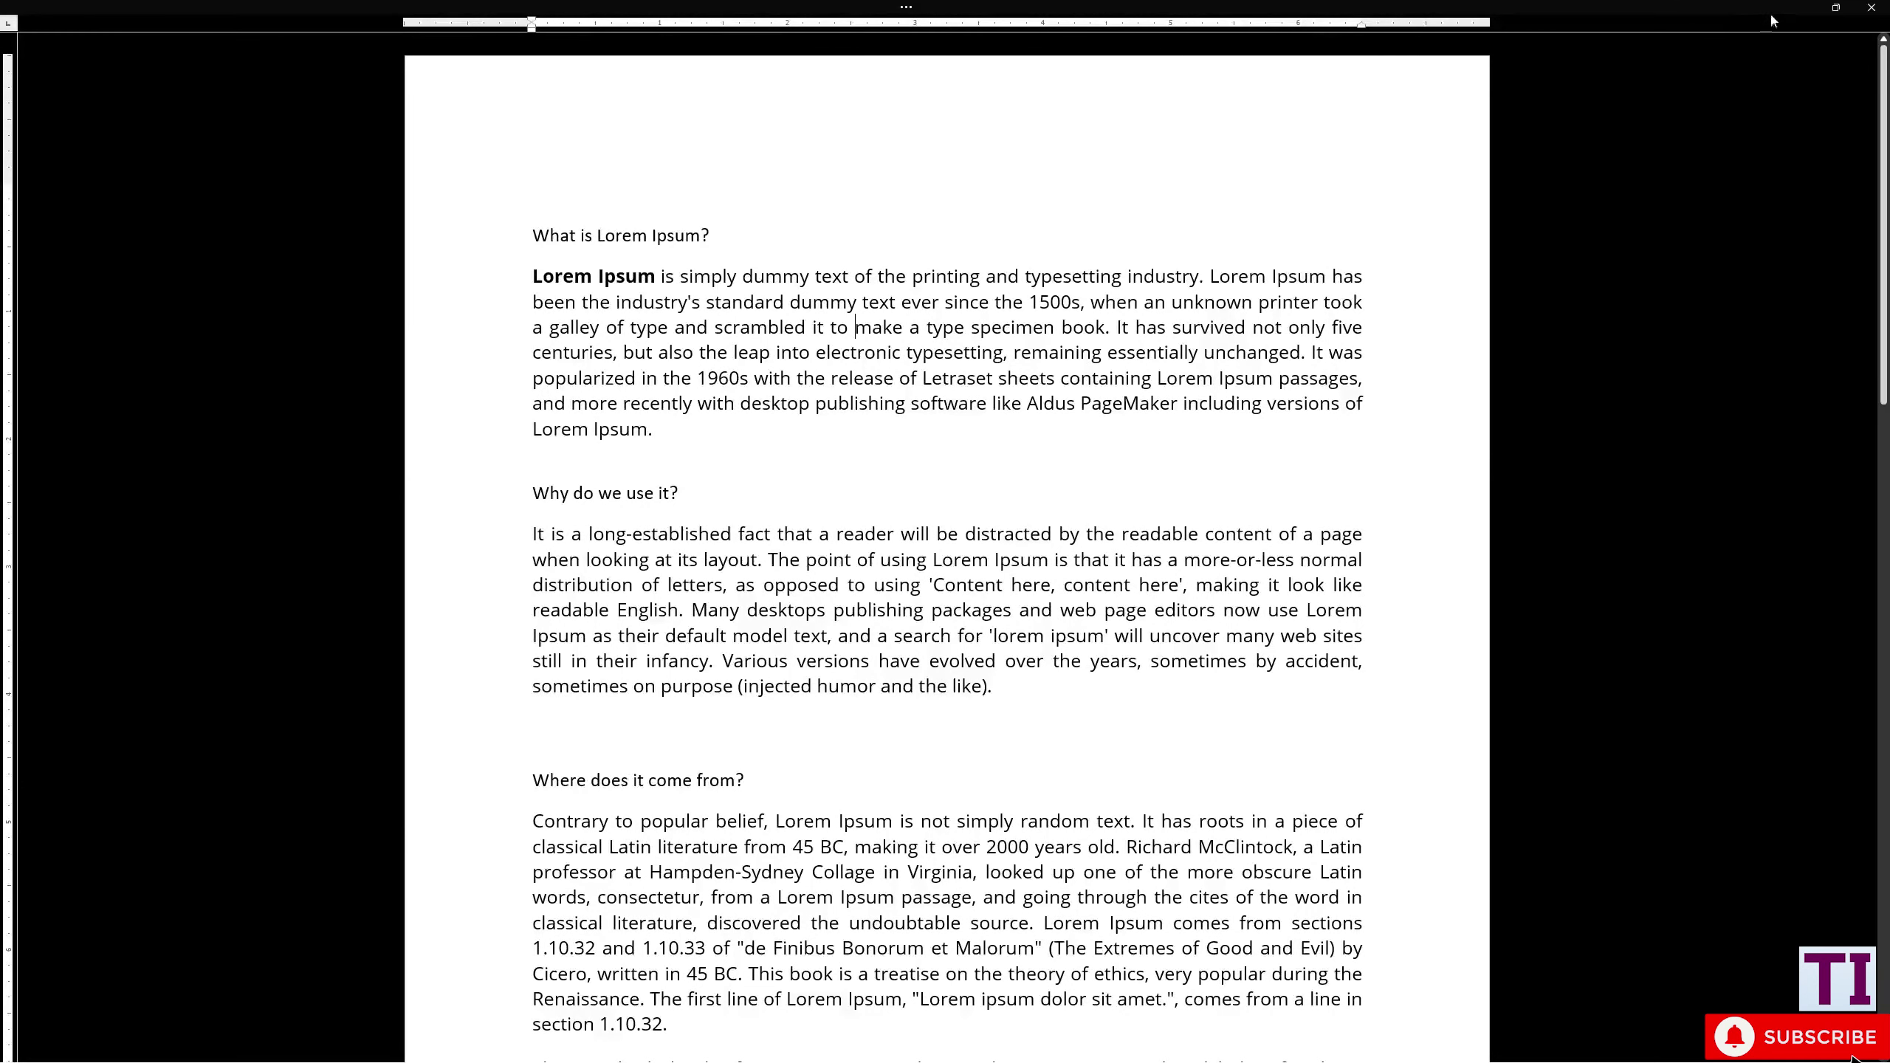
key(Escape)
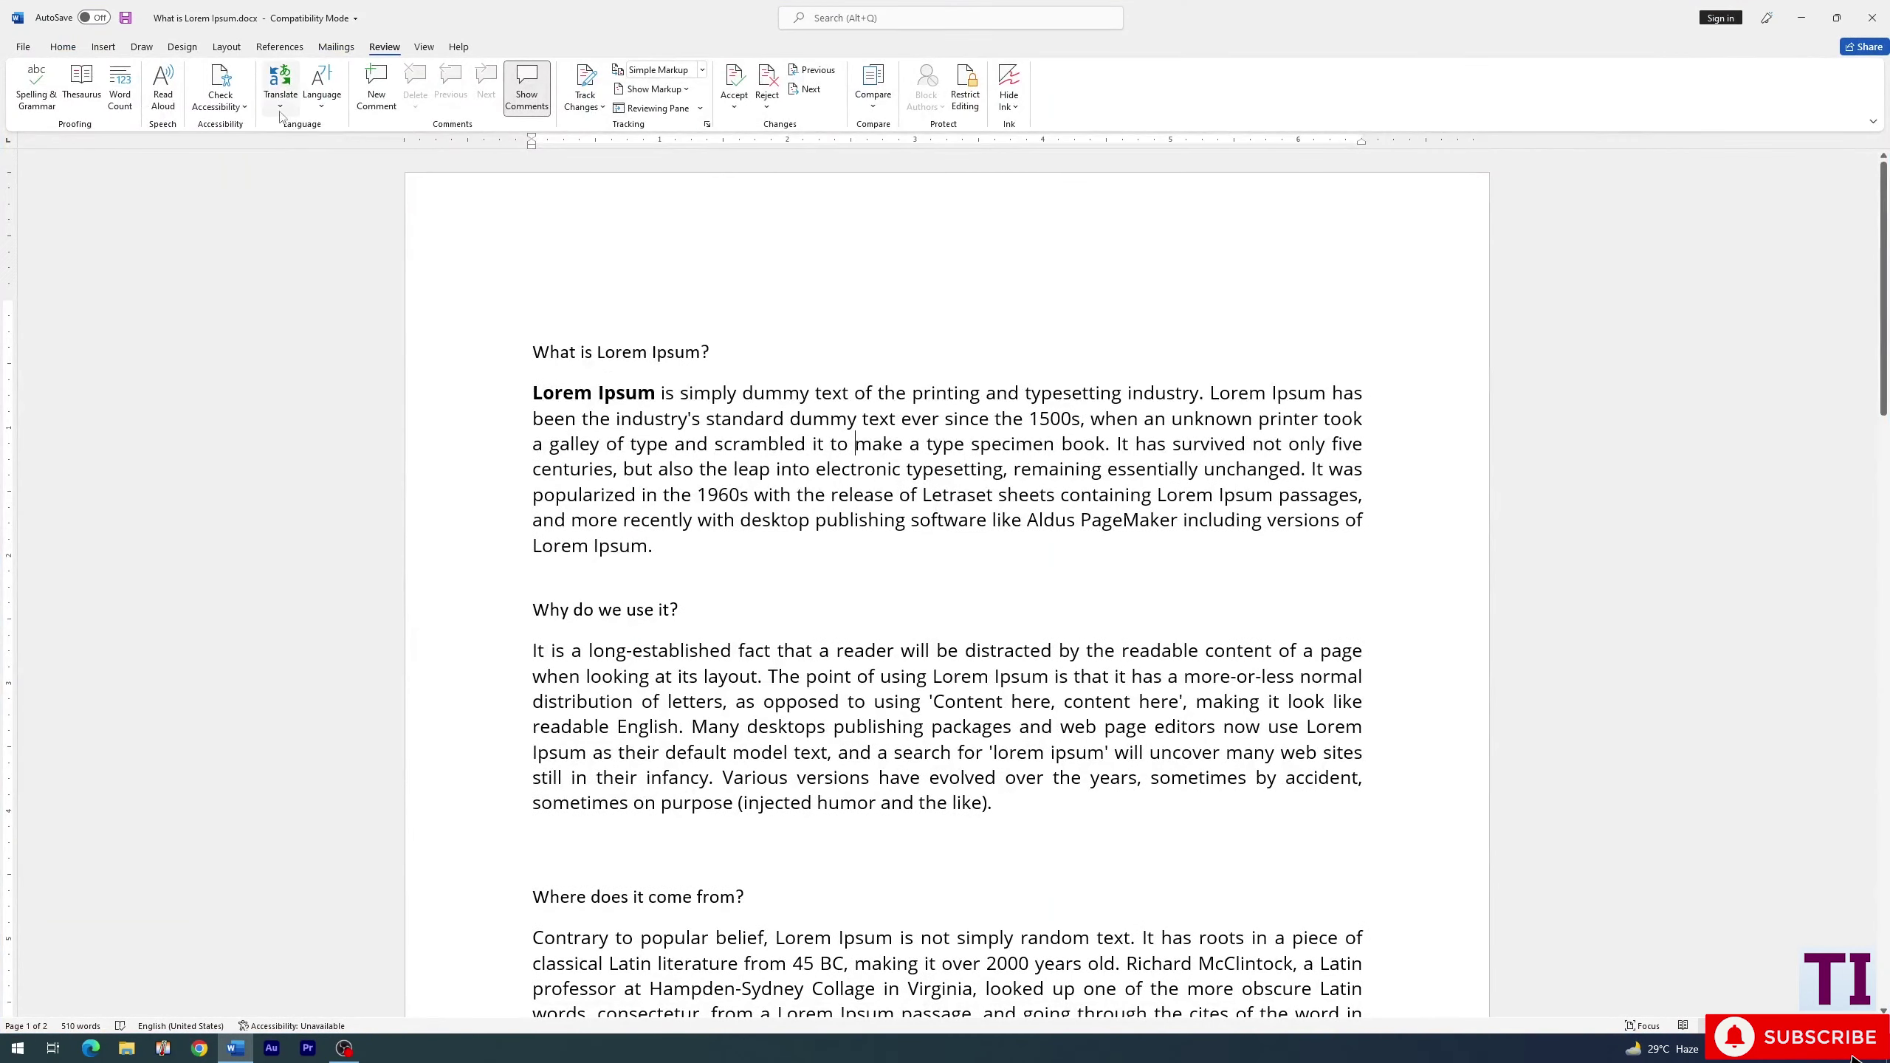
Browse the Translate and Language options, then add a new comment on the word 'and'
click(279, 107)
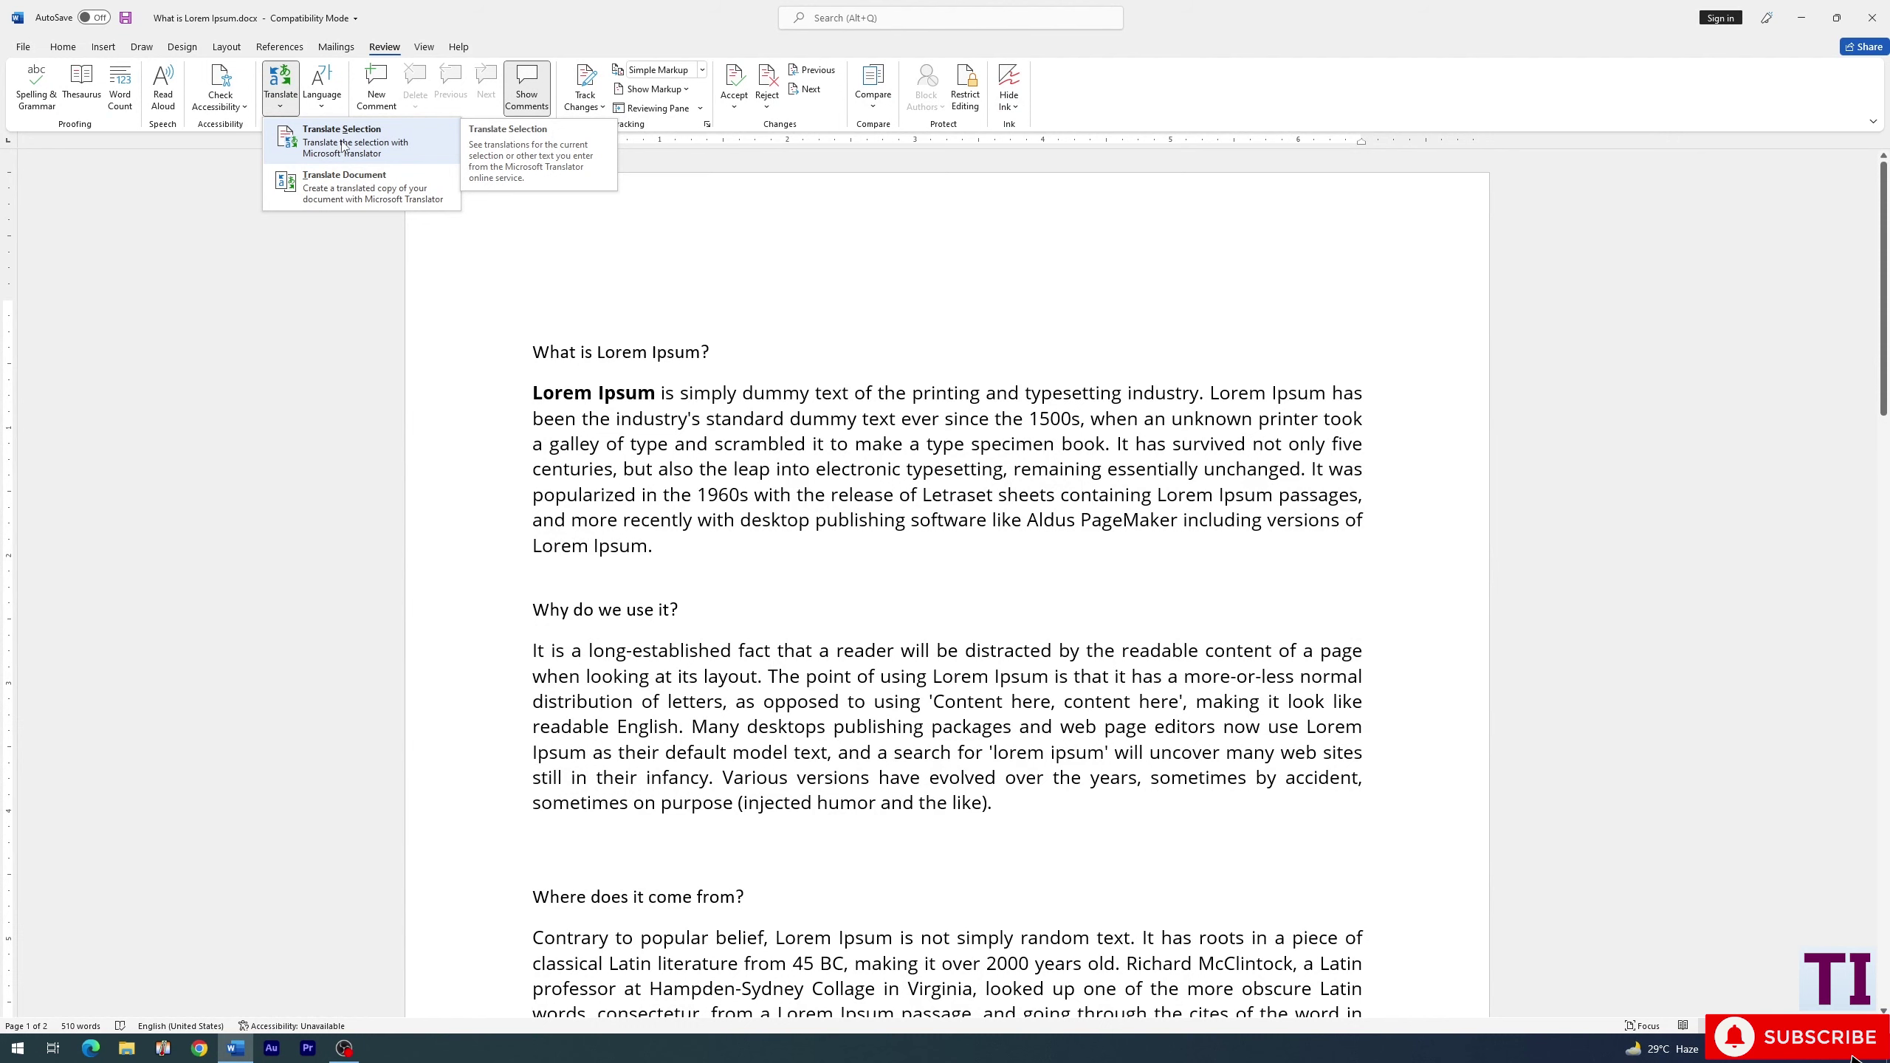
click(324, 104)
click(486, 17)
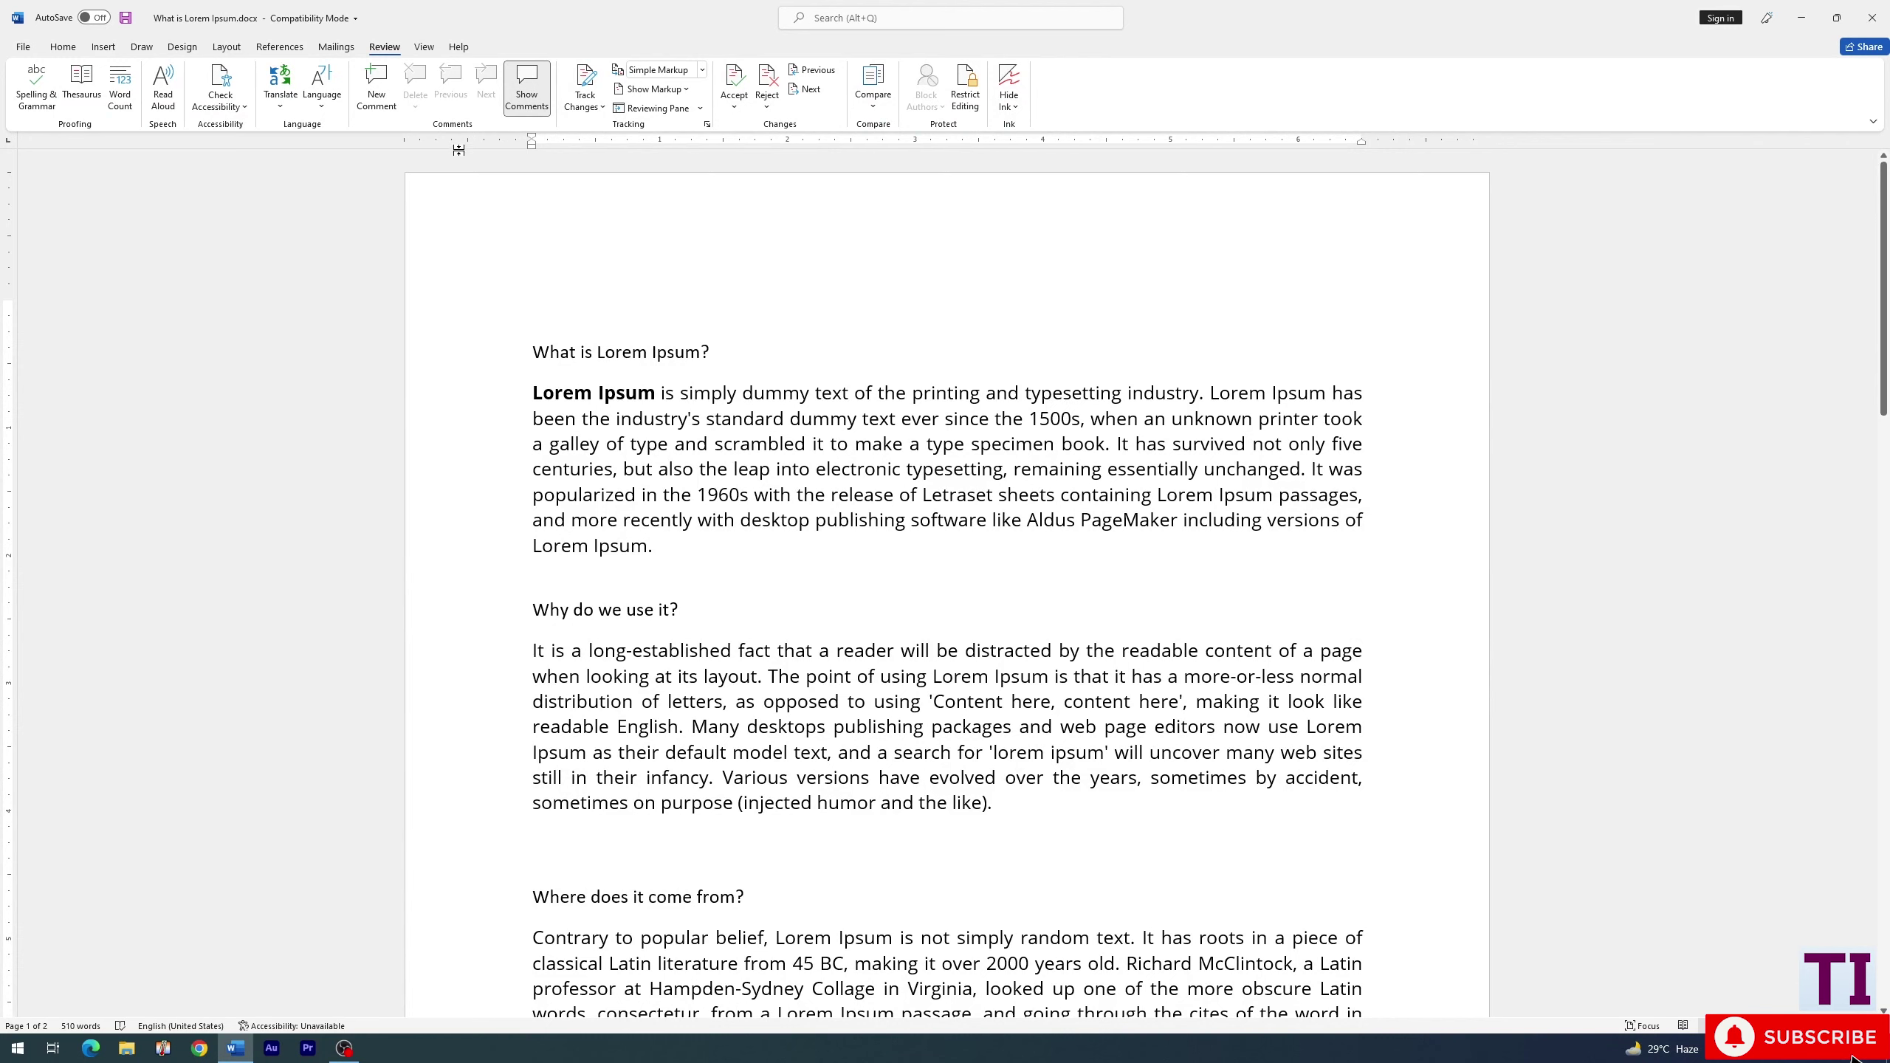
click(376, 86)
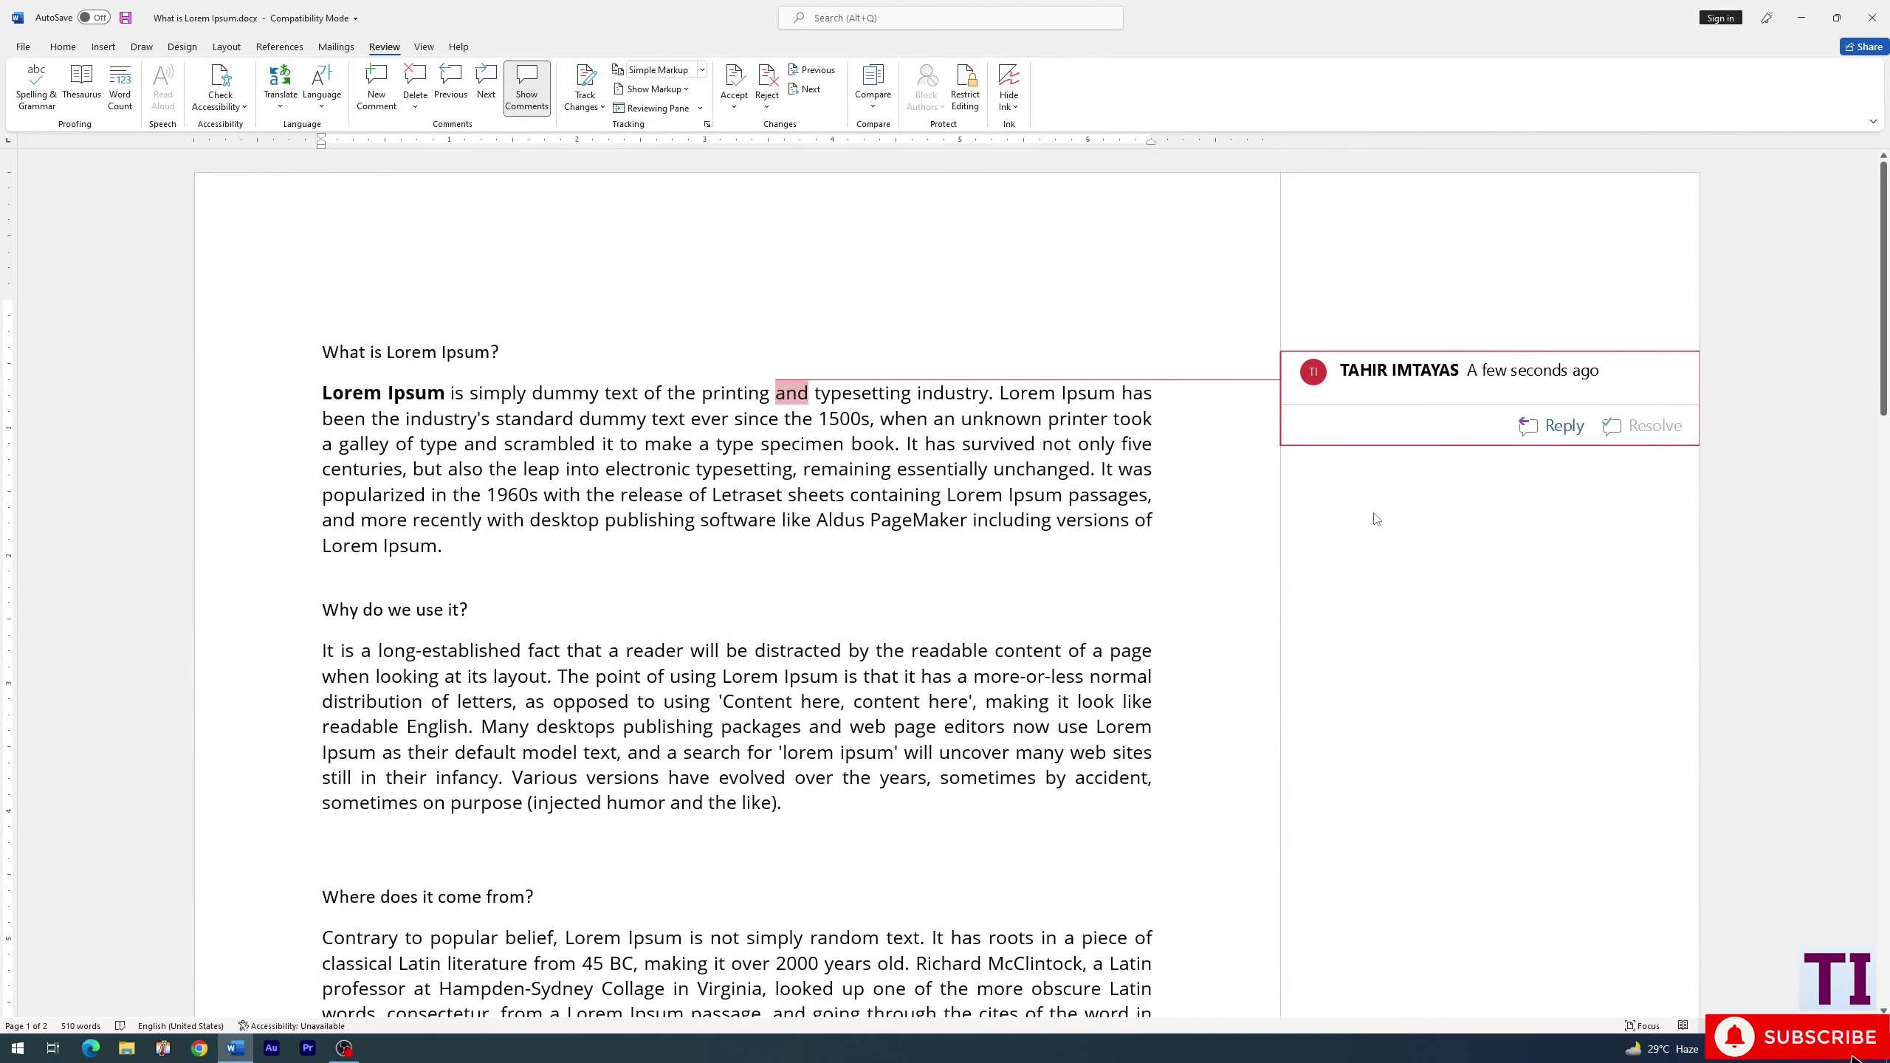
Hide the comments margin, open the empty comment on 'and', and delete it
click(1364, 517)
click(1348, 444)
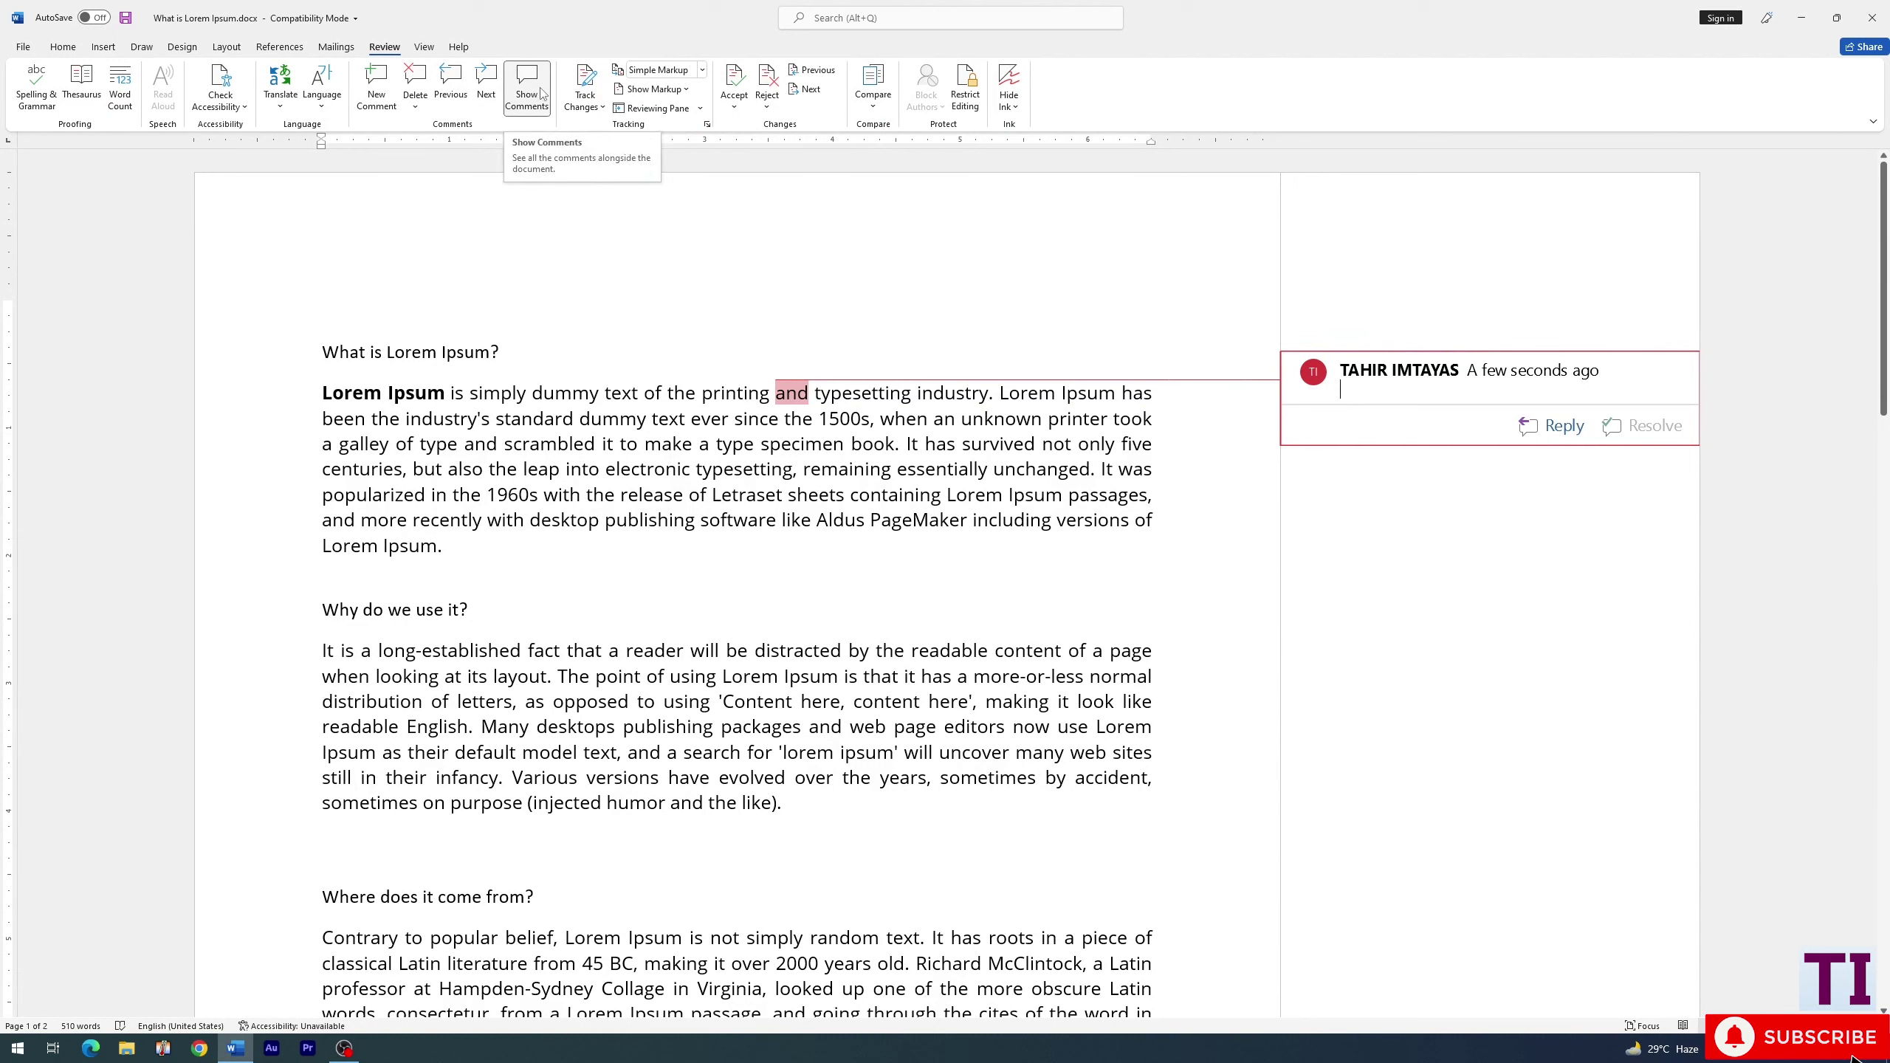
click(539, 94)
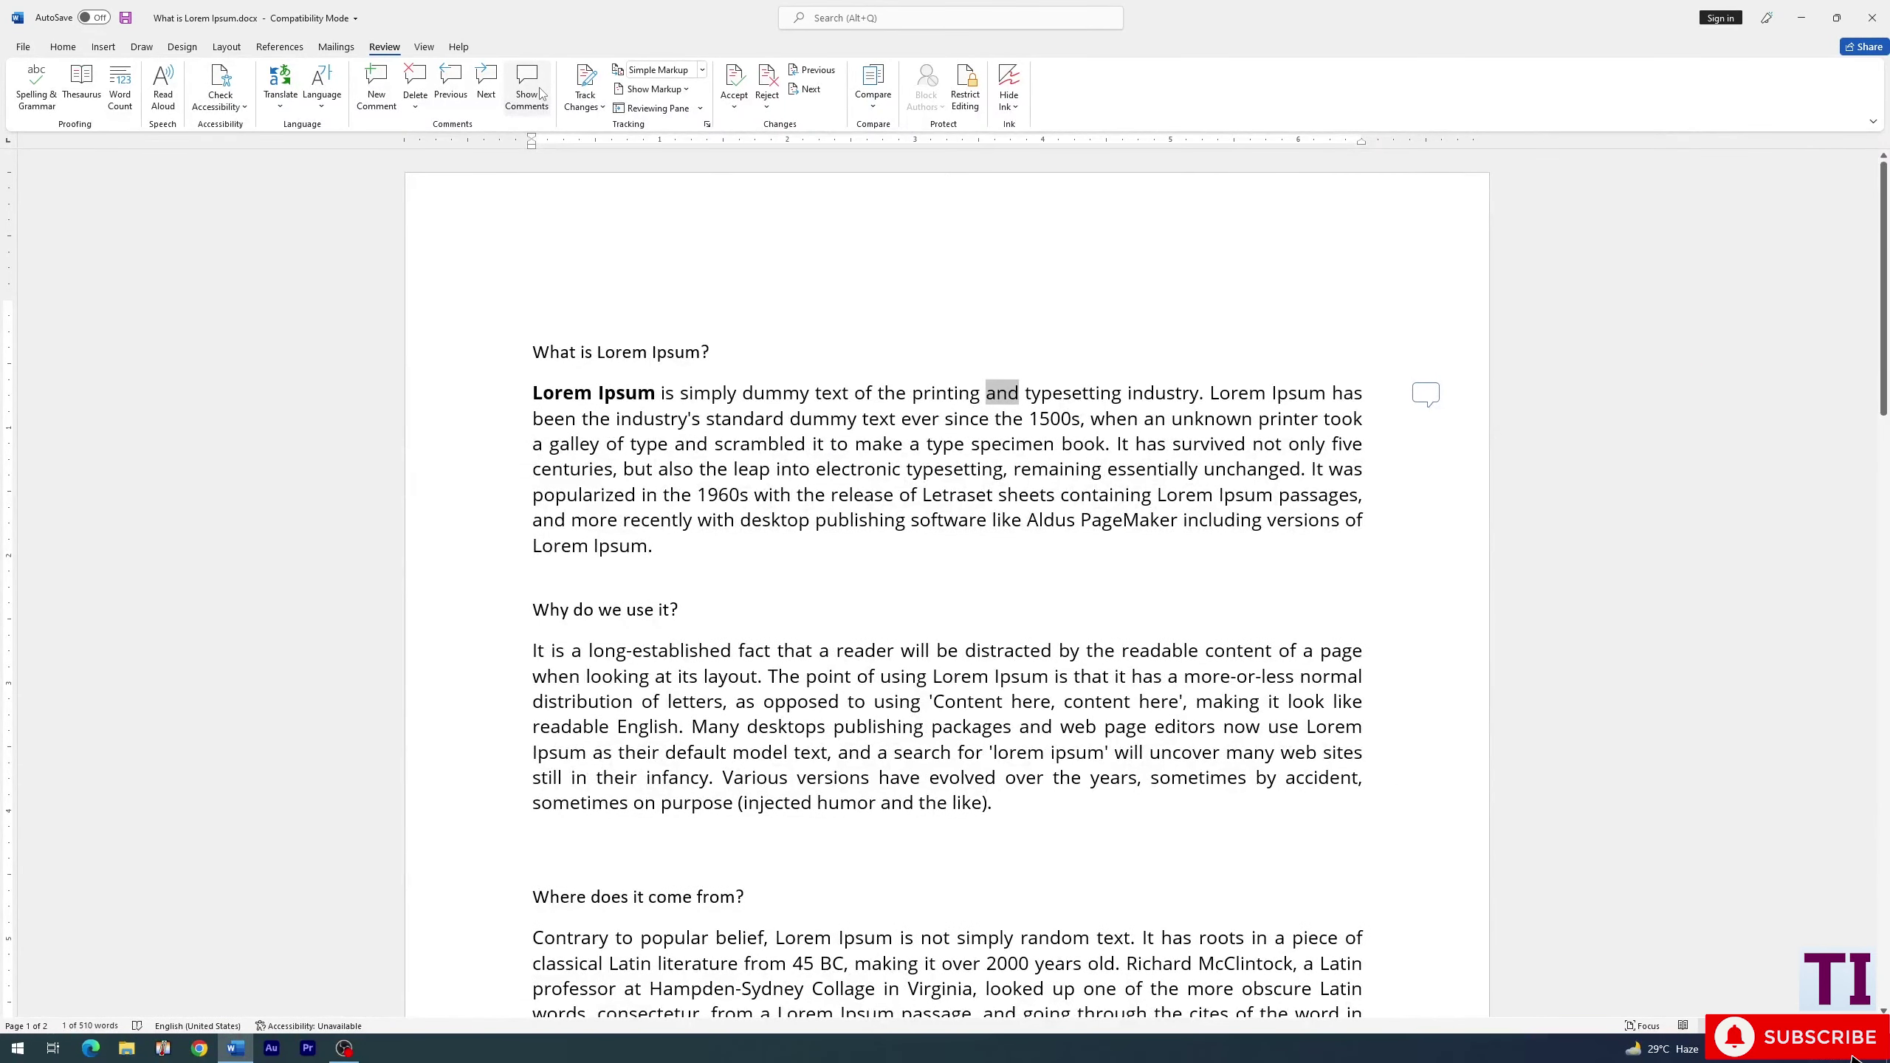
click(1425, 398)
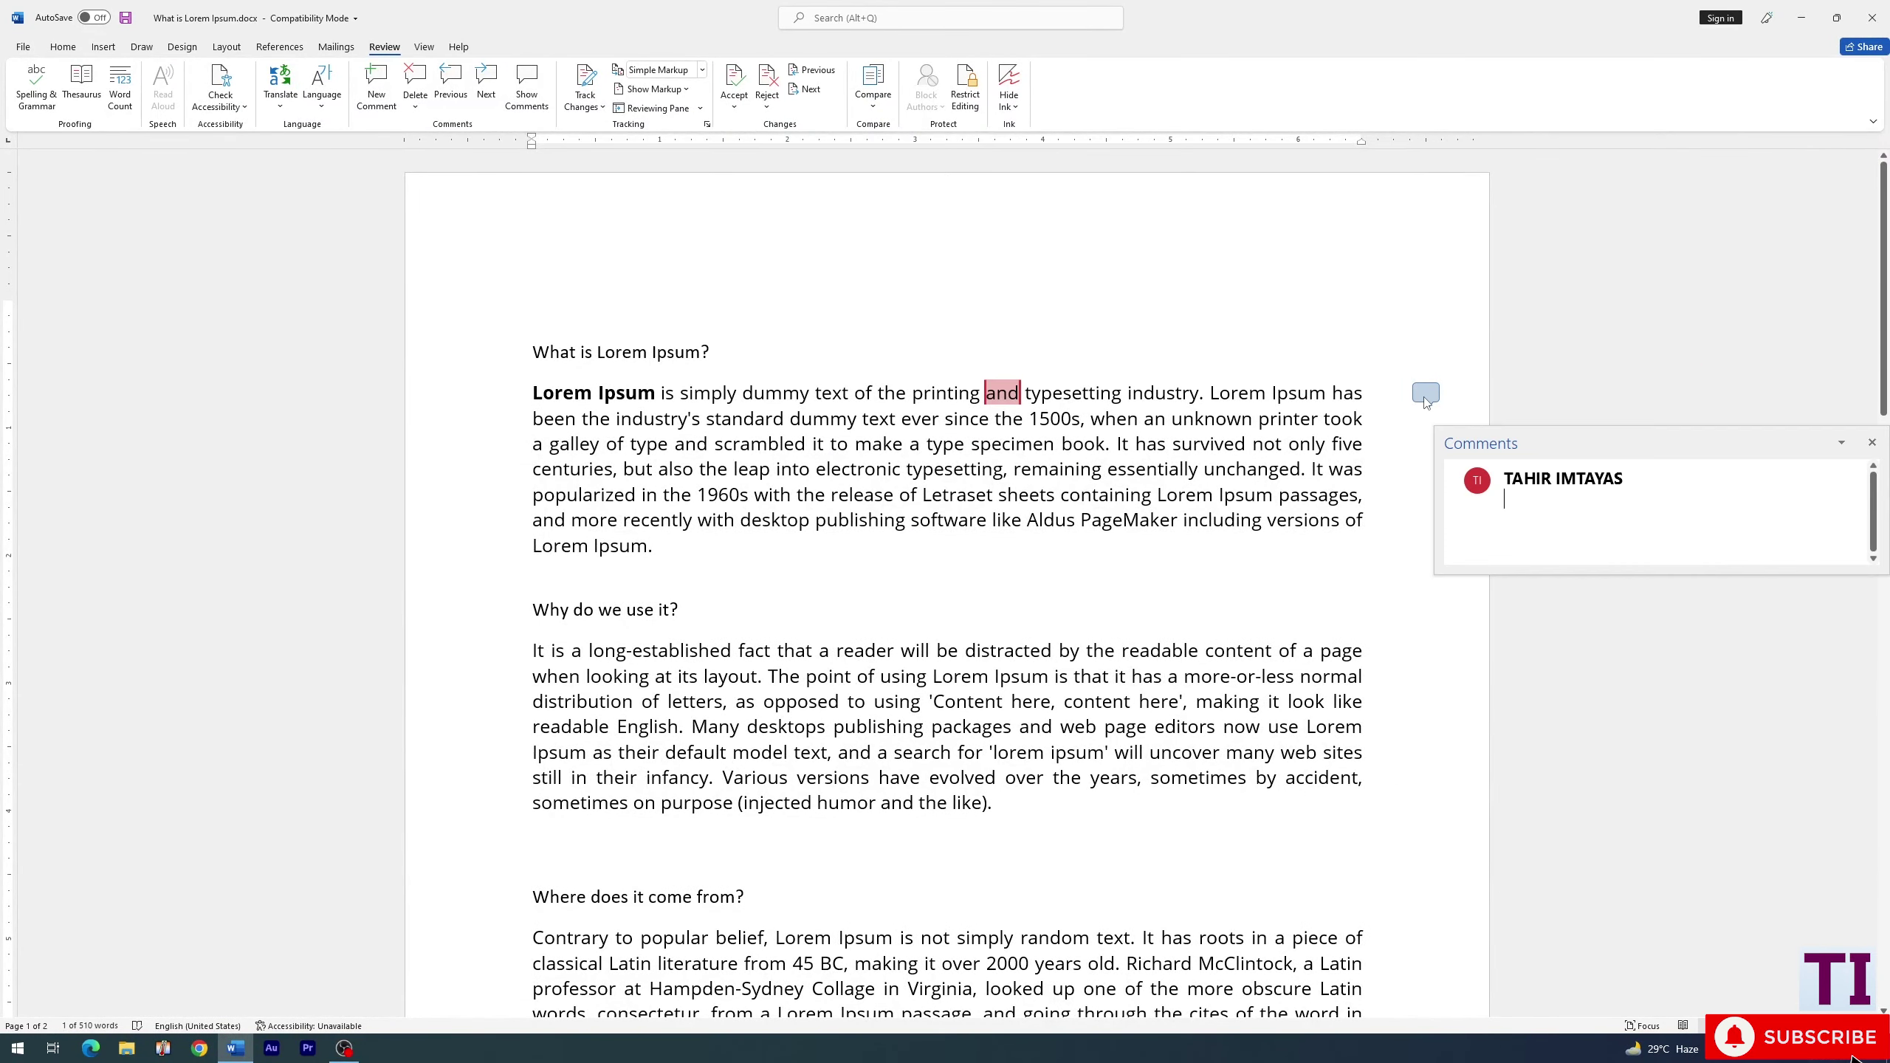
click(417, 76)
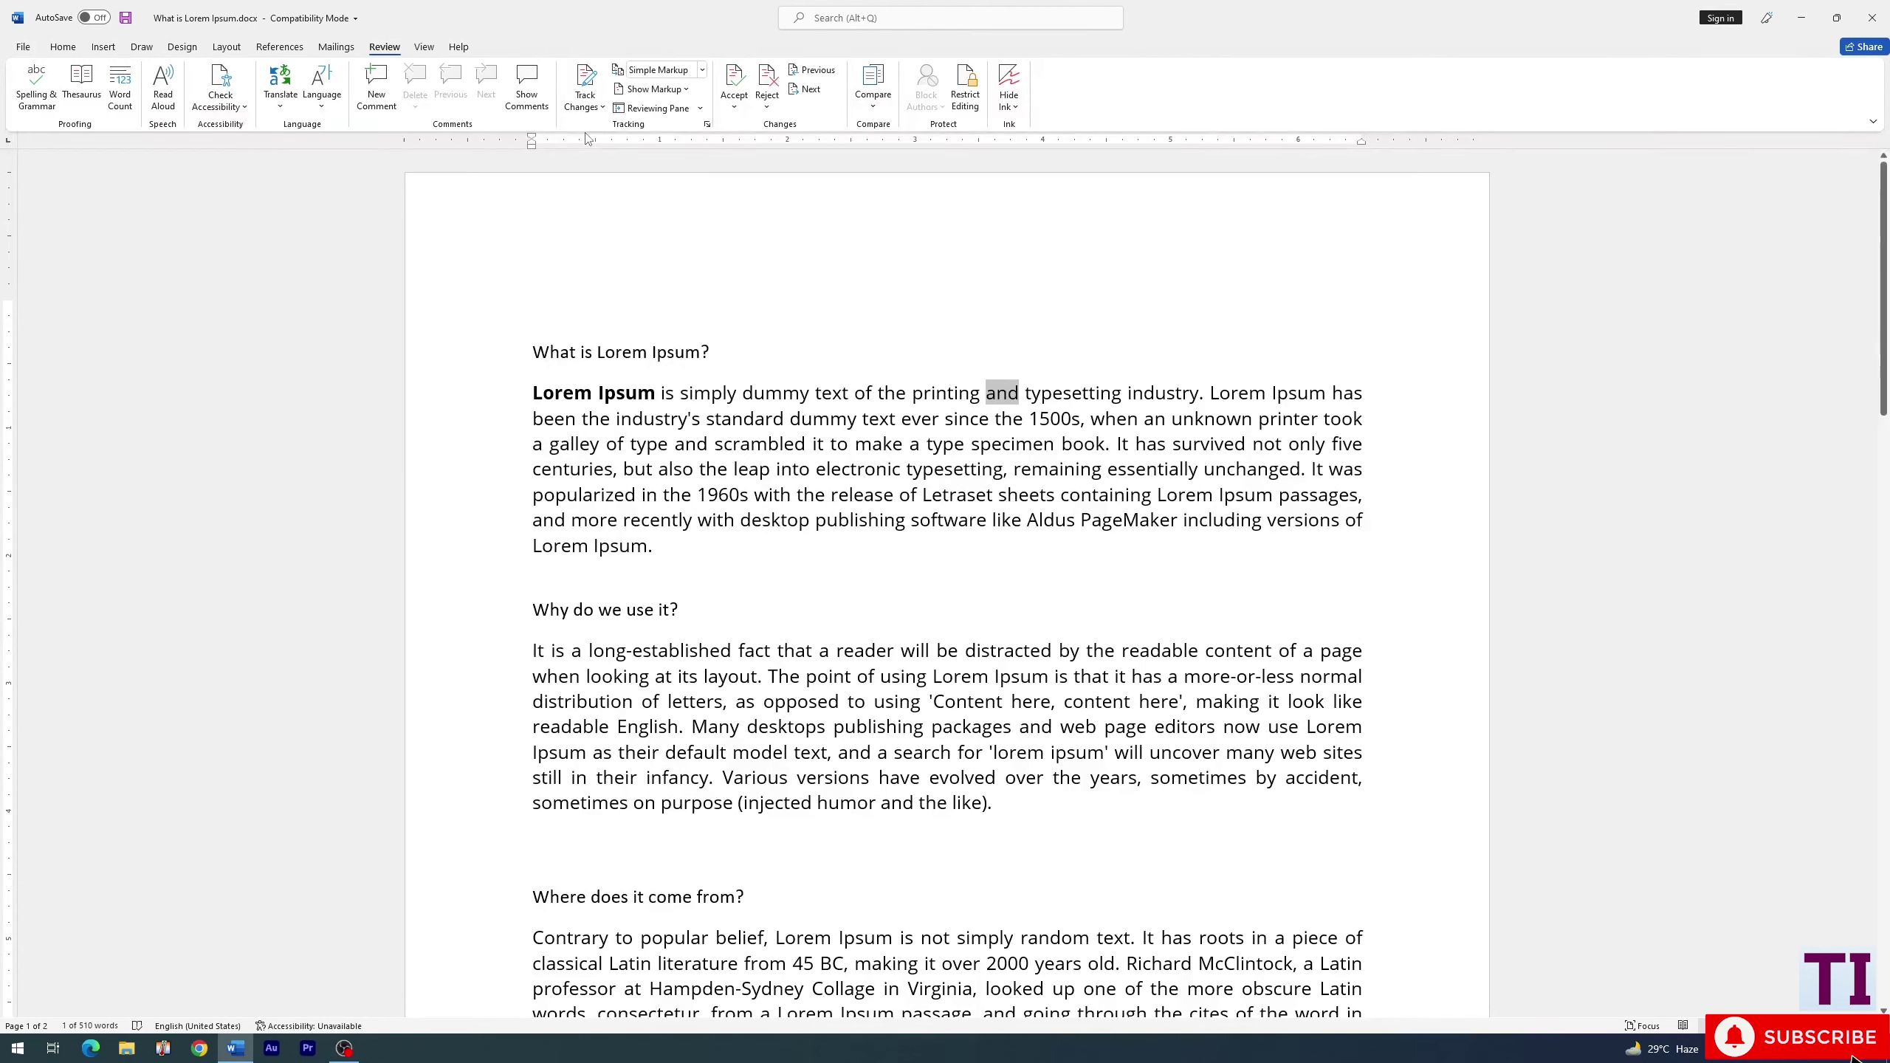
Turn on Track Changes and step through the misspelled words like 'passge' with Alt+F7
click(586, 82)
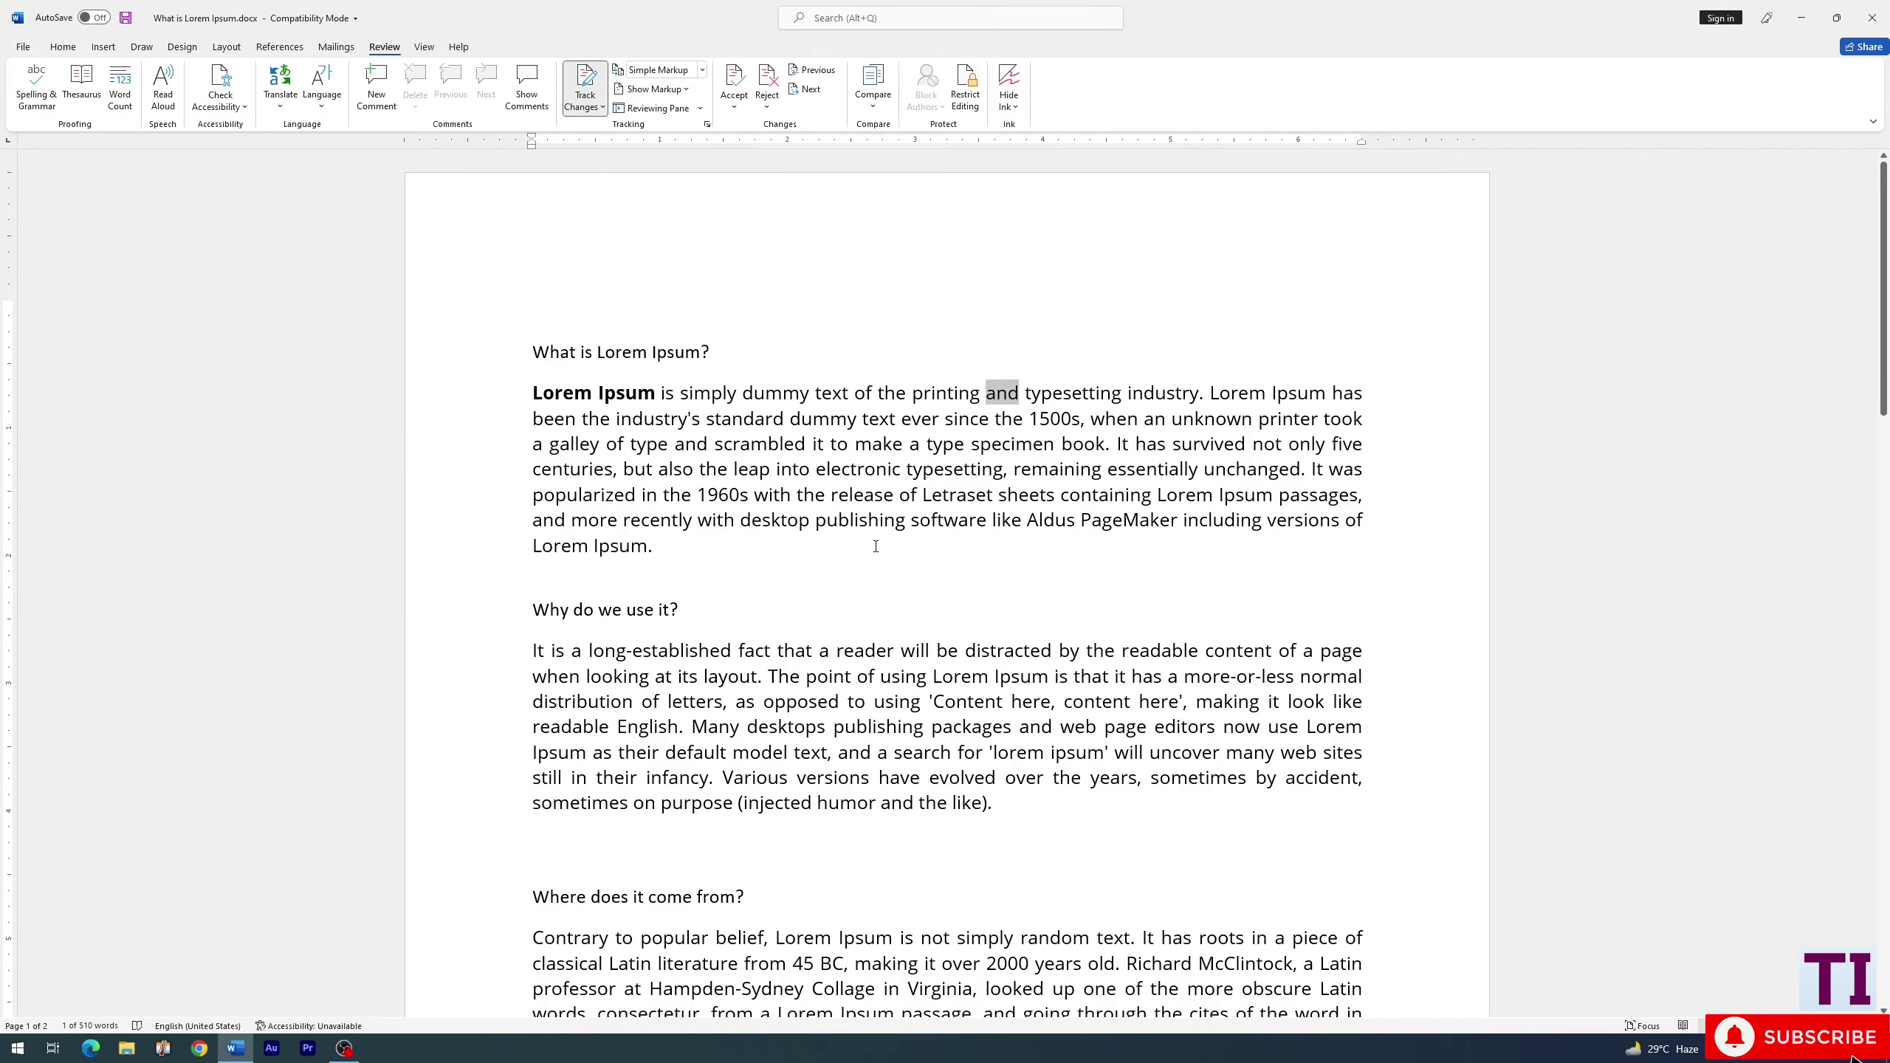
key(Left)
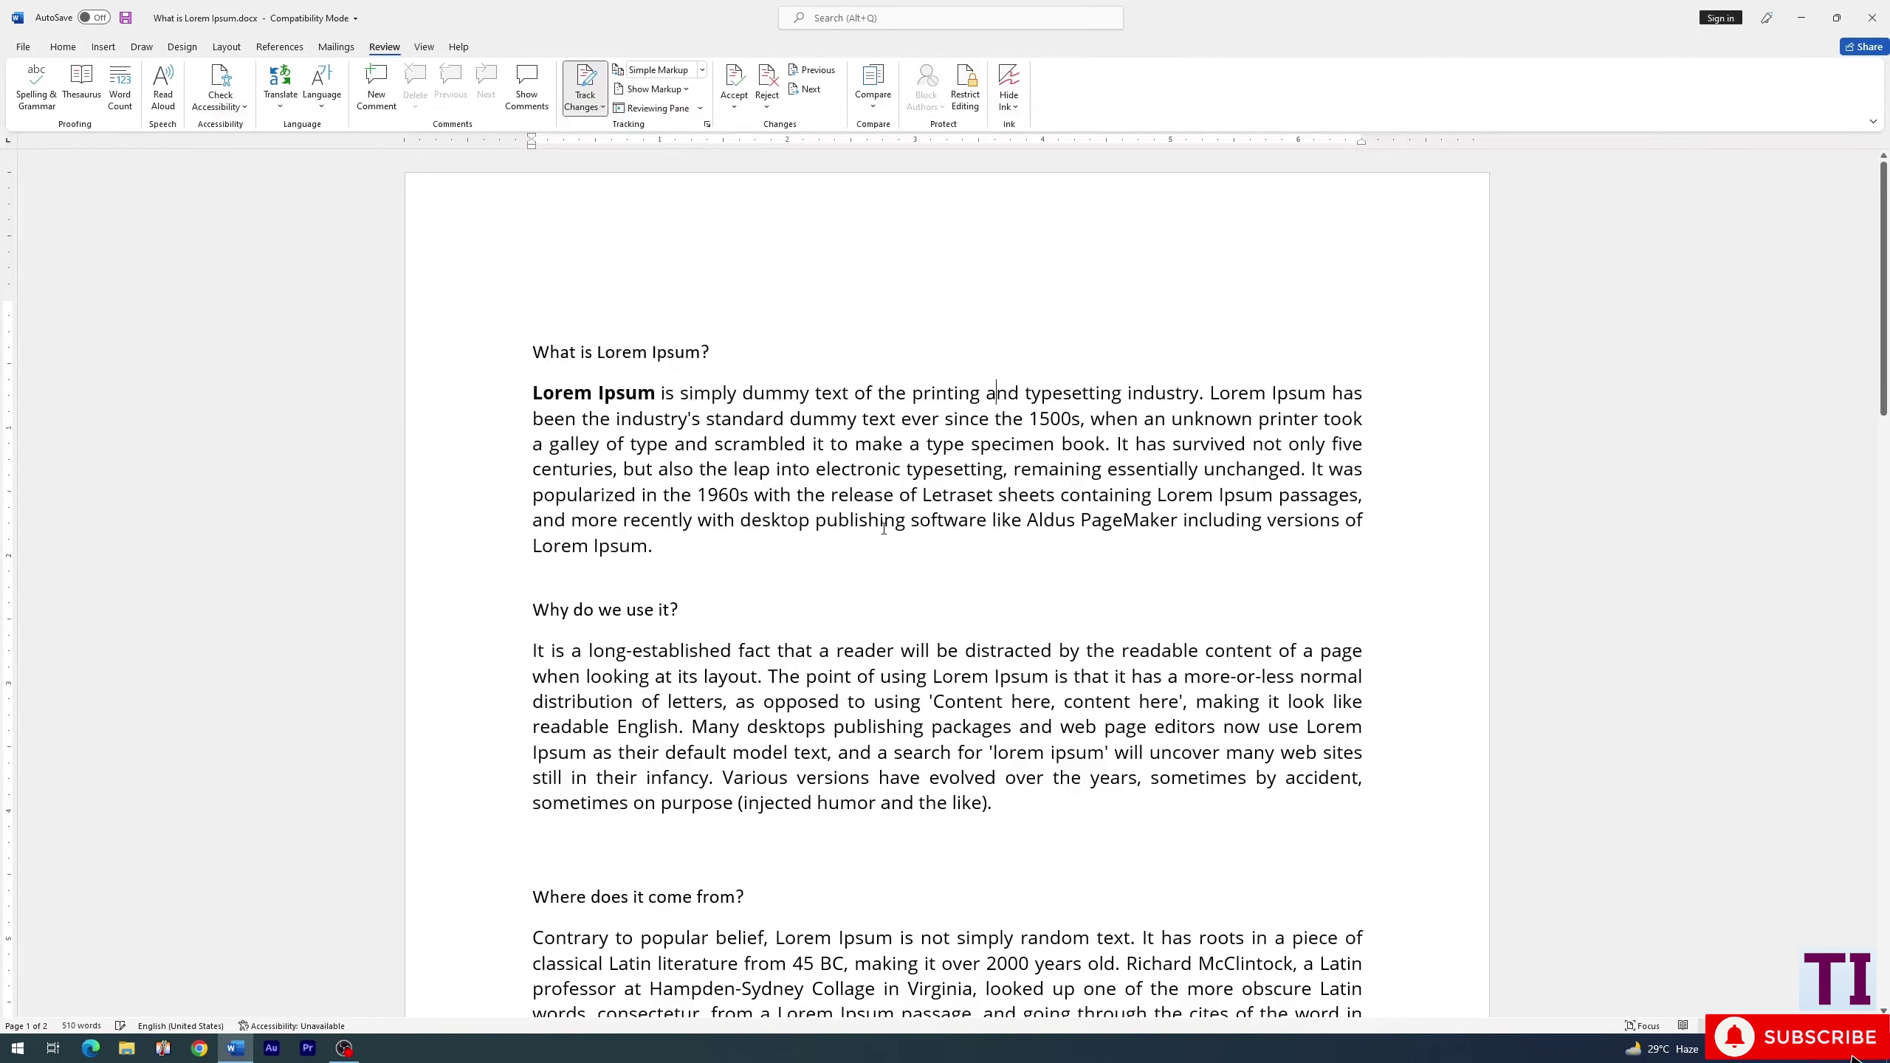
key(alt+F7)
key(alt+F7)
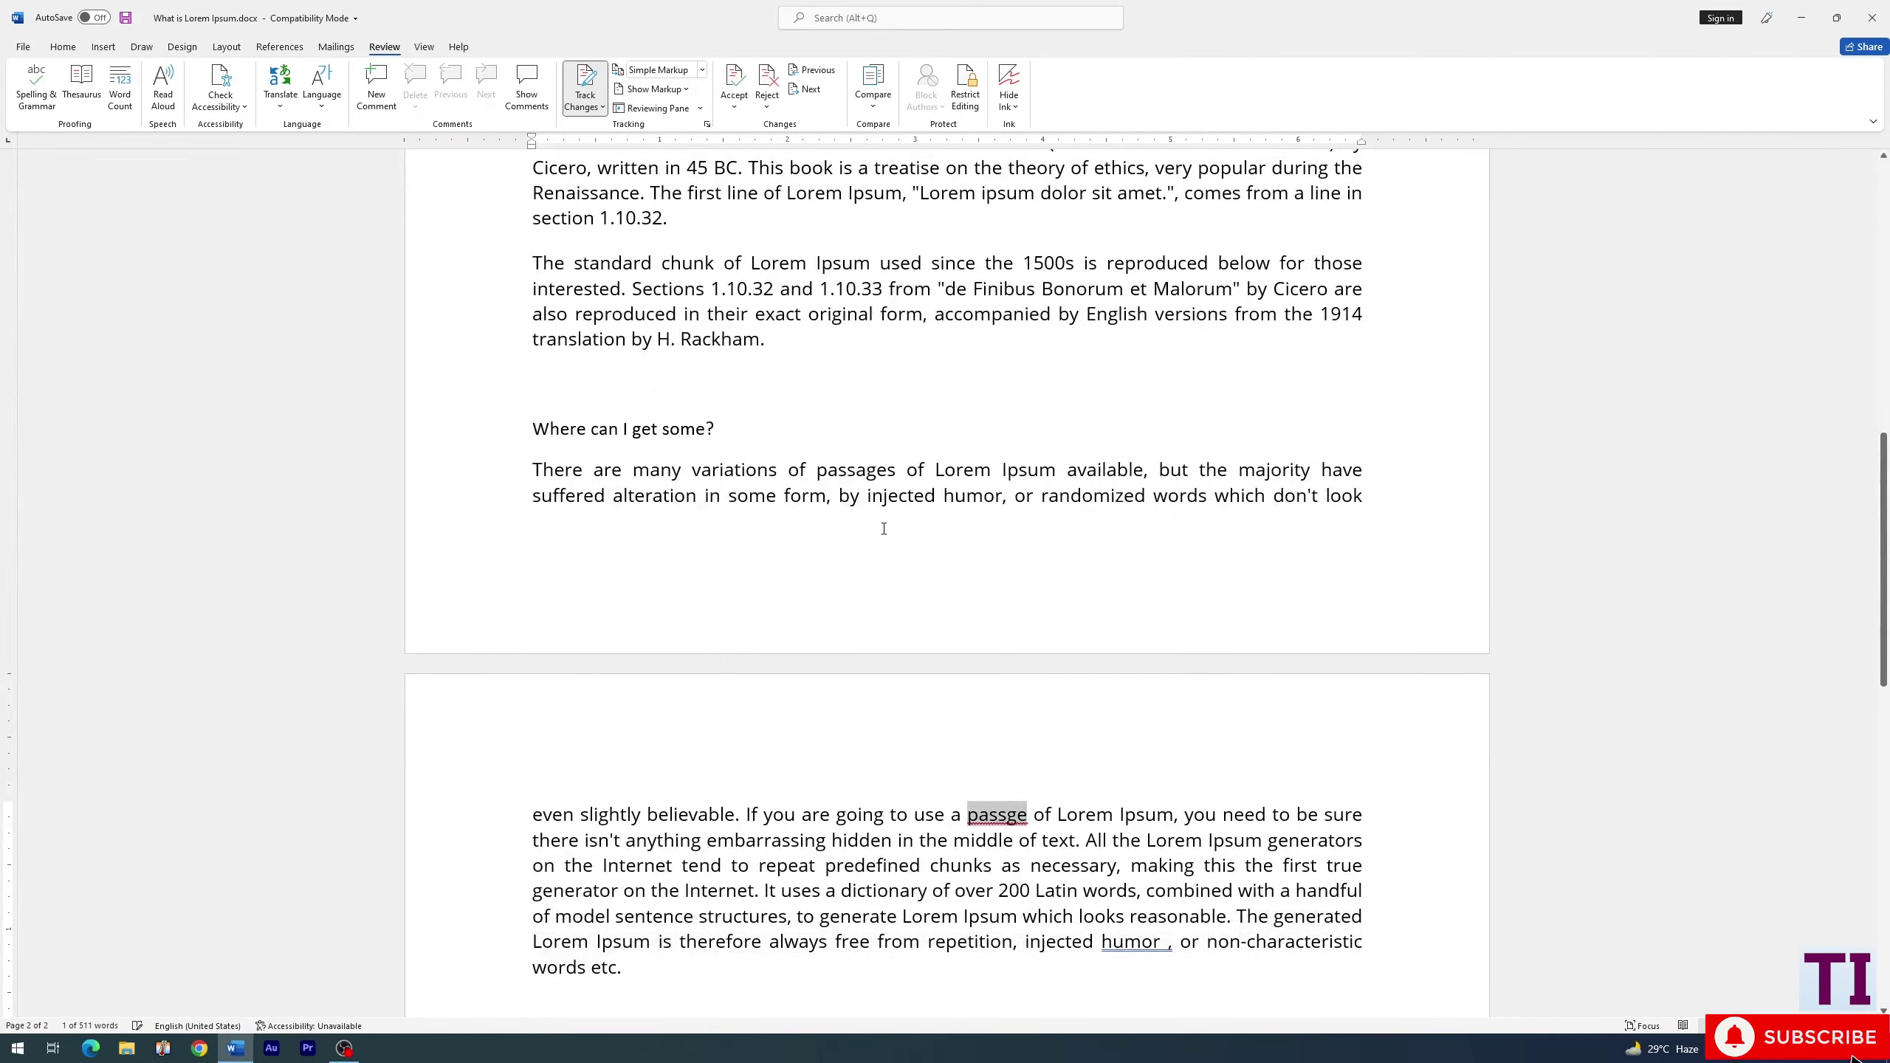
key(alt+F7)
key(alt+F7)
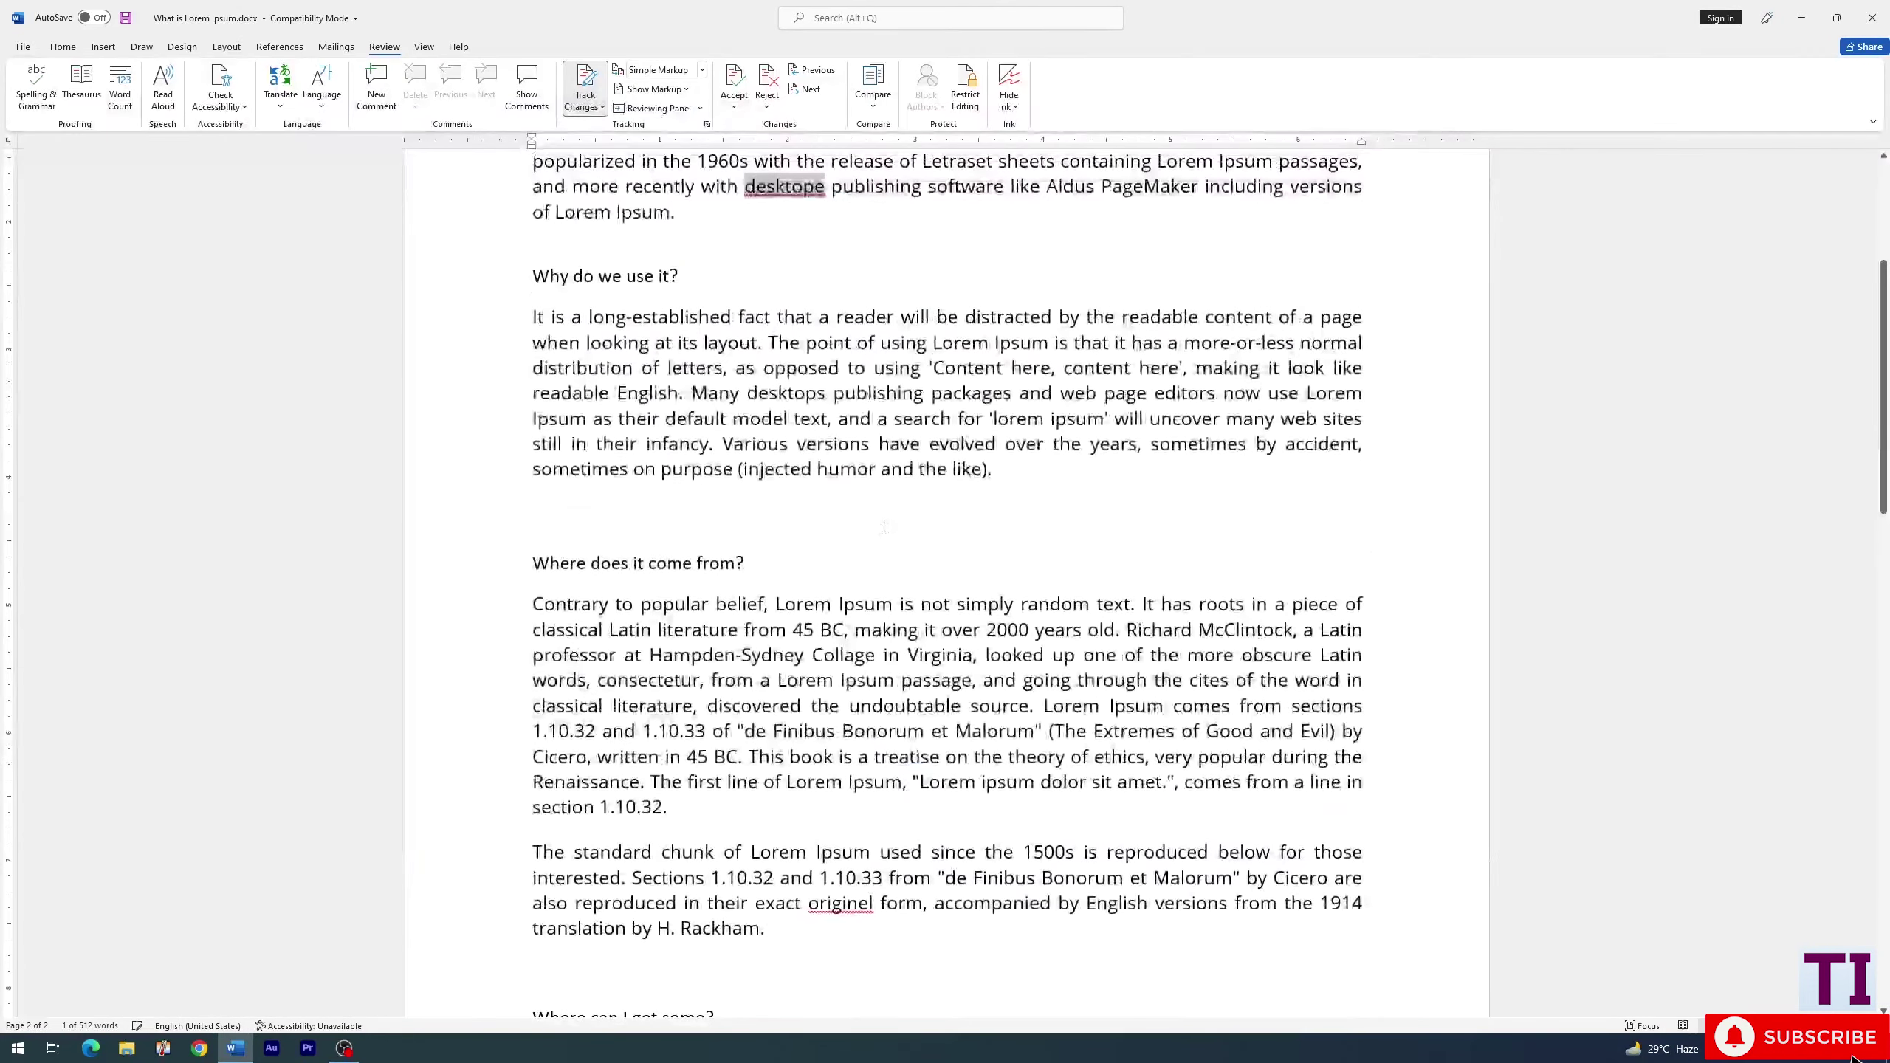
key(alt+F7)
key(Return)
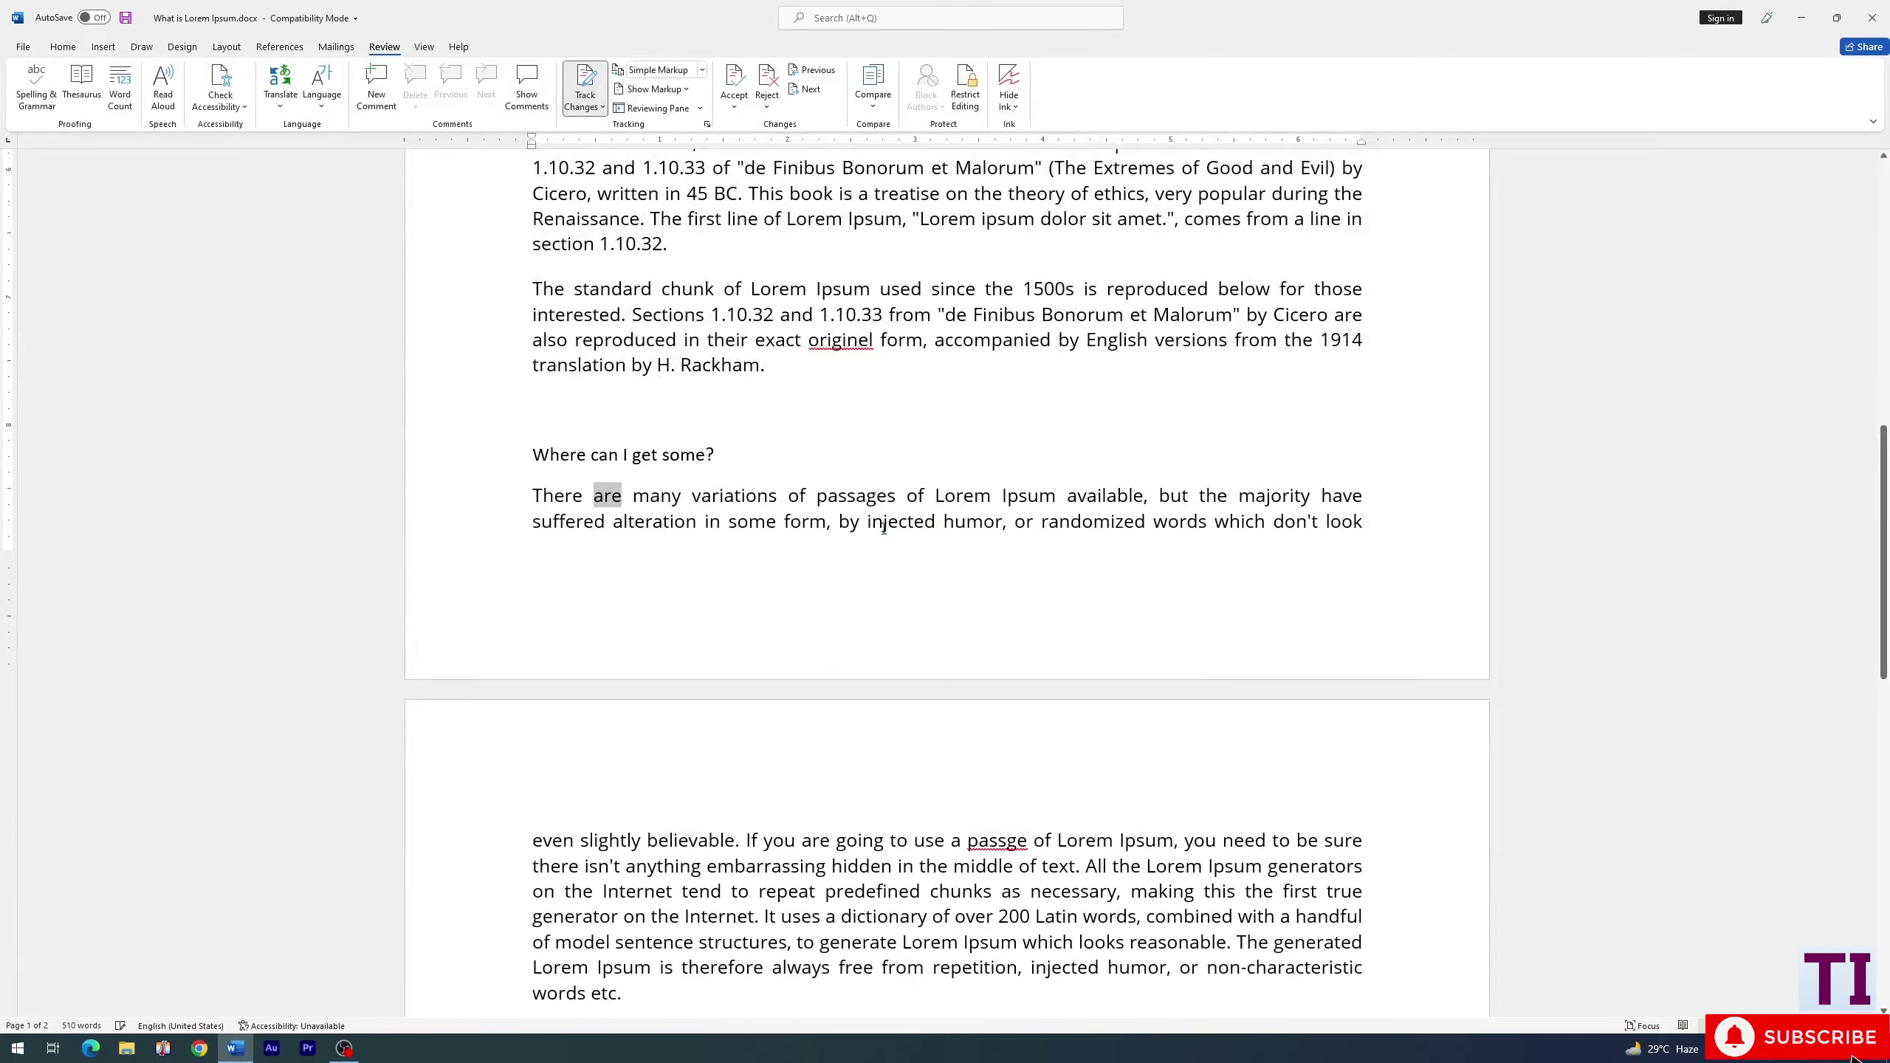
scroll(884, 528, up, 10)
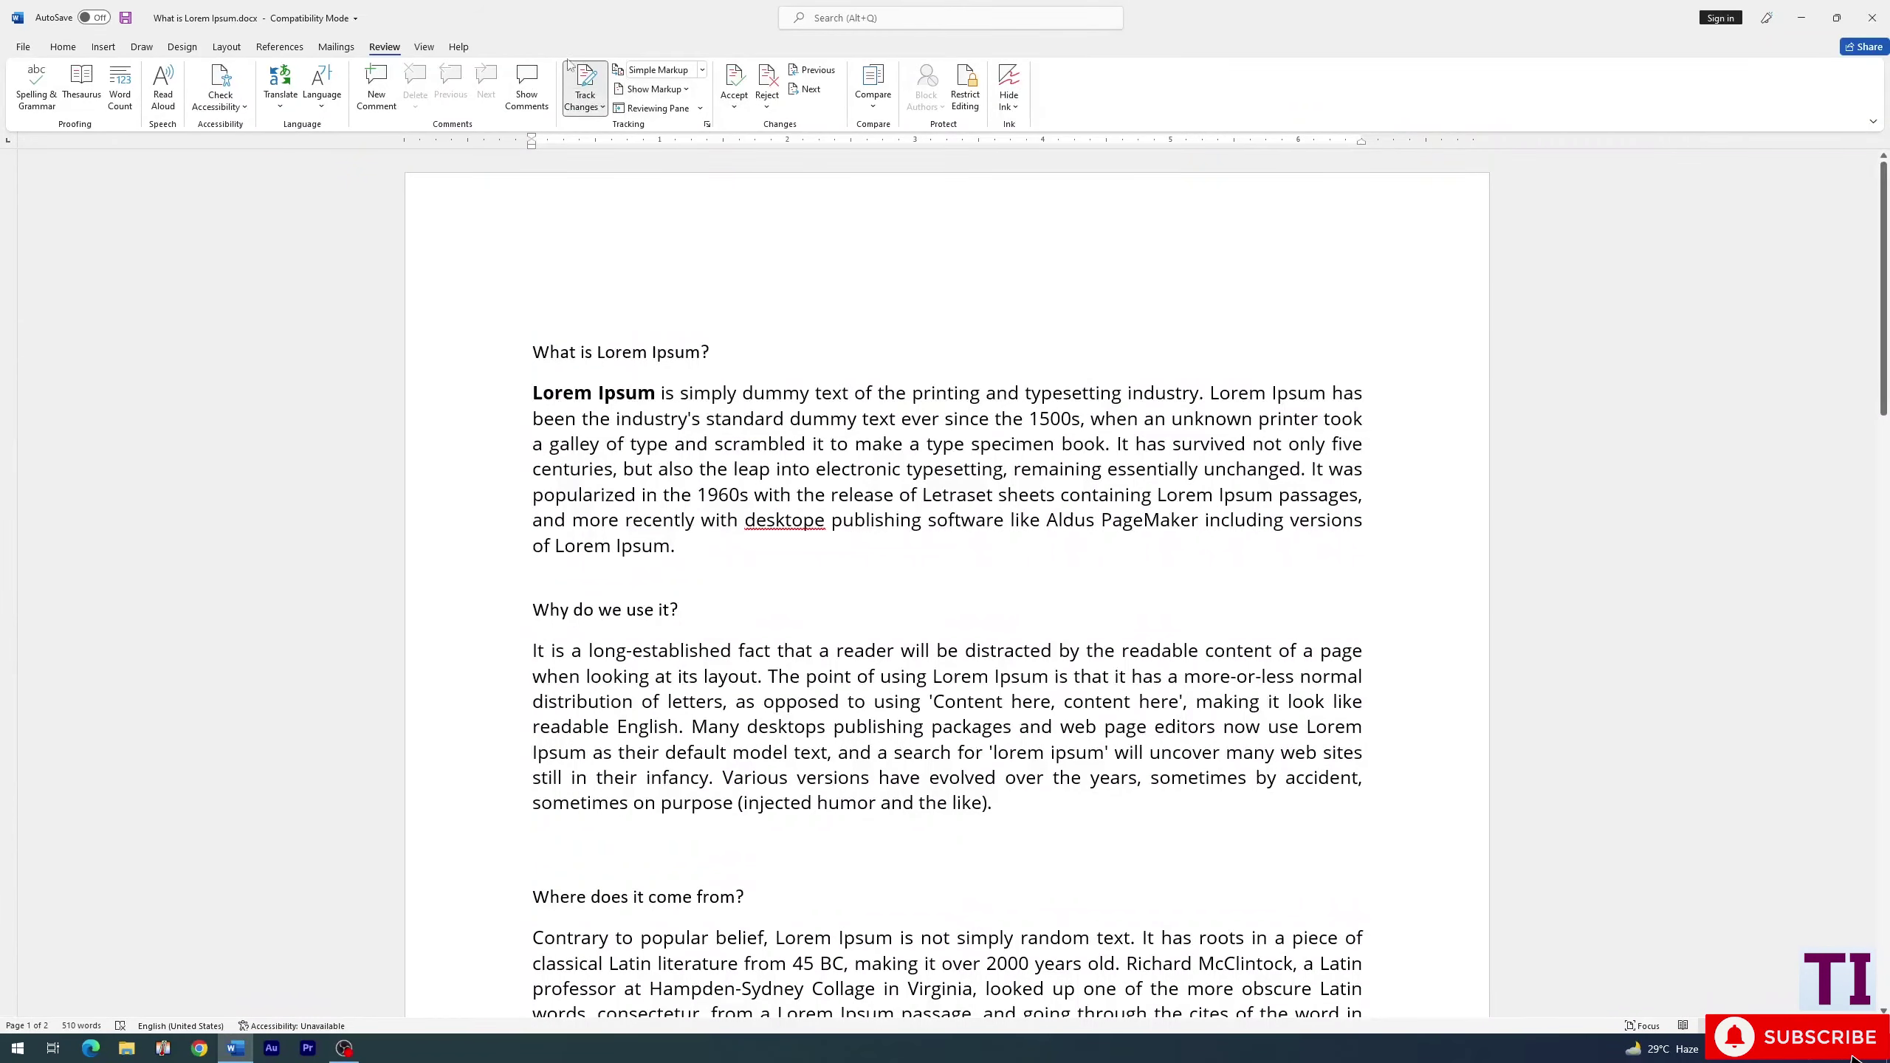
Run Spelling & Grammar and replace 'desktope' with the suggested 'desktop'
click(36, 86)
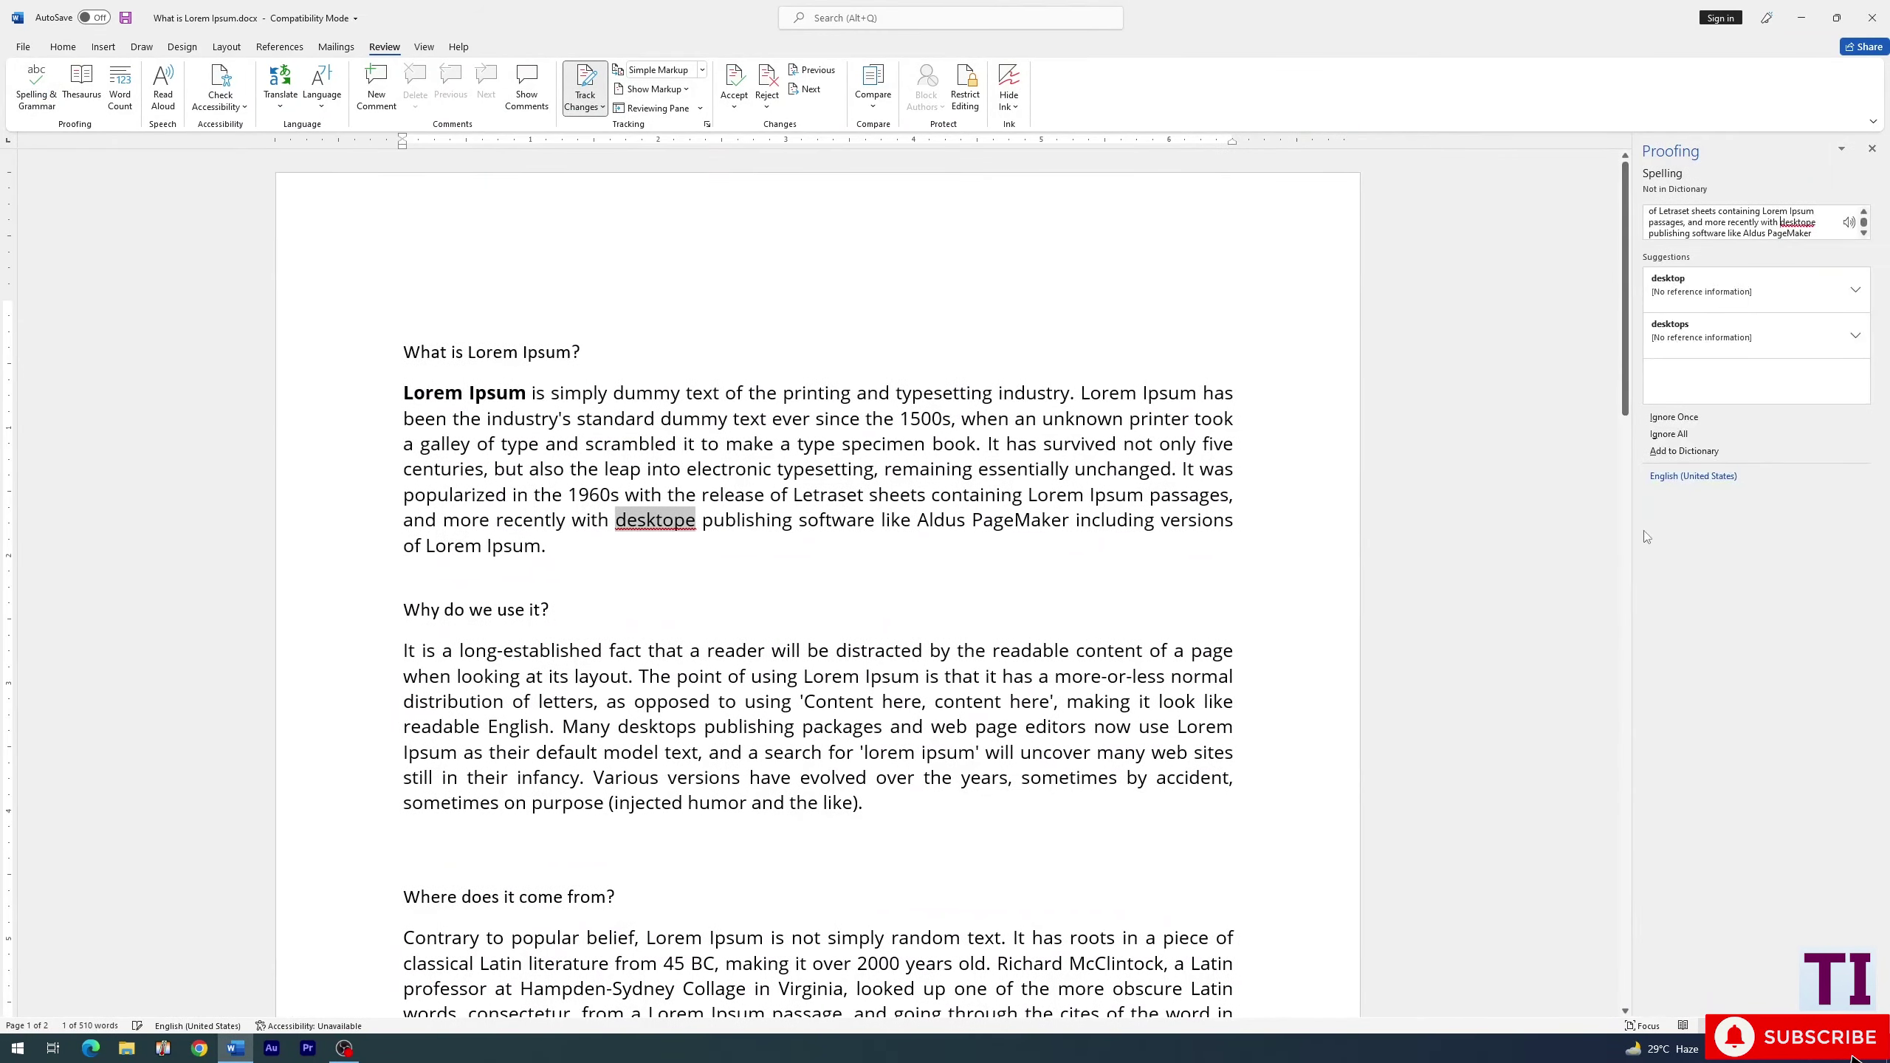
click(1698, 277)
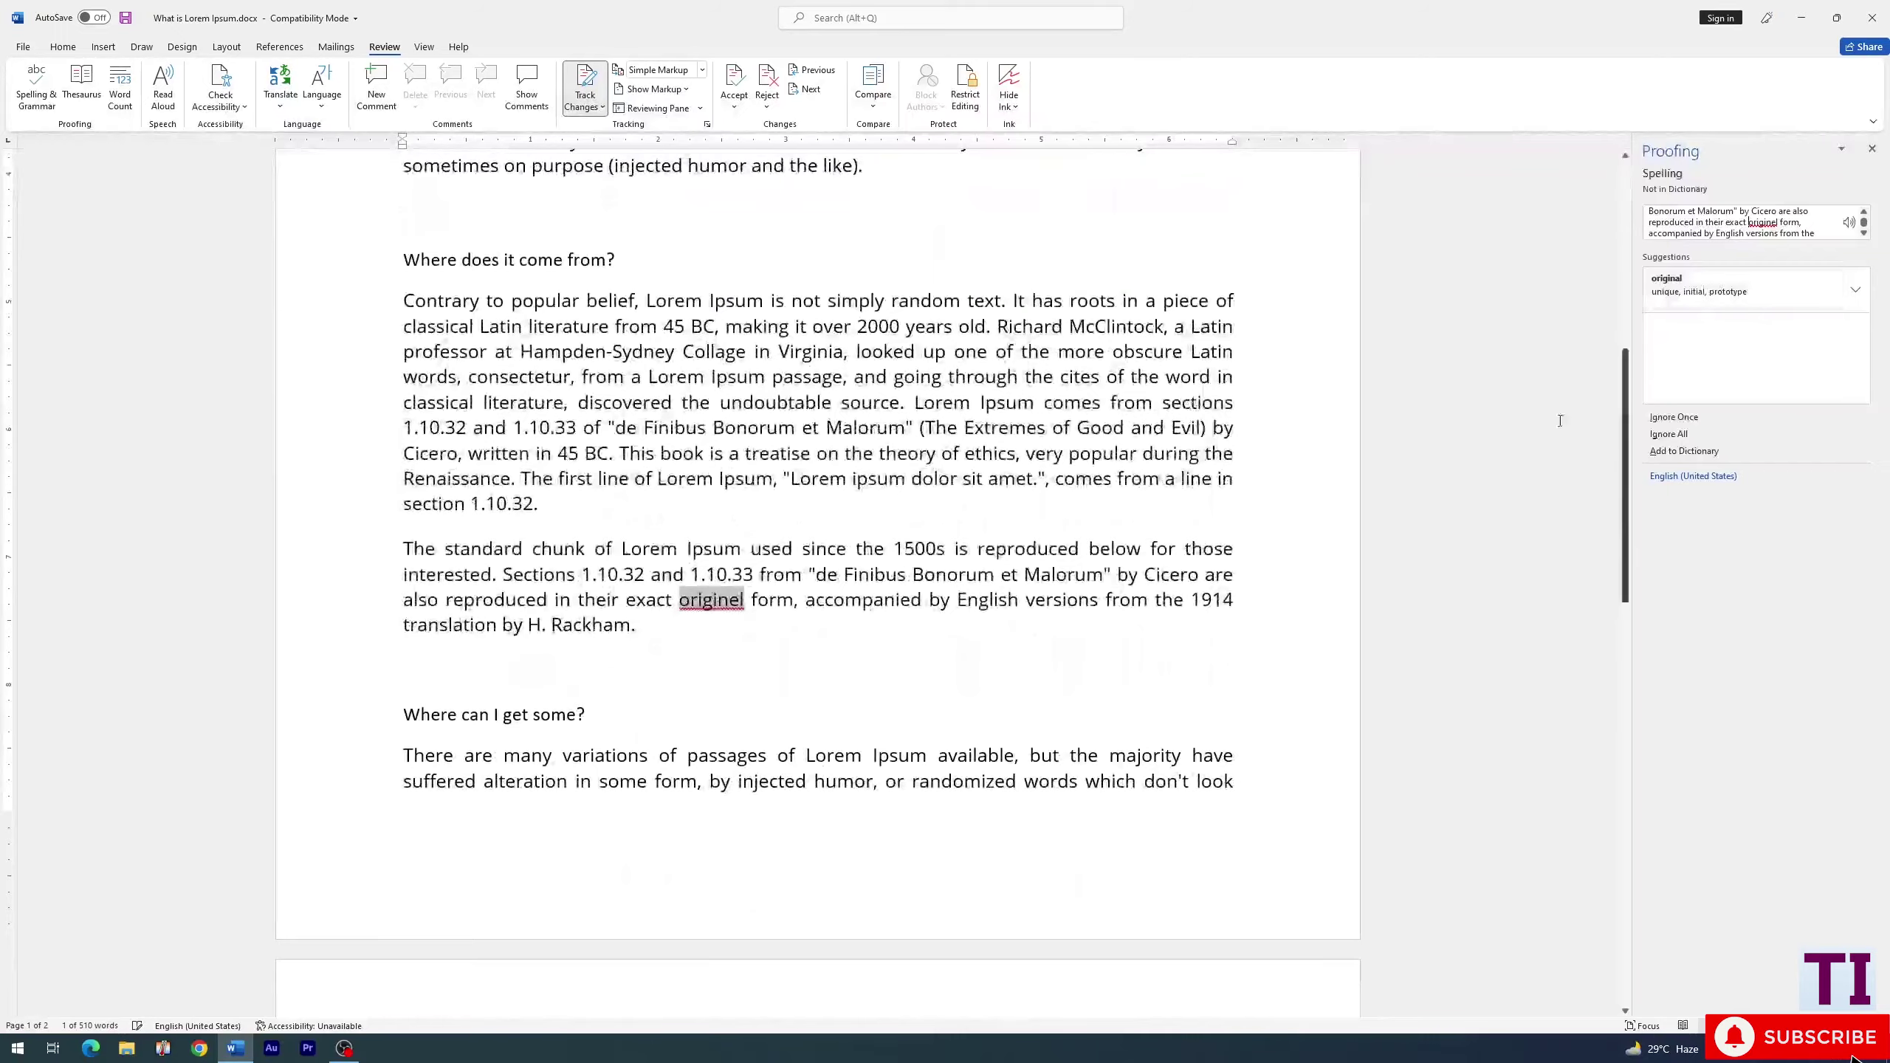
scroll(347, 517, up, 5)
scroll(347, 518, up, 5)
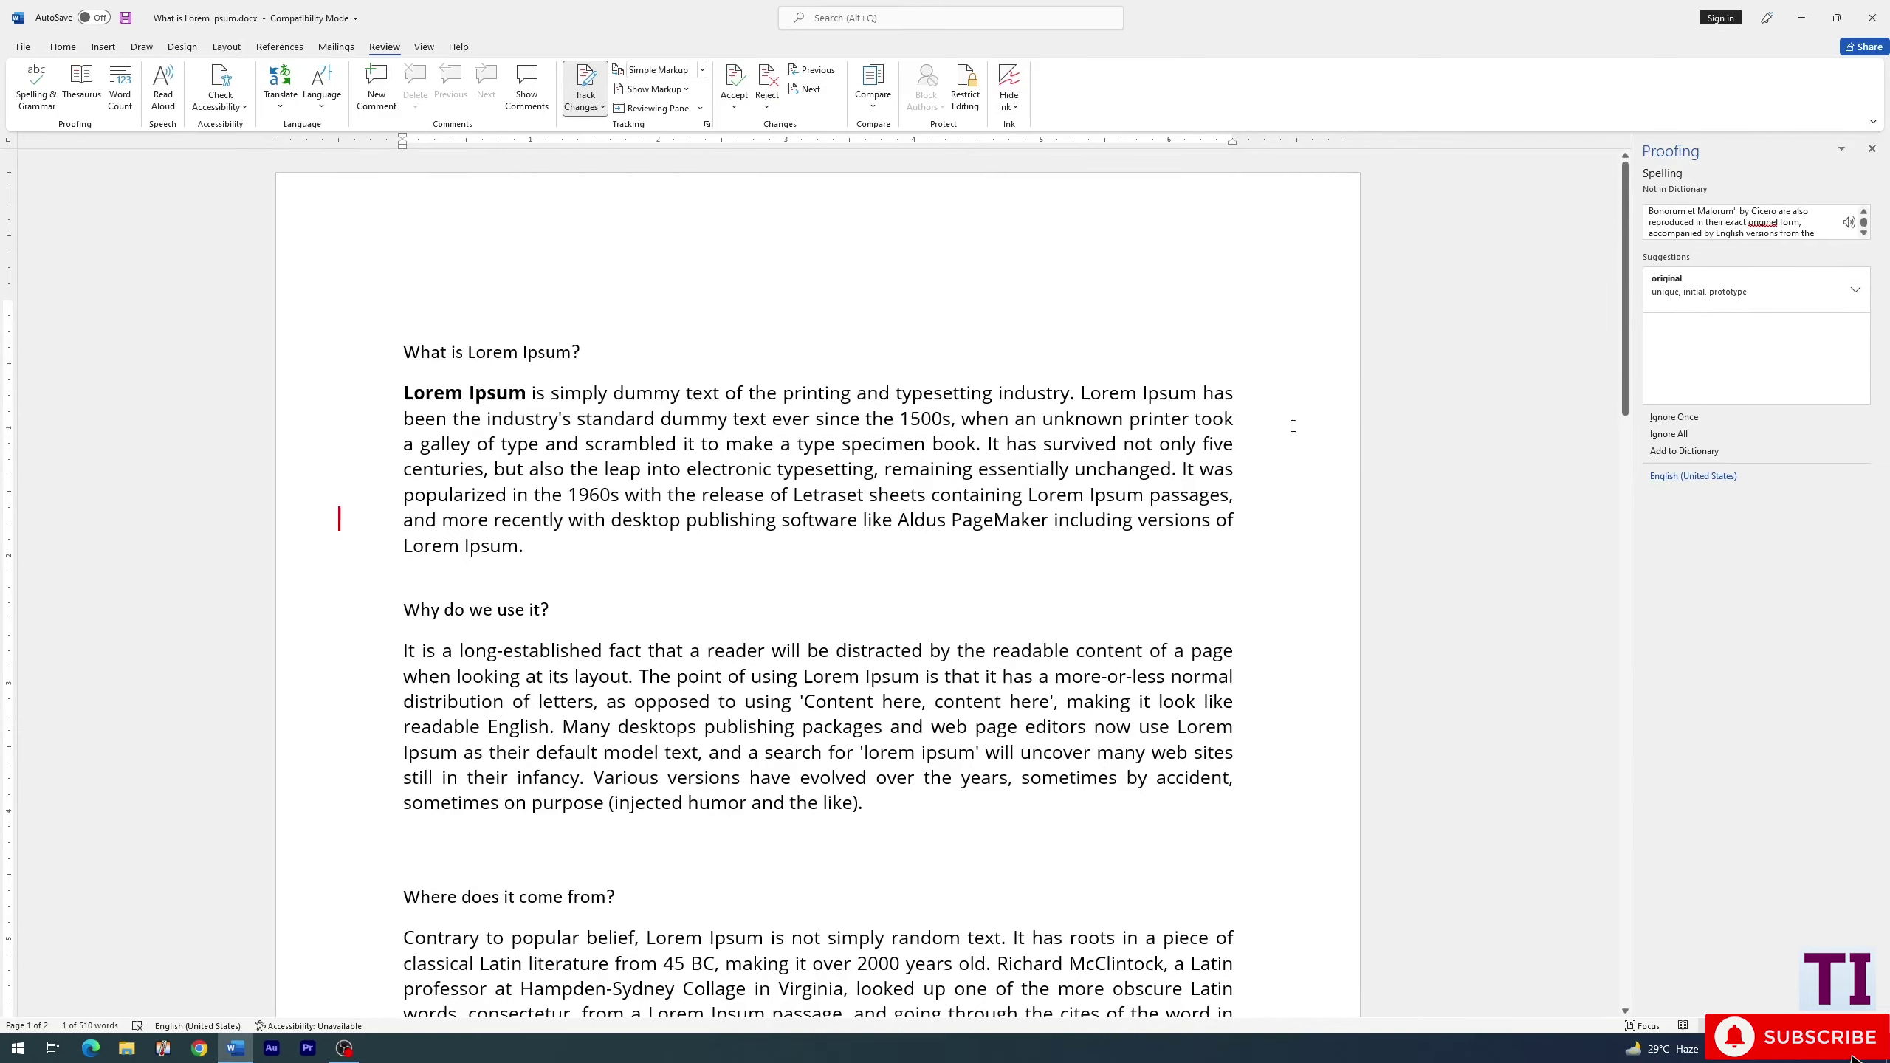
scroll(820, 686, down, 6)
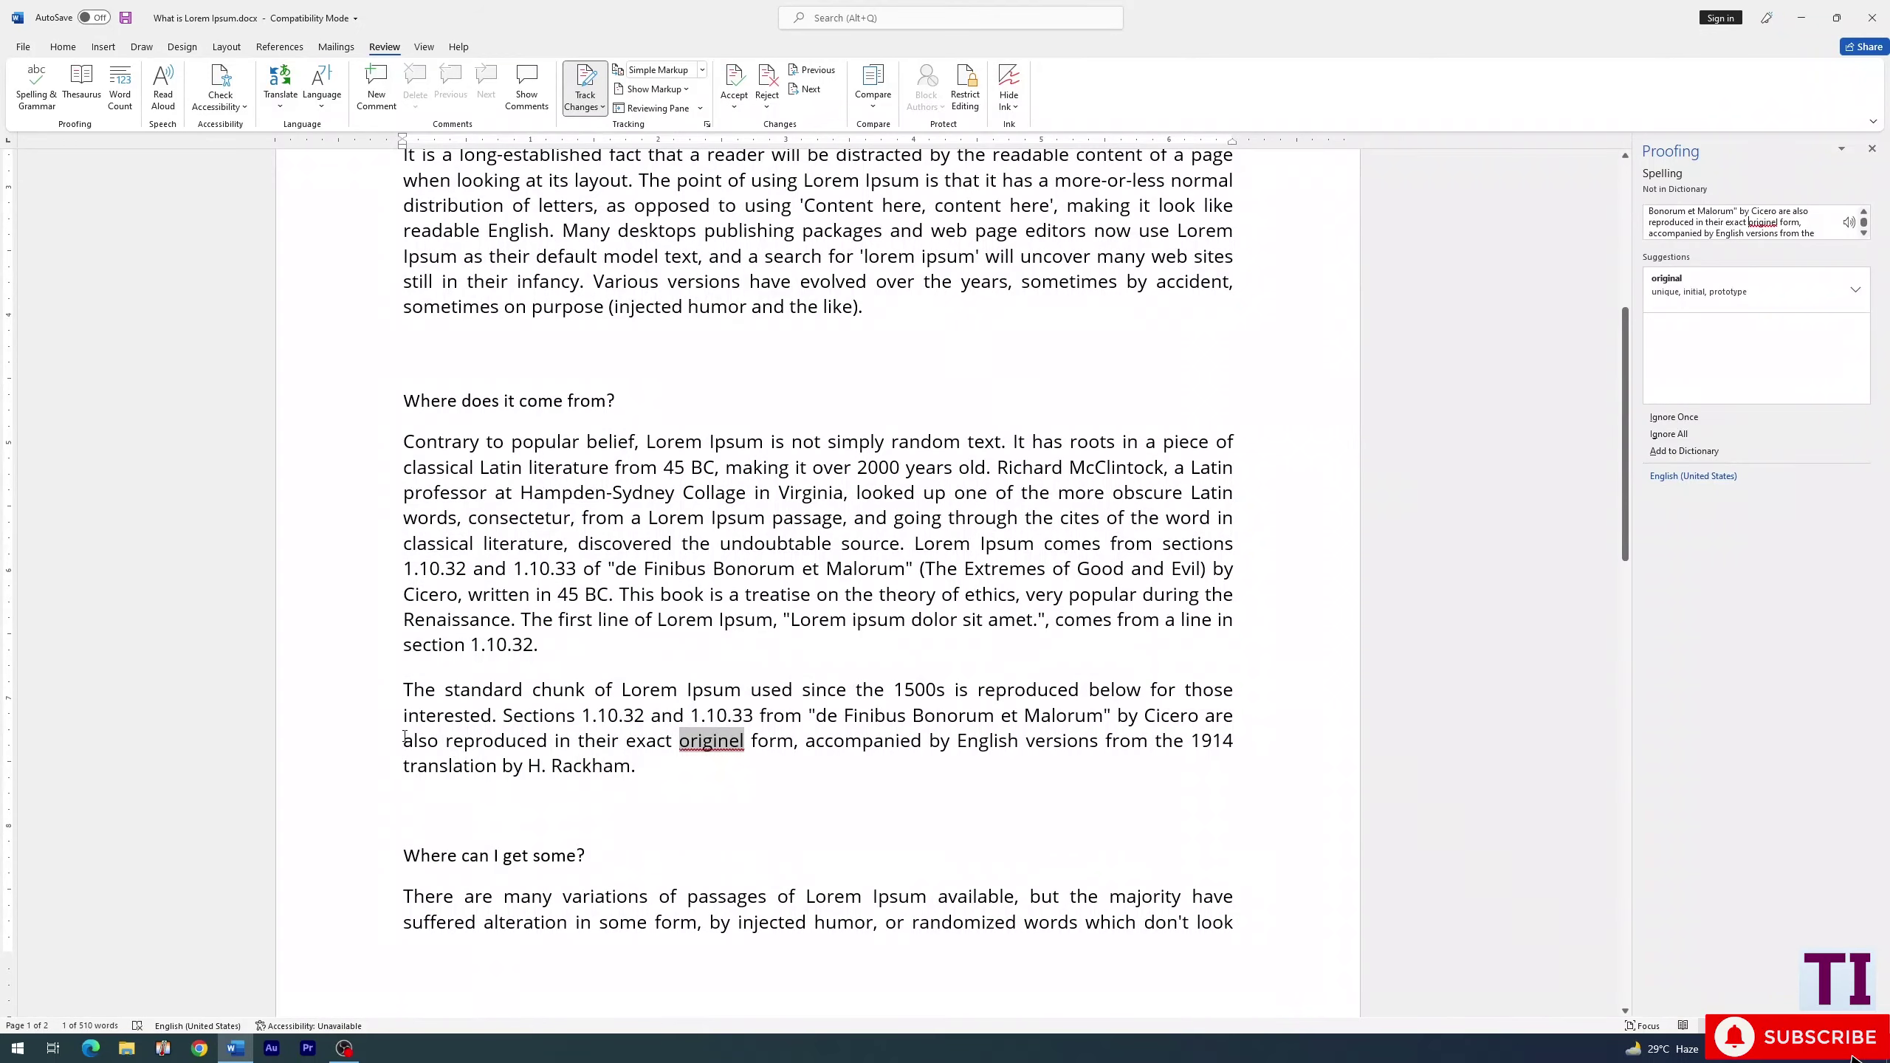
Replace 'originel' with 'original' and dismiss the spelling-complete message
click(1744, 292)
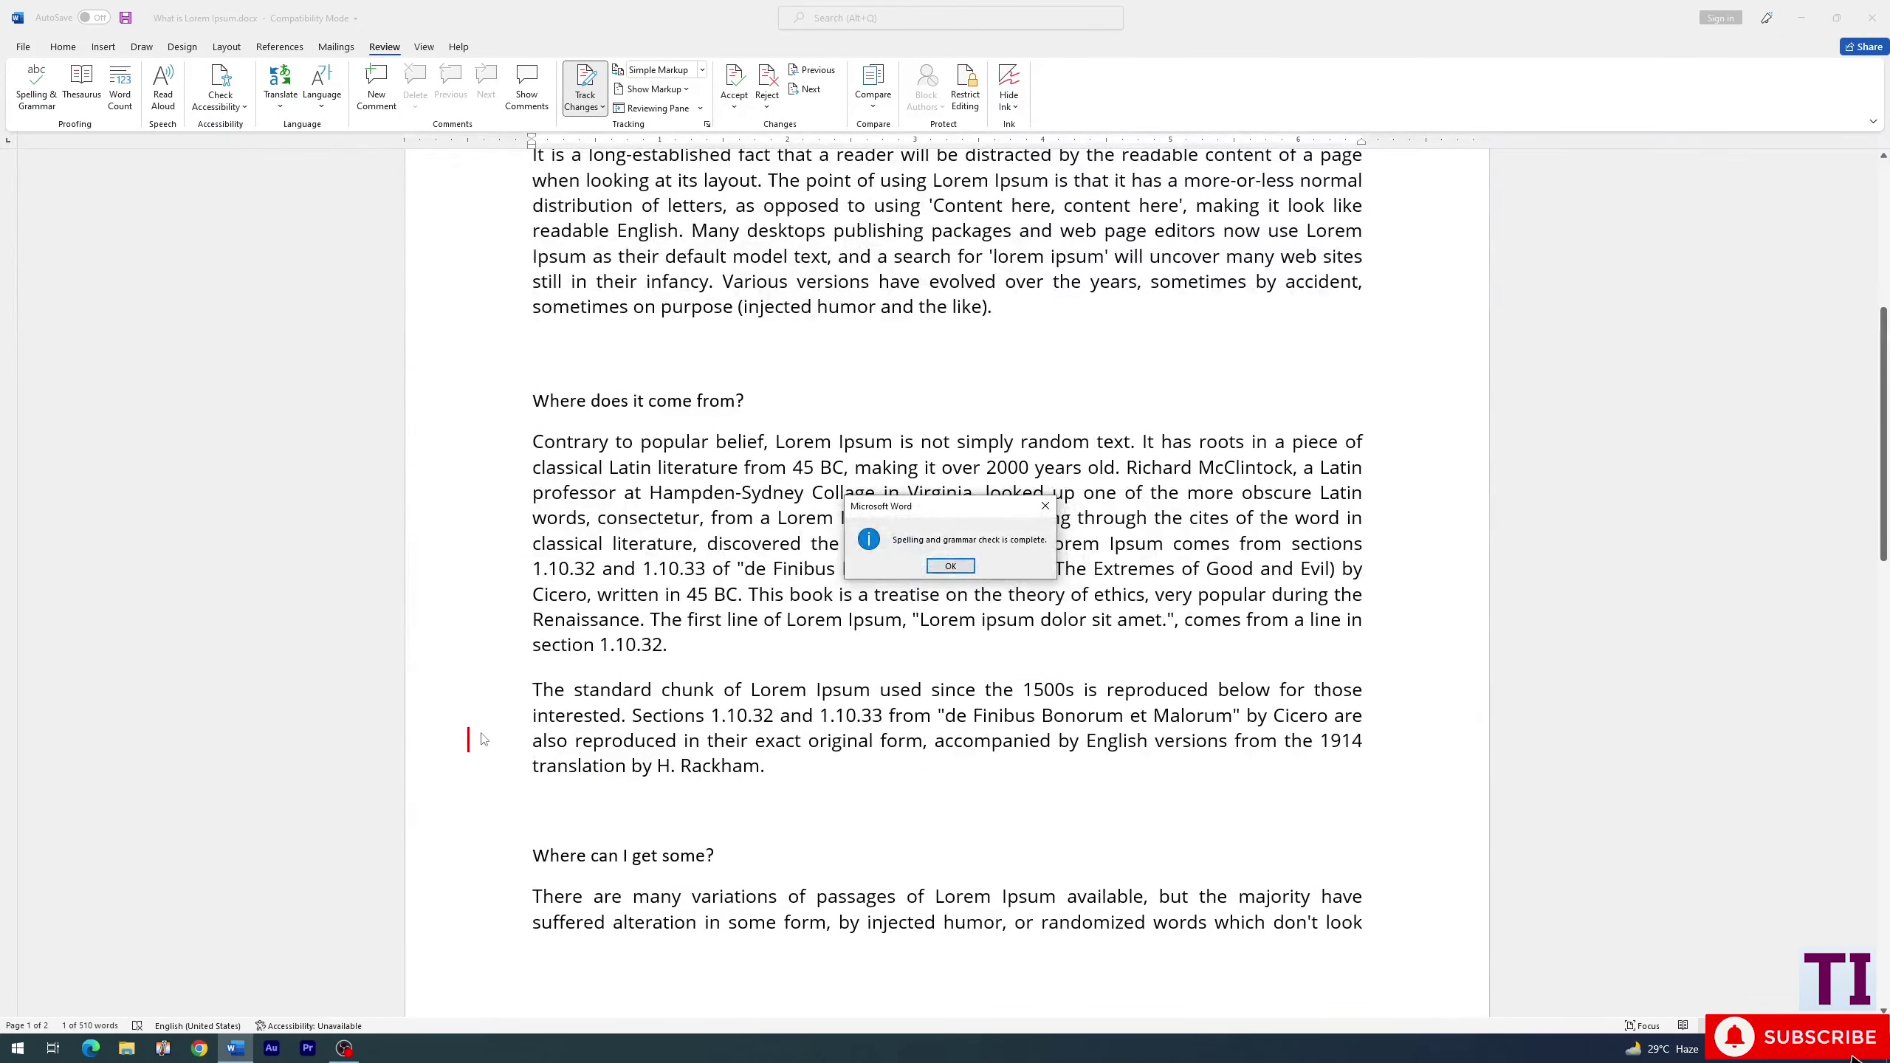
click(962, 566)
scroll(1042, 707, down, 6)
scroll(1042, 707, down, 3)
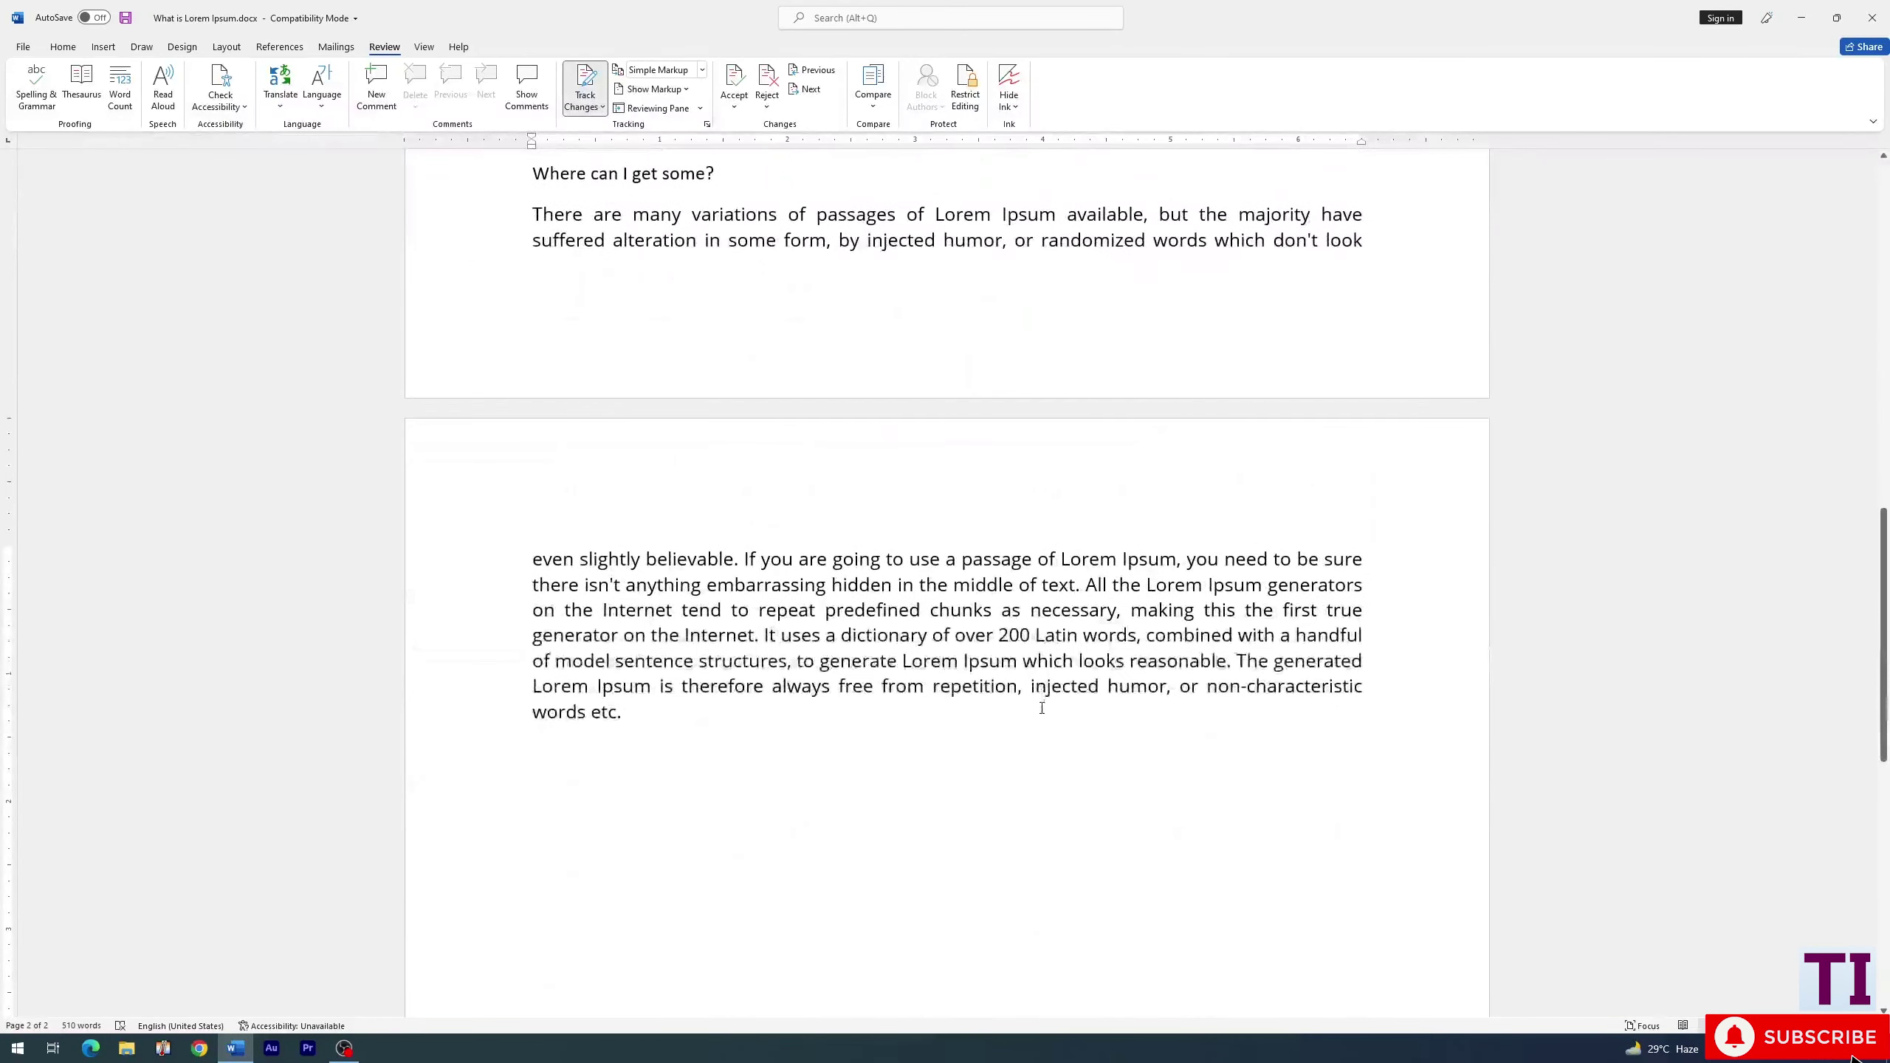
scroll(1041, 708, up, 2)
scroll(873, 697, up, 4)
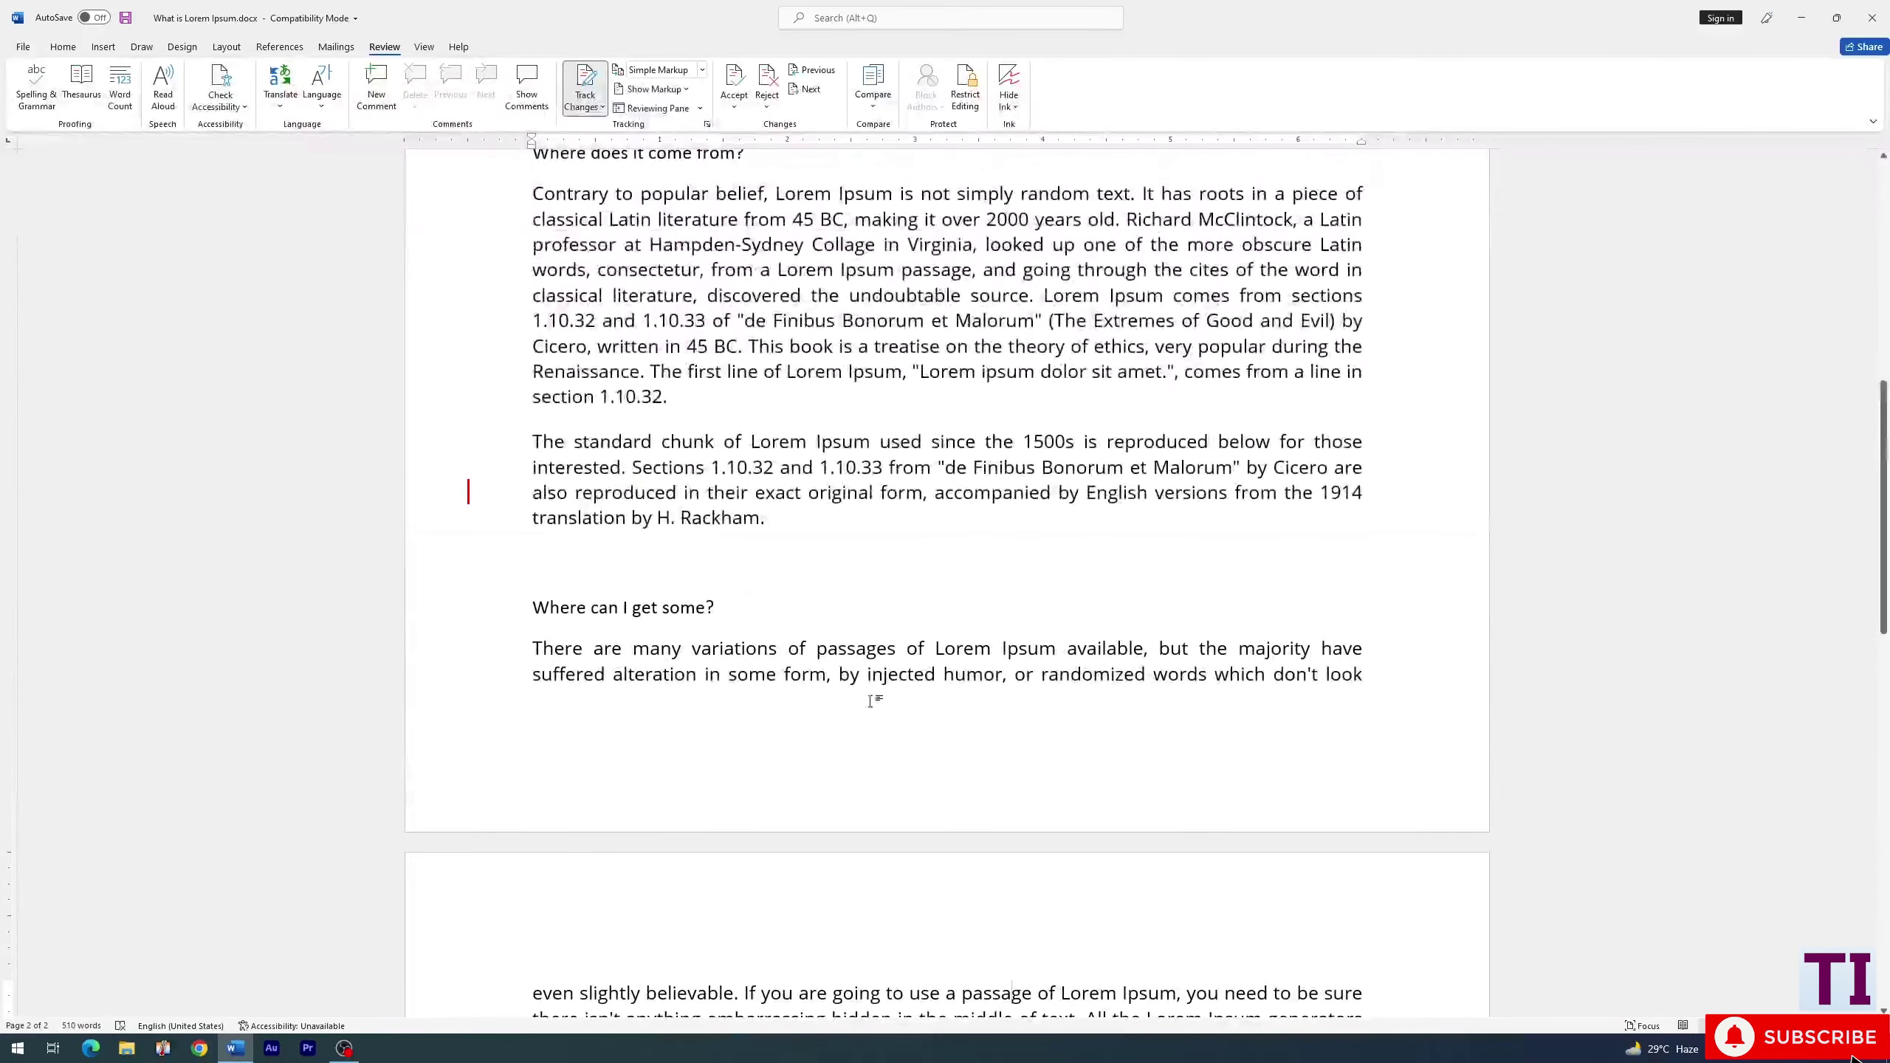
scroll(873, 696, up, 4)
scroll(534, 667, up, 6)
scroll(534, 666, up, 2)
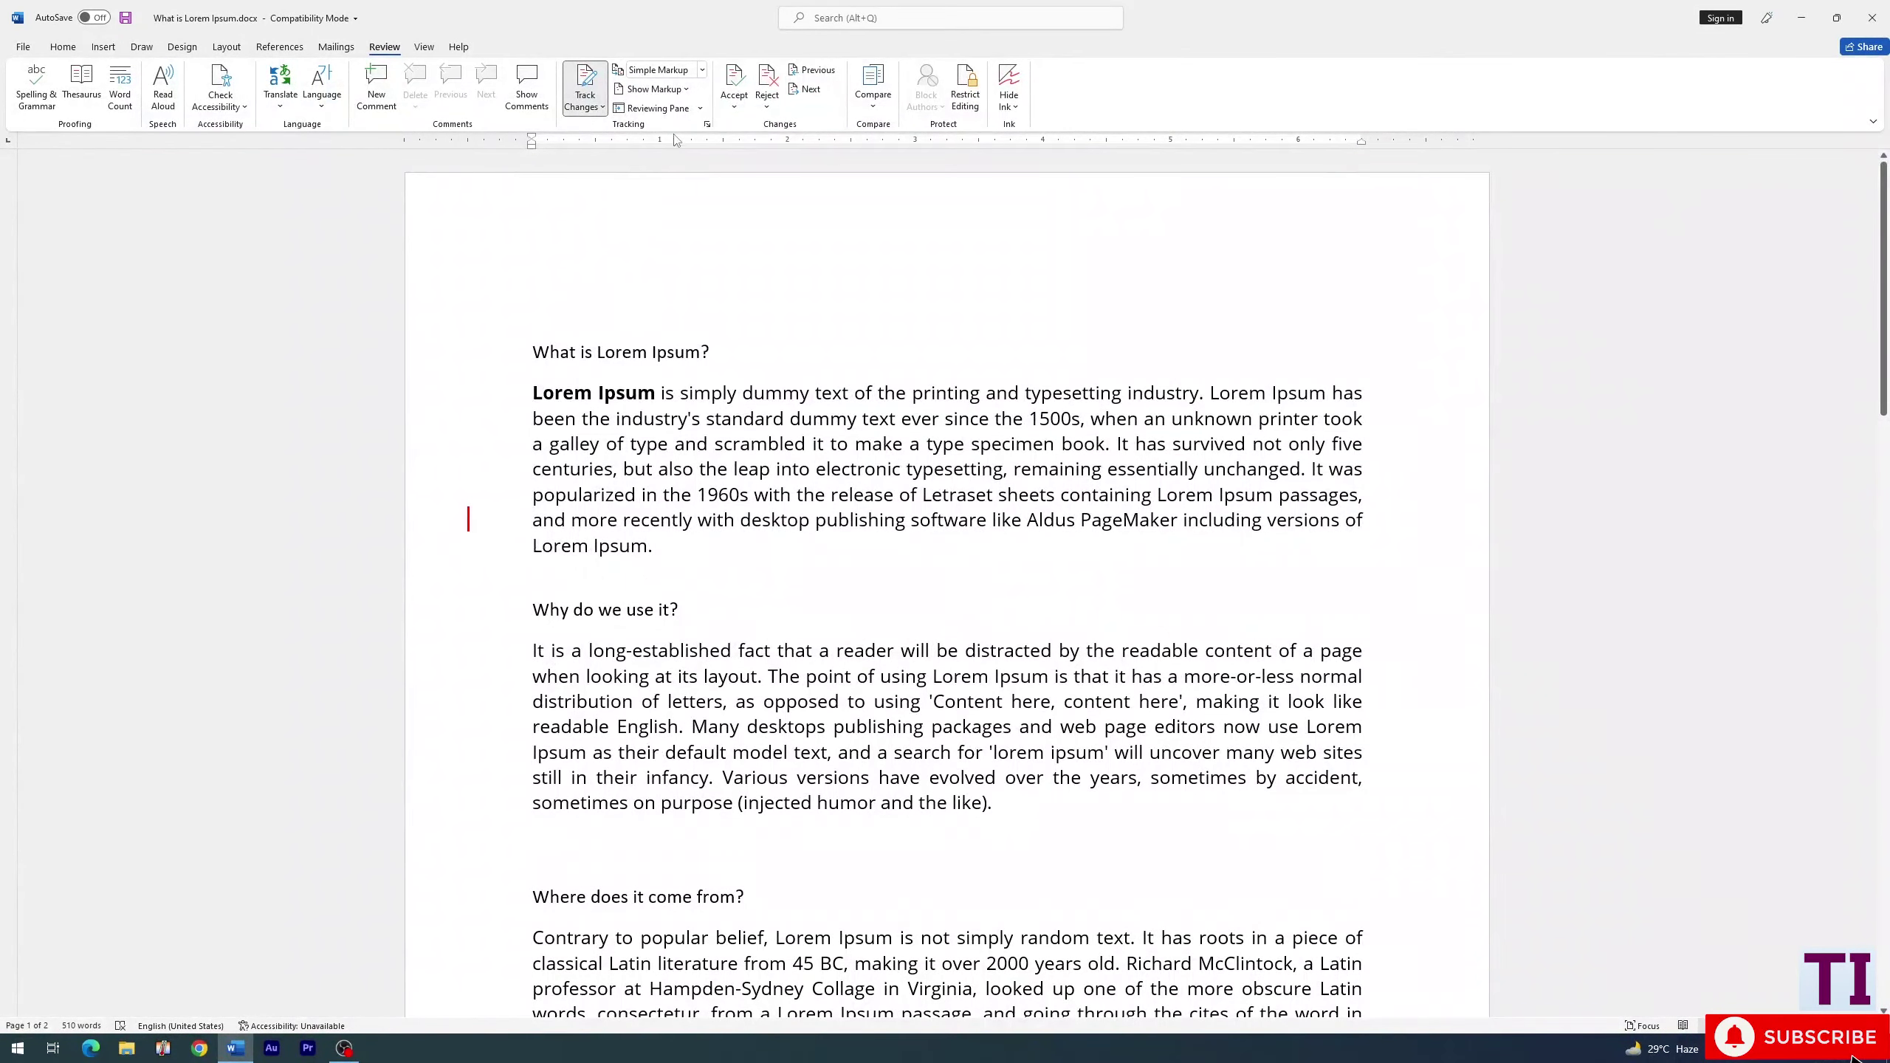
click(701, 69)
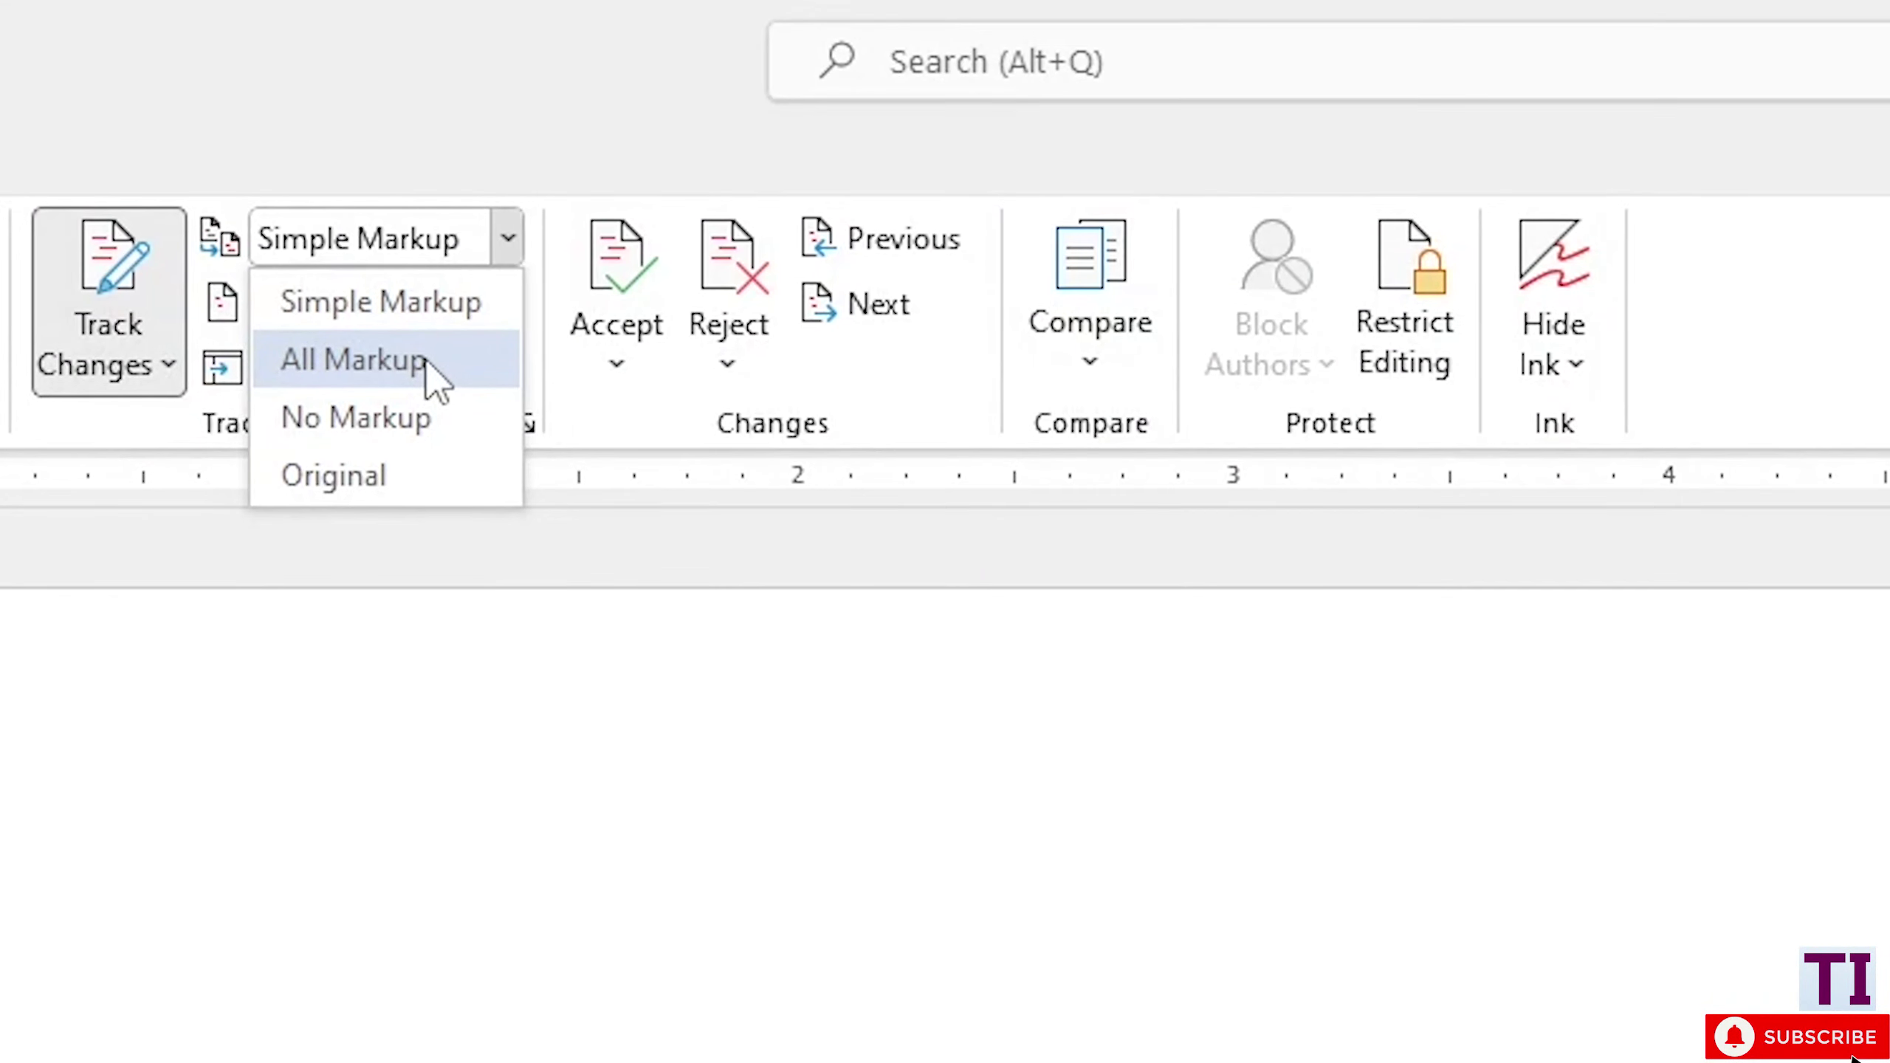
Switch the review display to No Markup, then to All Markup, and look over the tracked corrections
click(393, 421)
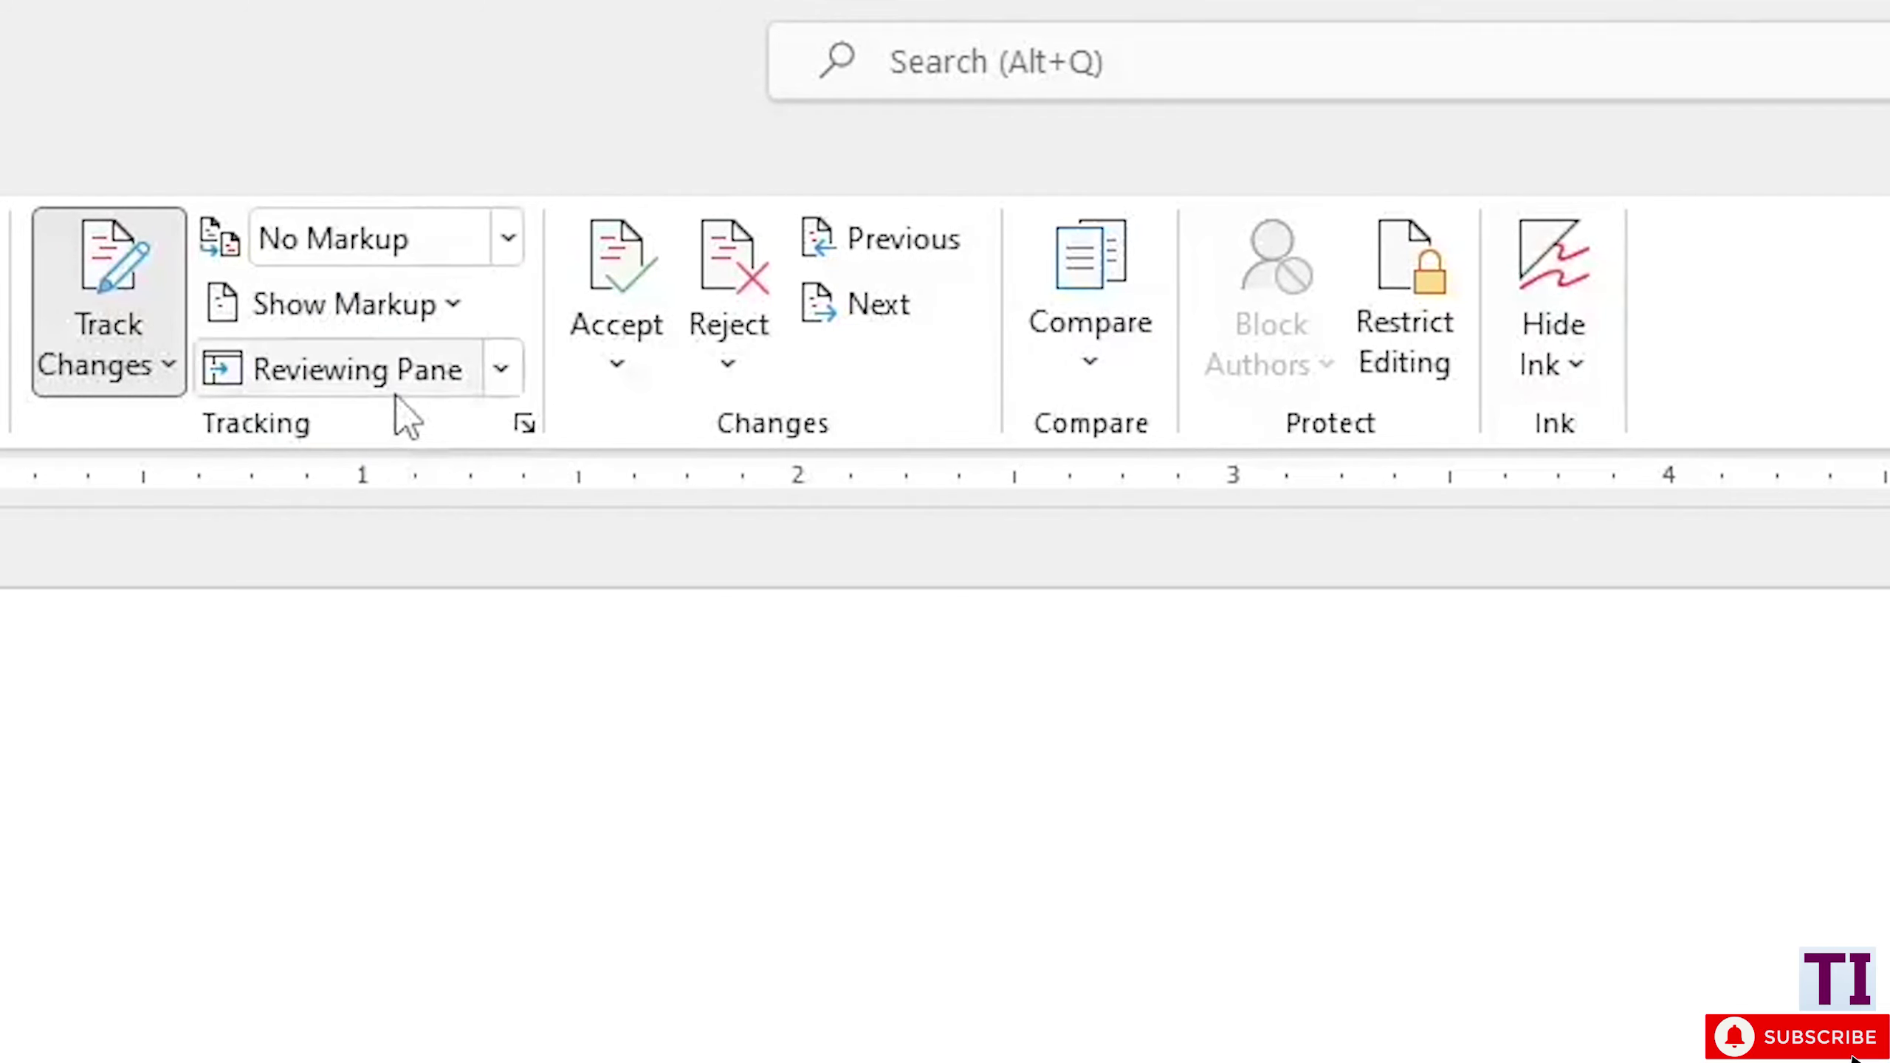
click(514, 246)
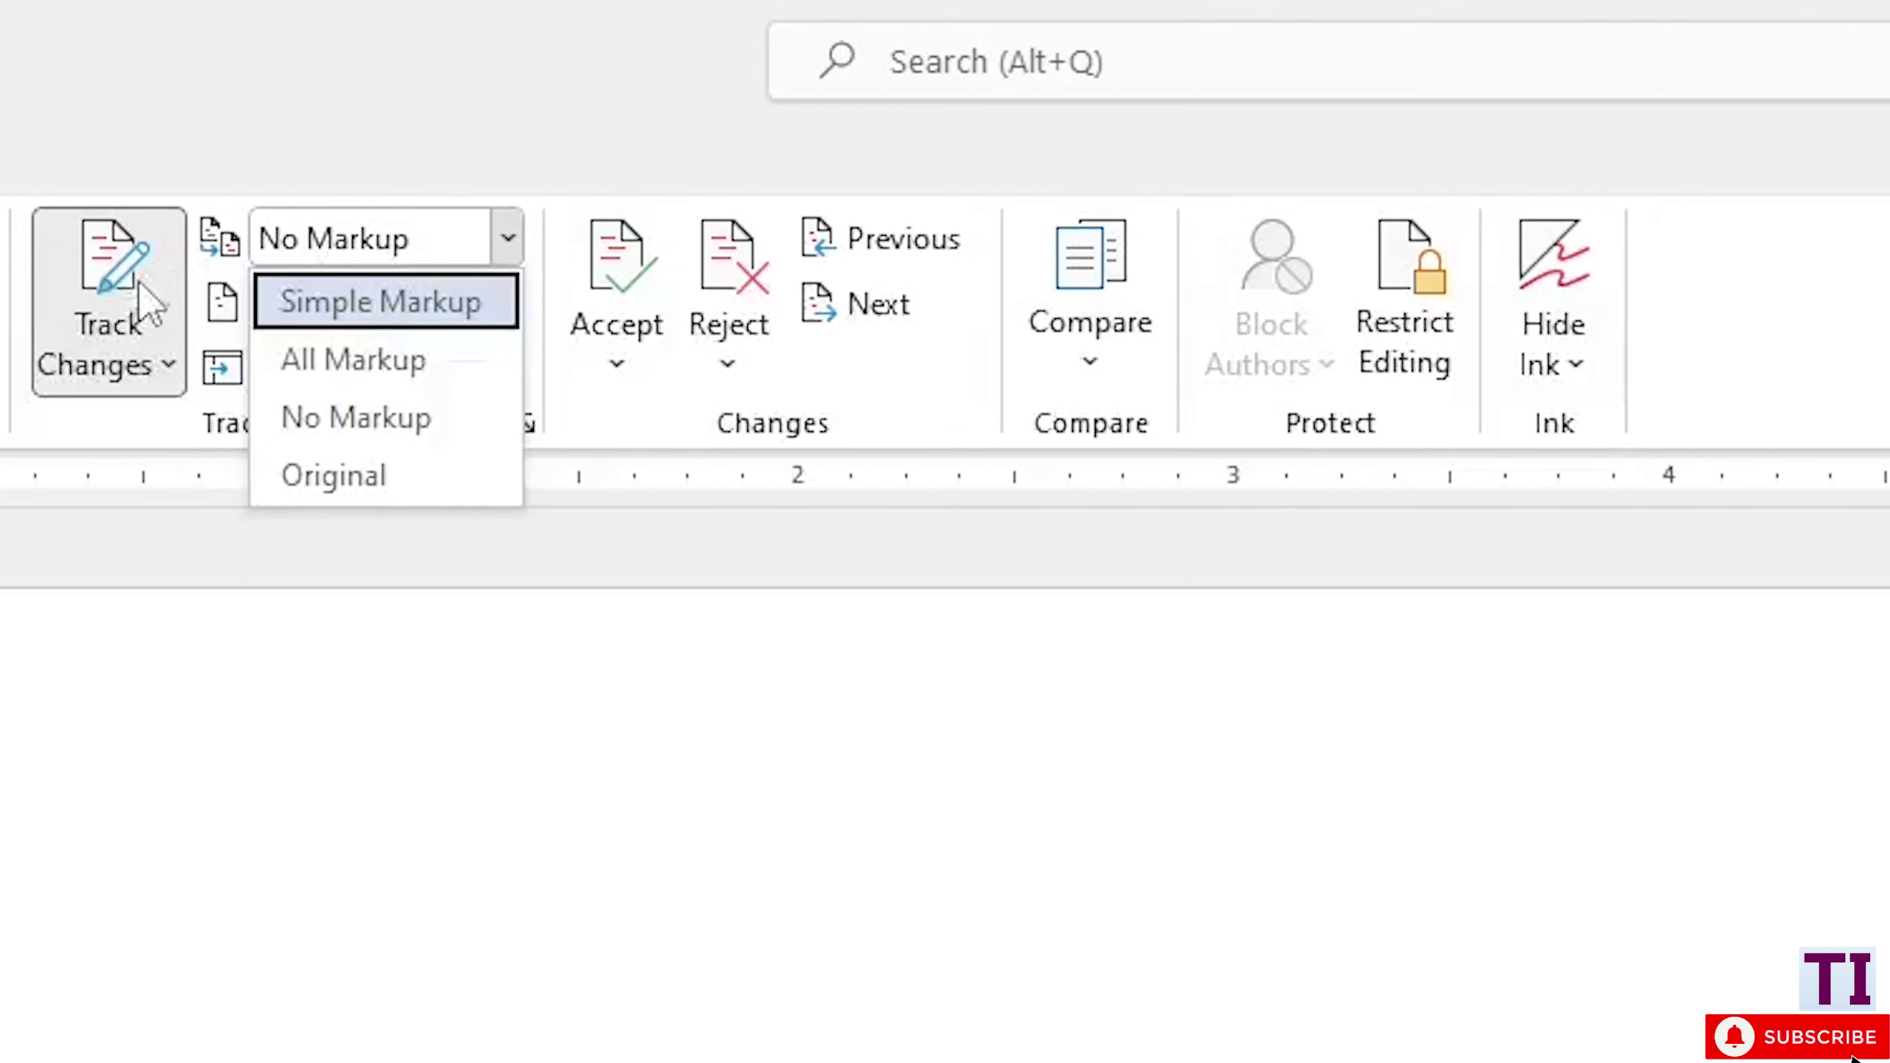
click(333, 240)
click(333, 240)
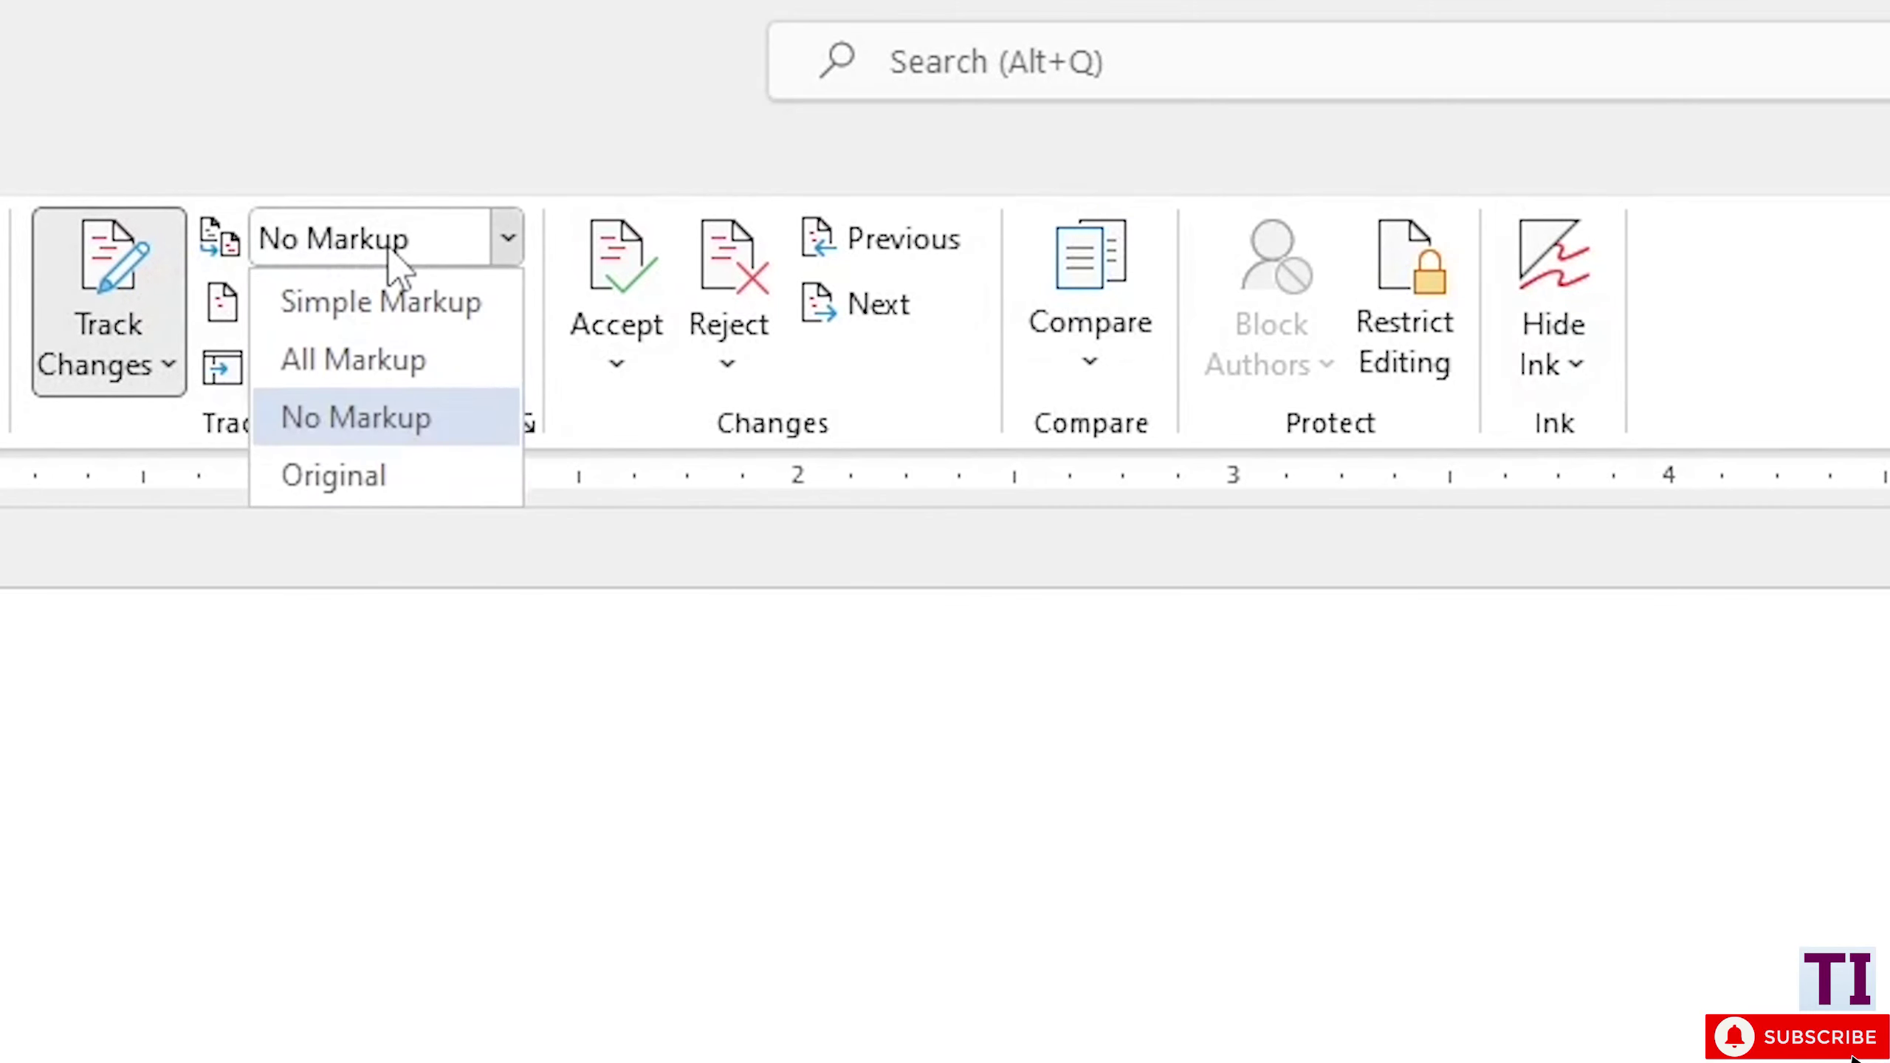
click(375, 363)
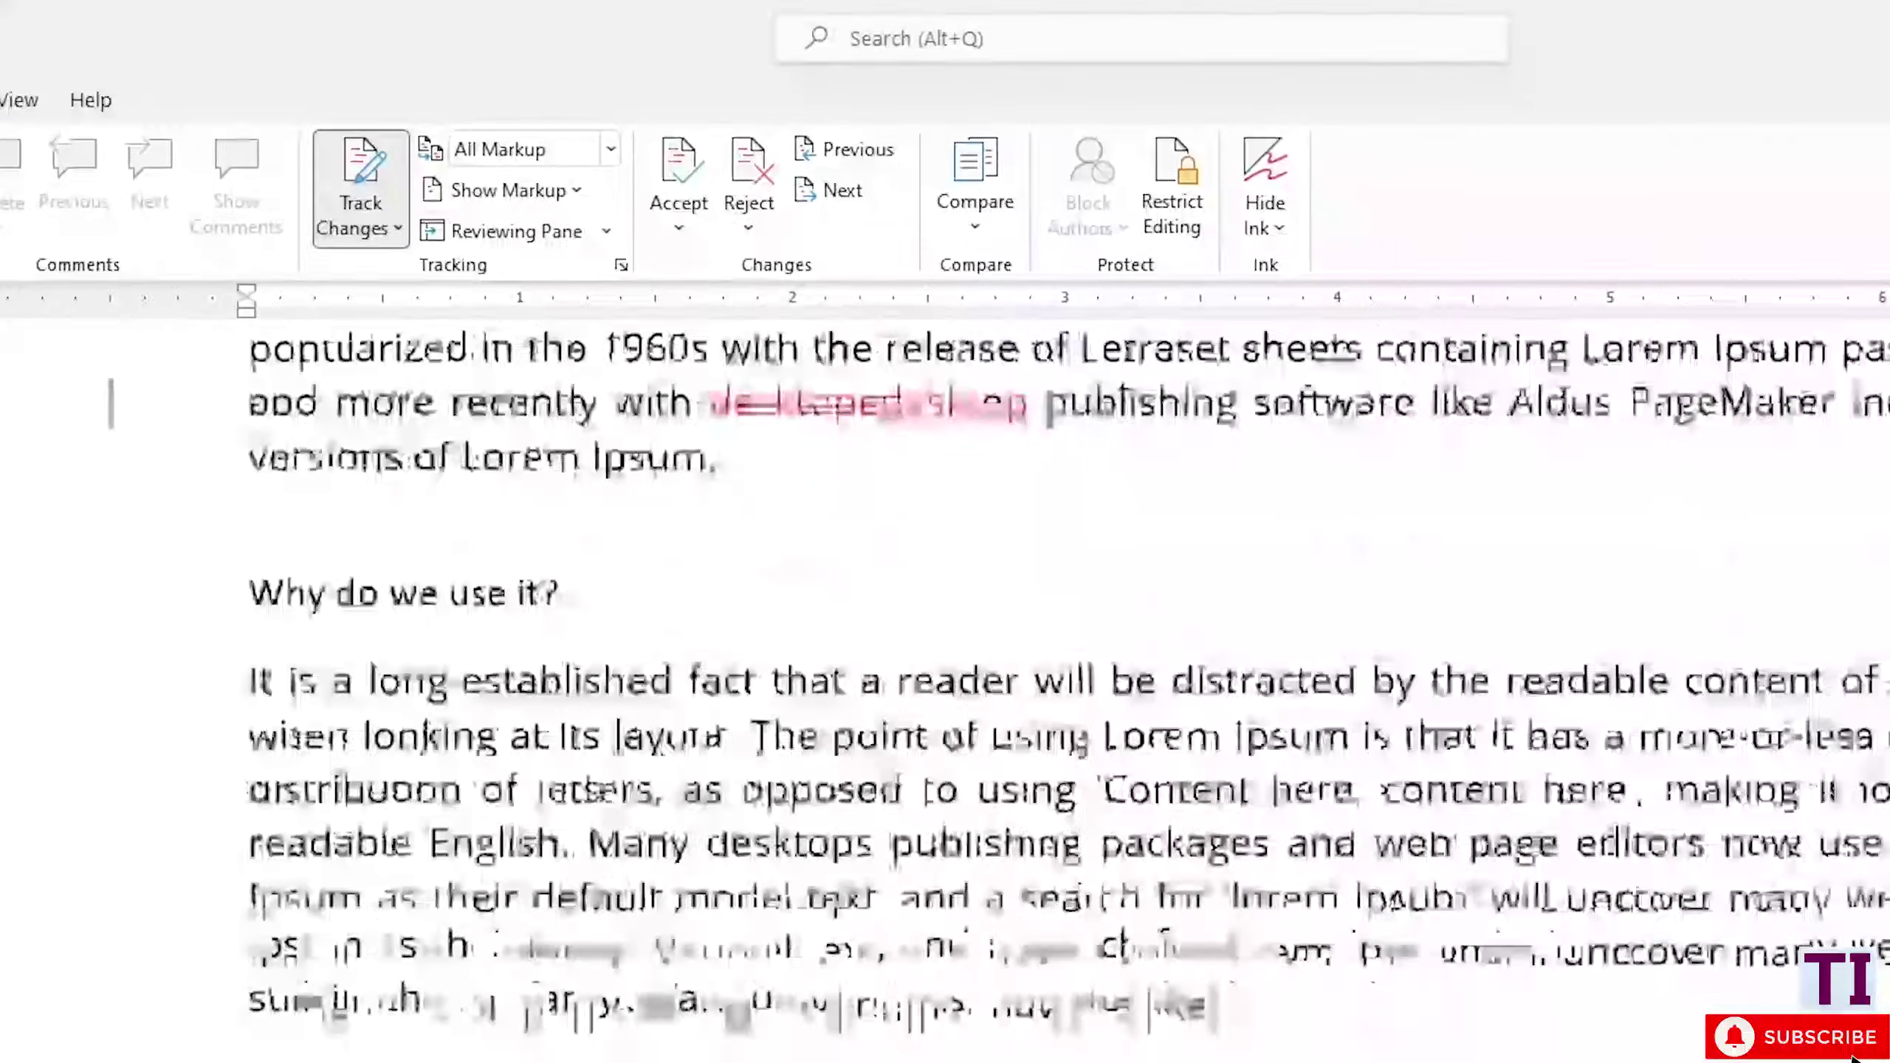
scroll(629, 536, down, 10)
scroll(629, 536, down, 3)
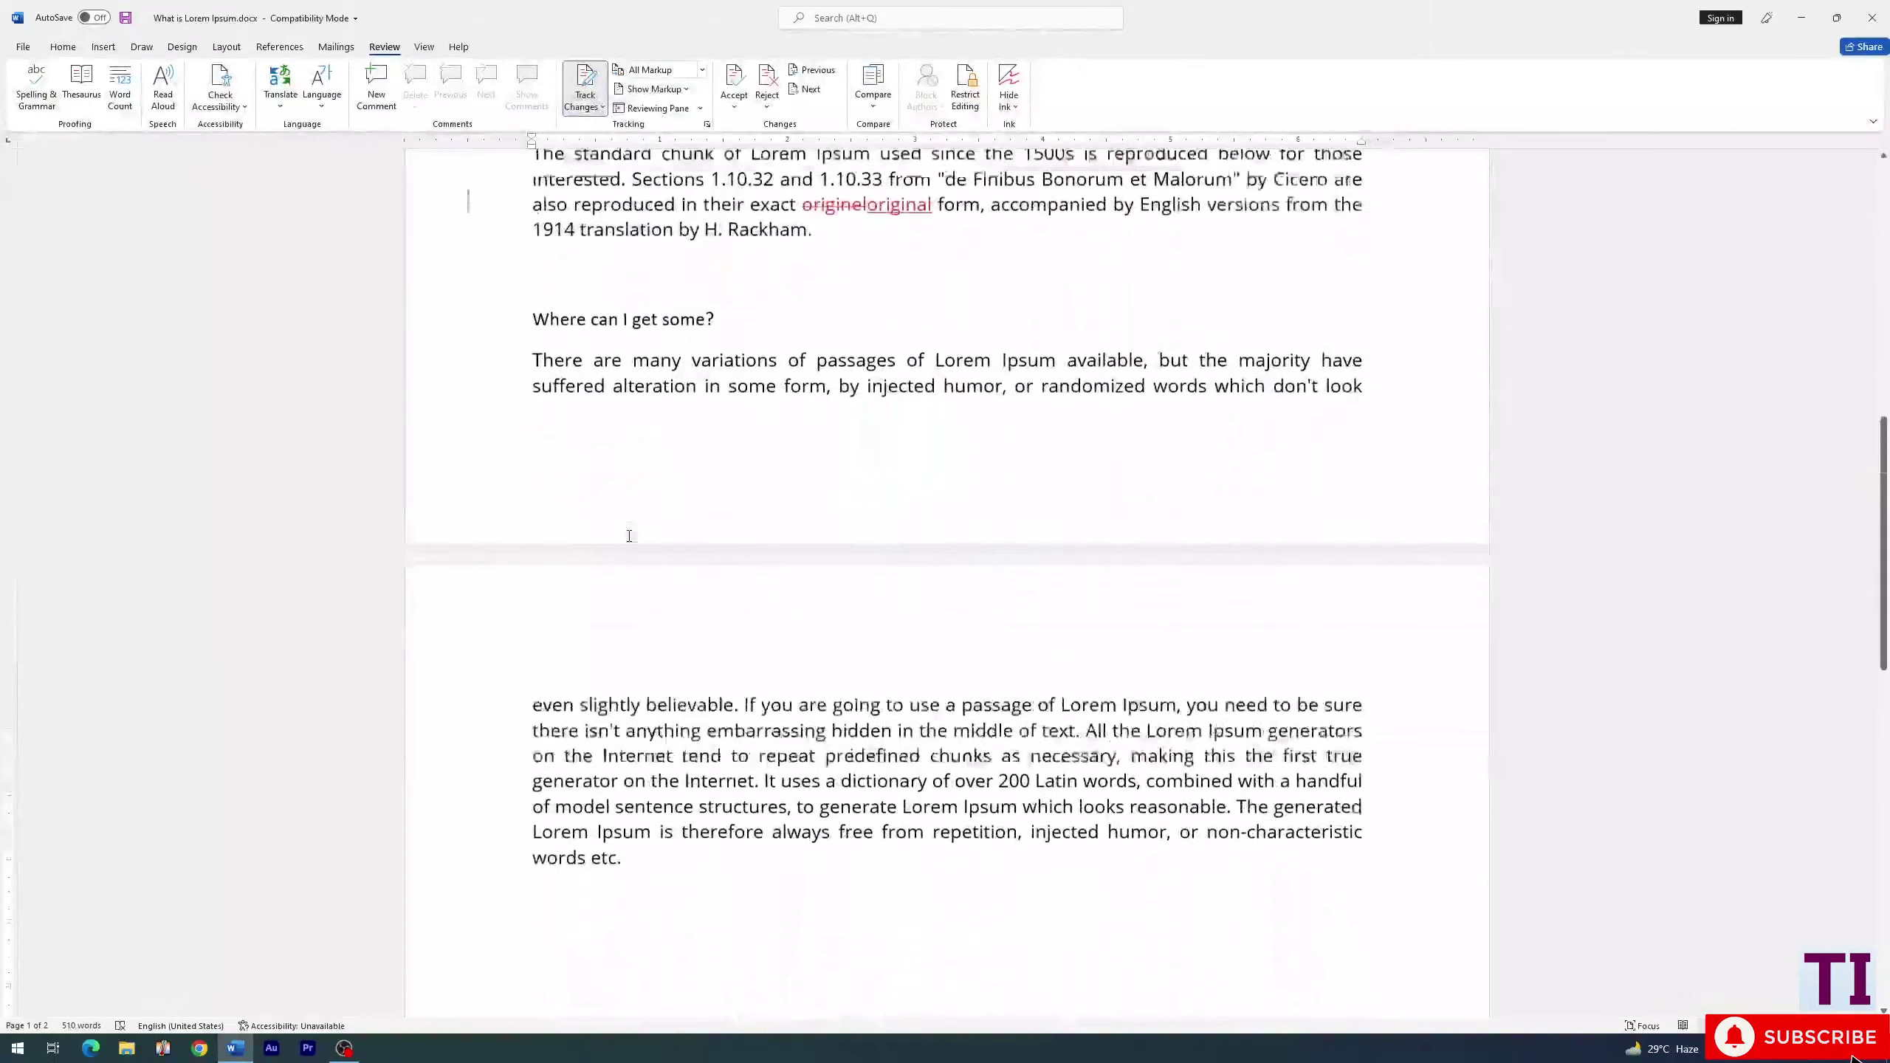
scroll(629, 536, up, 5)
scroll(629, 536, up, 4)
scroll(629, 536, up, 4)
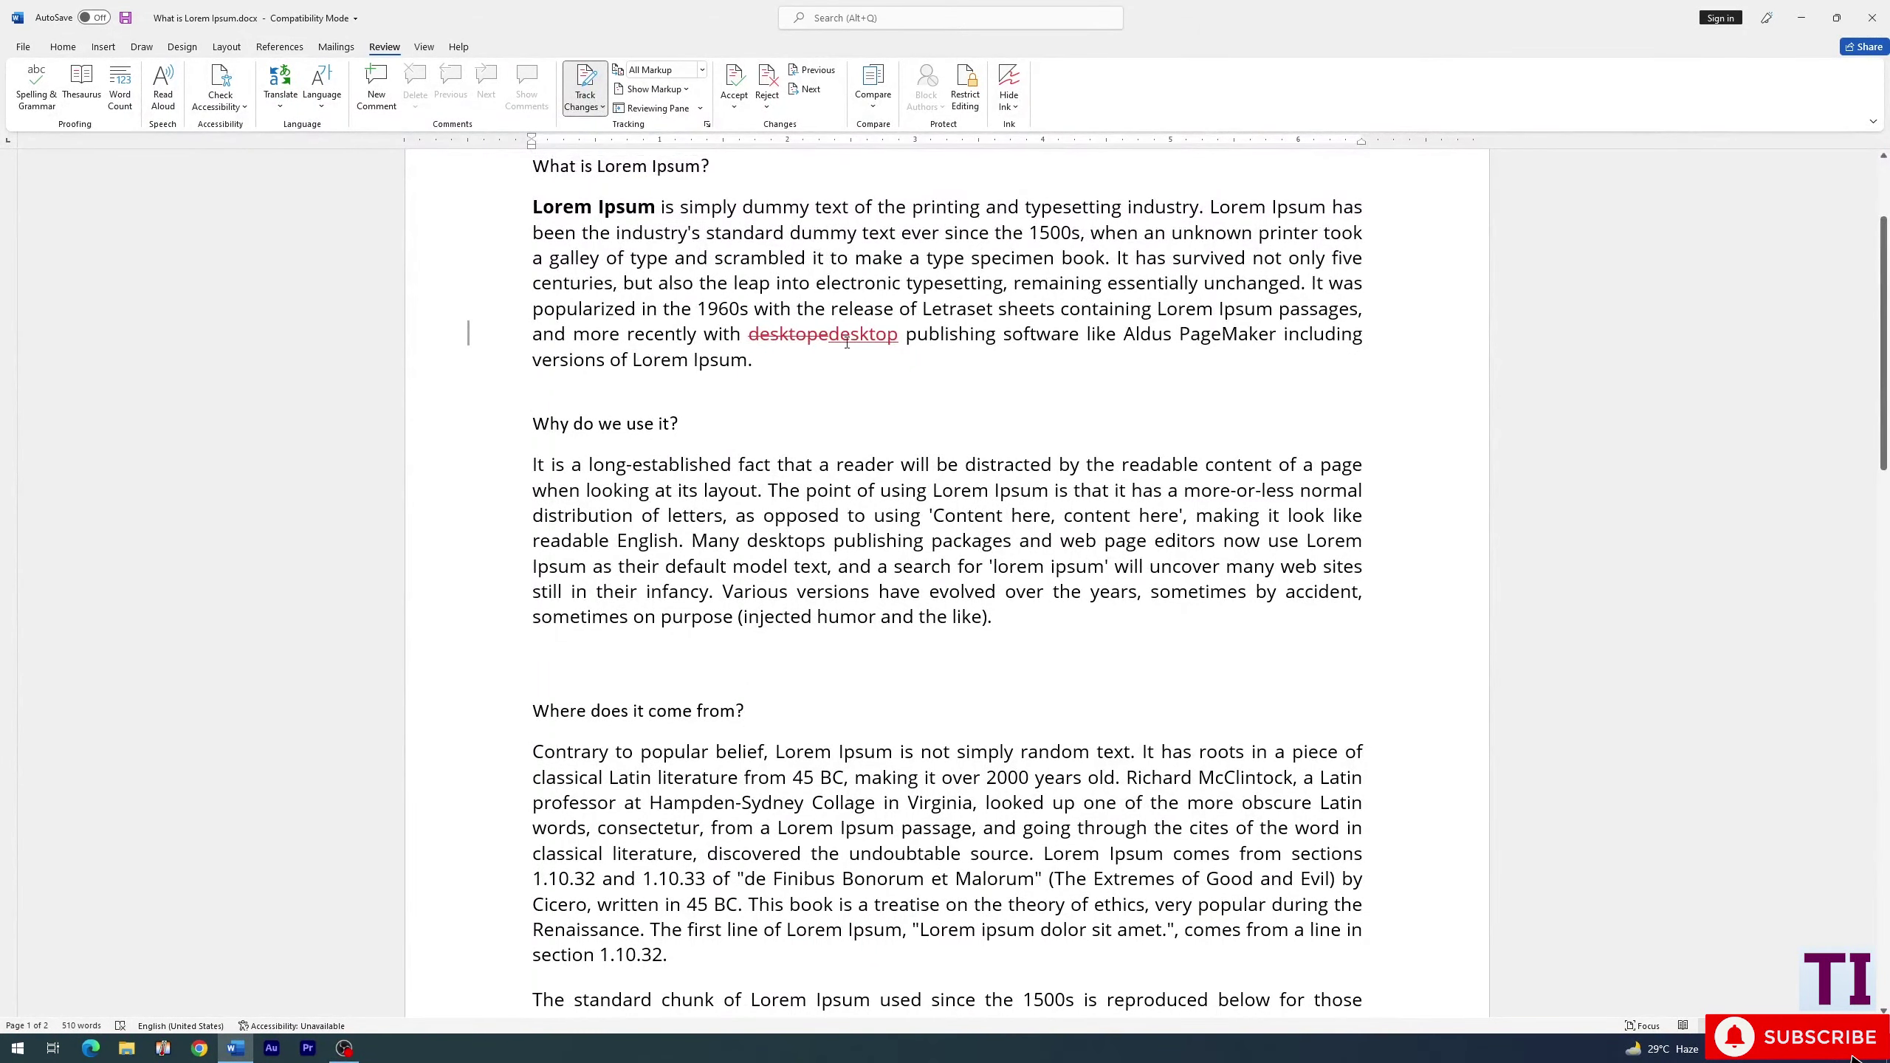
scroll(804, 489, down, 5)
scroll(818, 532, down, 2)
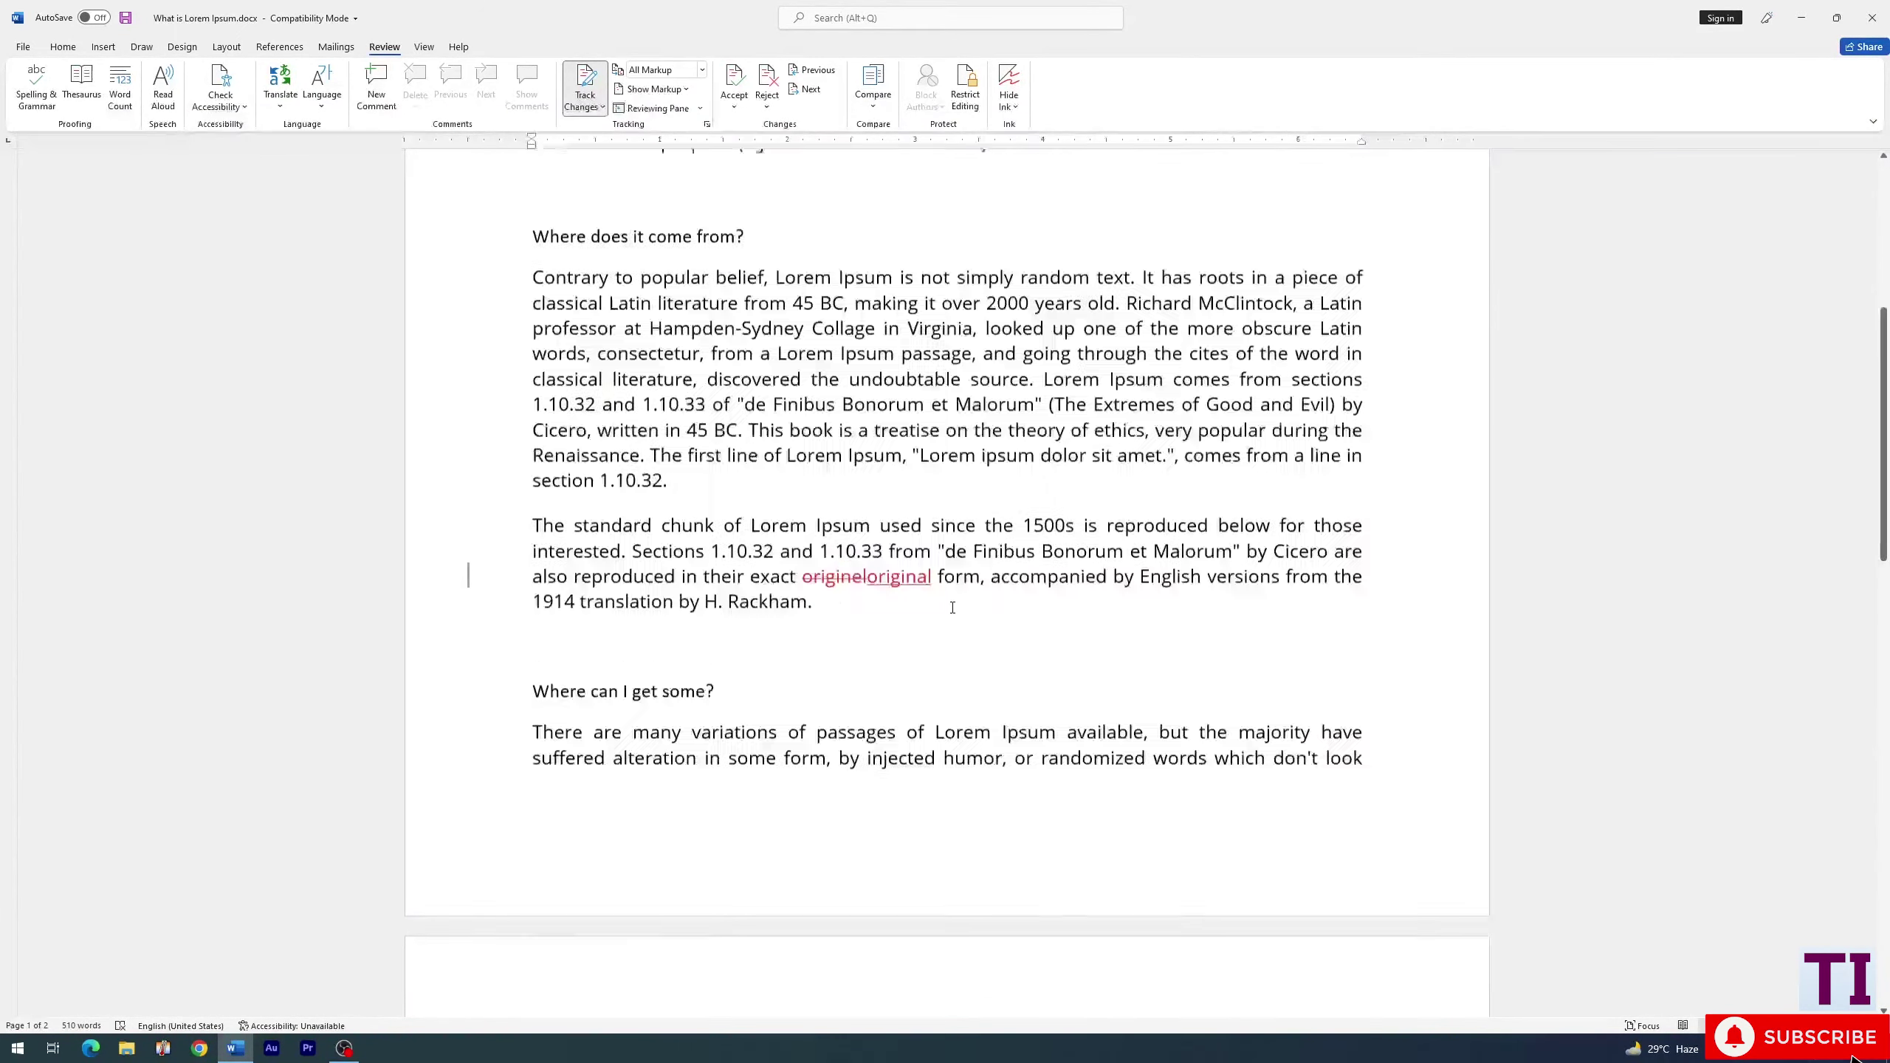
scroll(942, 670, up, 10)
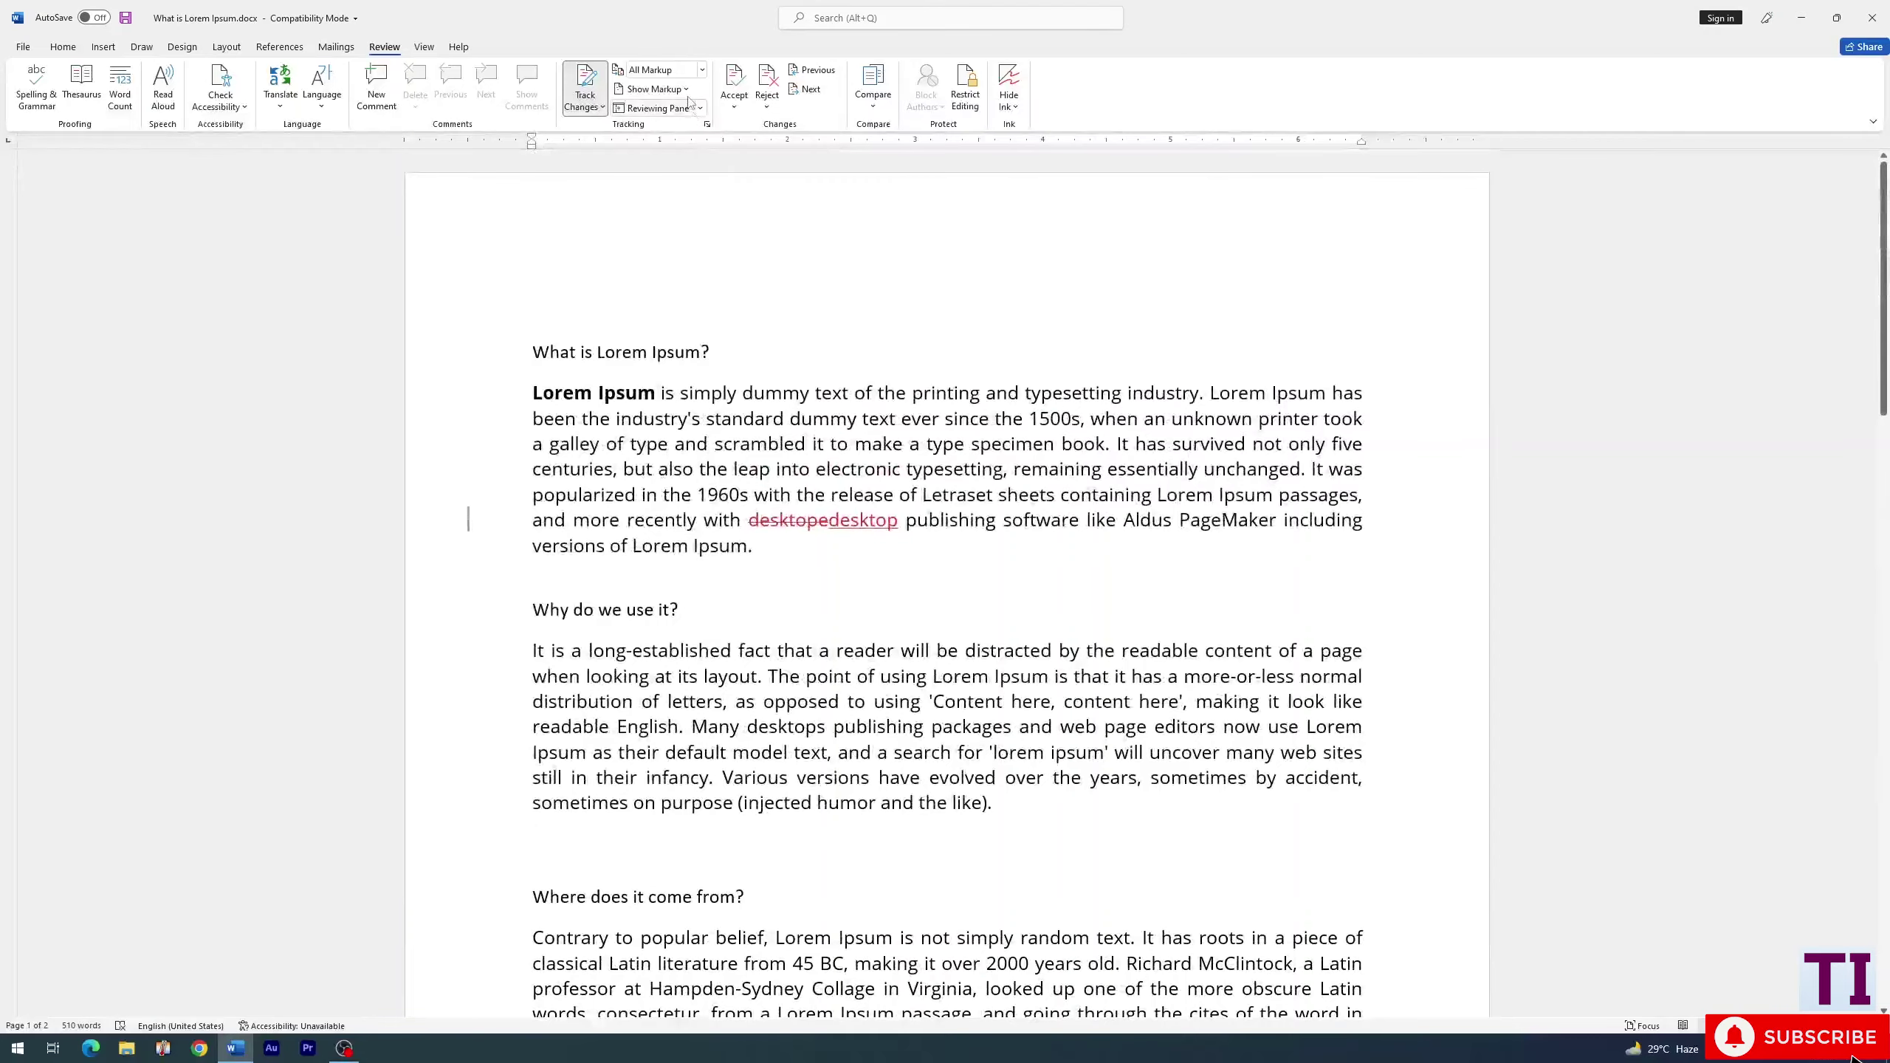
Show tracked revisions in margin balloons via Show Markup > Balloons
click(687, 89)
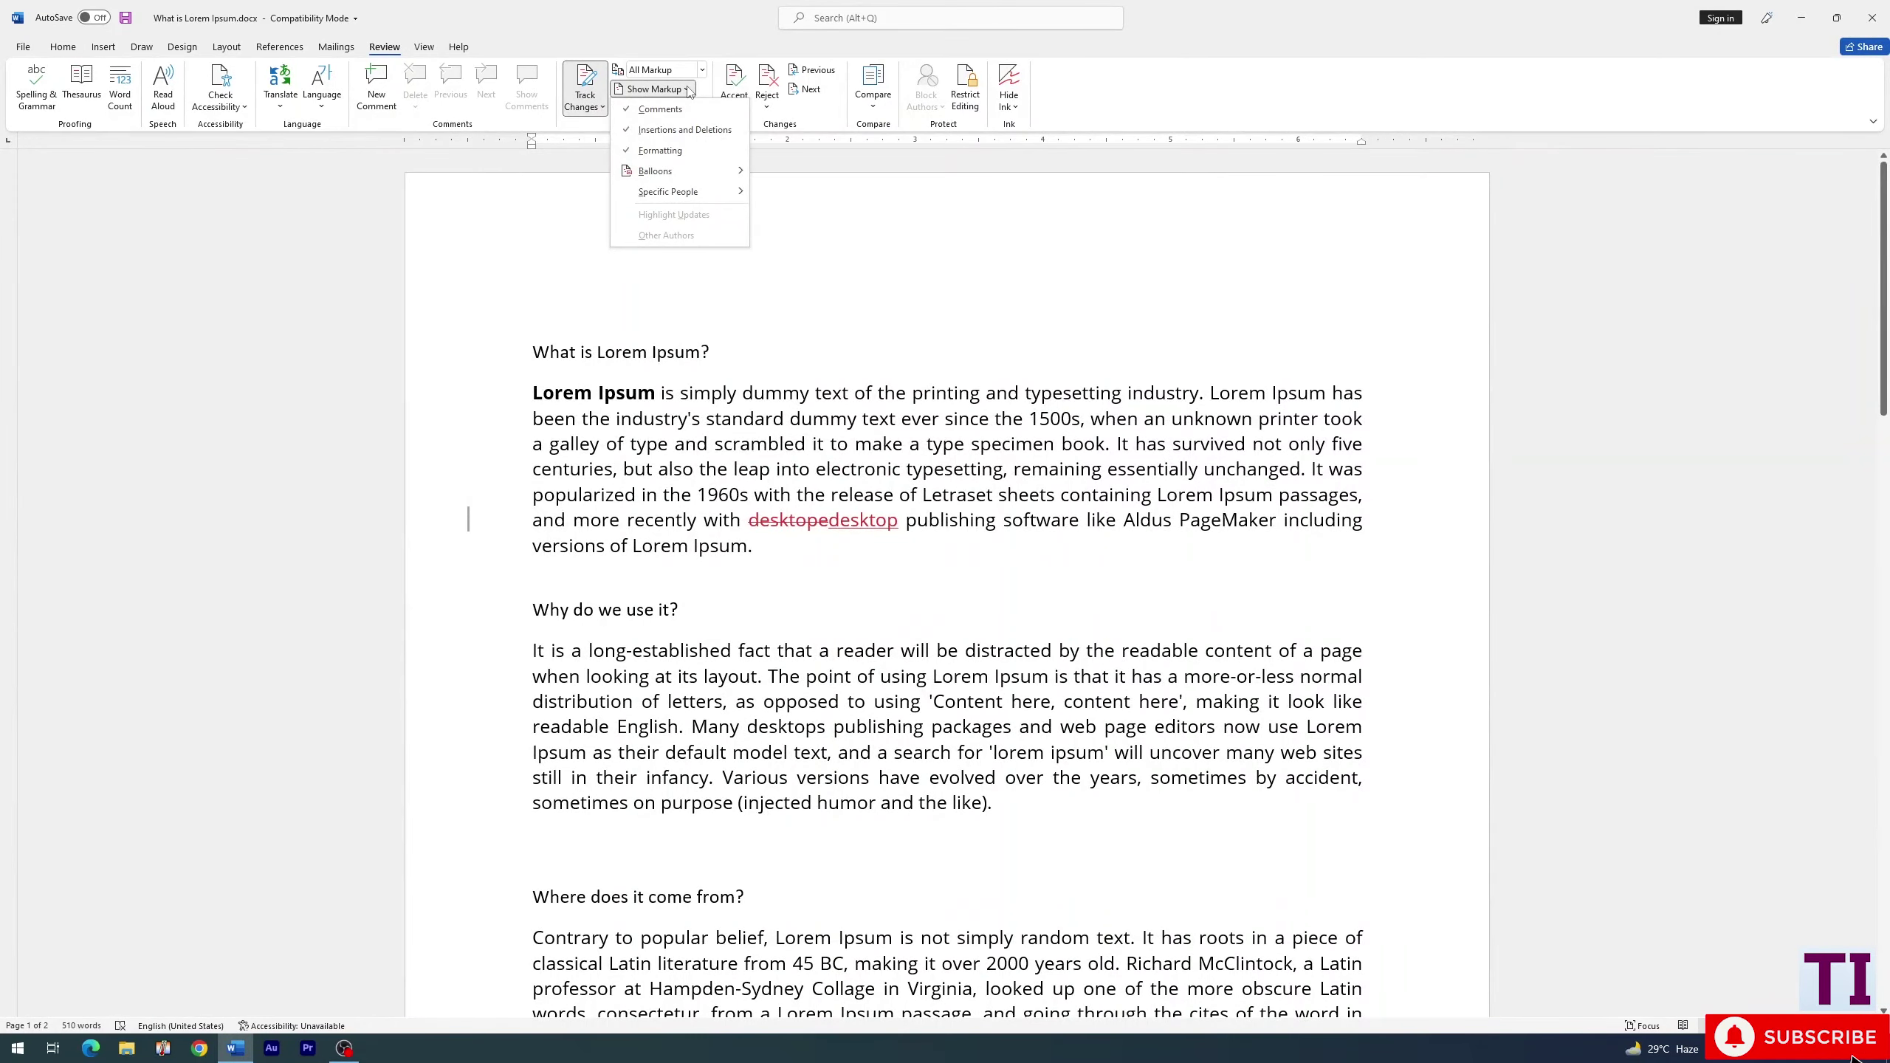
mouse_move(330, 607)
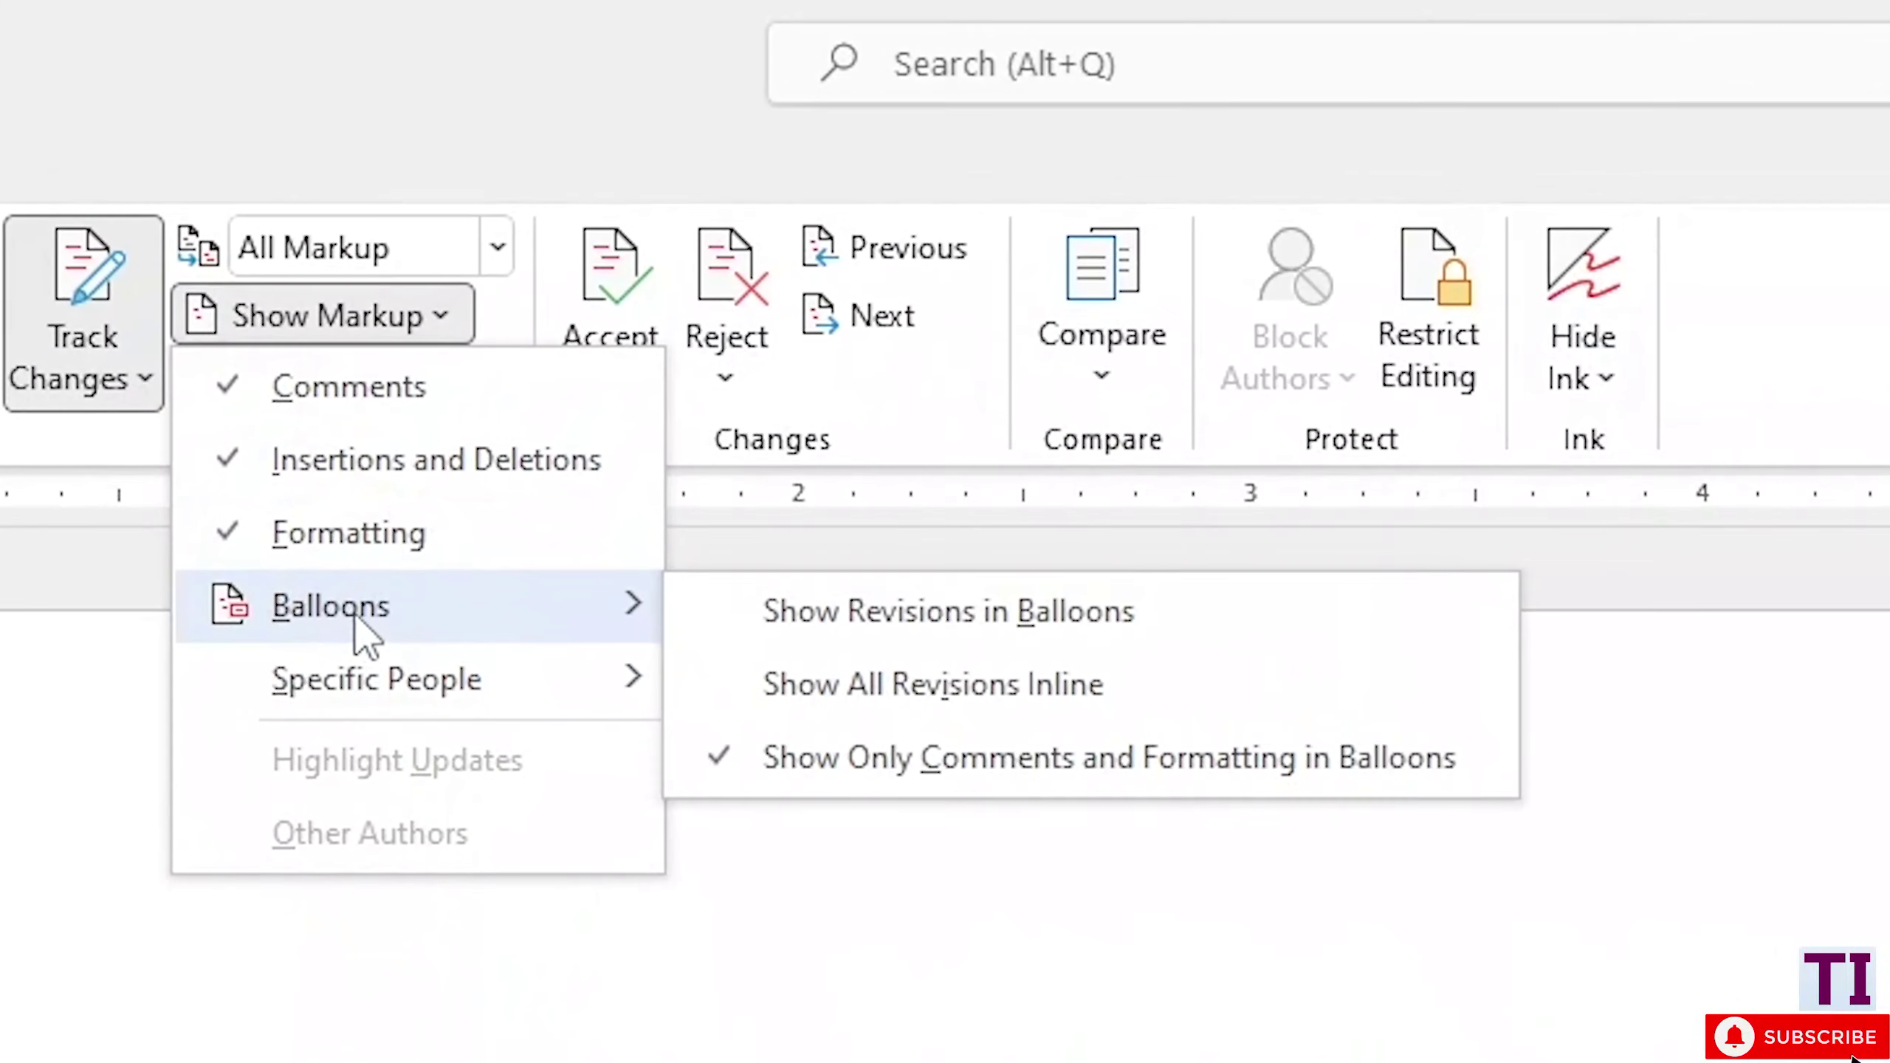
click(912, 621)
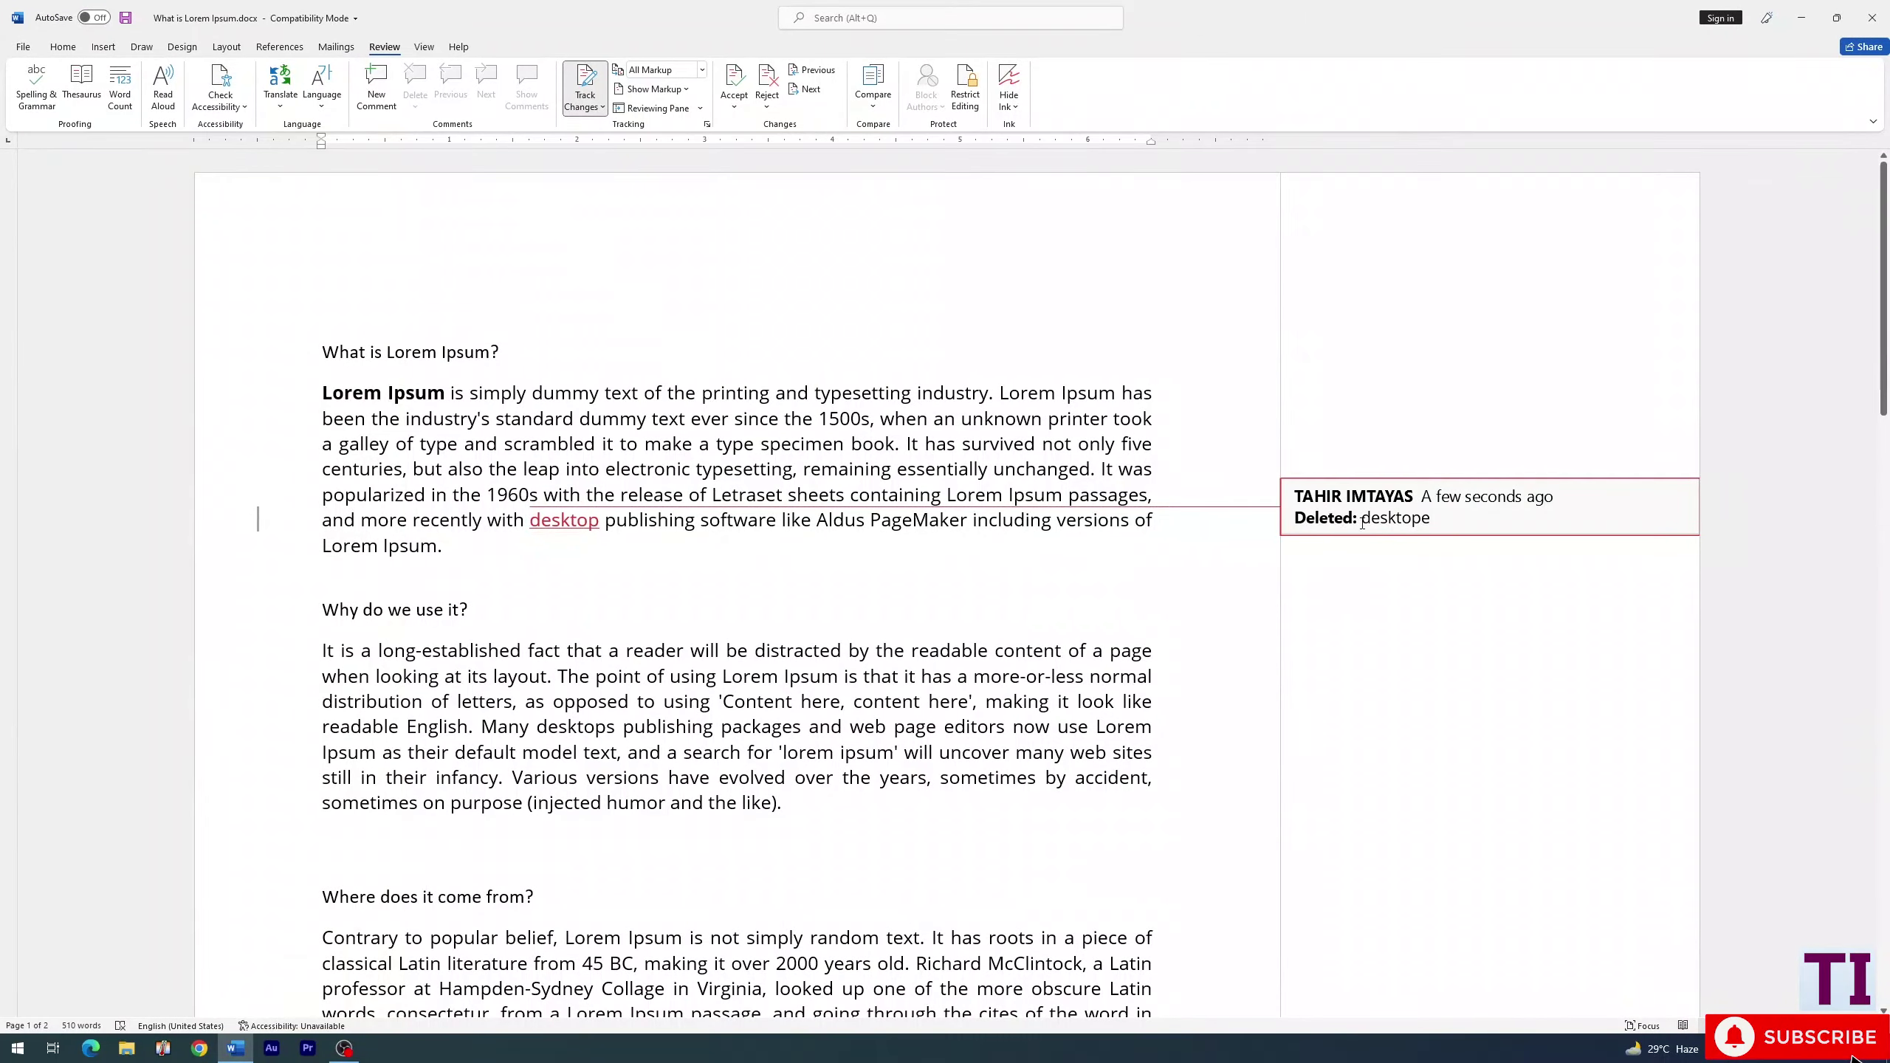
scroll(1358, 536, down, 5)
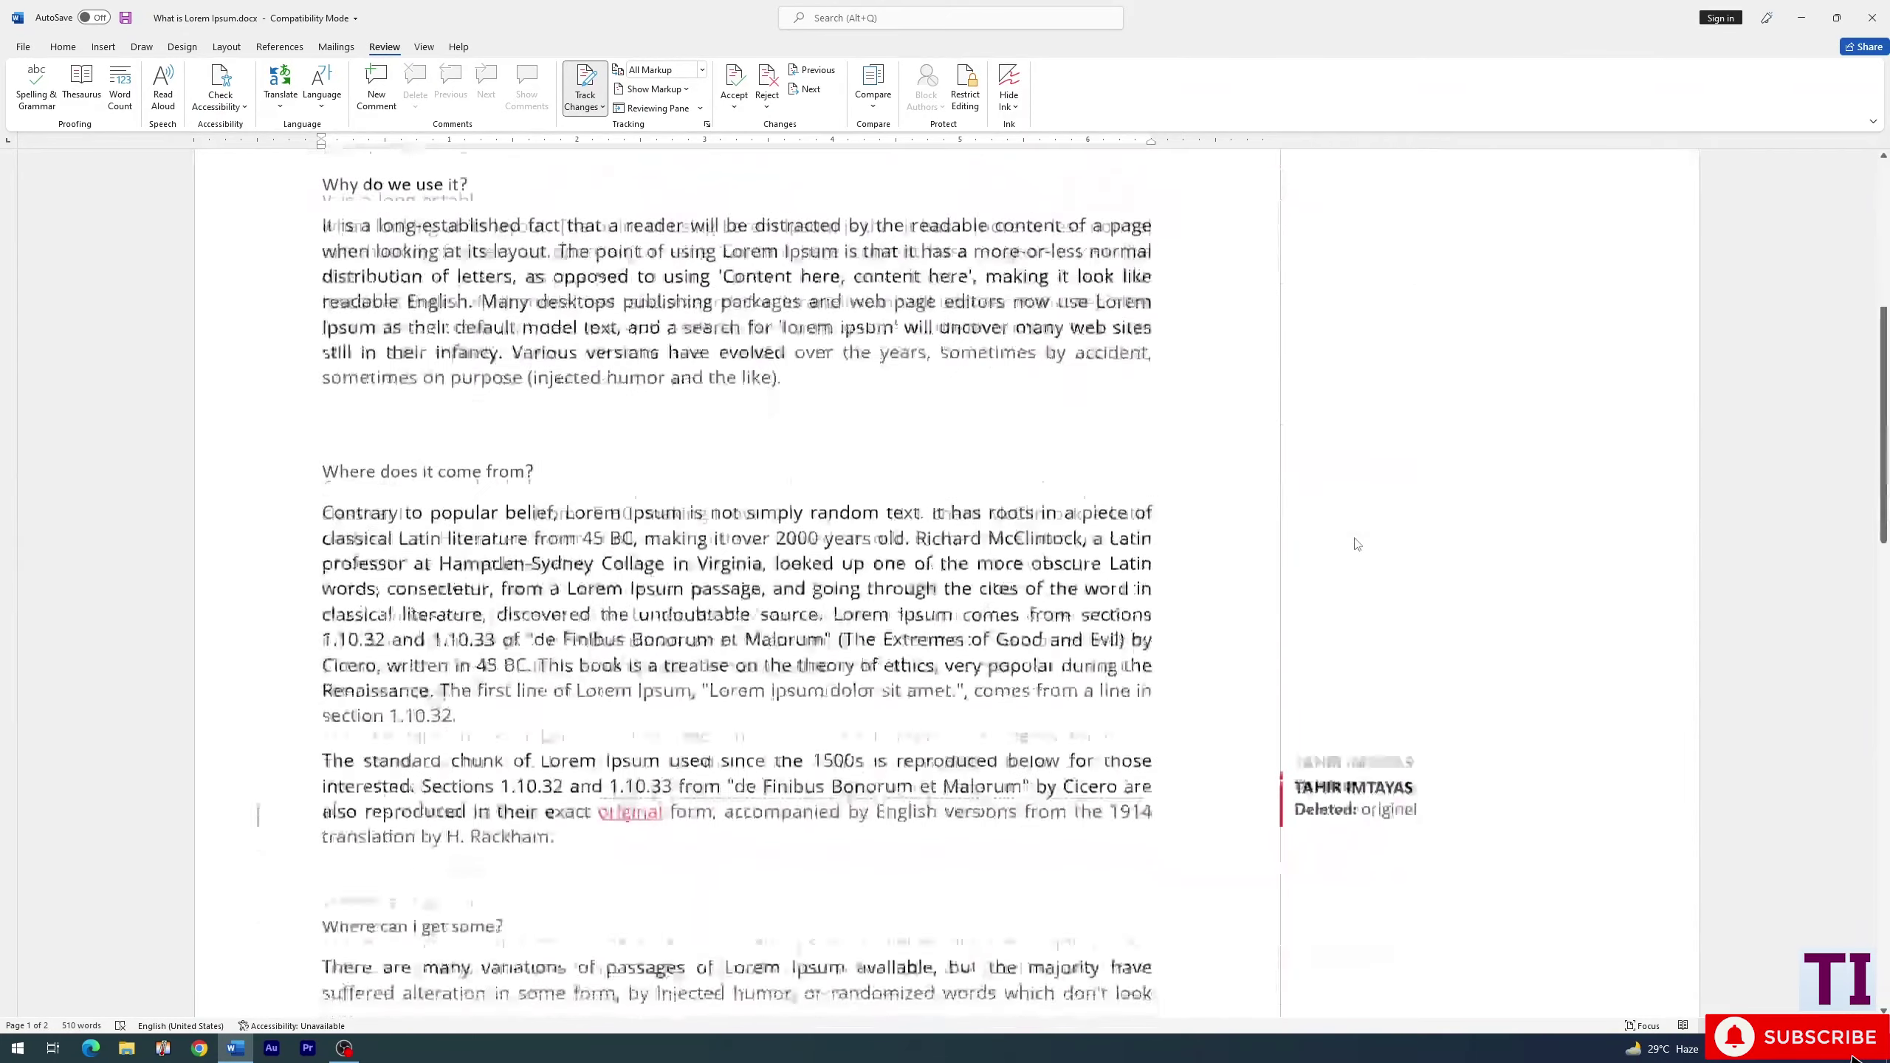
scroll(1357, 544, down, 5)
scroll(1385, 507, up, 1)
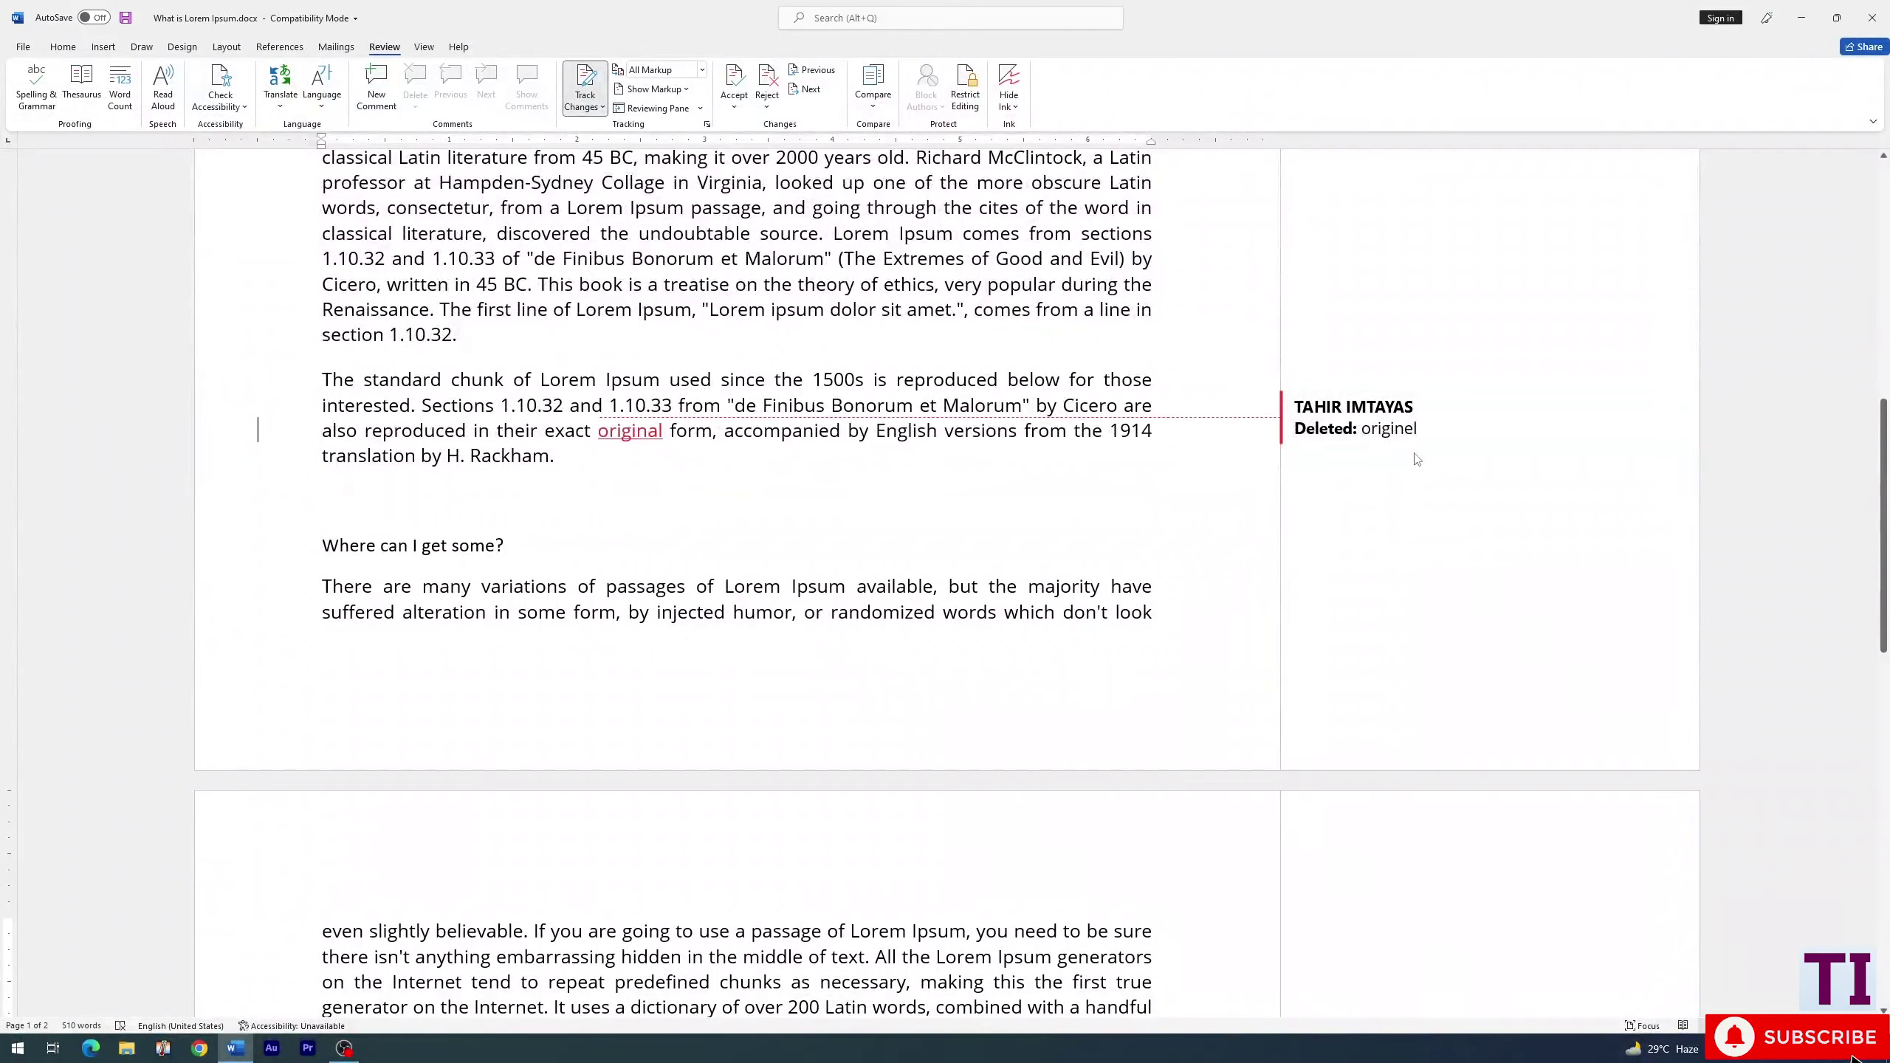
scroll(1003, 426, up, 10)
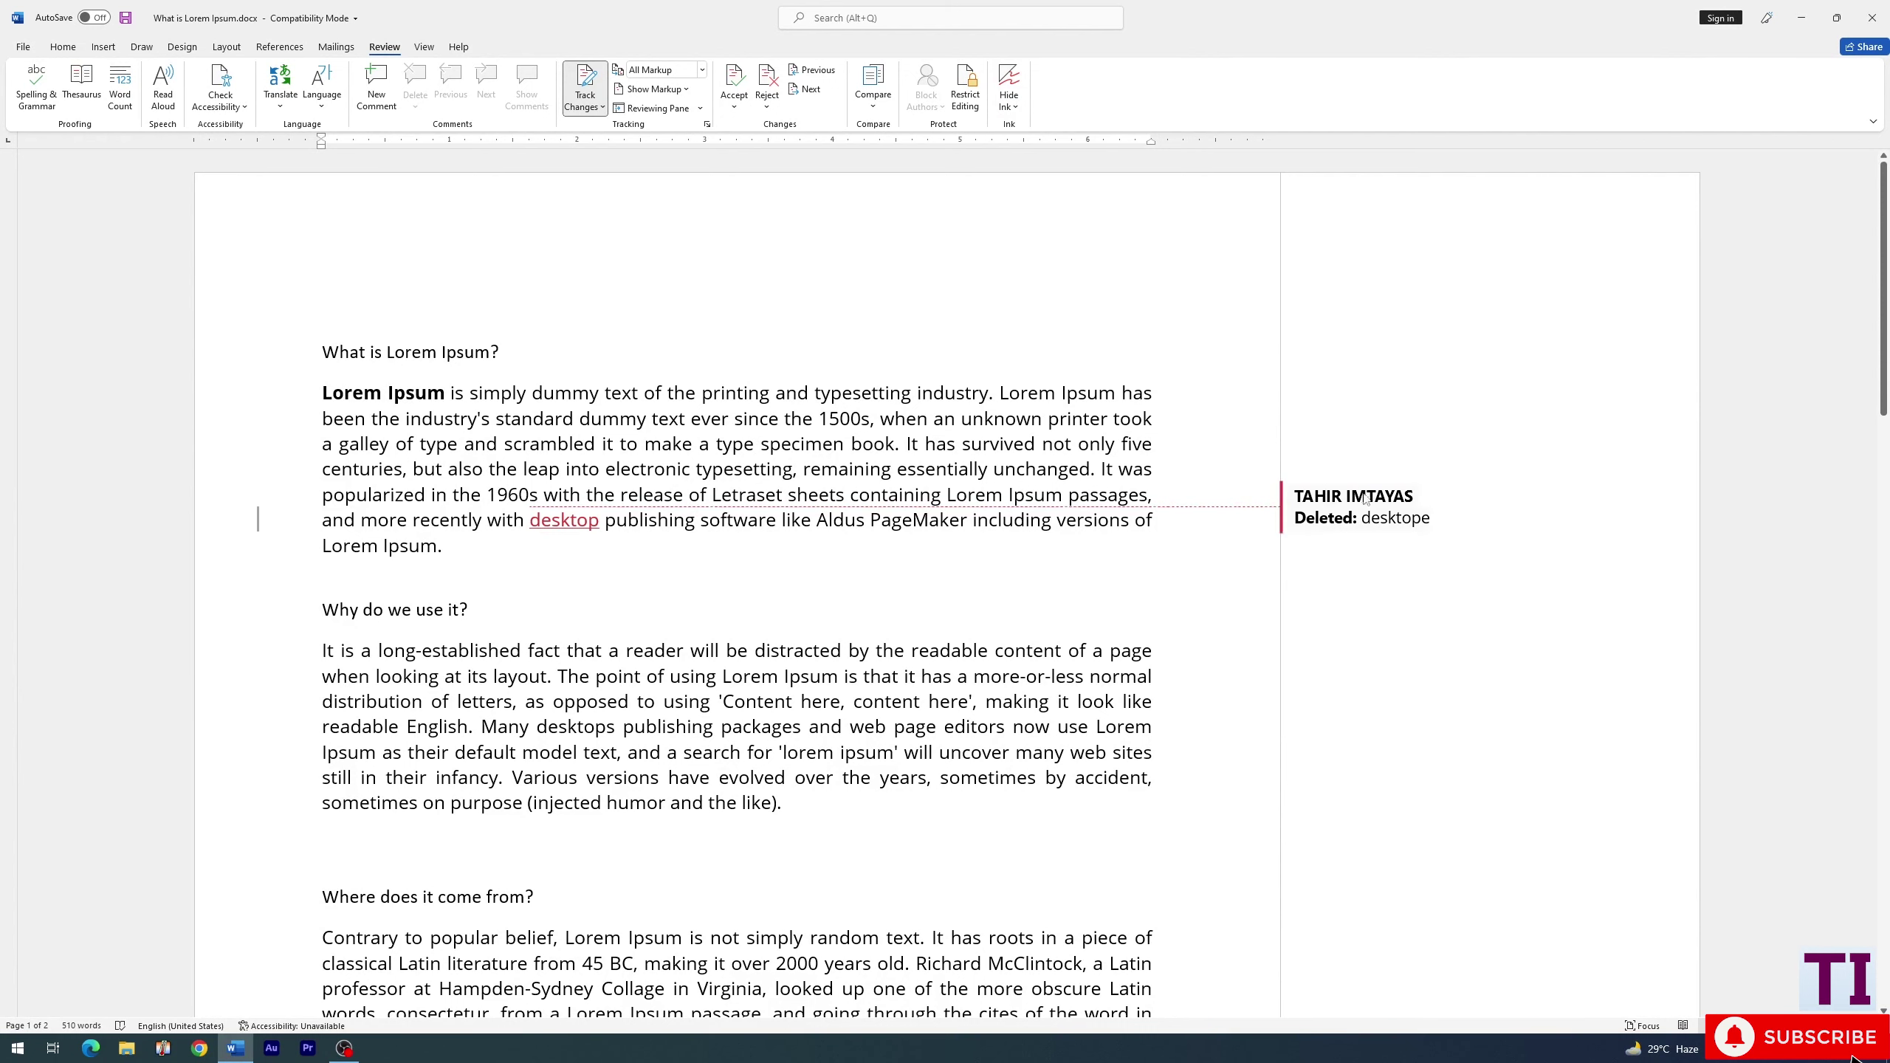
Keep All Markup and switch balloons to Show All Revisions Inline
click(701, 70)
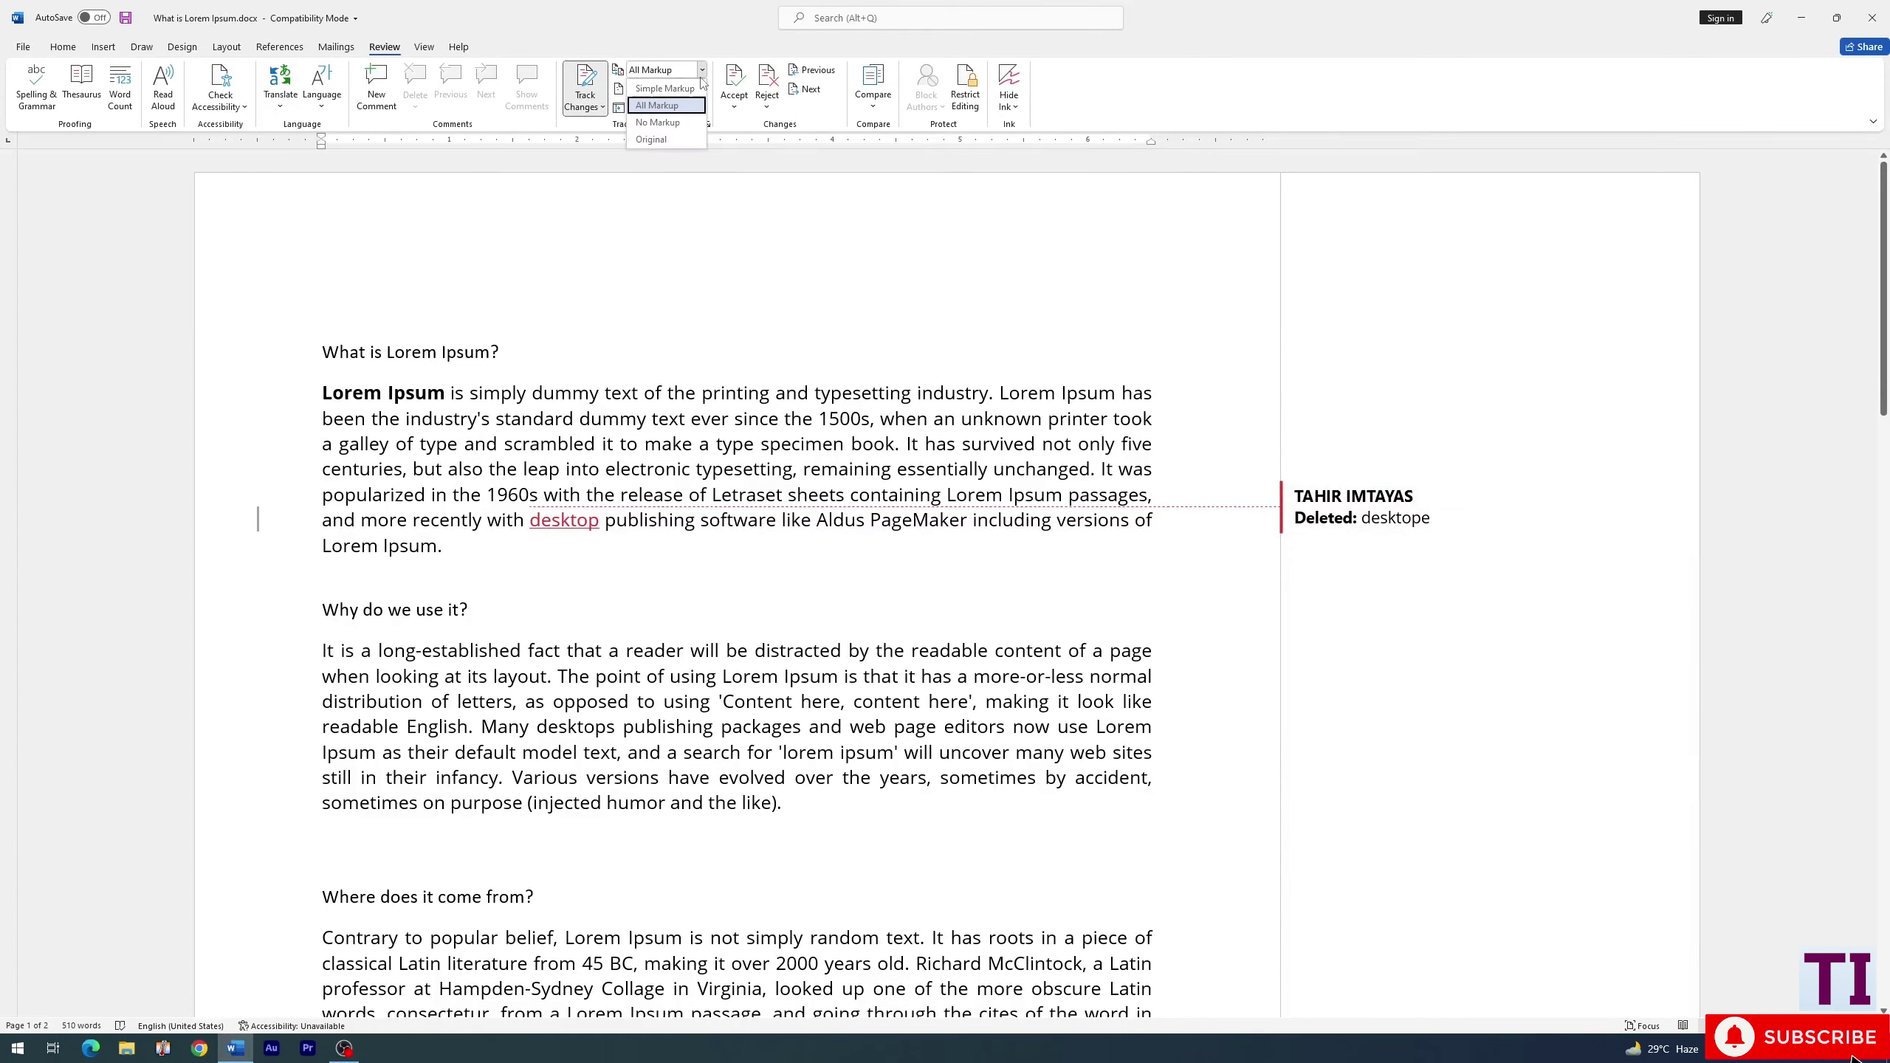
click(702, 70)
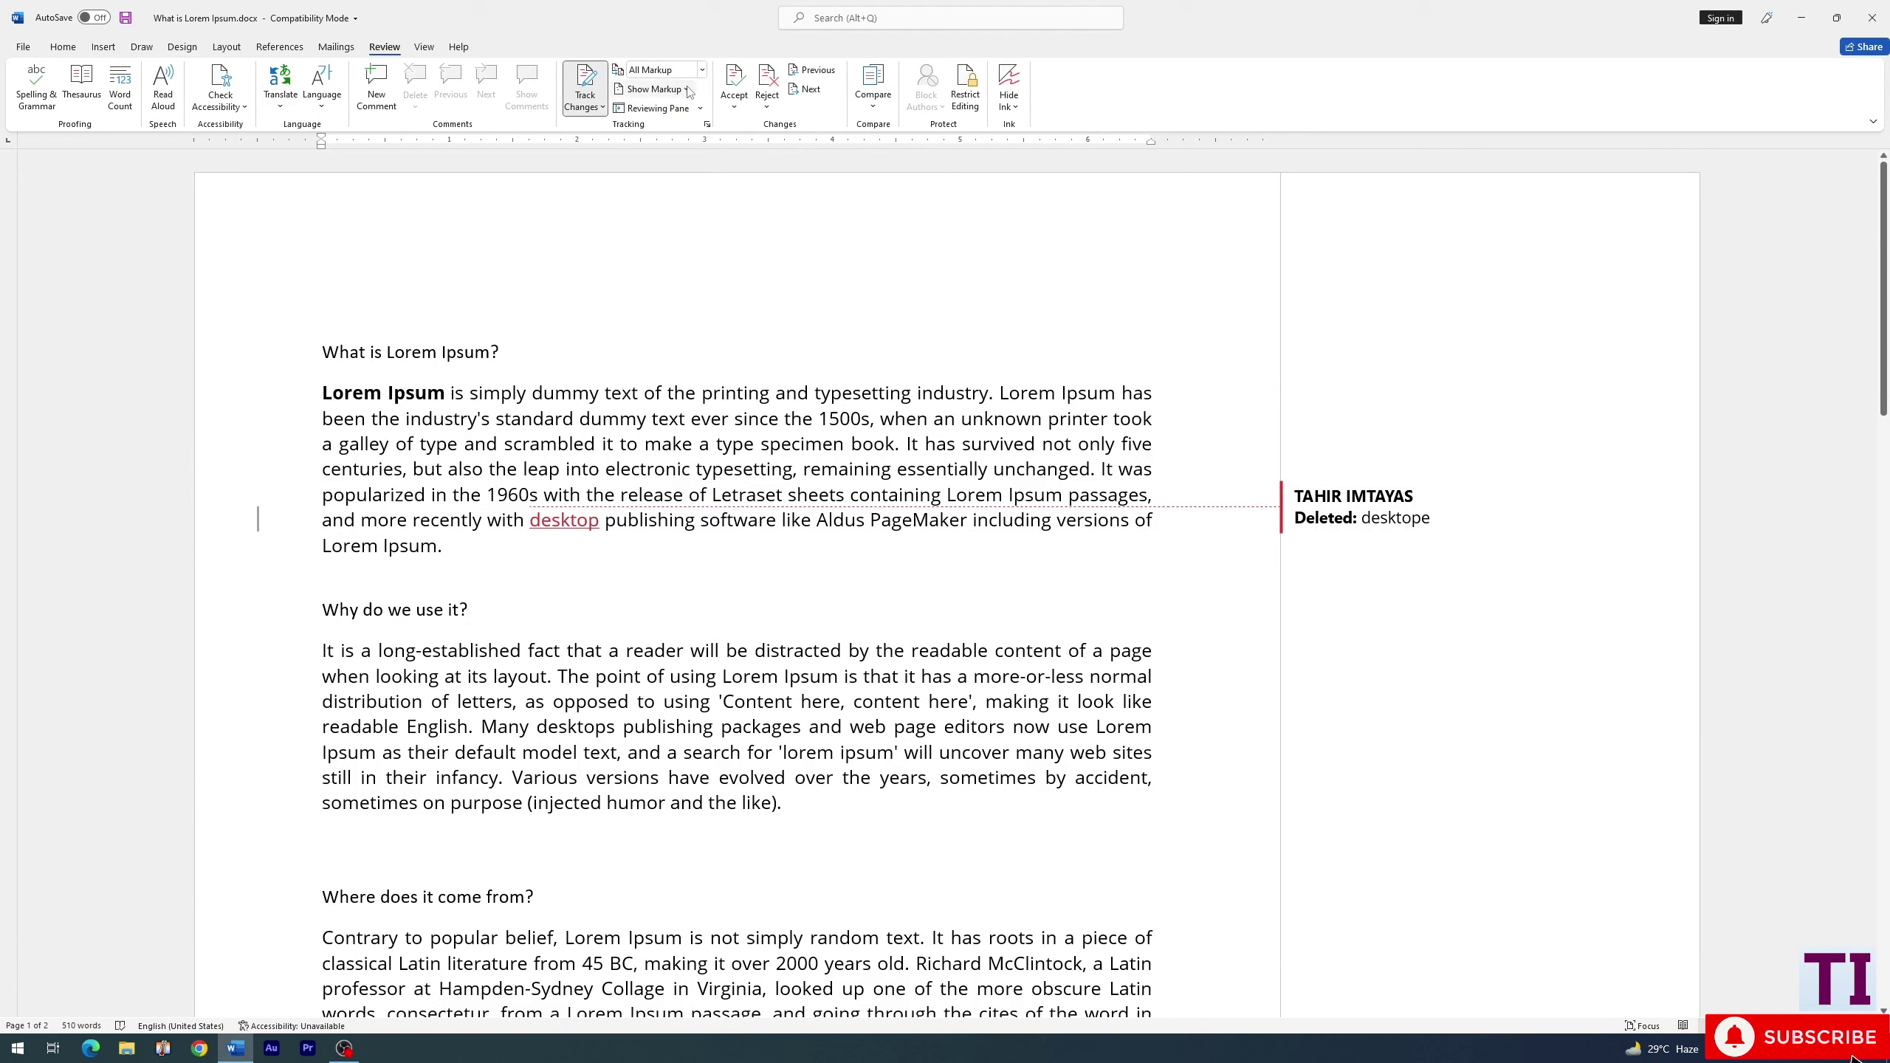
click(685, 89)
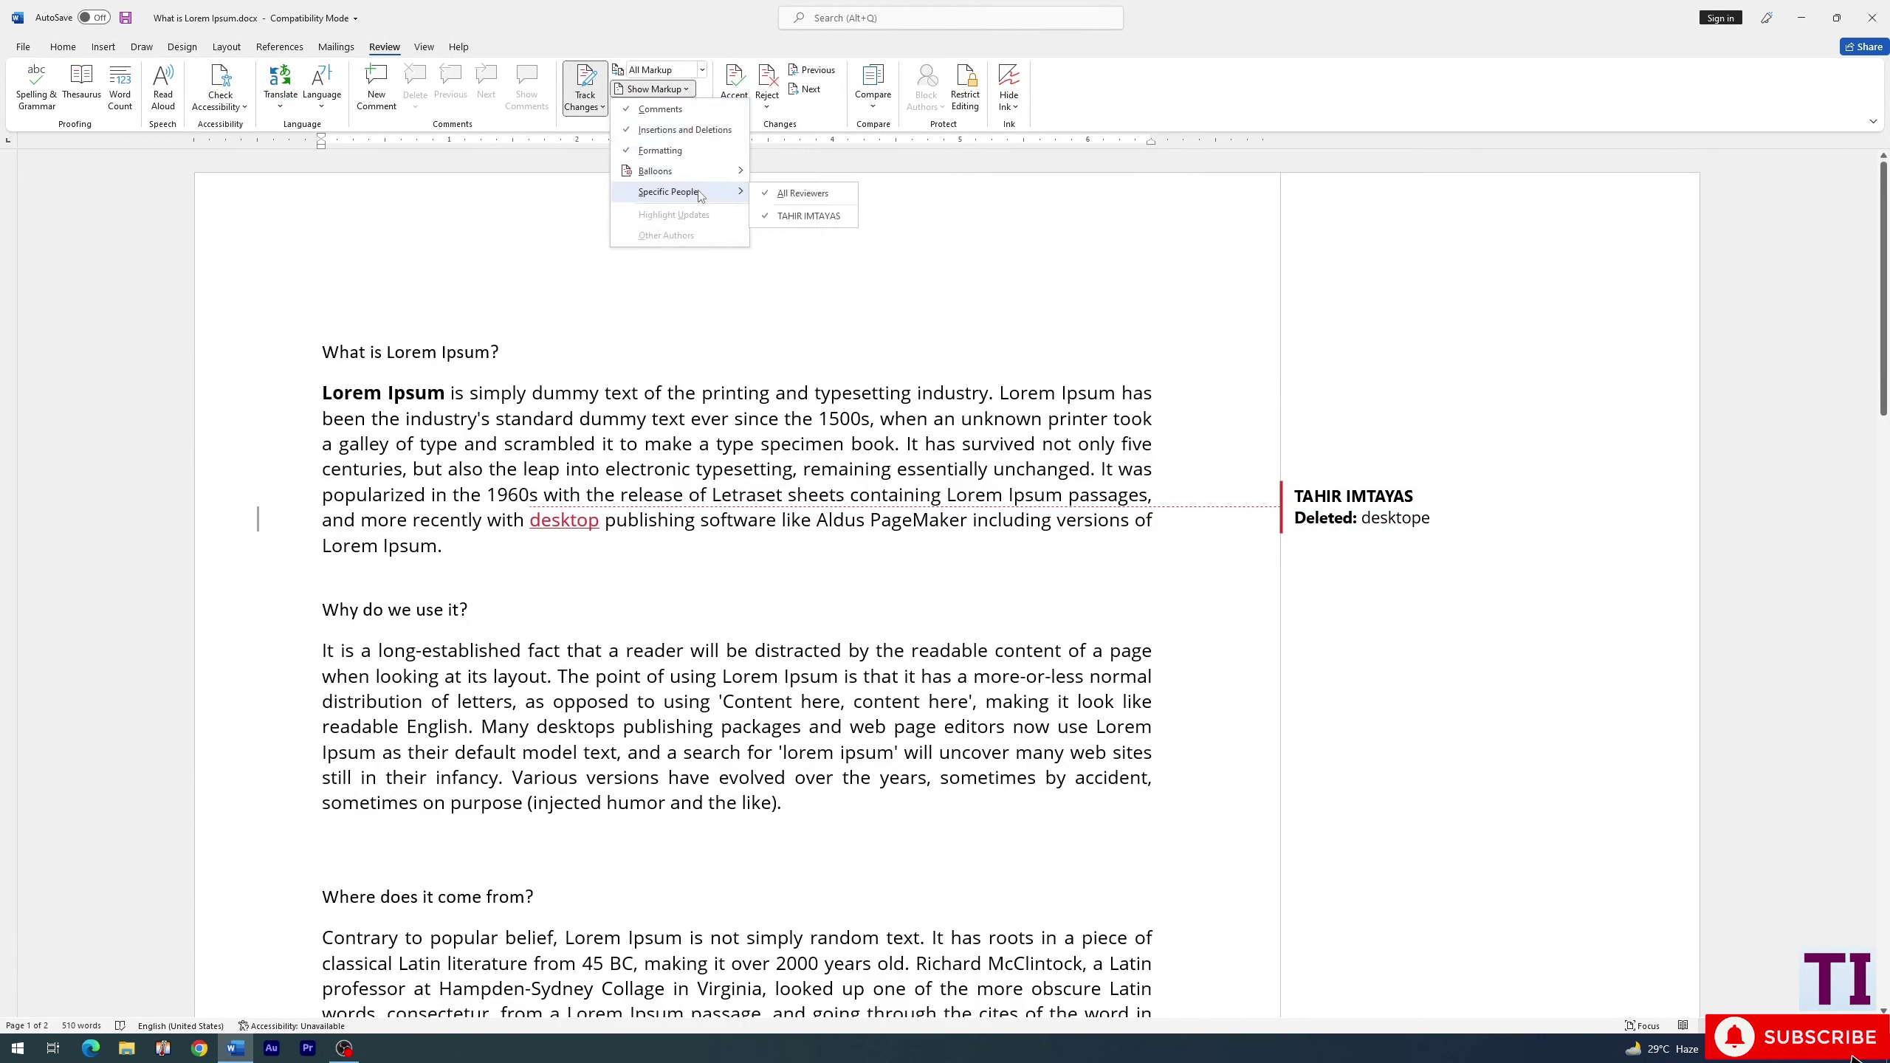
mouse_move(662, 171)
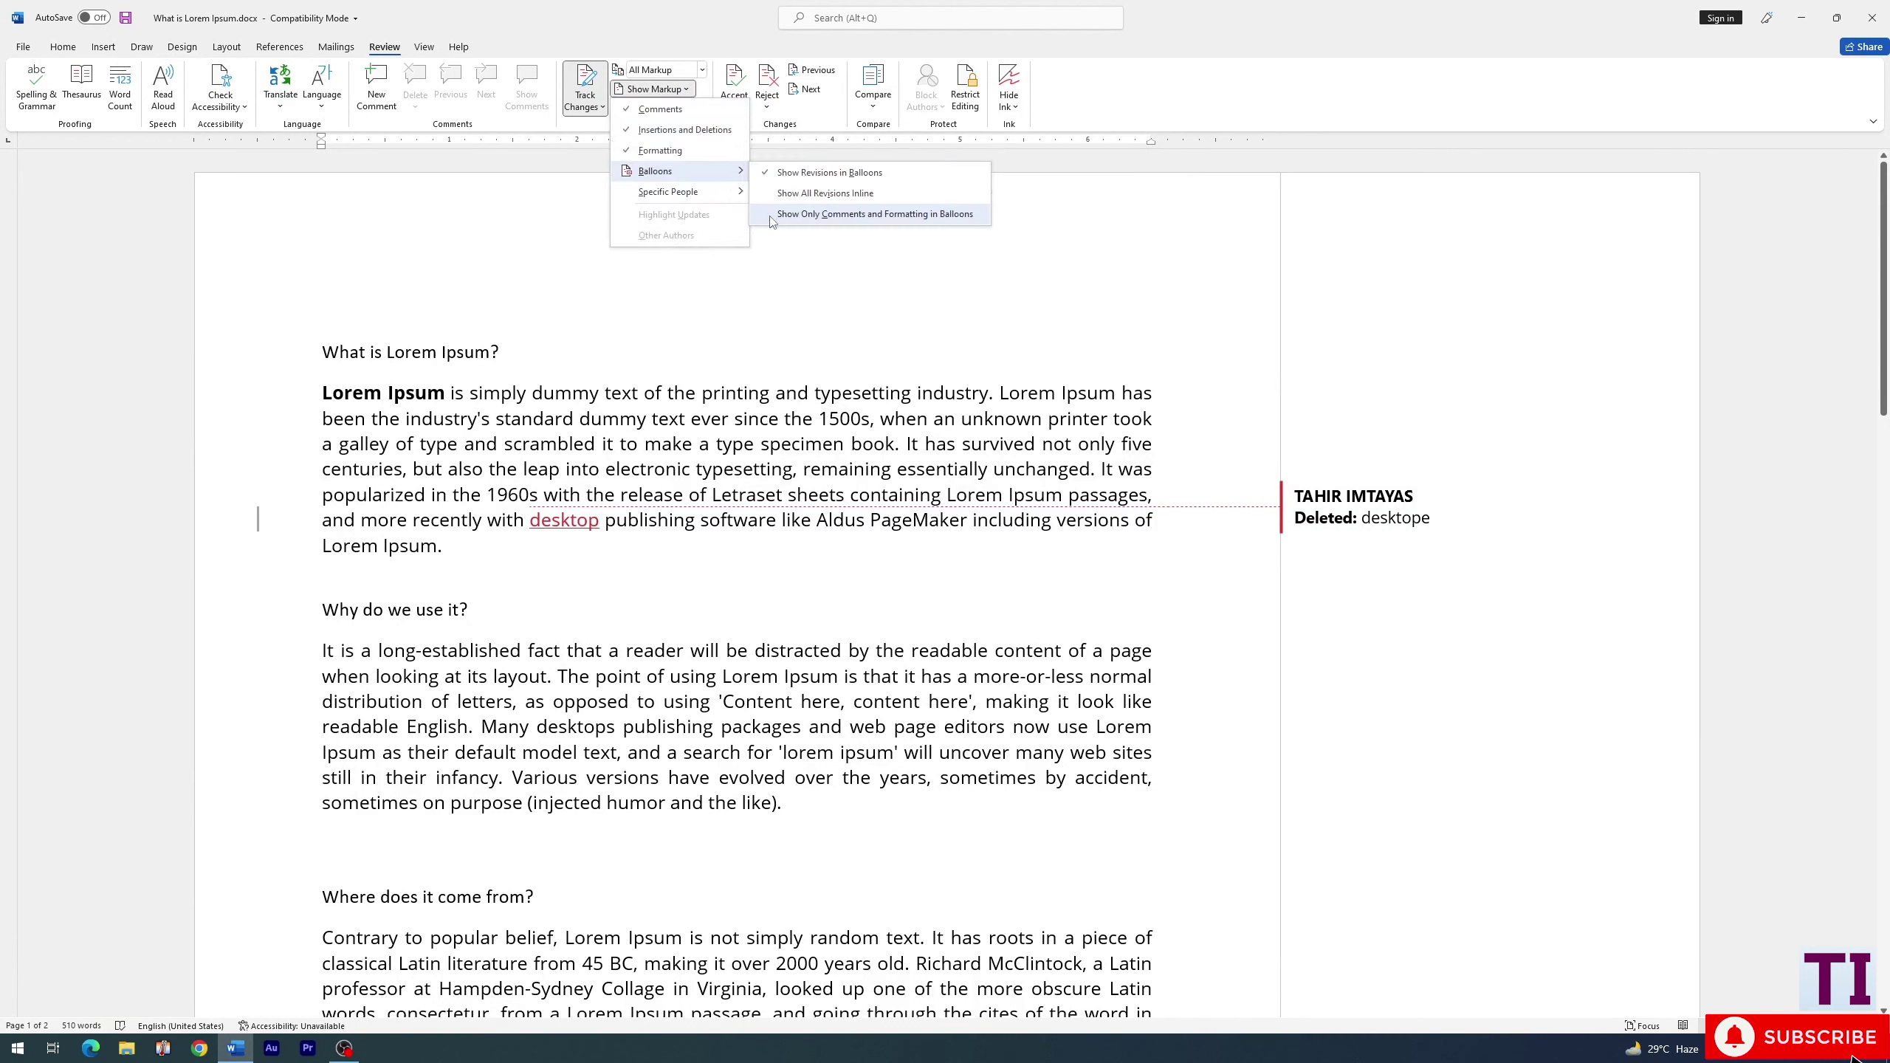
click(770, 214)
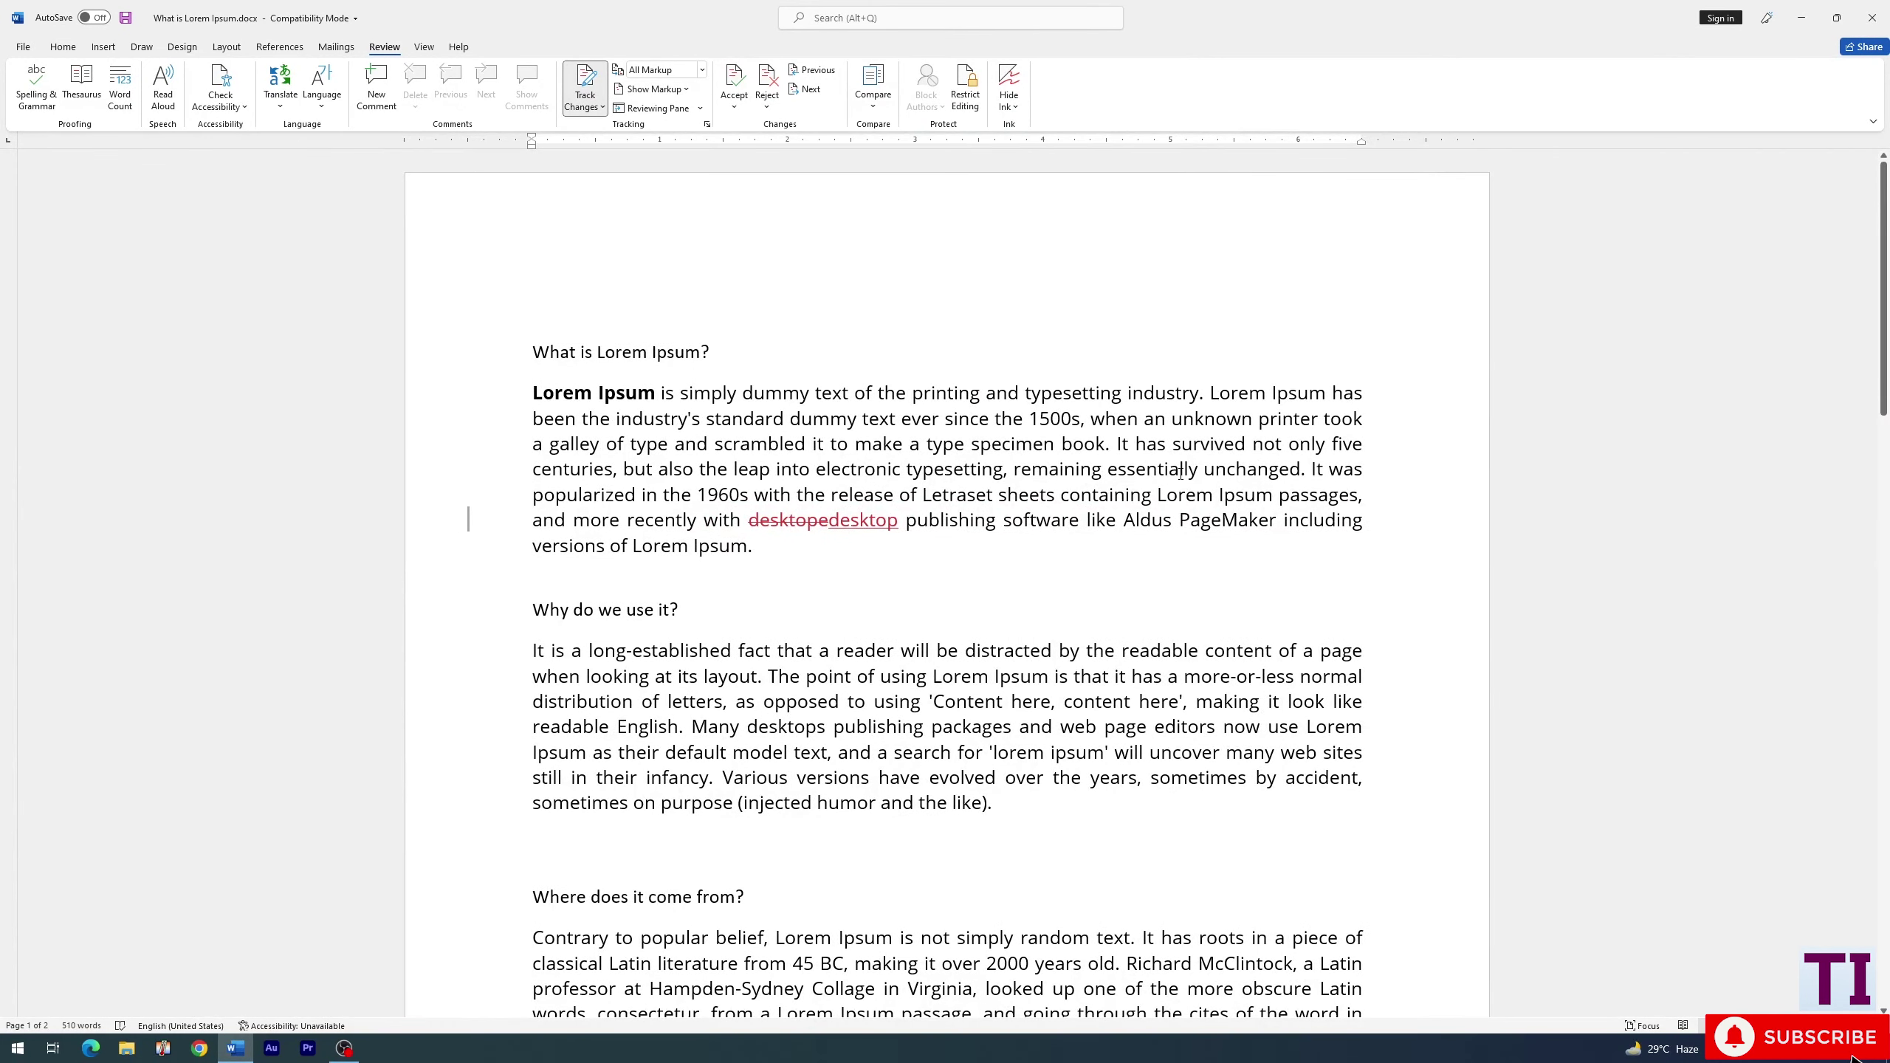
click(735, 108)
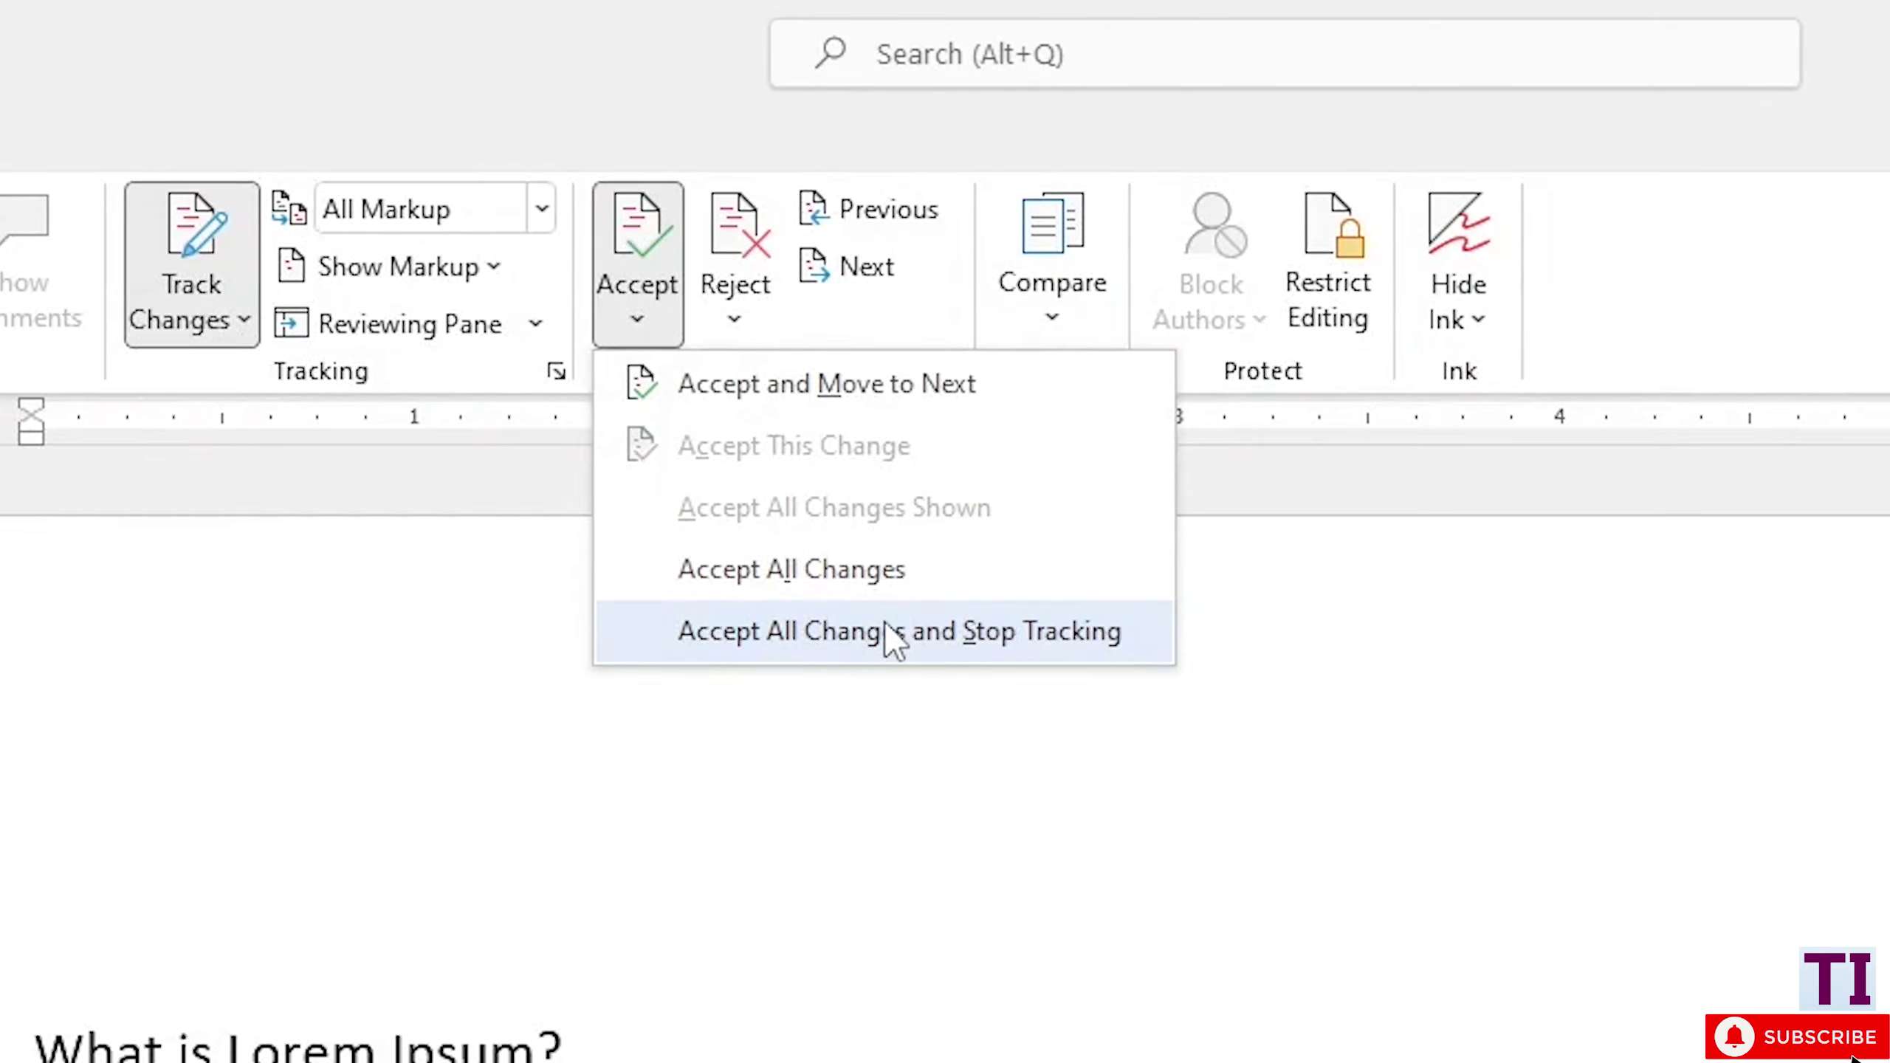
click(706, 111)
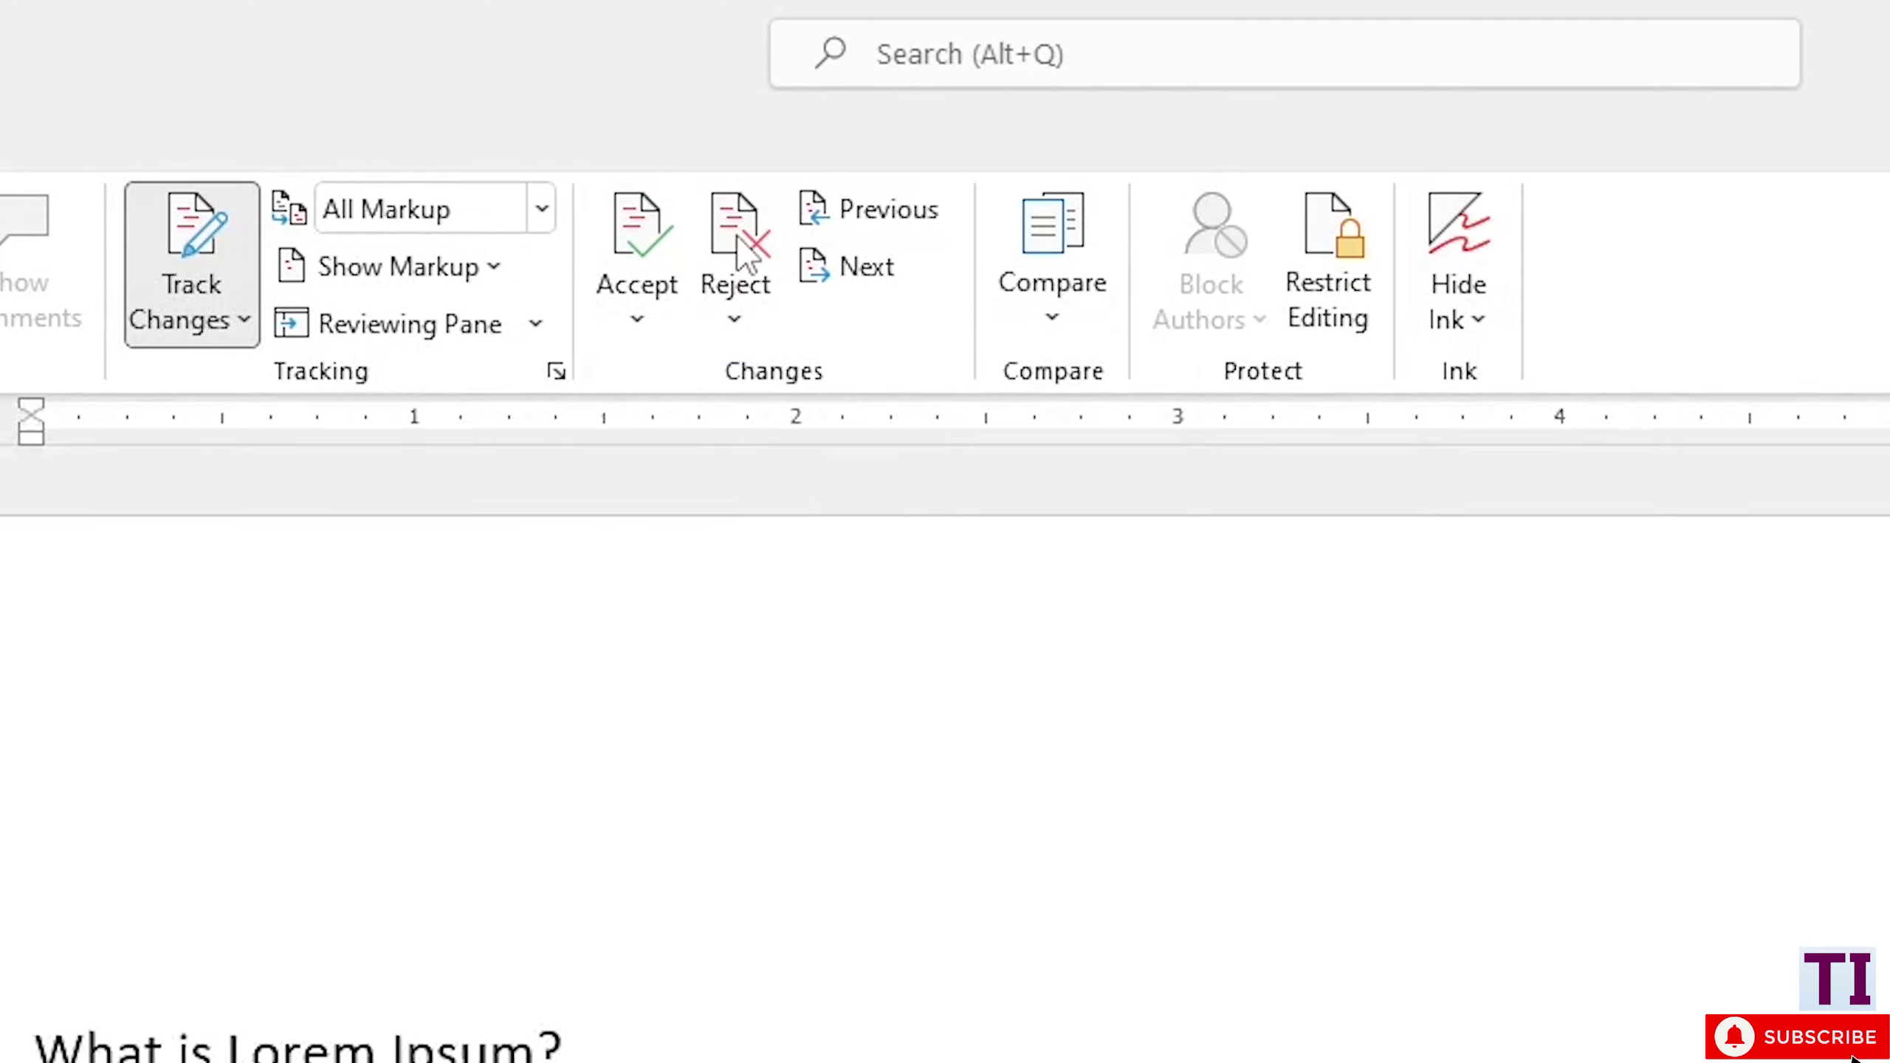
click(735, 321)
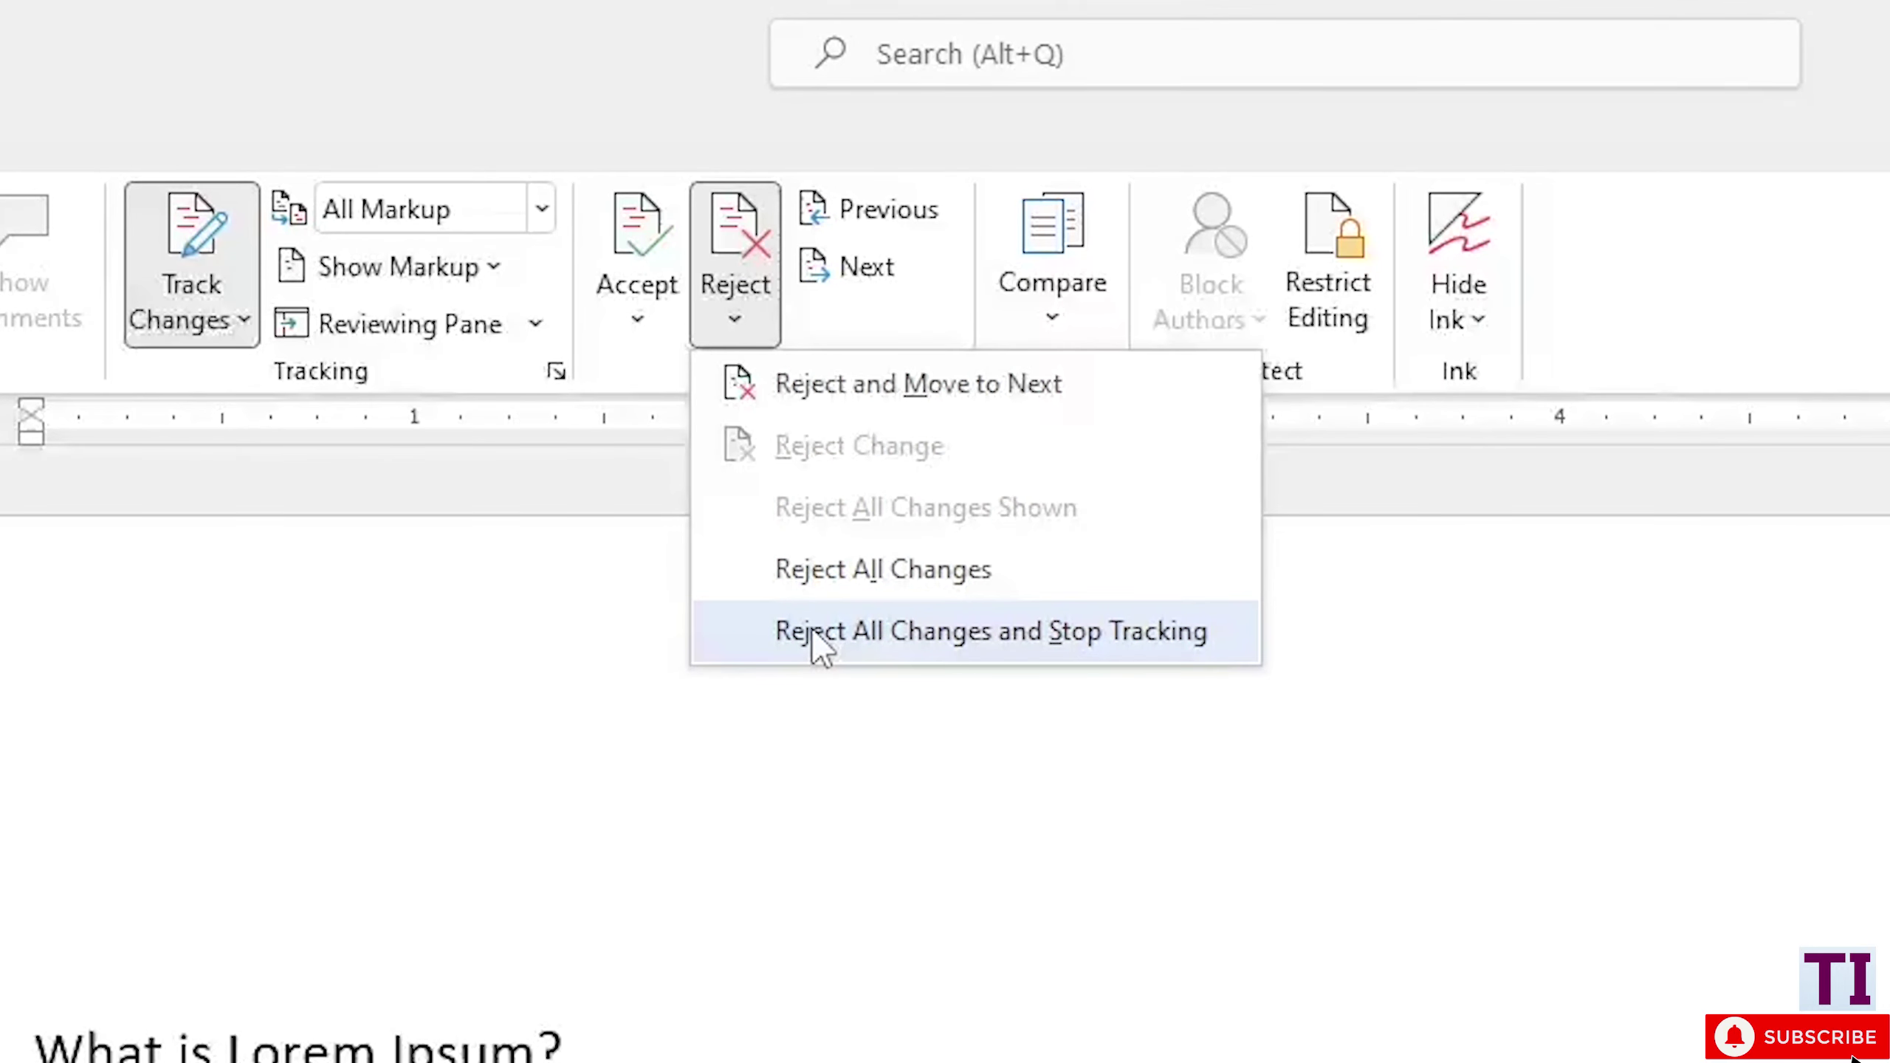
click(815, 434)
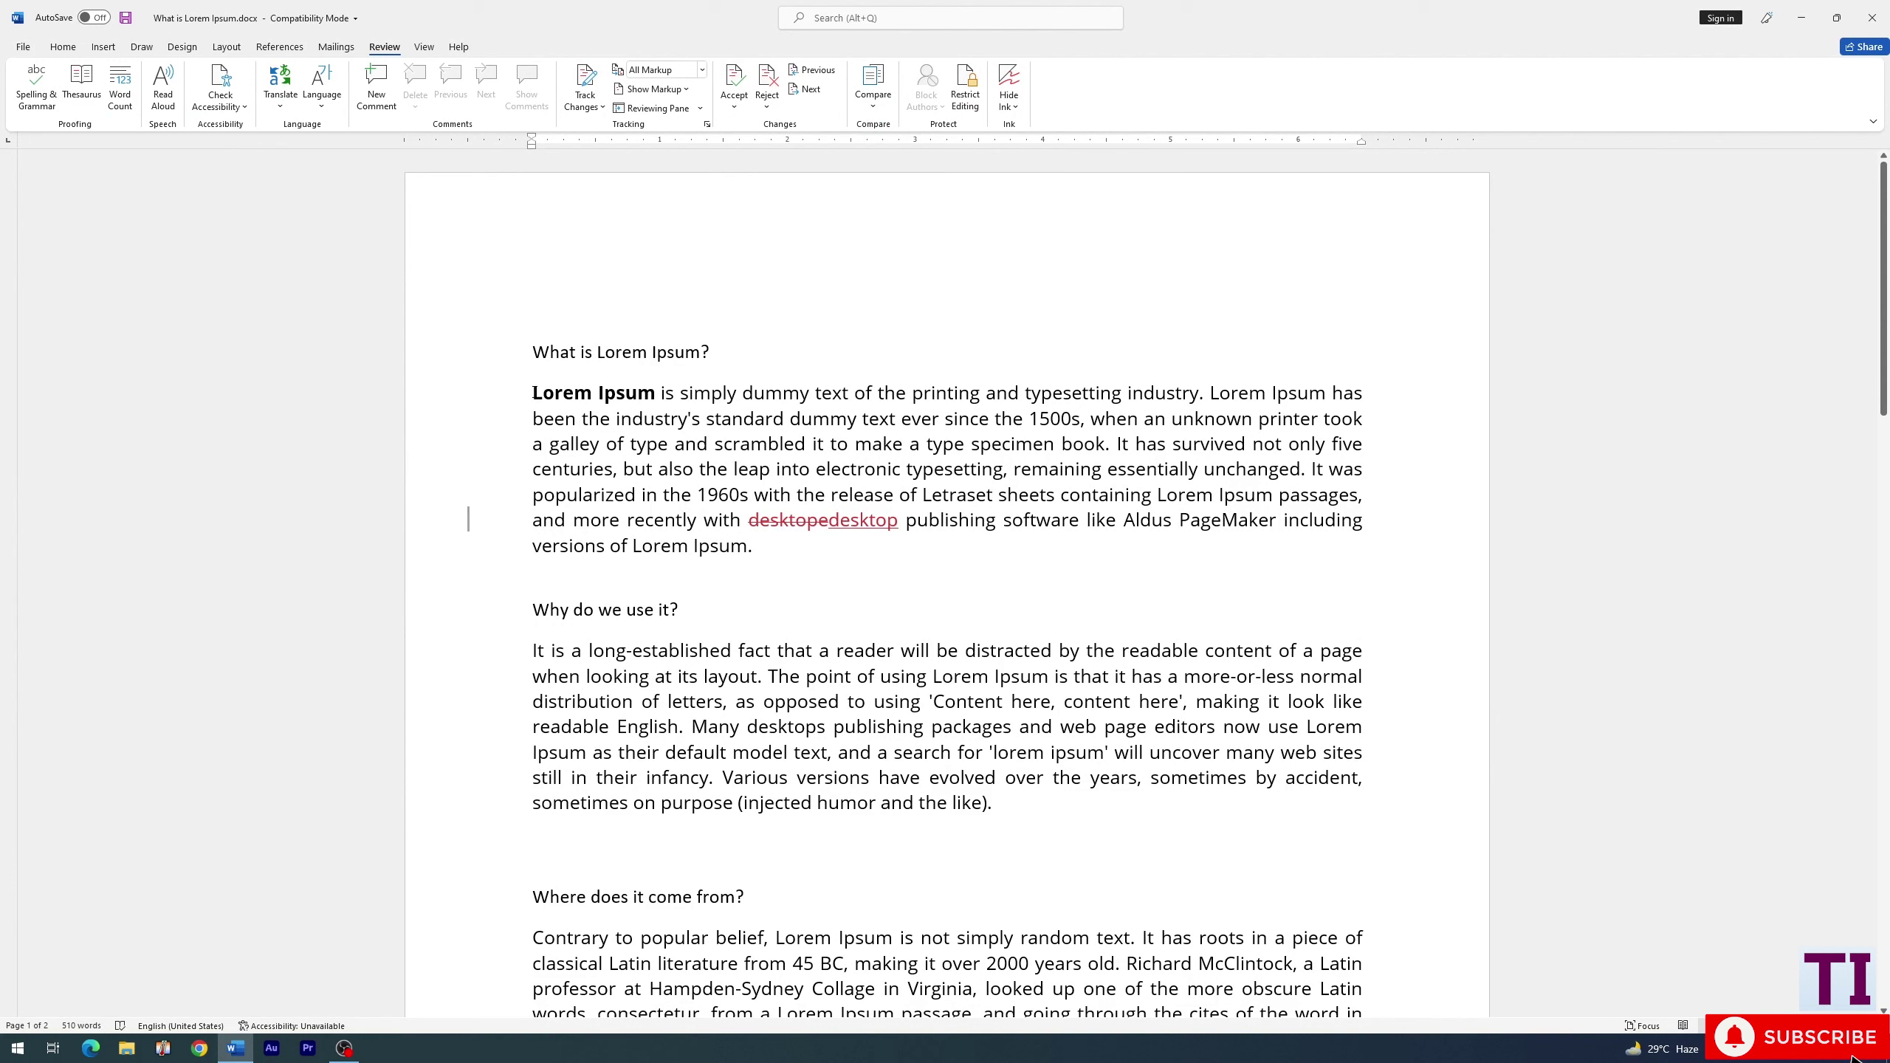
Select the first two paragraphs, set read-only restrictions with an Everyone exception, and start enforcing
mouse_move(533, 392)
mouse_down()
mouse_move(695, 469)
mouse_move(775, 536)
mouse_move(1002, 815)
mouse_up()
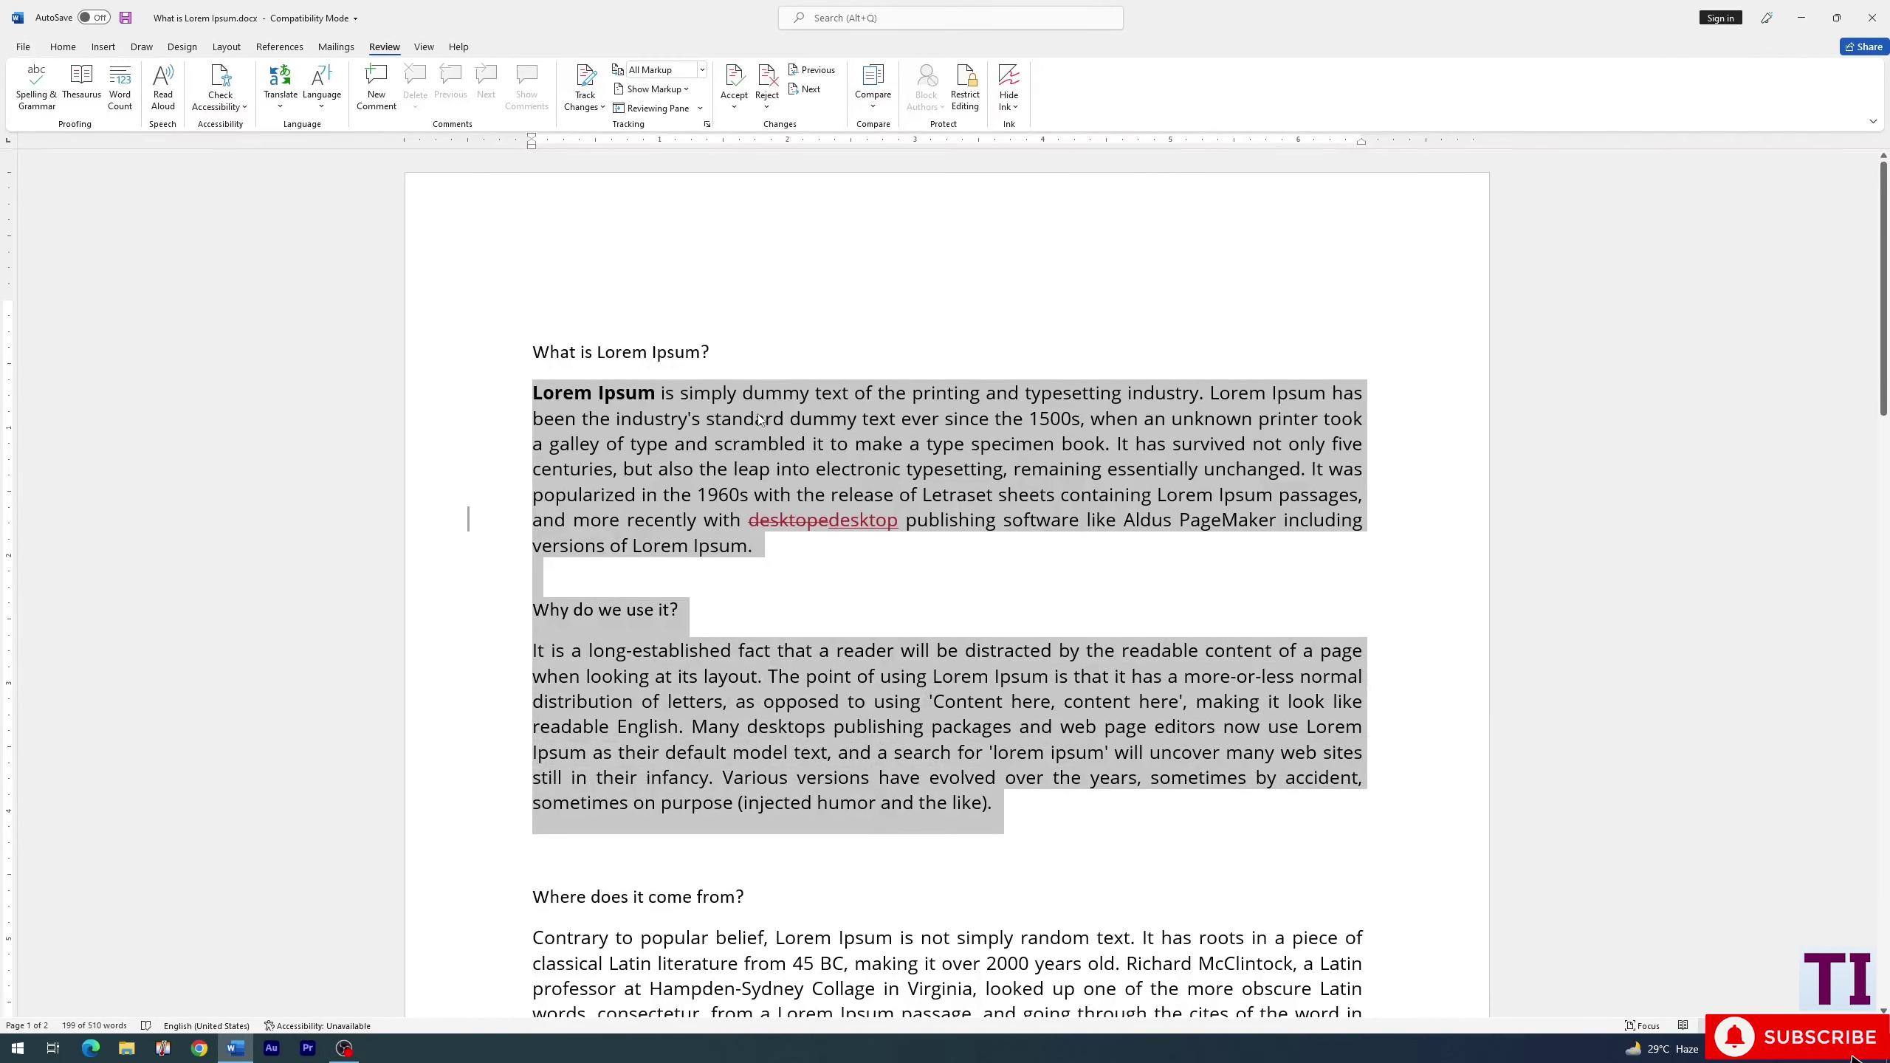
click(965, 109)
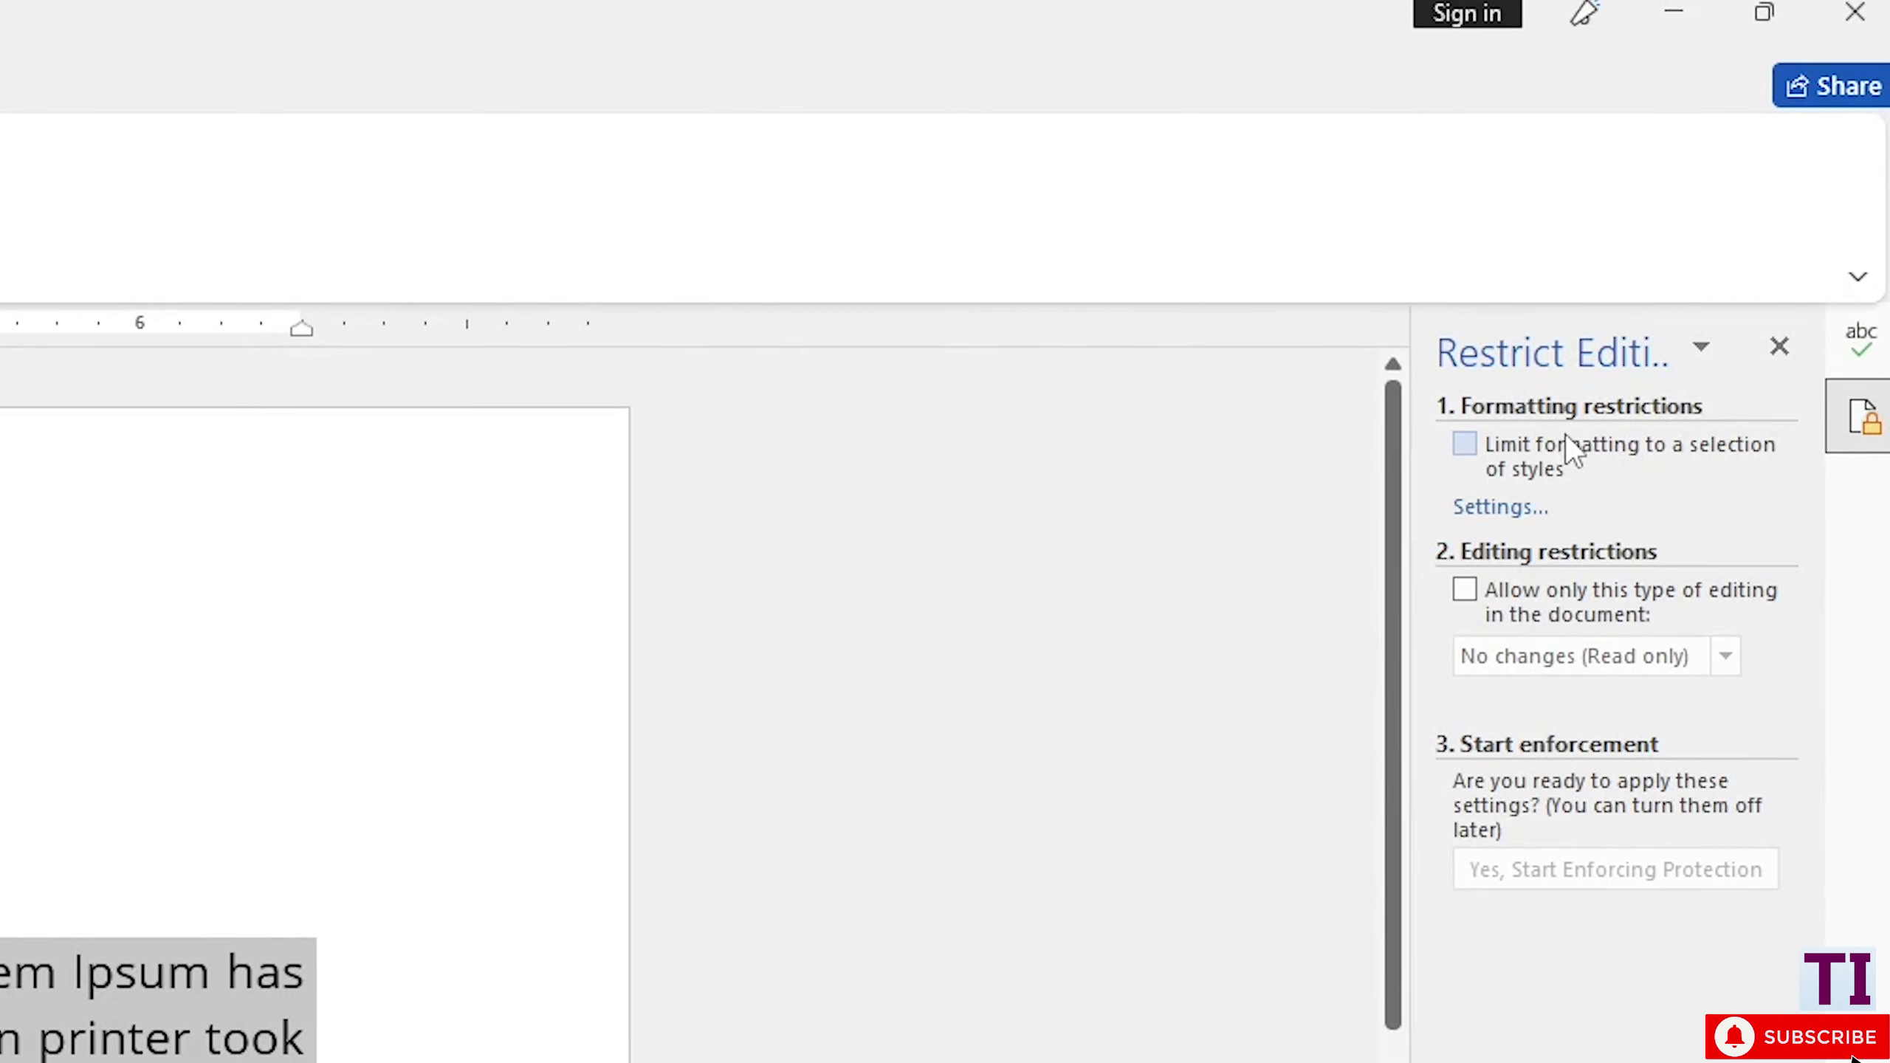
click(1467, 447)
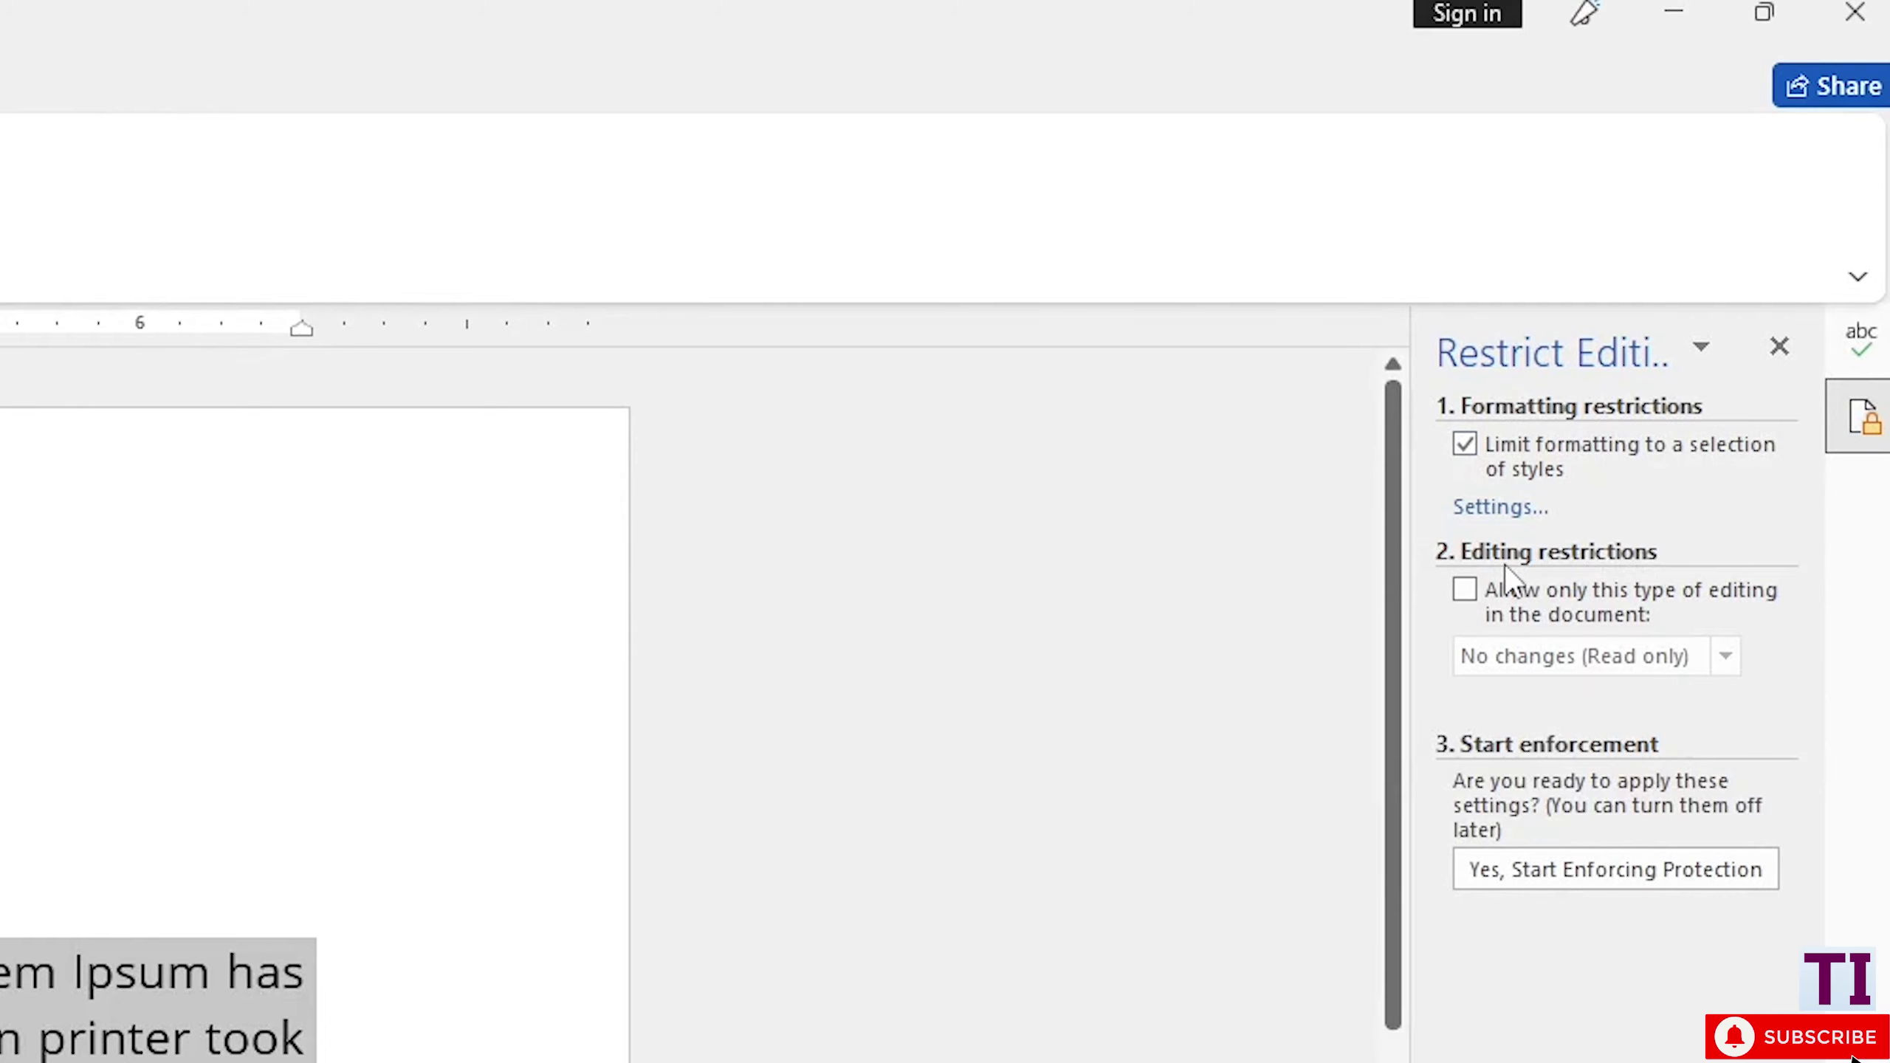
click(1477, 593)
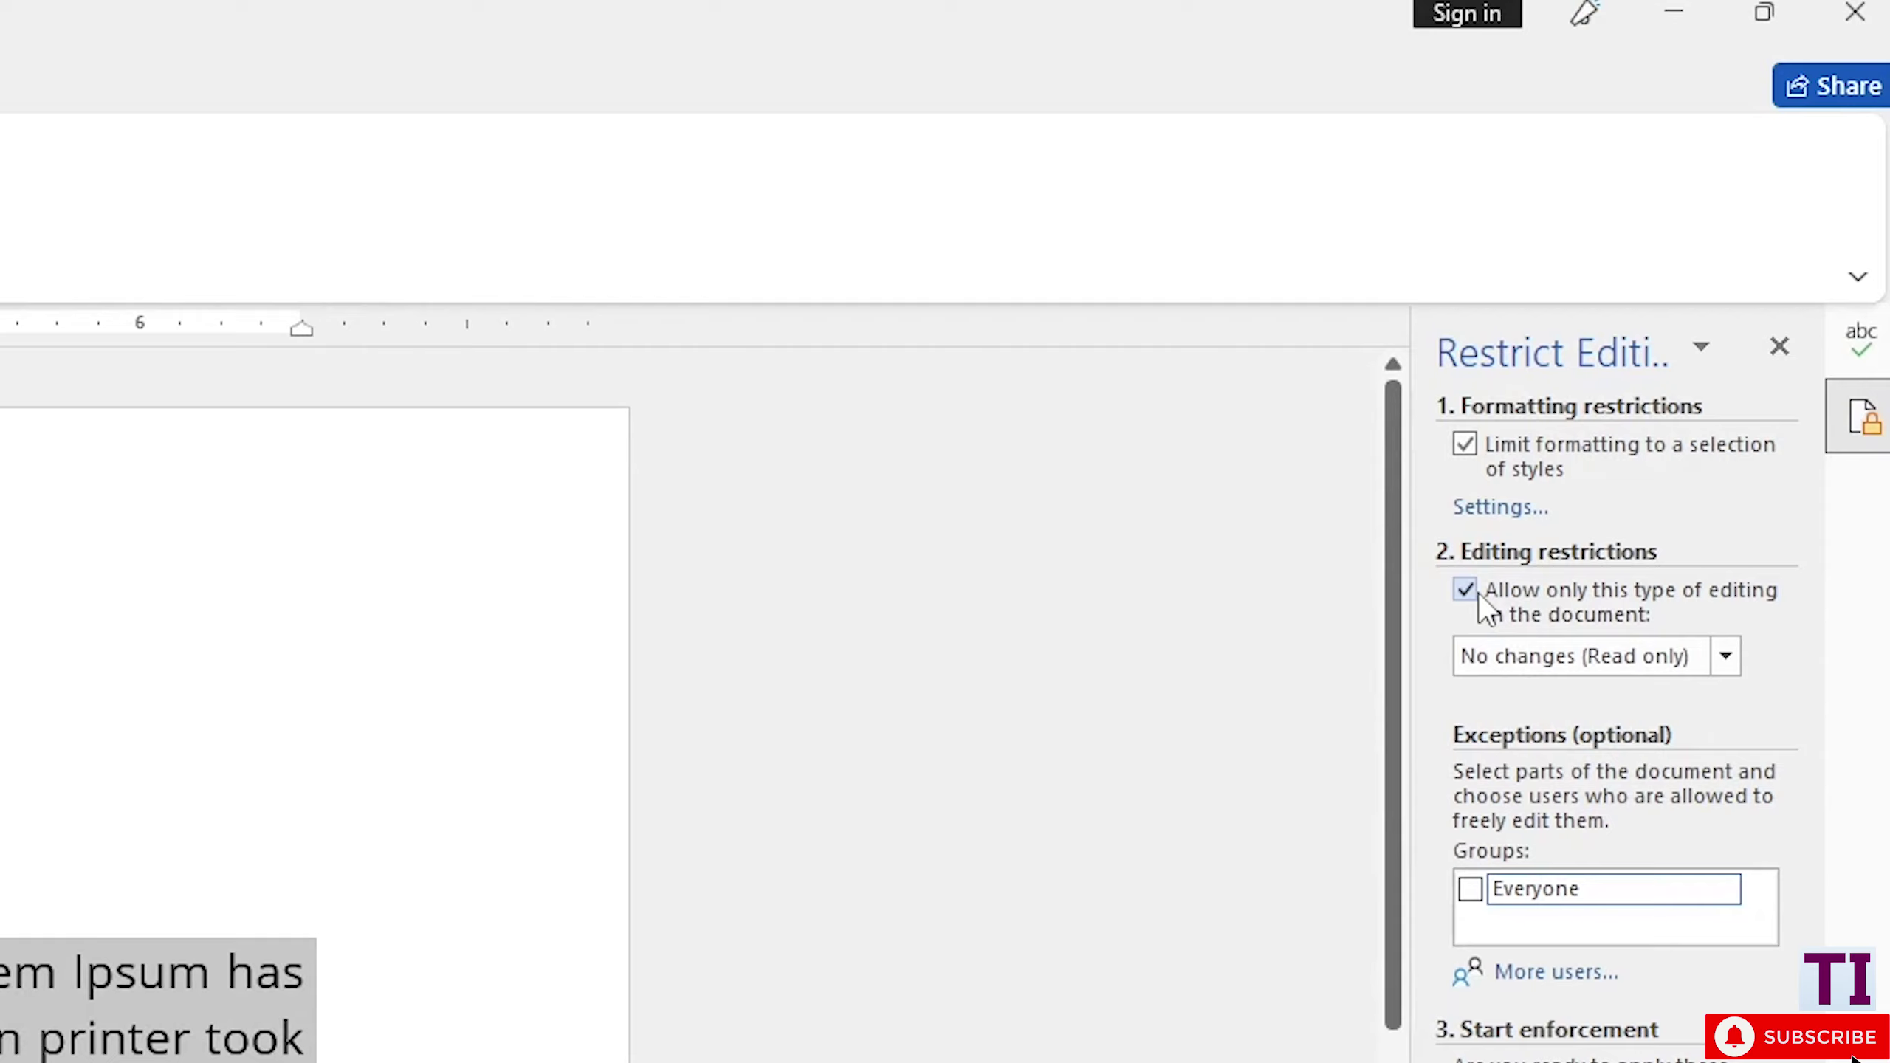
mouse_move(1535, 889)
click(1469, 890)
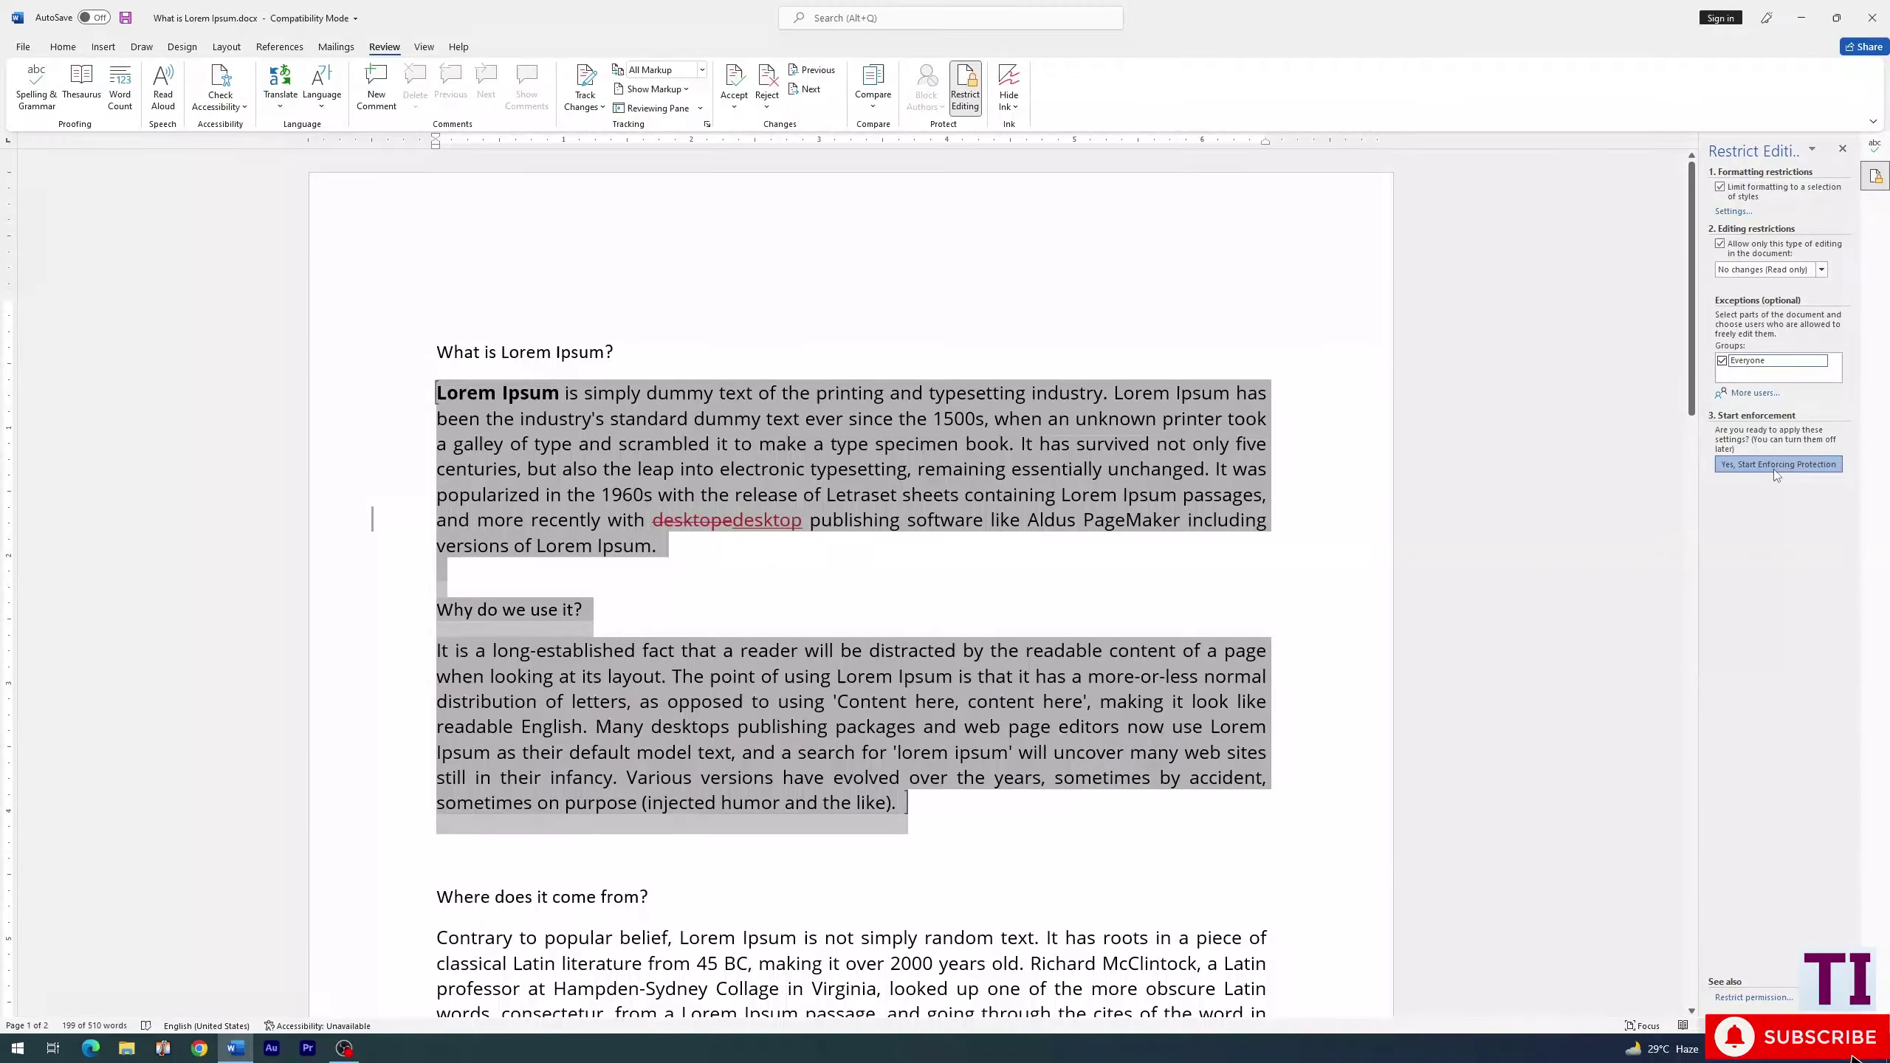
click(1776, 465)
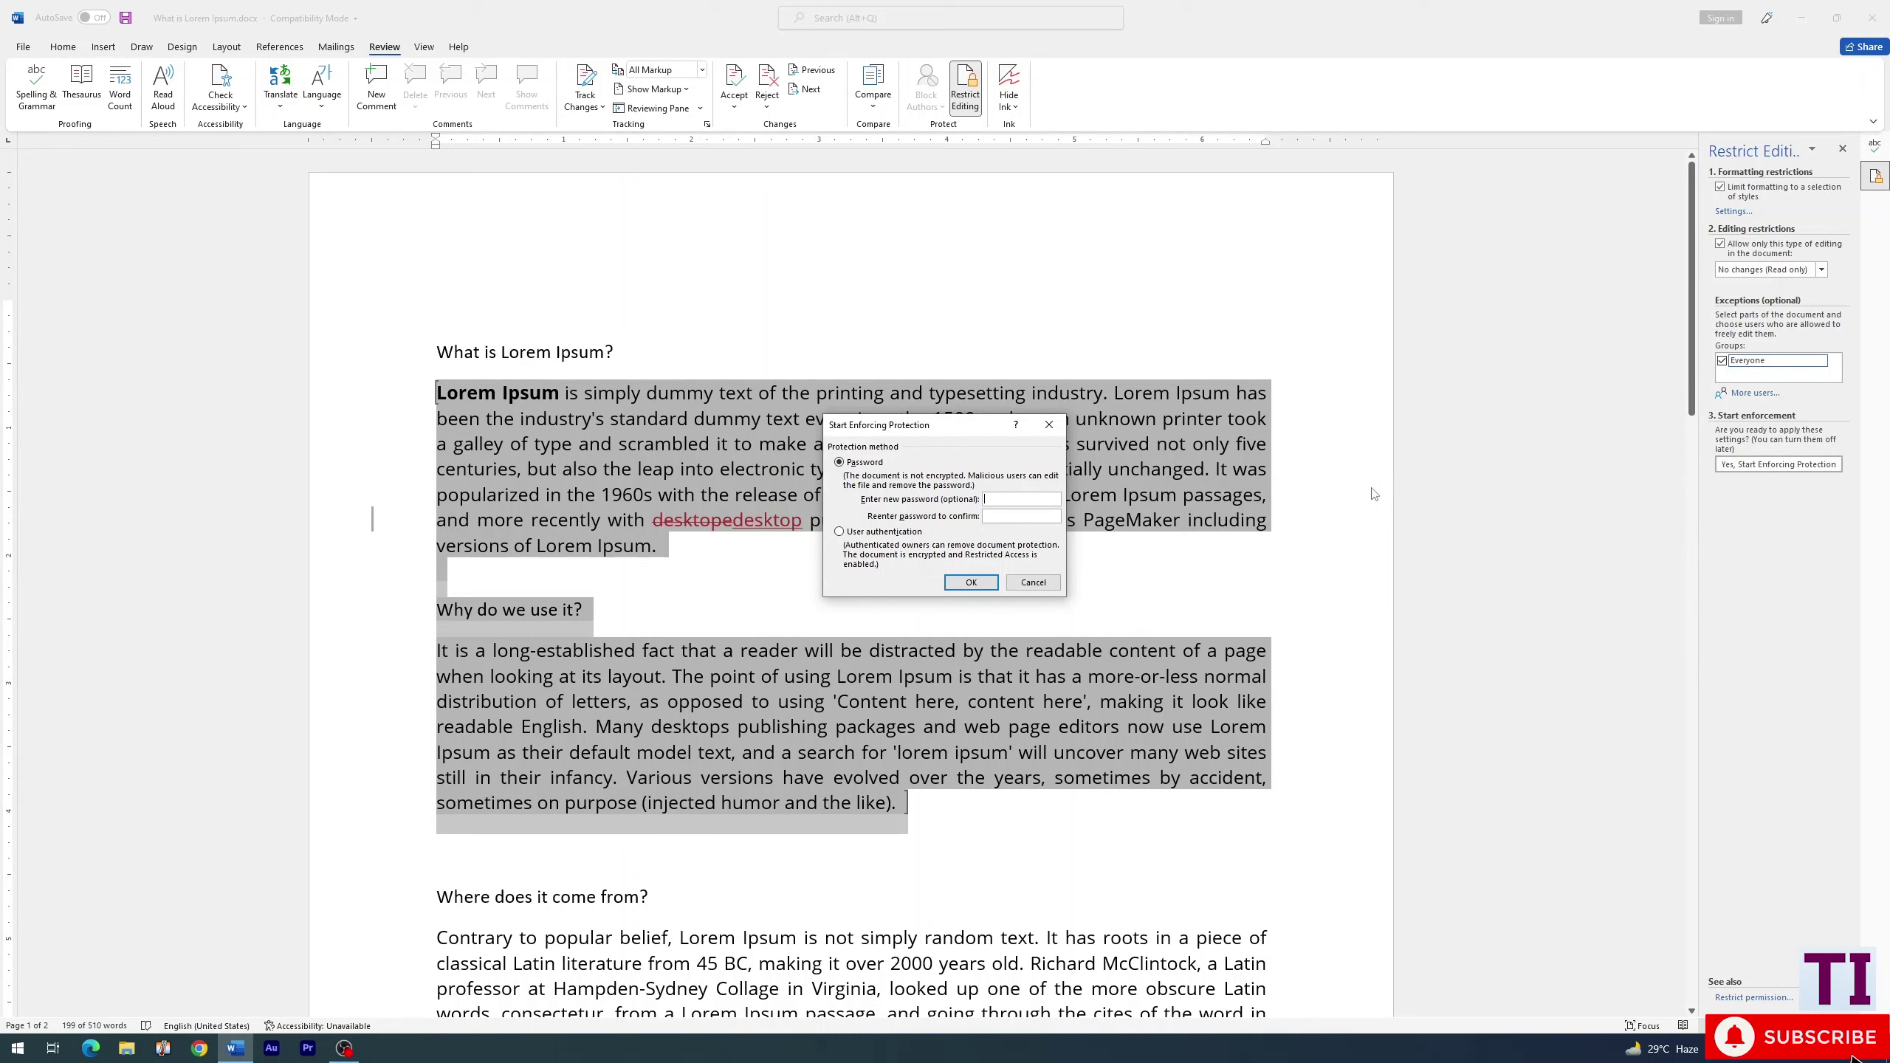
Enter the protection password and confirm to start enforcing read-only protection
text(1)
click(970, 583)
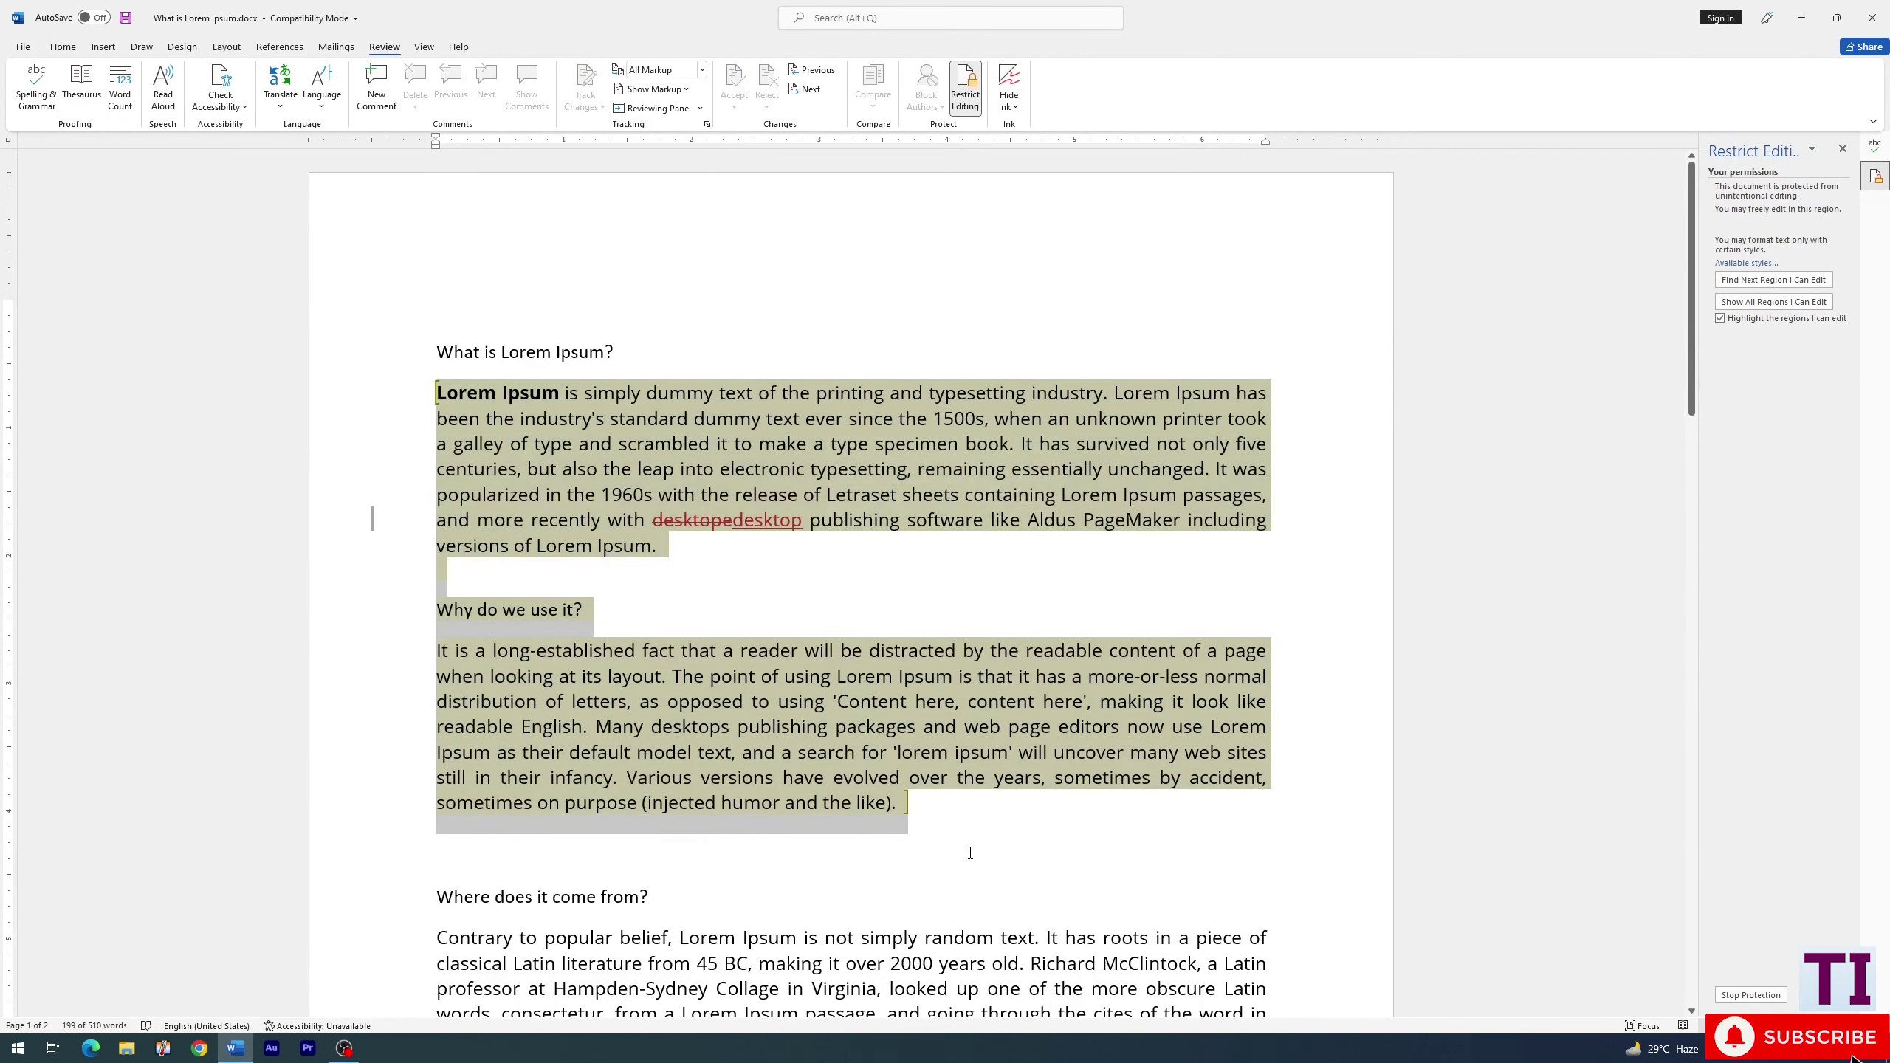
click(970, 852)
Test selecting text in the first two paragraphs and check which Home-tab formatting commands remain available
drag(905, 728, 602, 670)
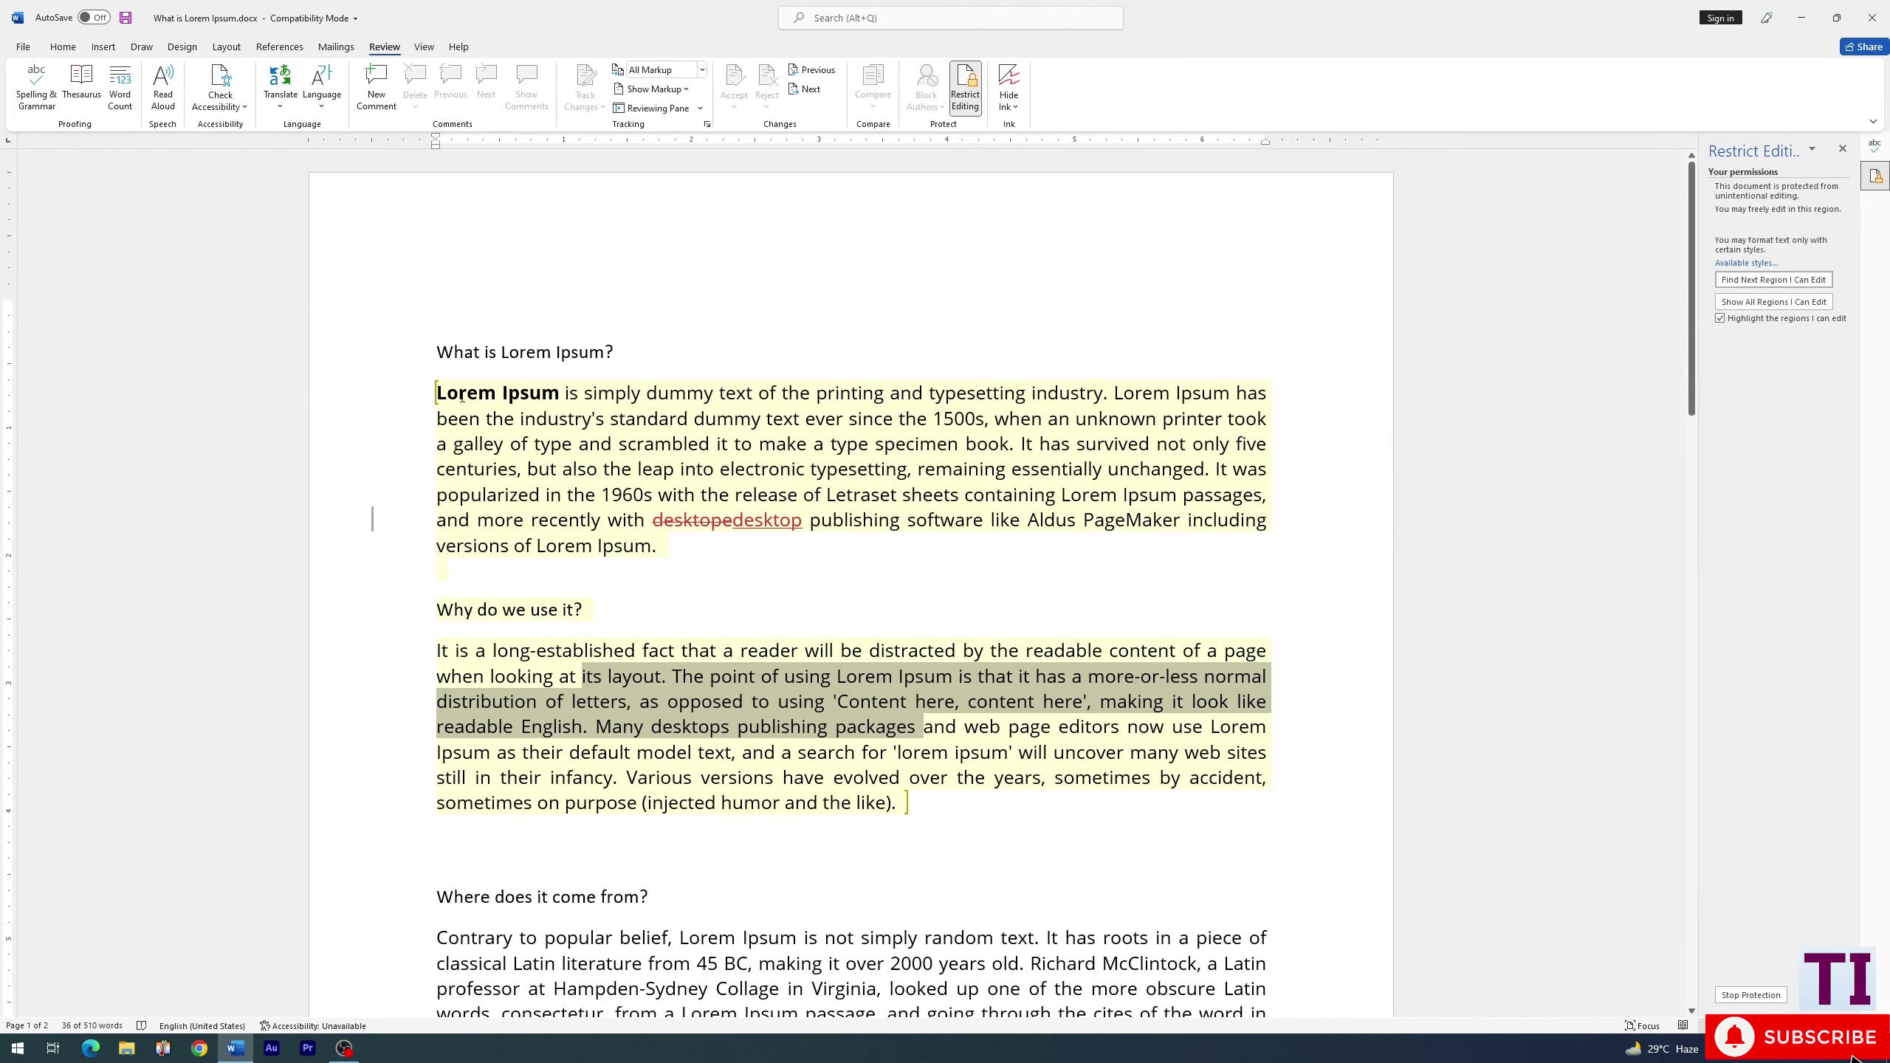
drag(461, 396, 638, 524)
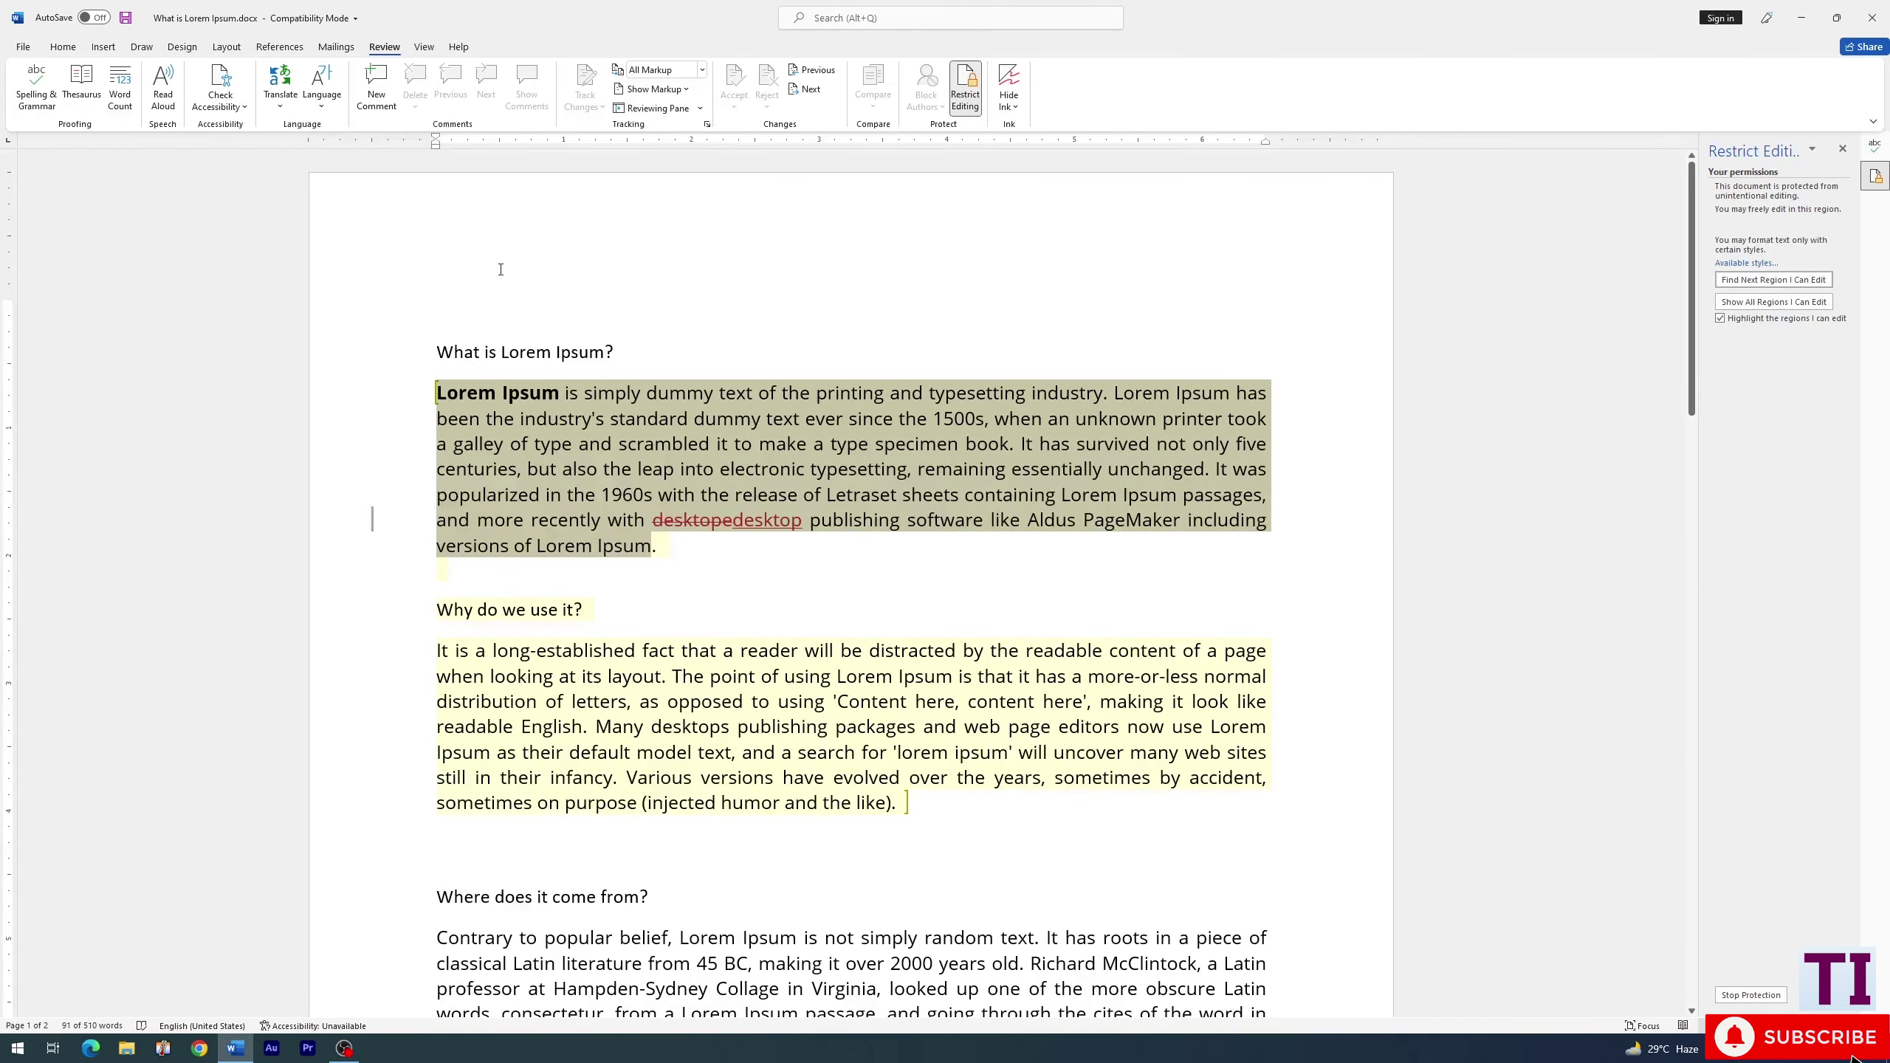
click(62, 46)
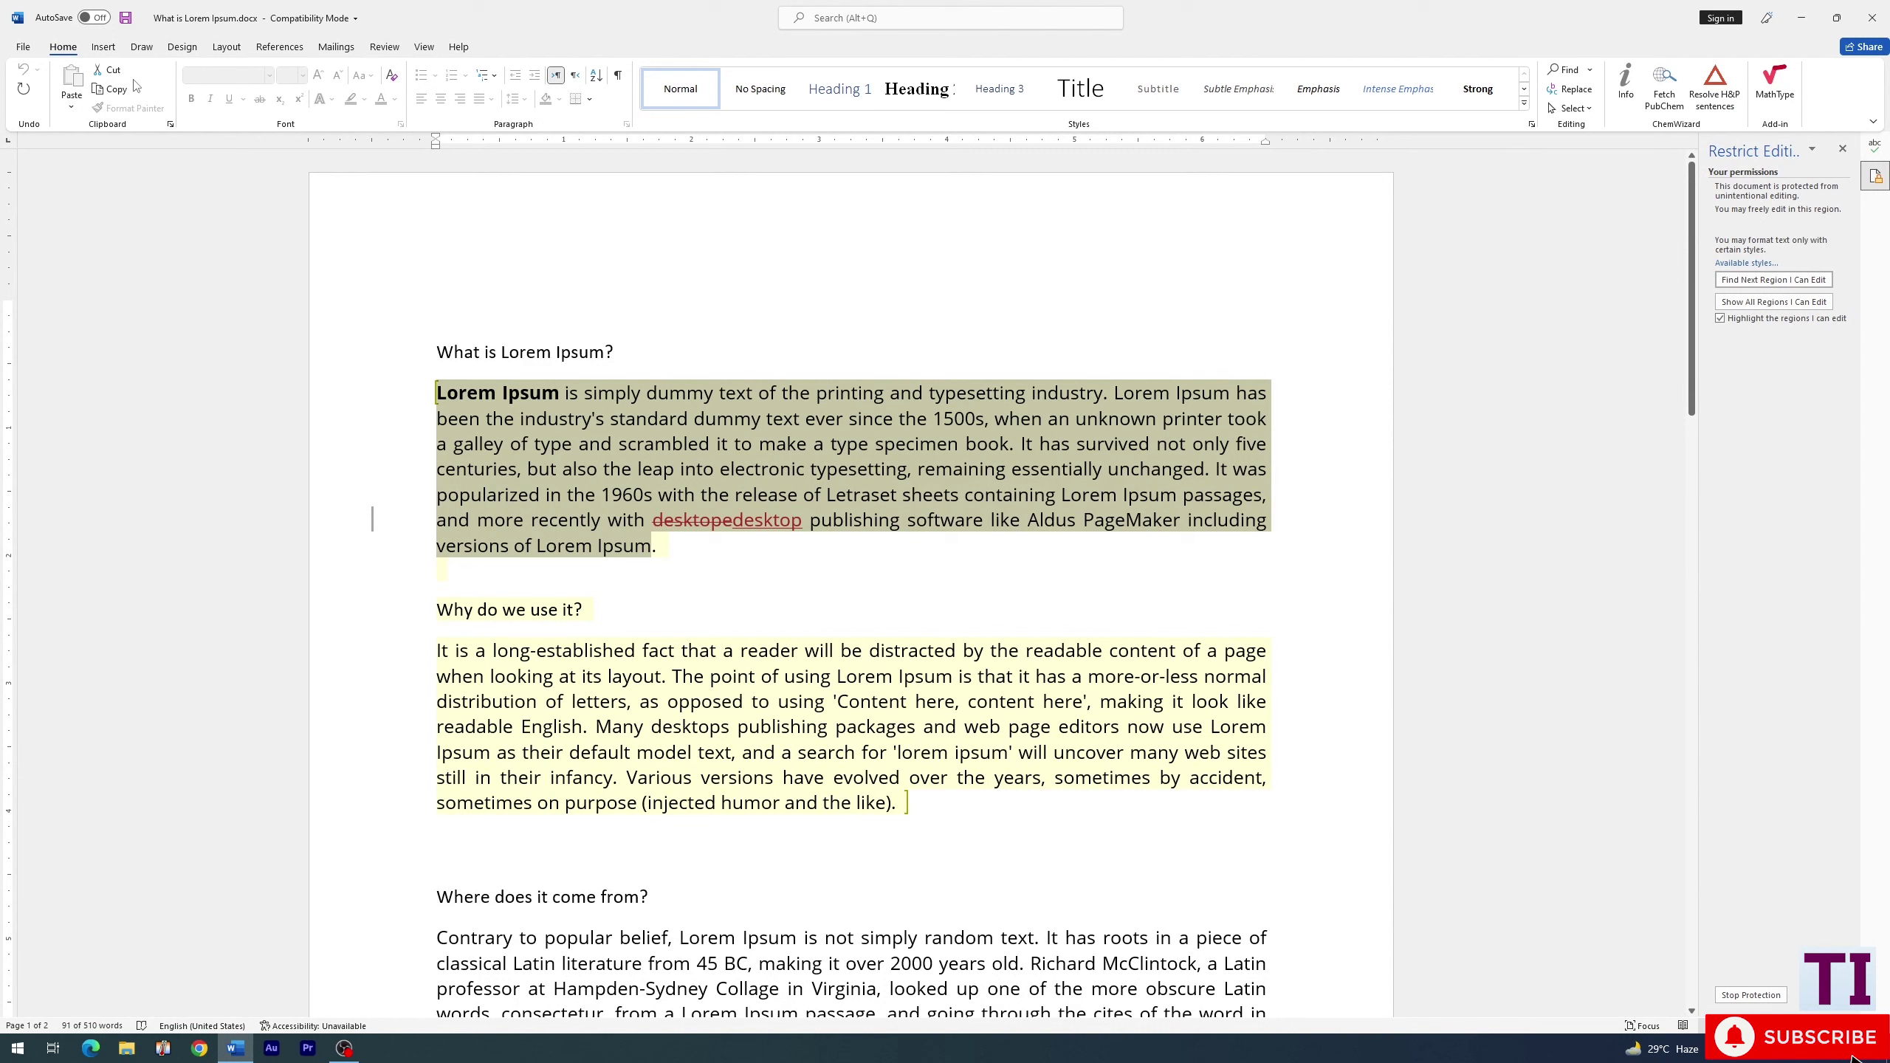
click(382, 48)
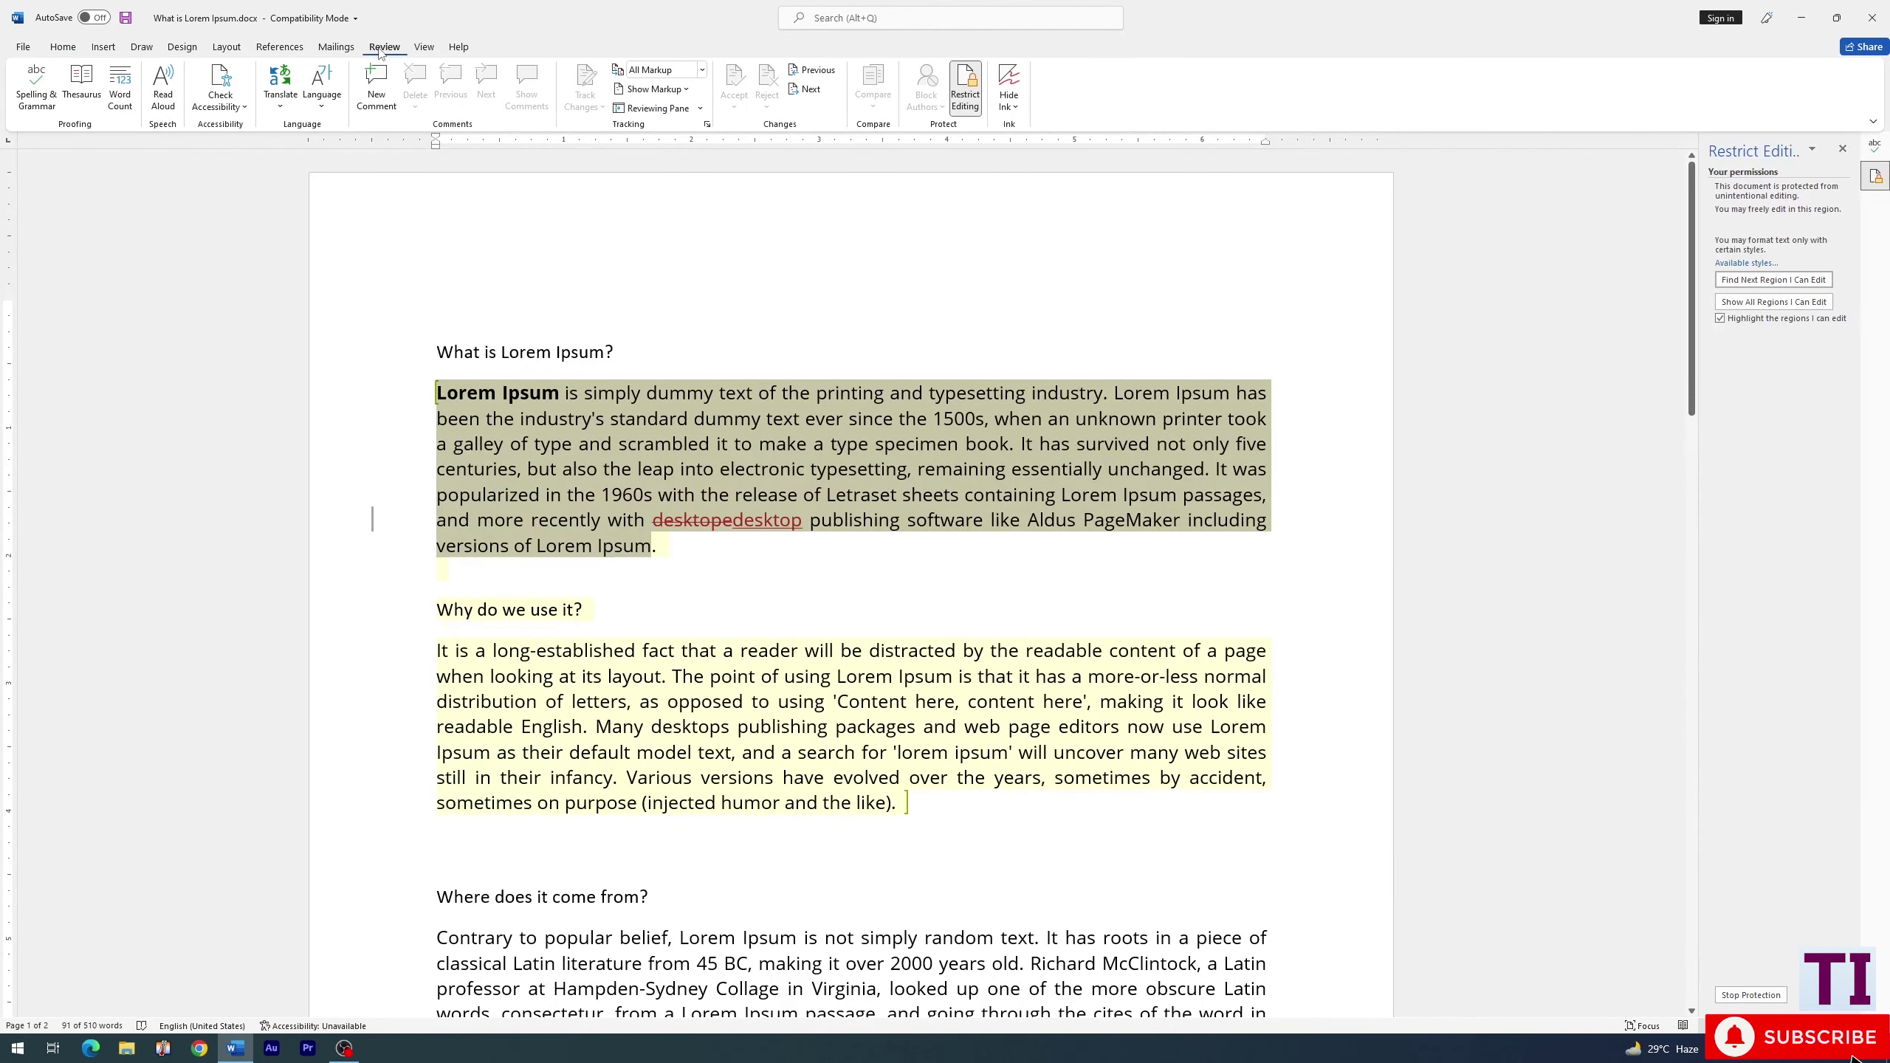
click(1055, 598)
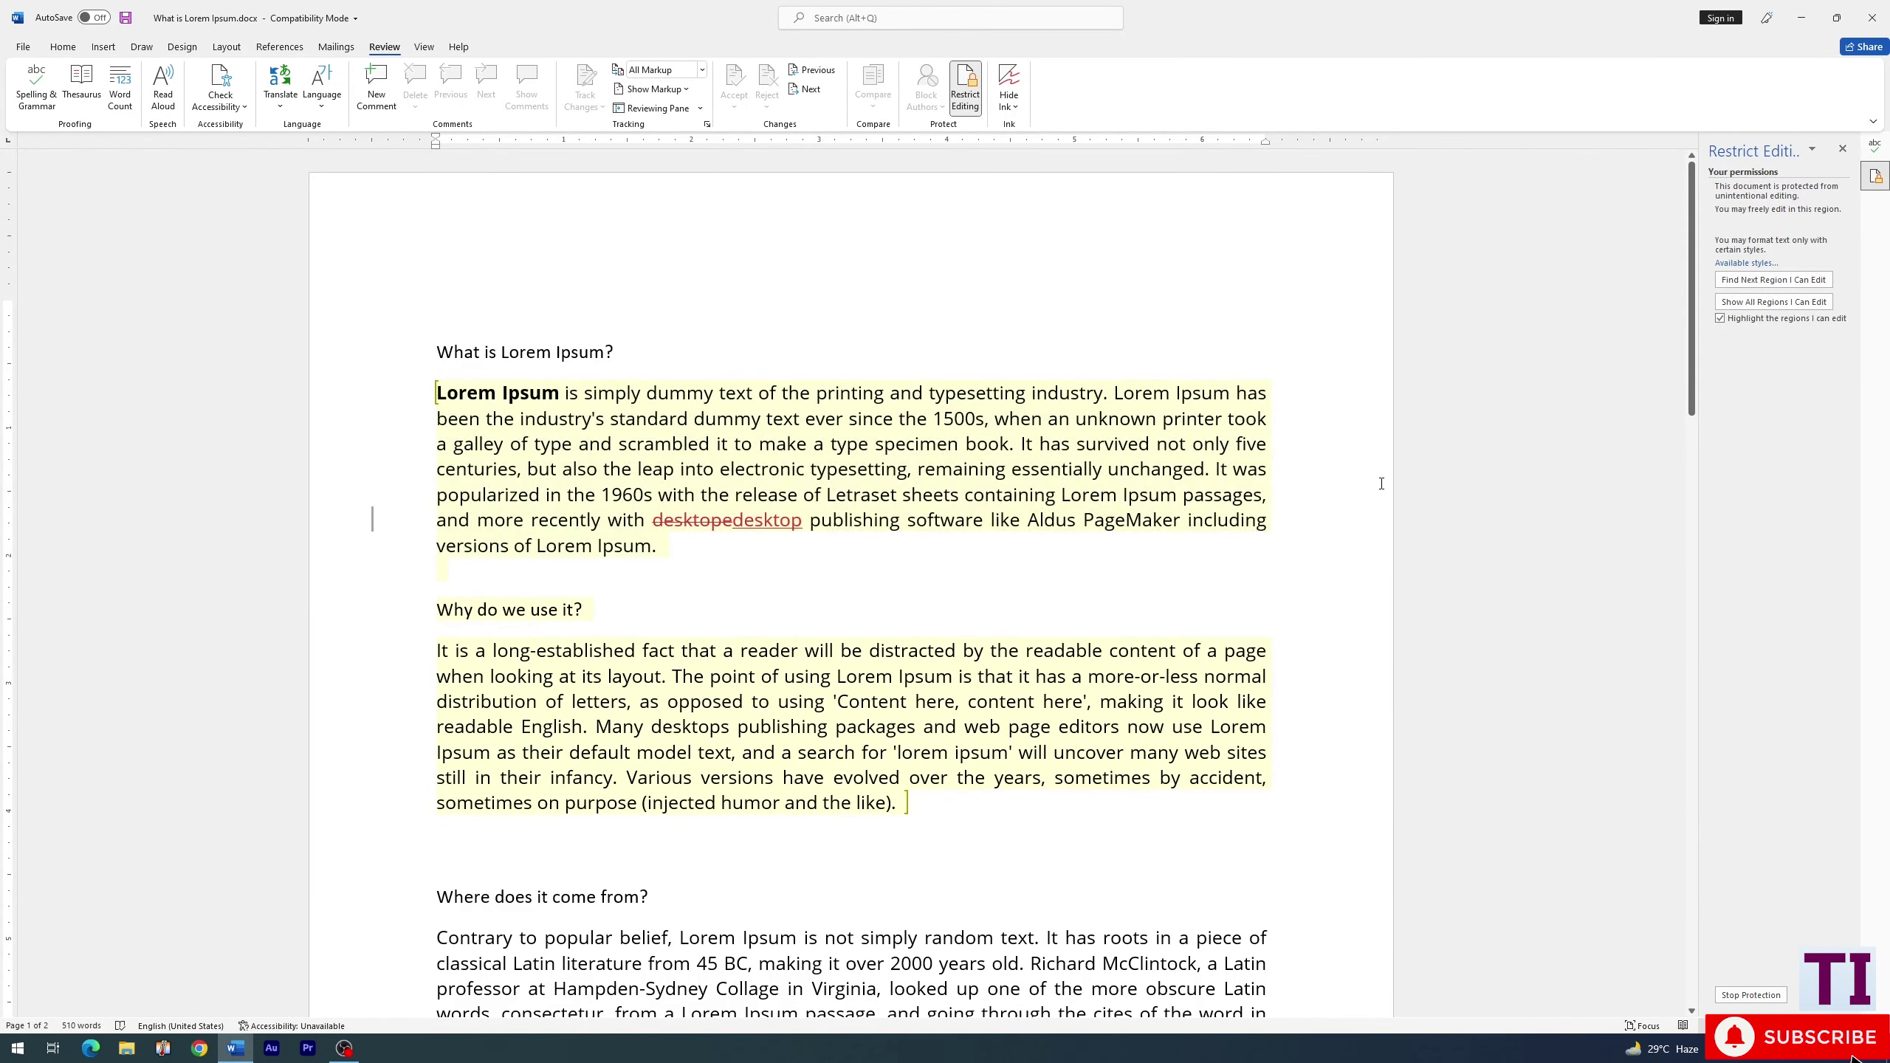
Stop the protection with the password and confirm the text is editable again
click(1750, 996)
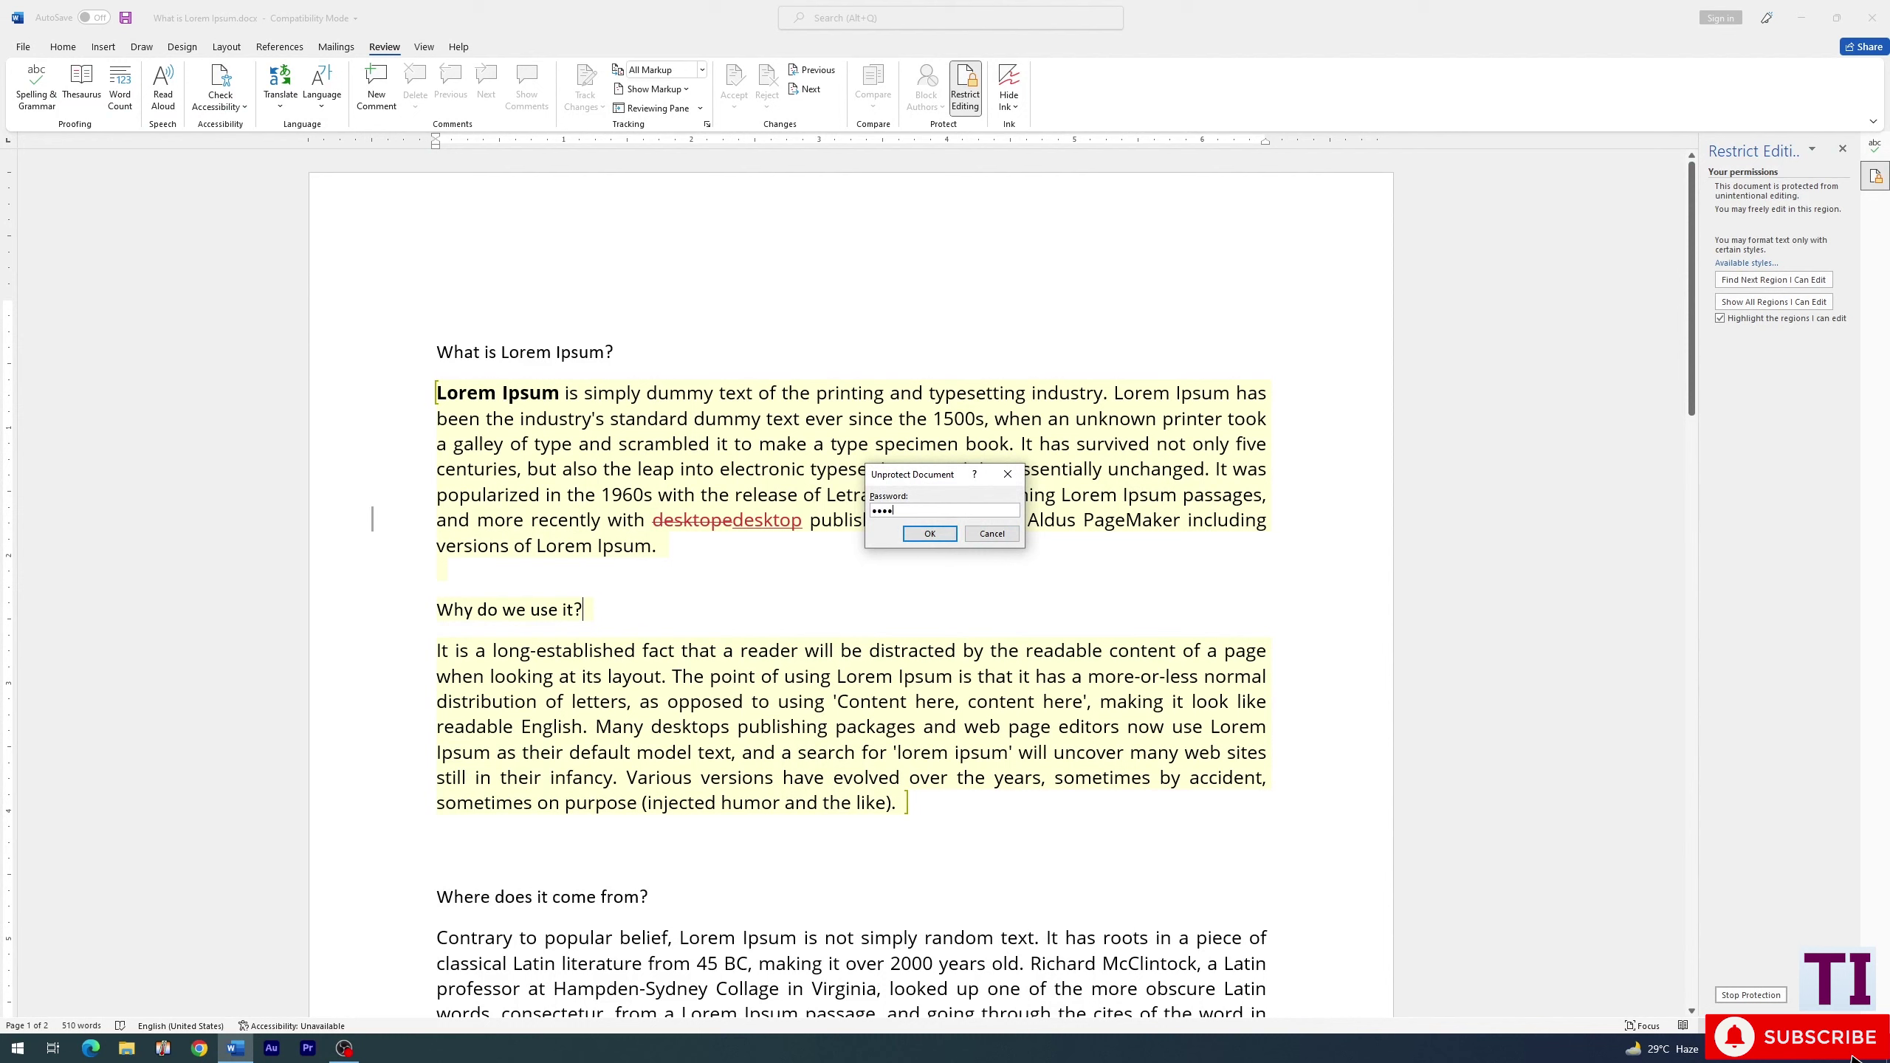
click(929, 533)
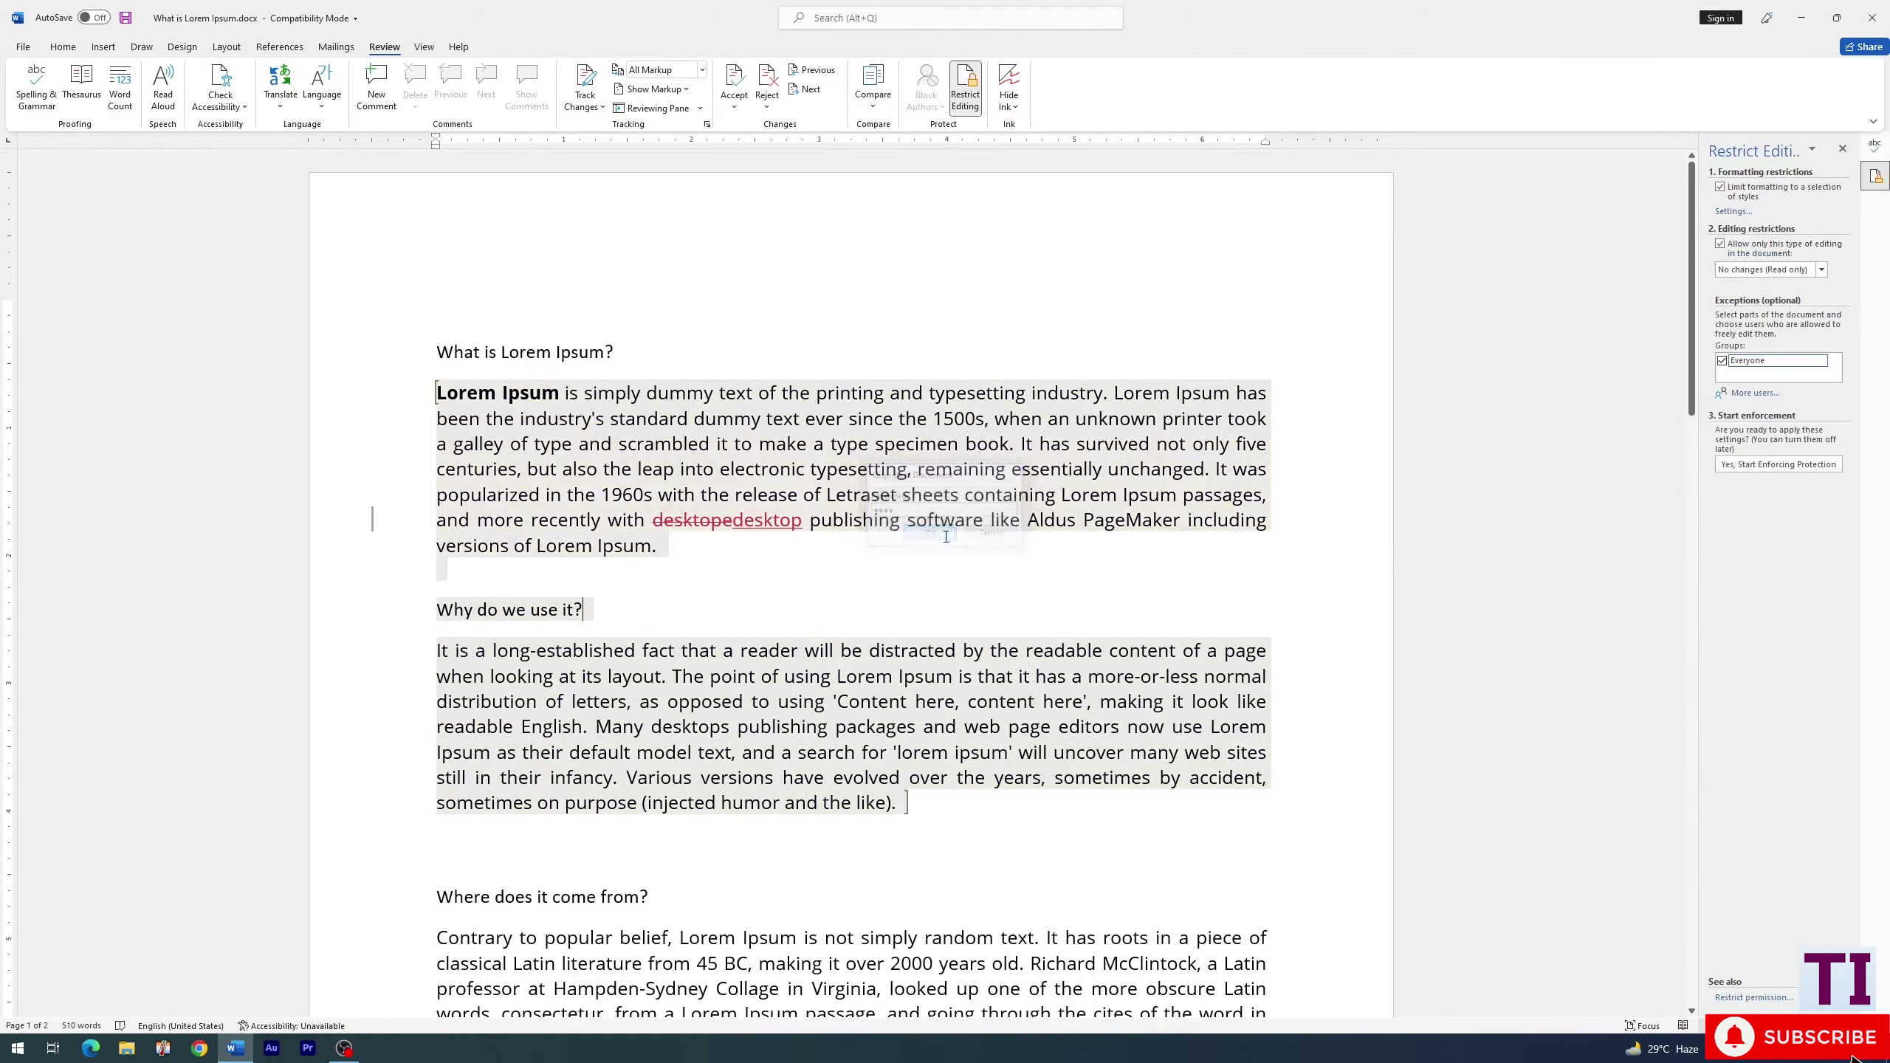
drag(487, 419, 618, 445)
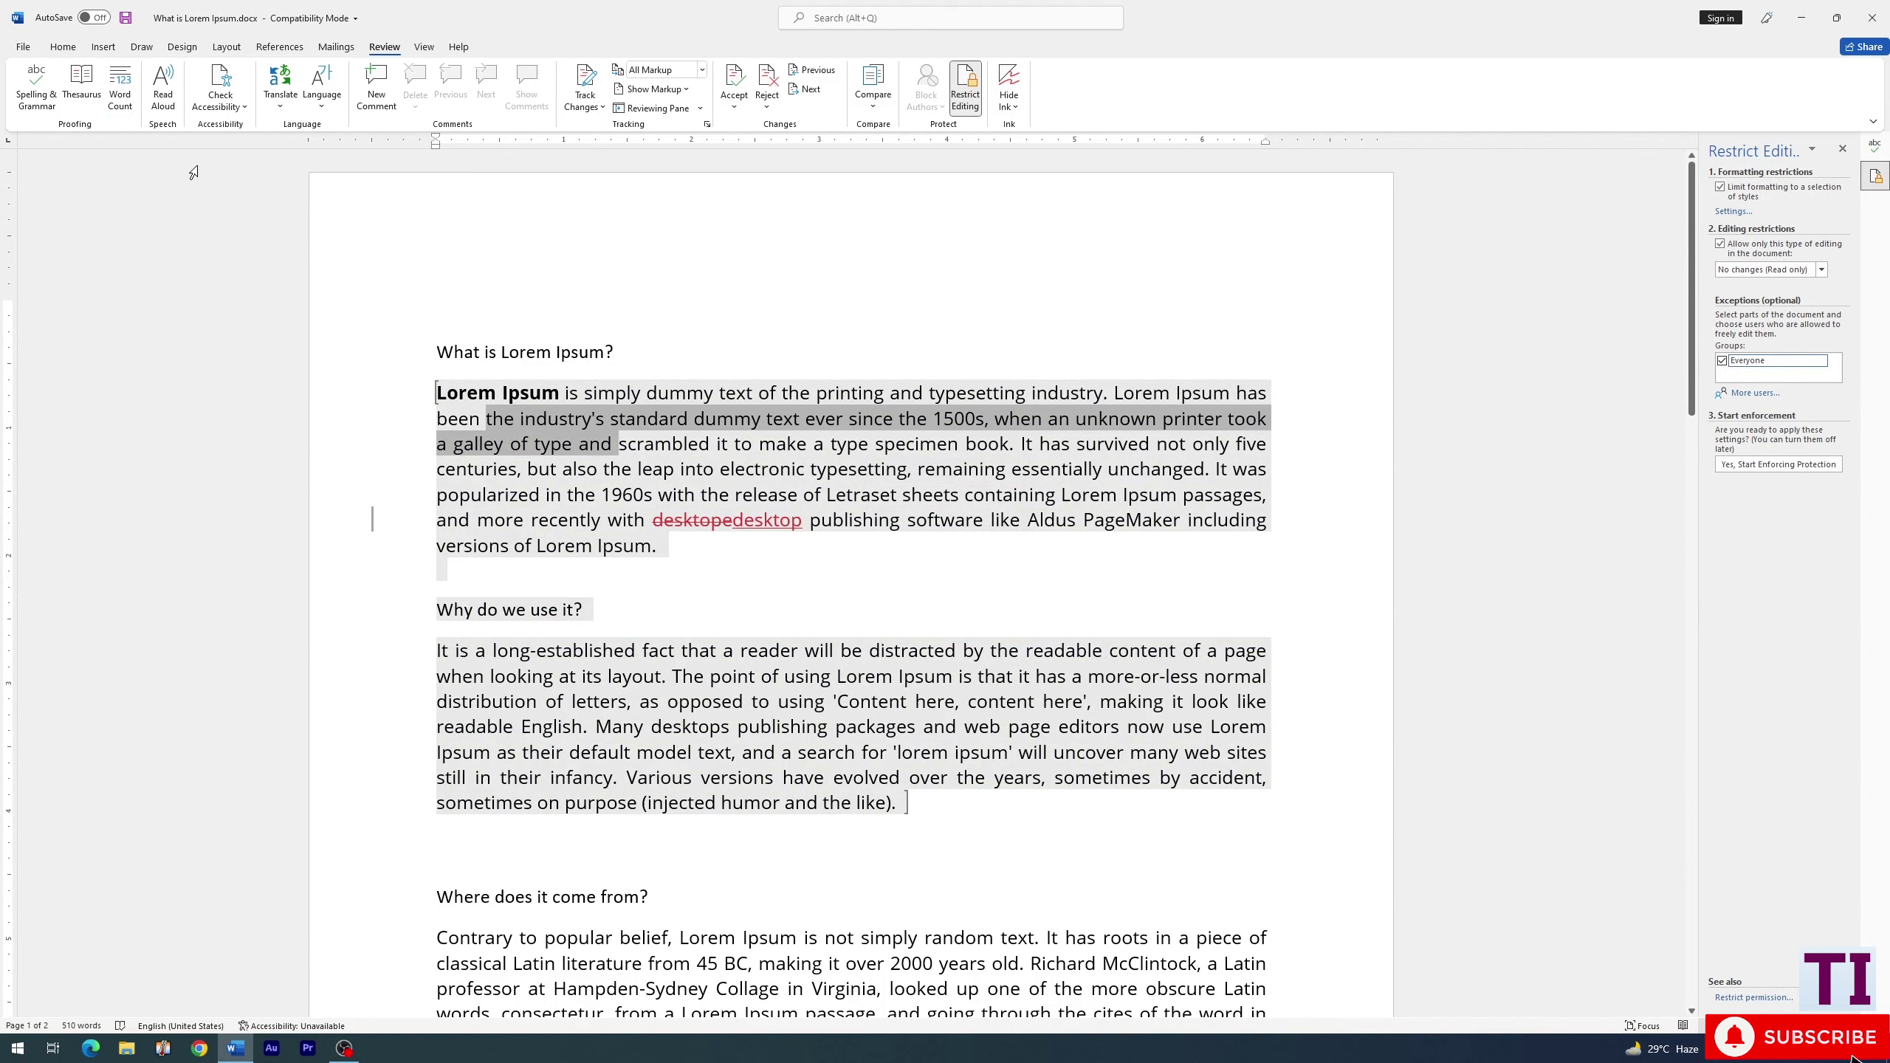
click(63, 47)
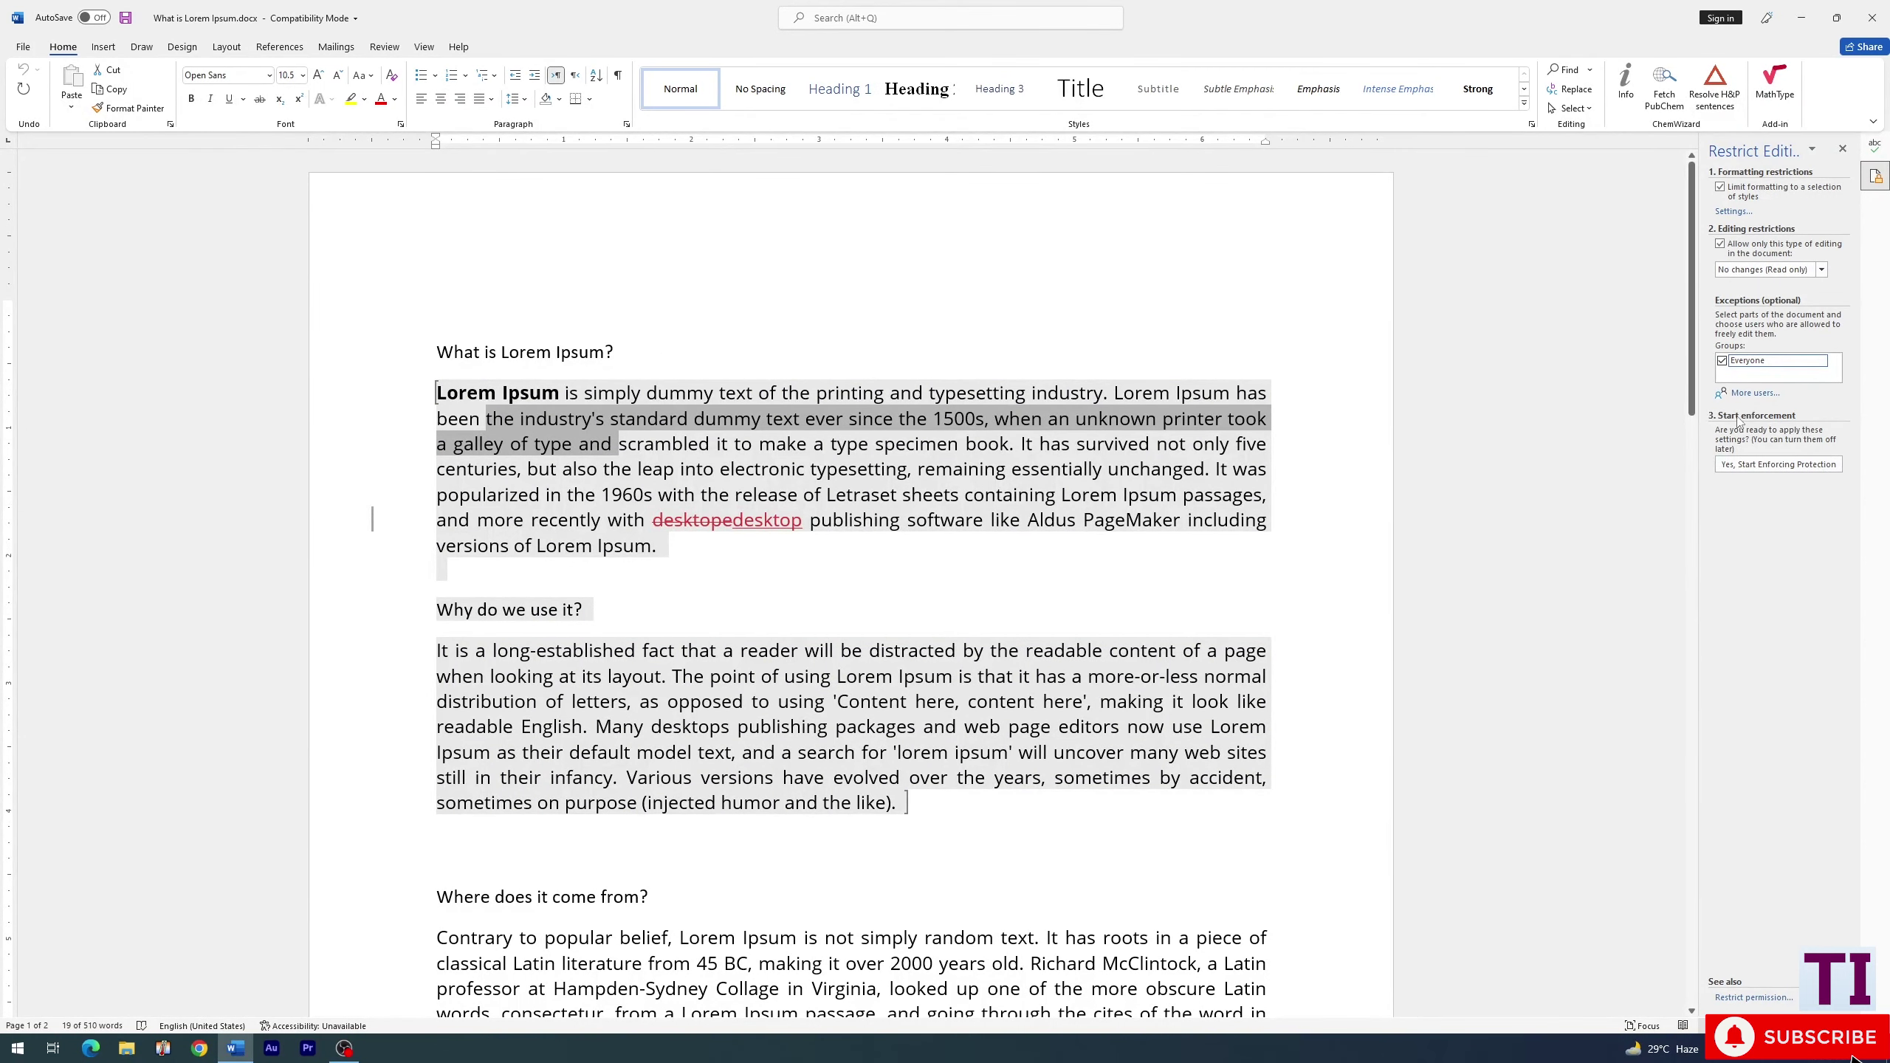
Untick the editing and formatting restrictions, removing the Everyone editable exceptions
click(1719, 244)
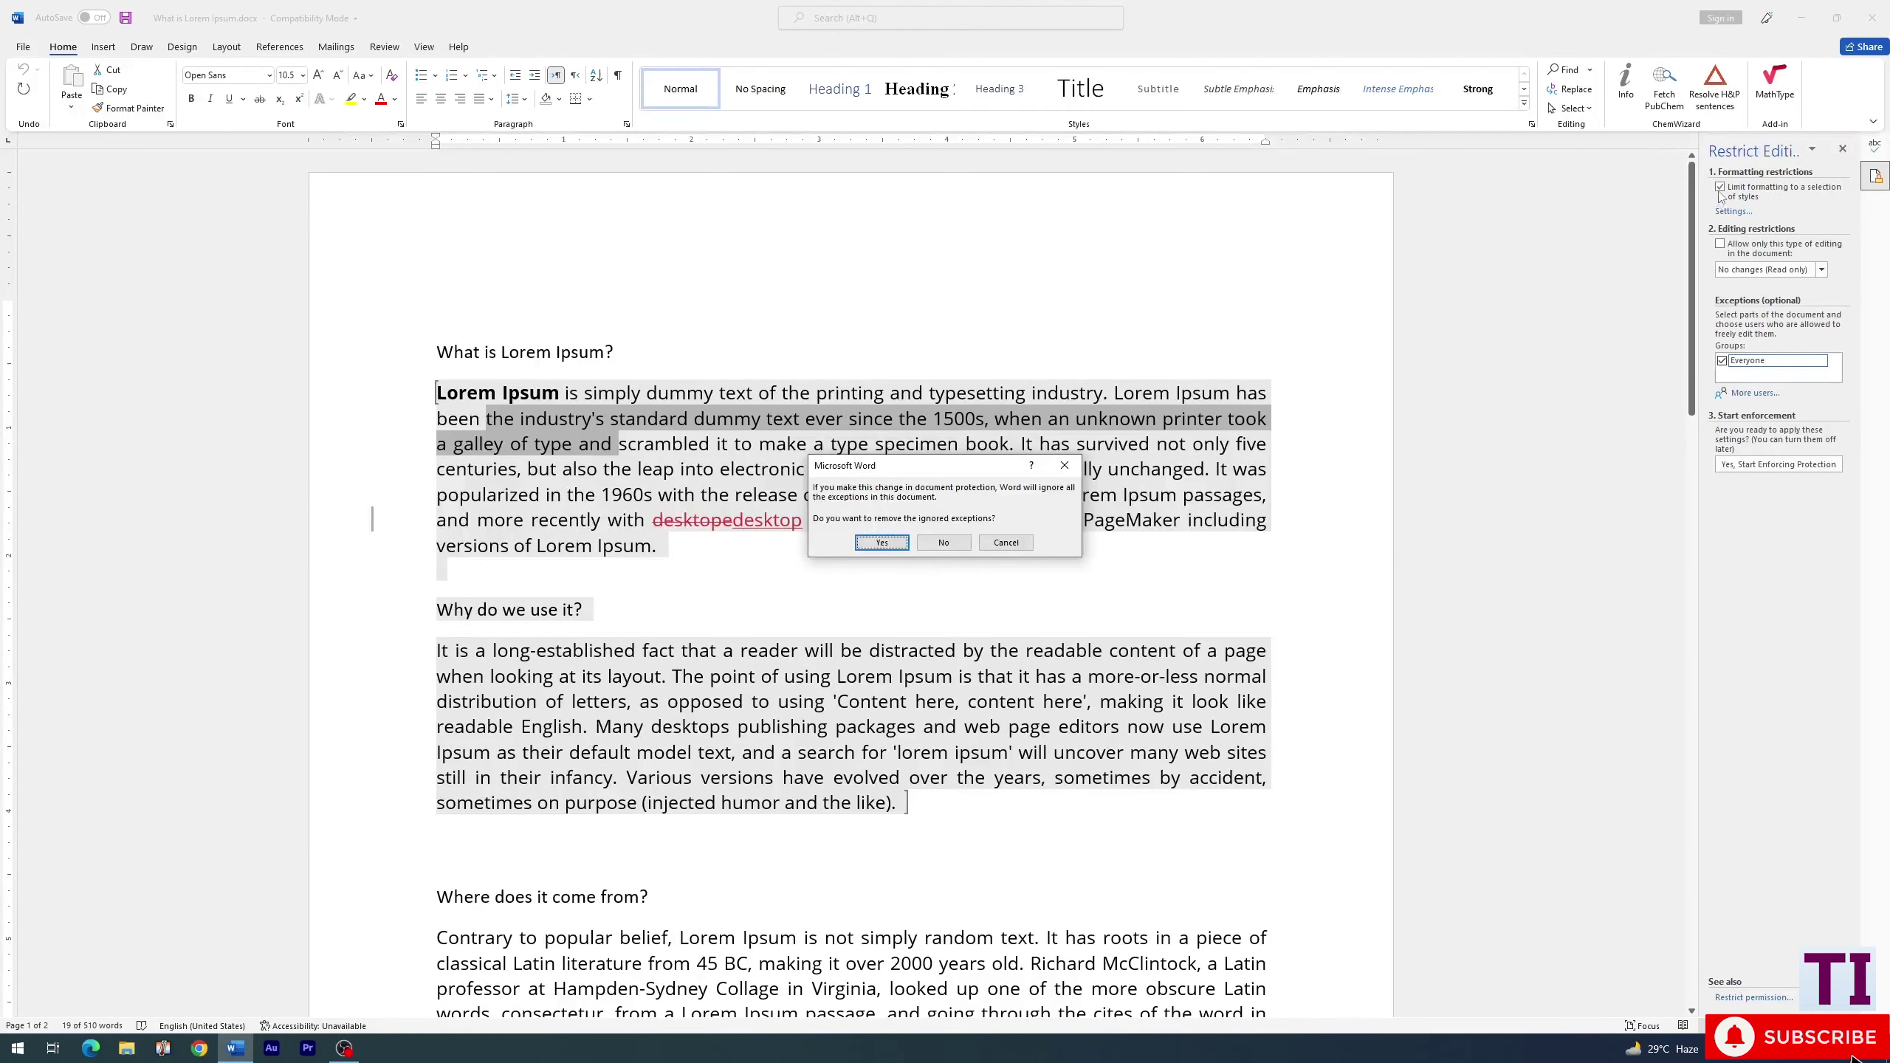
click(883, 543)
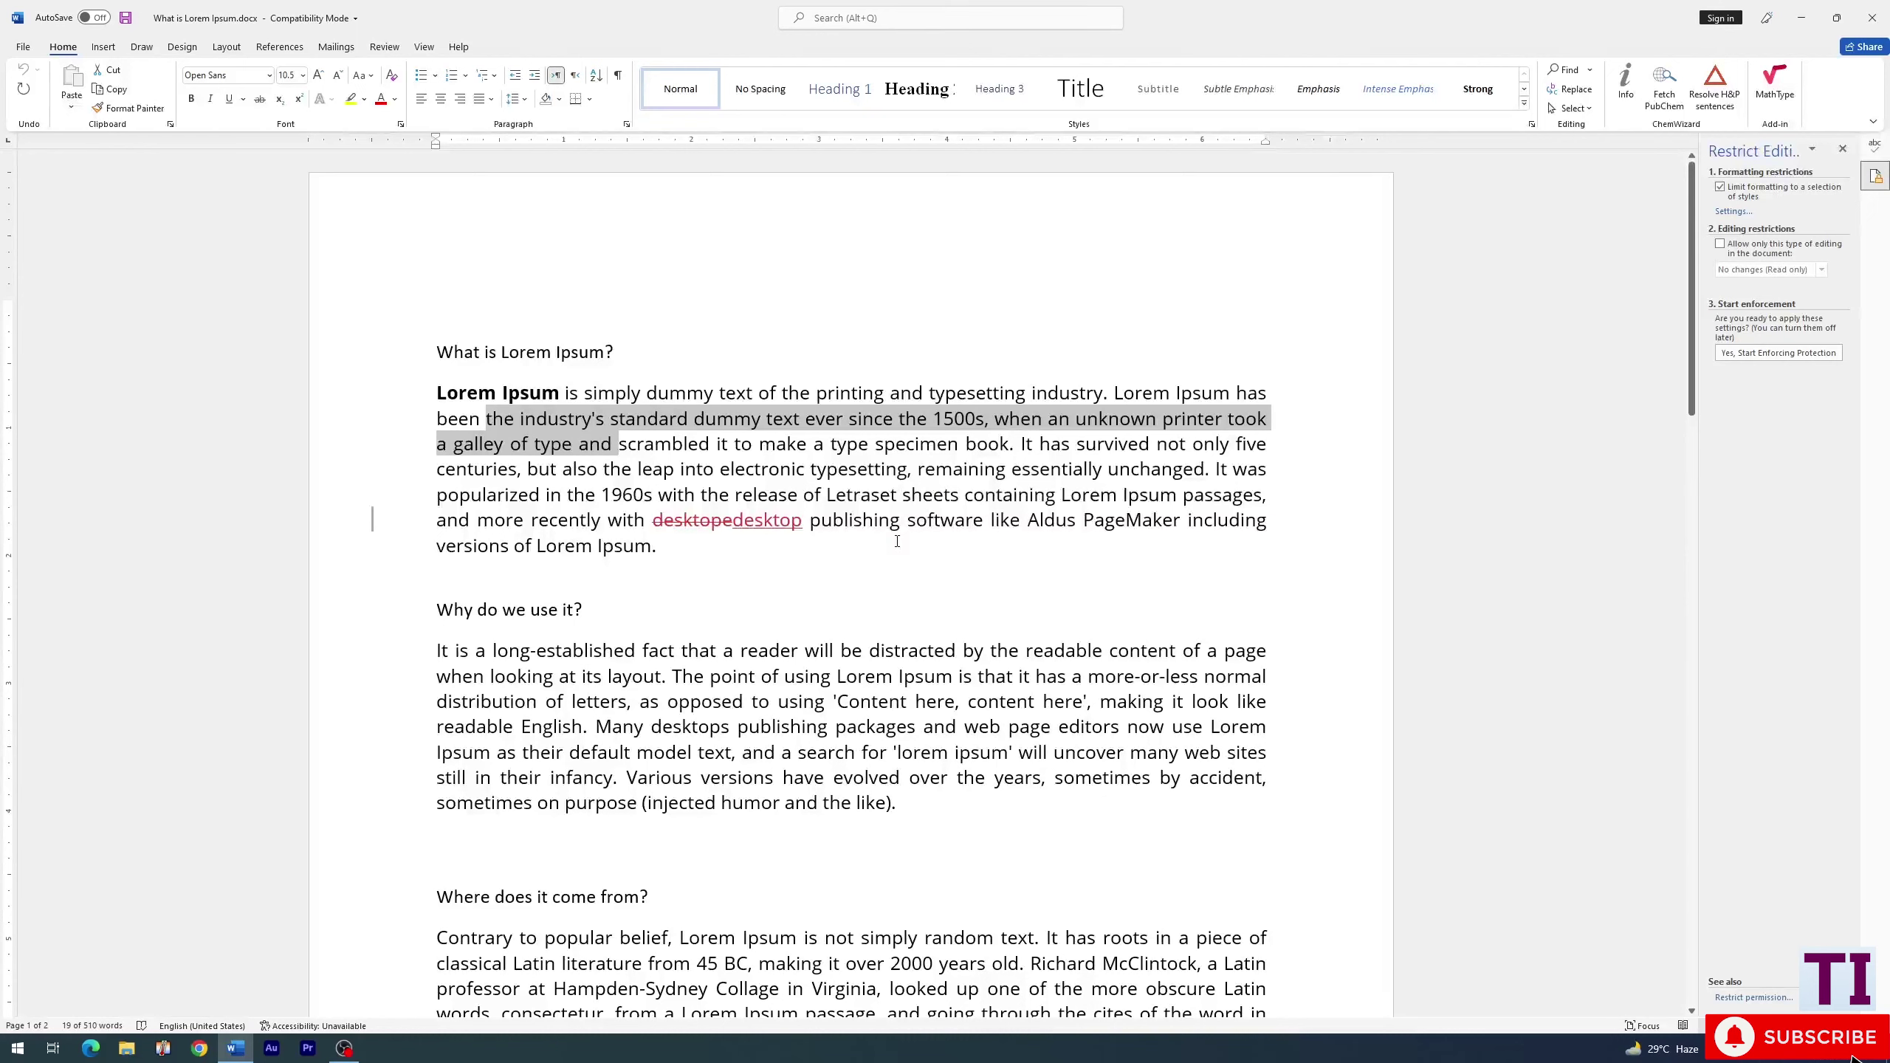
click(1719, 187)
Close the Restrict Editing pane and go back to the Review tab
click(1842, 148)
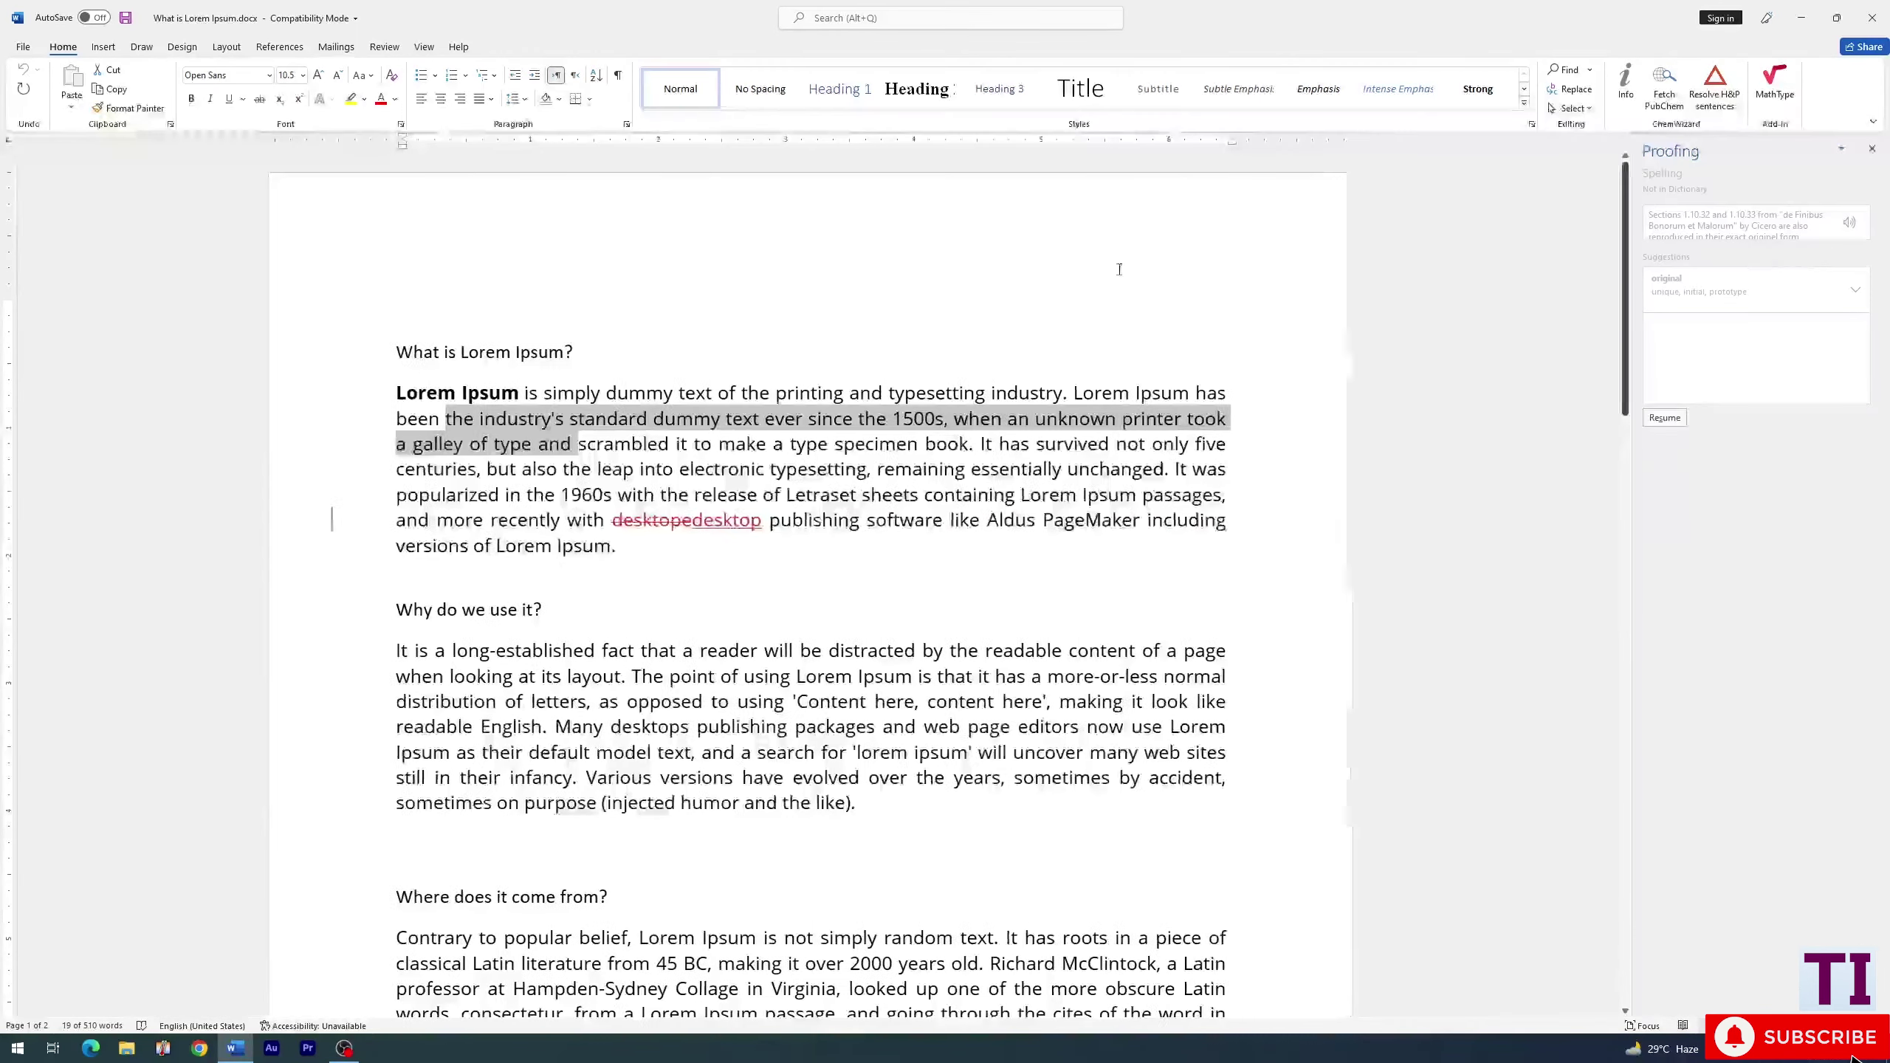
click(384, 47)
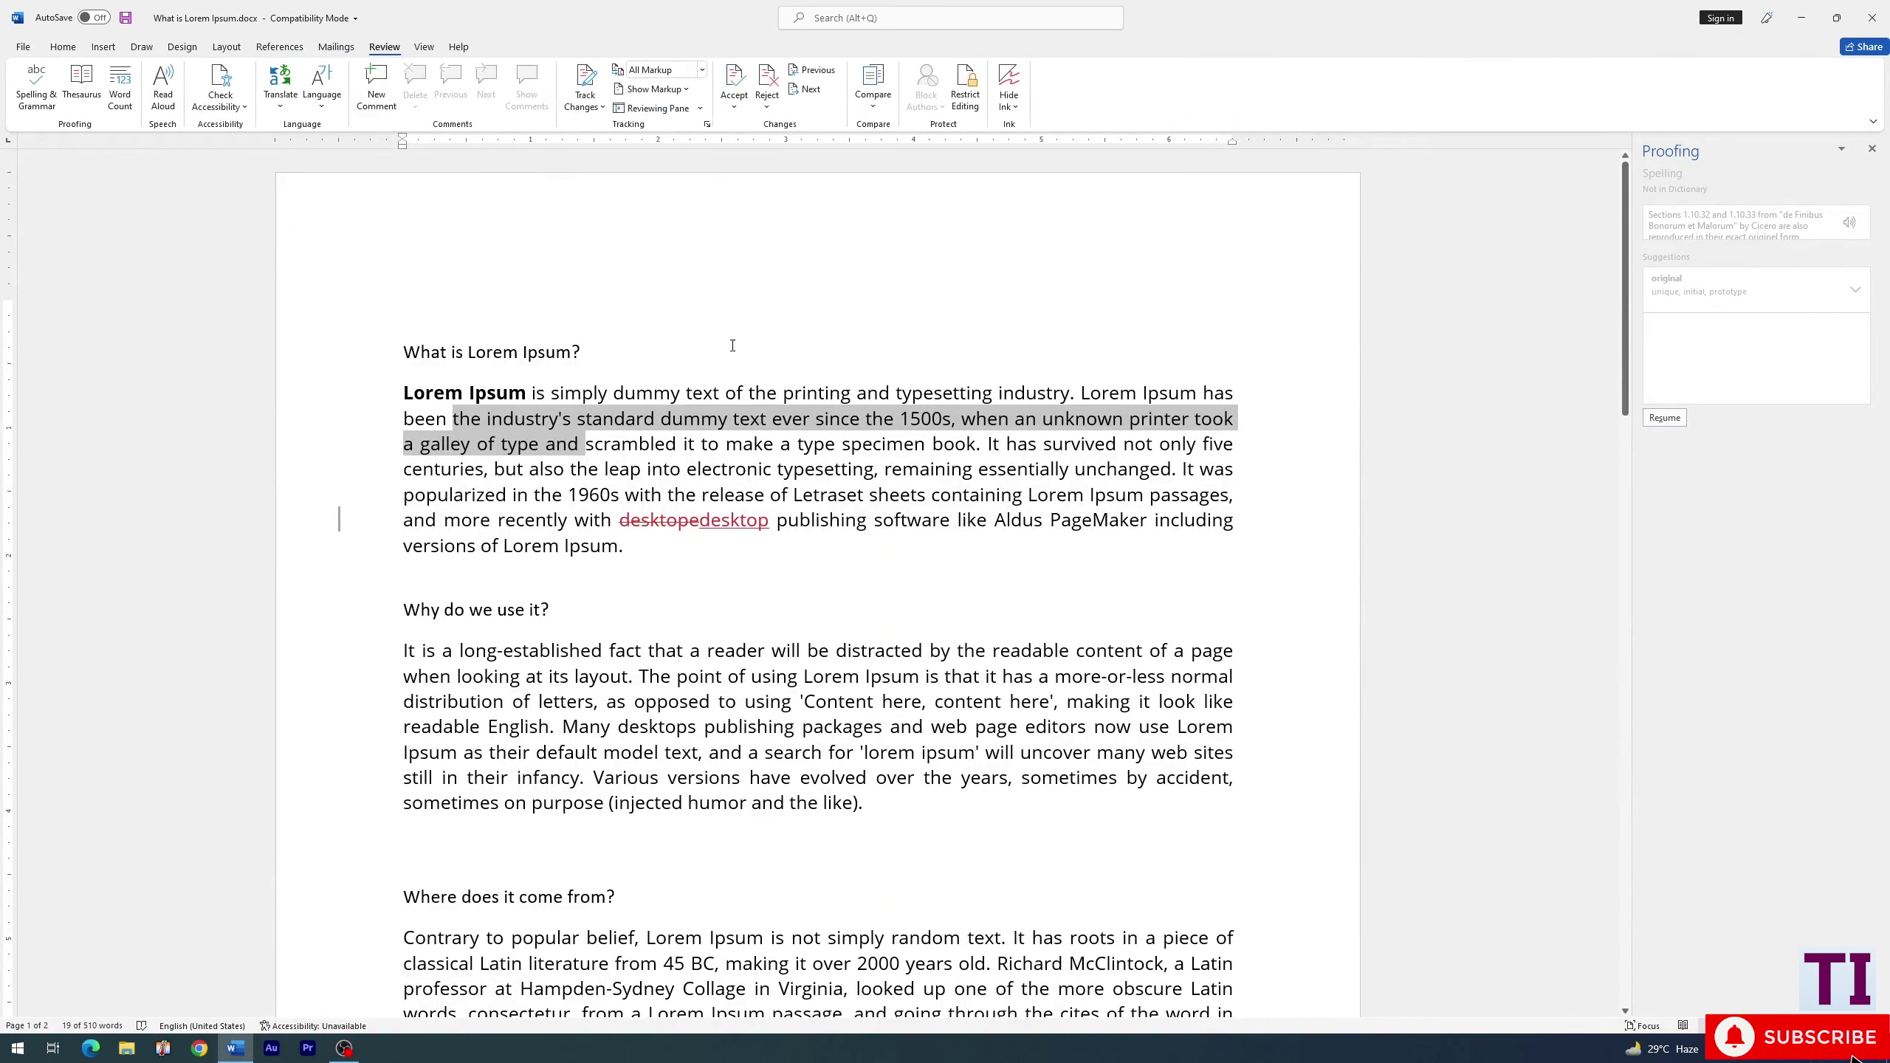